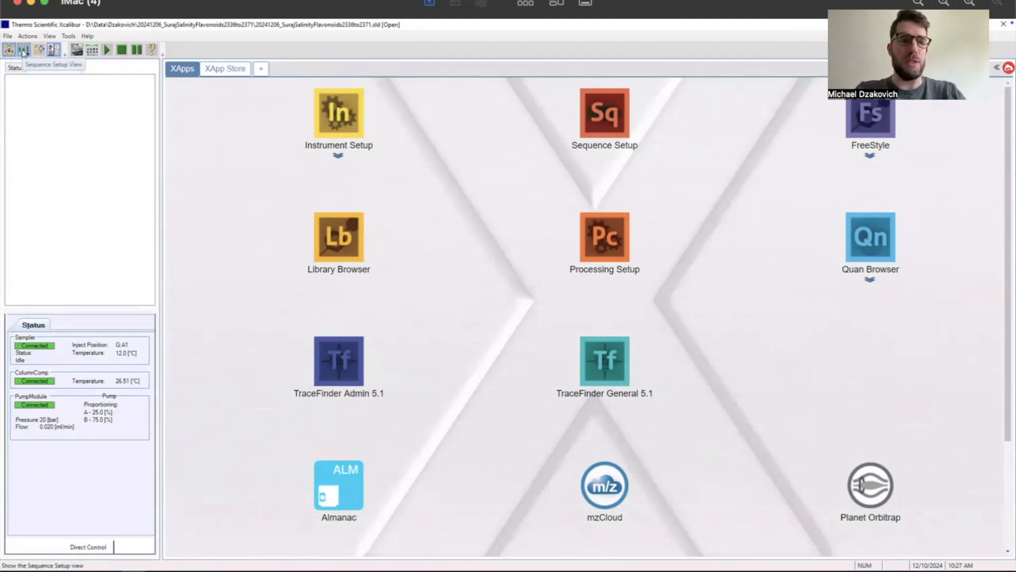
Step: Show the Sequence Setup view and inspect the Batch Reprocess options for the sequence without running it
click(24, 50)
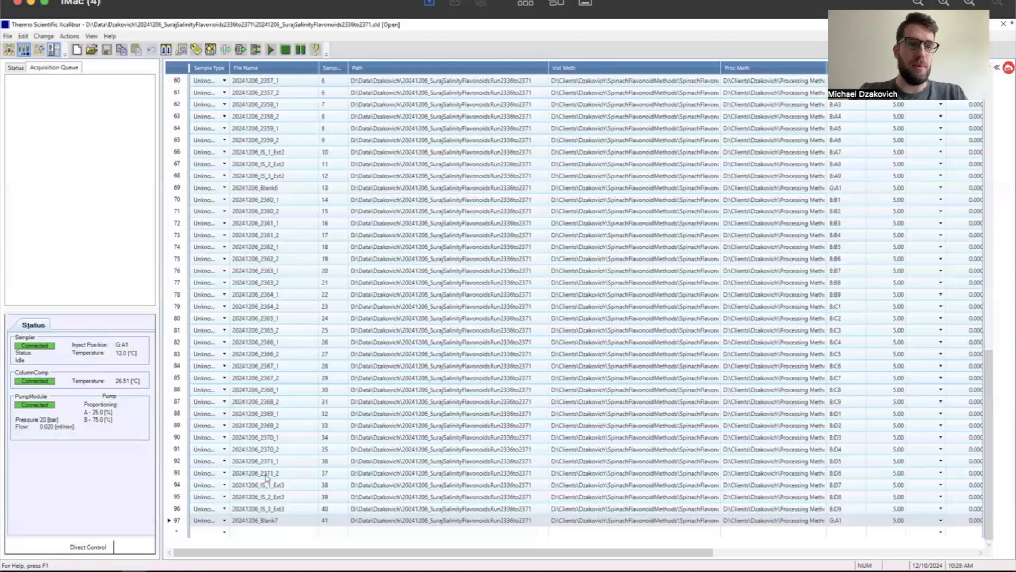
click(69, 36)
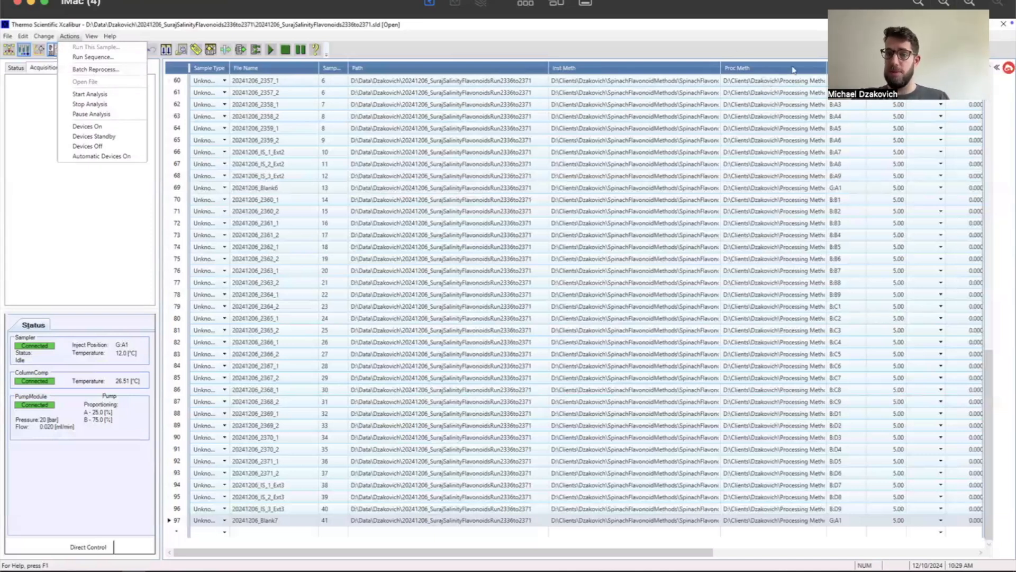
click(43, 36)
click(69, 36)
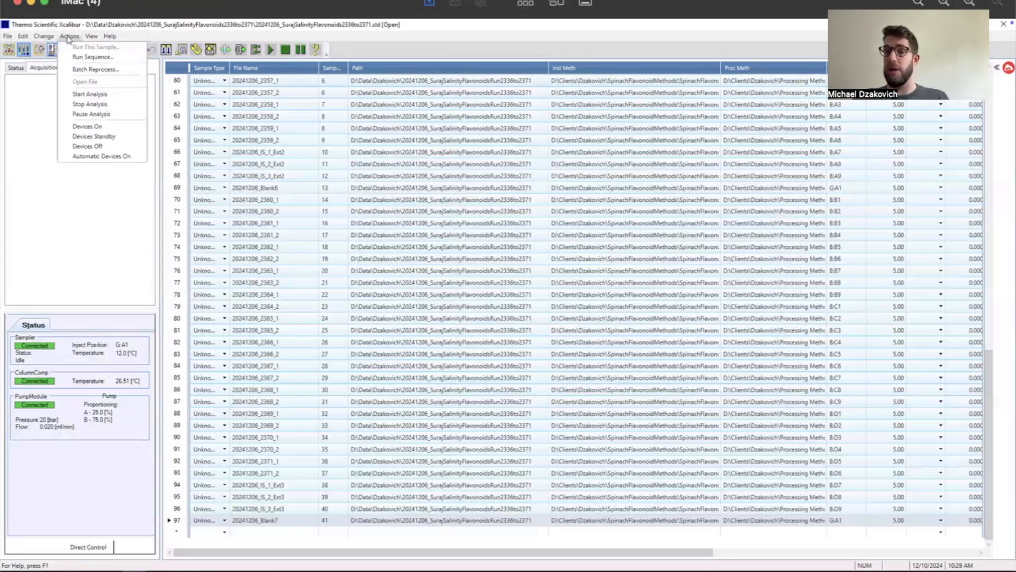
click(81, 72)
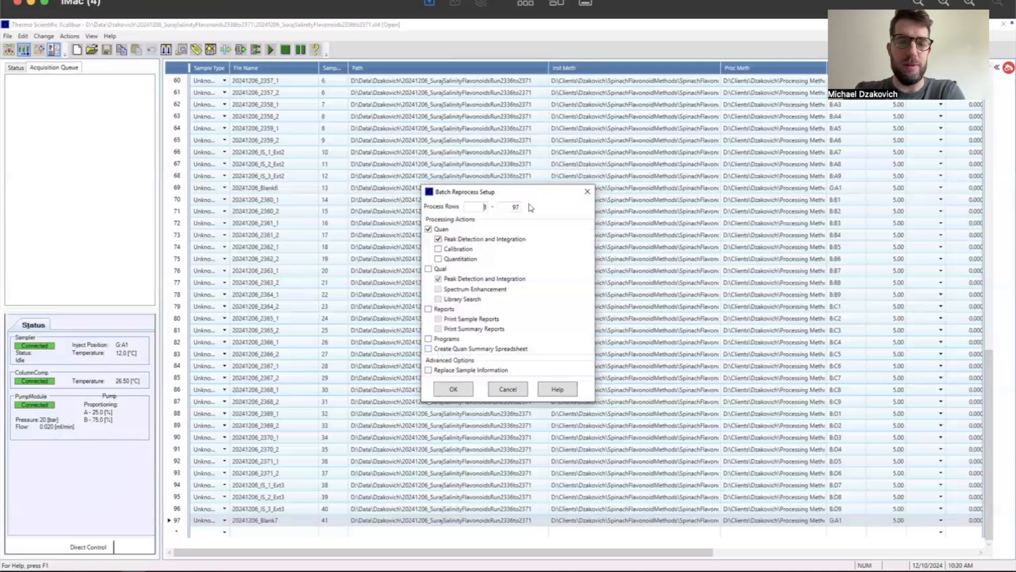
click(587, 192)
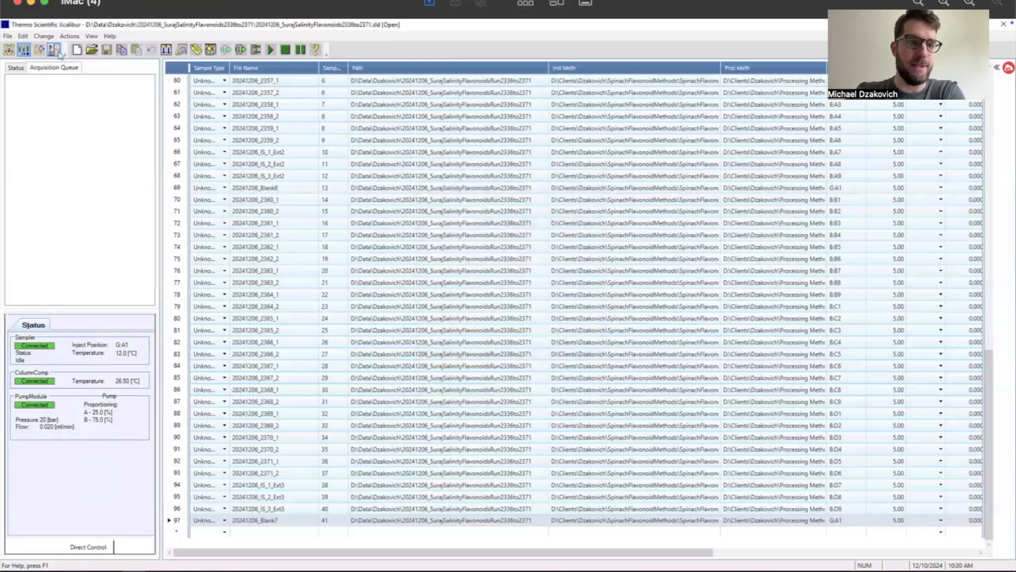
Step: Open the salinity flavonoids 2336to2371 sequence file (.sld) in Quan Browser and maximize its window
click(12, 53)
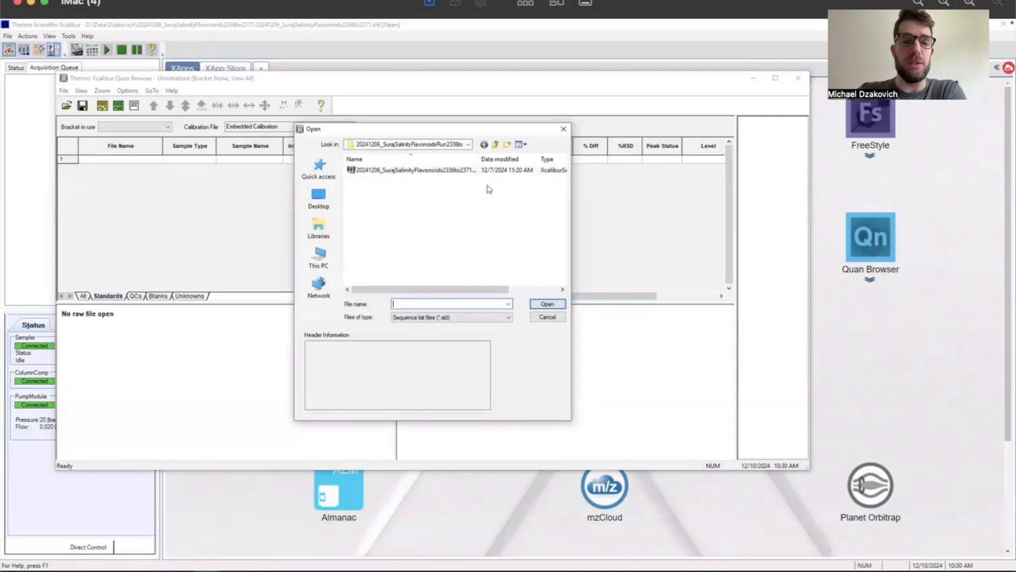
click(496, 146)
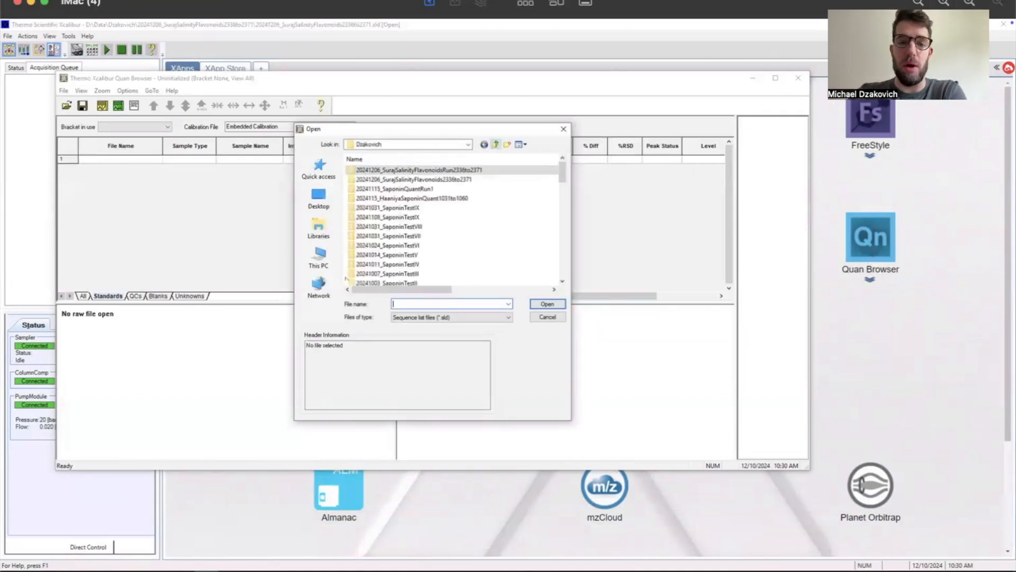
double_click(405, 170)
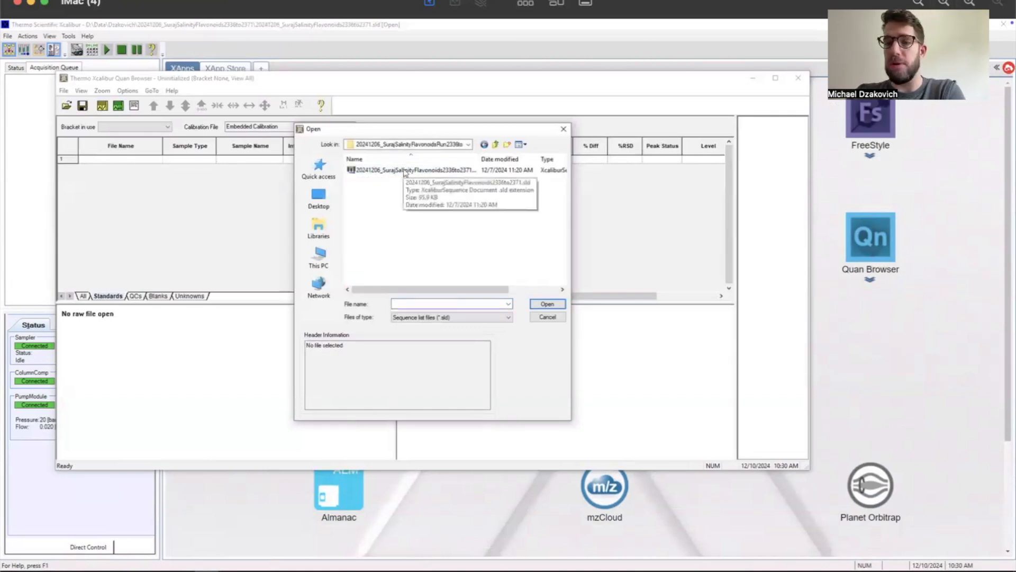
double_click(387, 170)
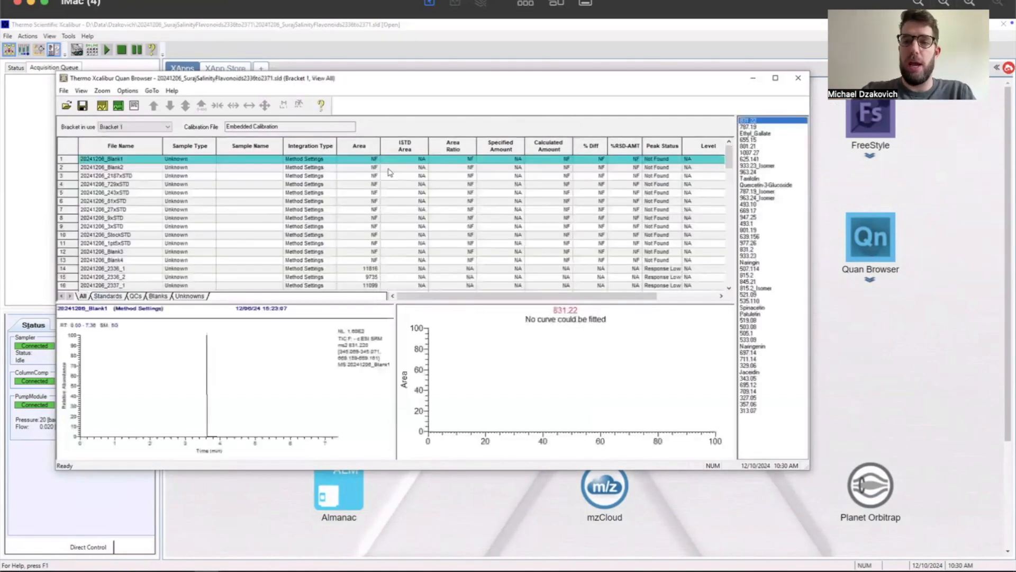
click(780, 82)
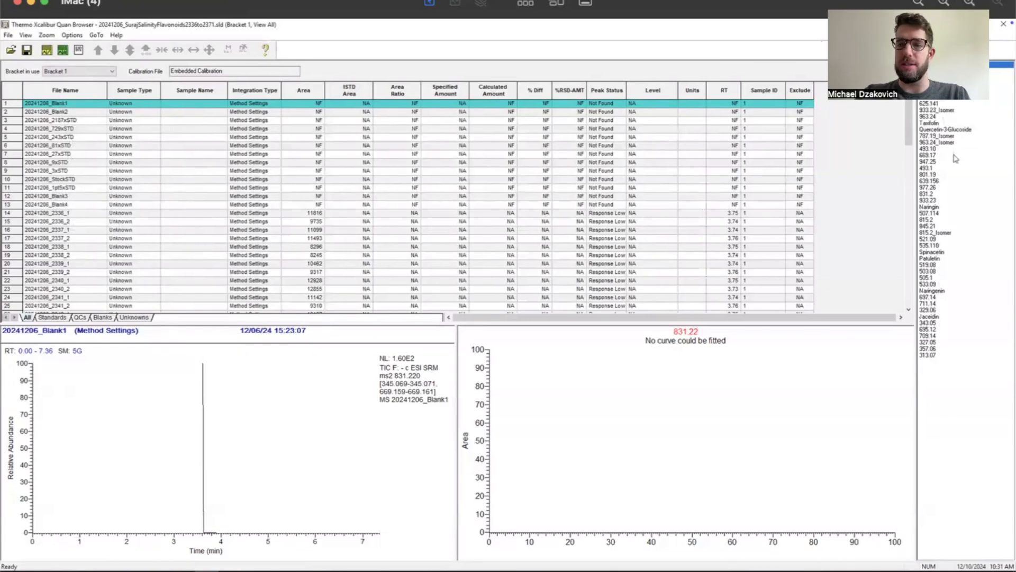
Step: In the result list's column settings, deselect Exclude, Sample ID, Units, Levels, Percent RSD and Percent Difference
drag(912, 136, 903, 185)
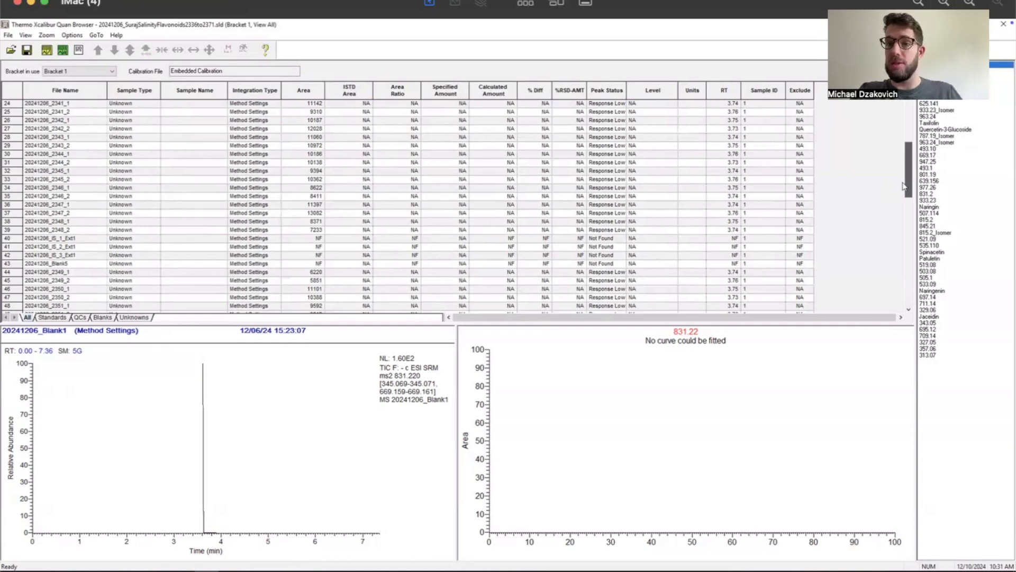
drag(904, 185, 911, 104)
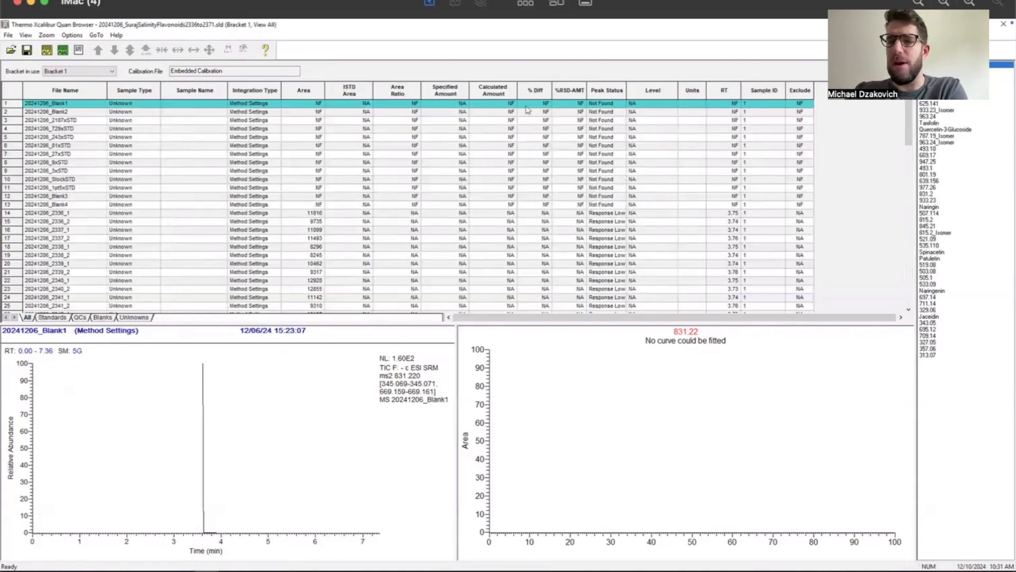
right_click(408, 90)
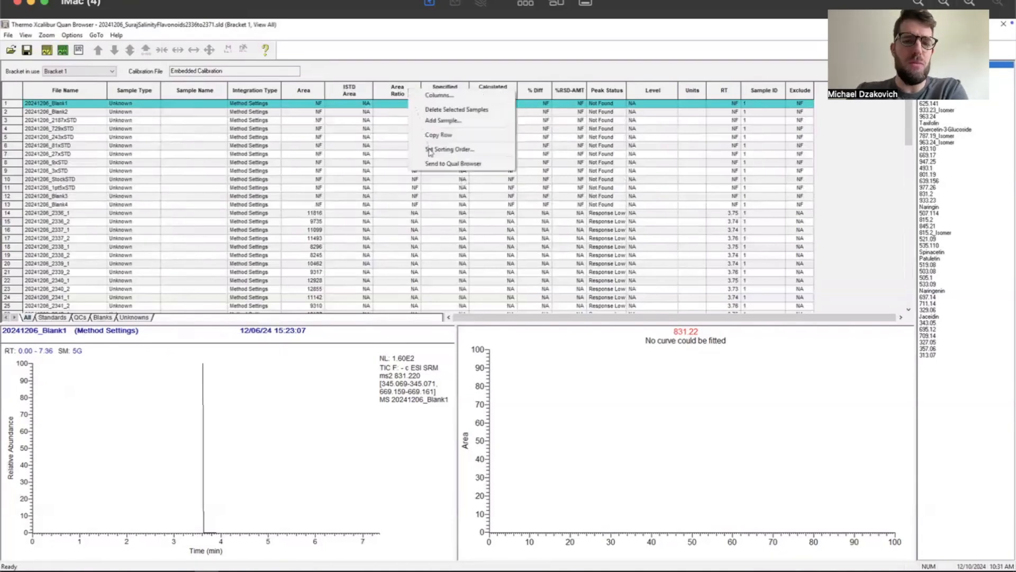
click(438, 95)
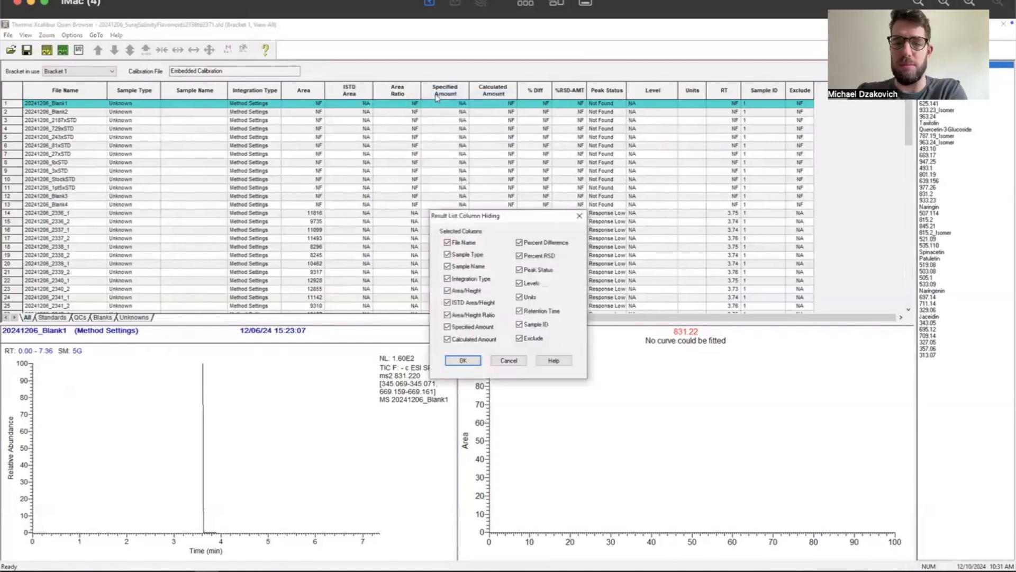
click(519, 339)
click(519, 324)
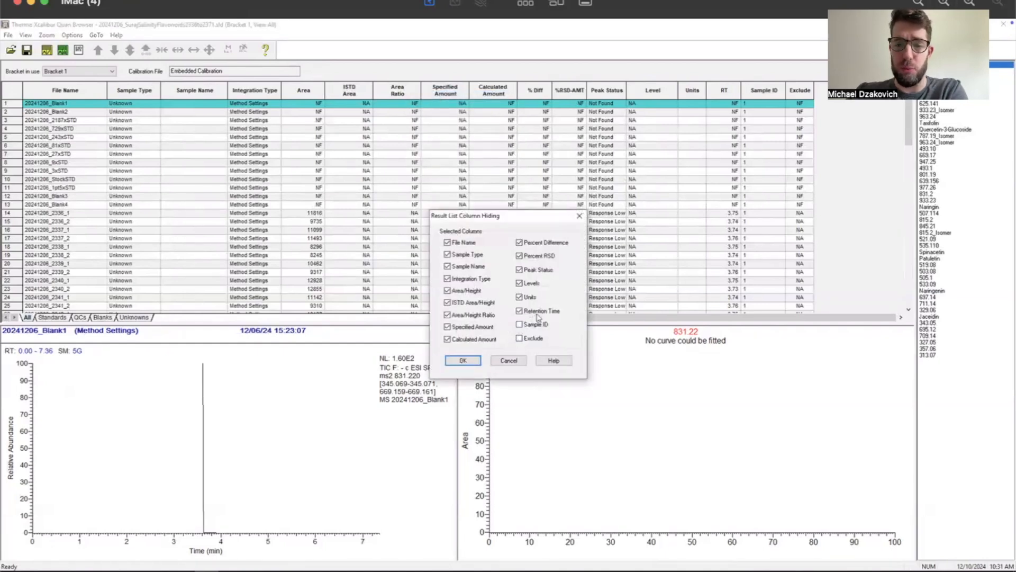
click(520, 297)
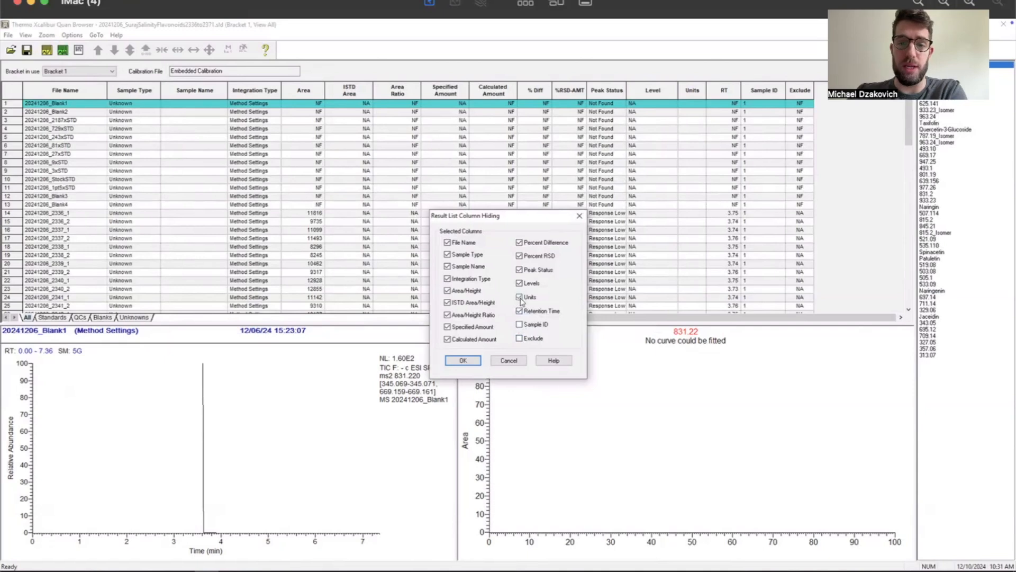
click(519, 283)
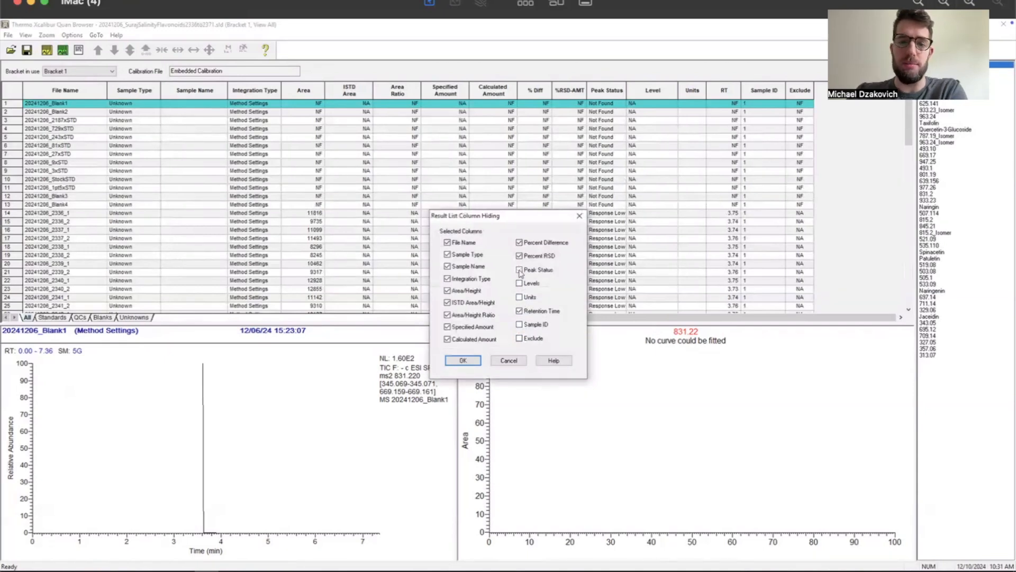
click(519, 256)
click(519, 242)
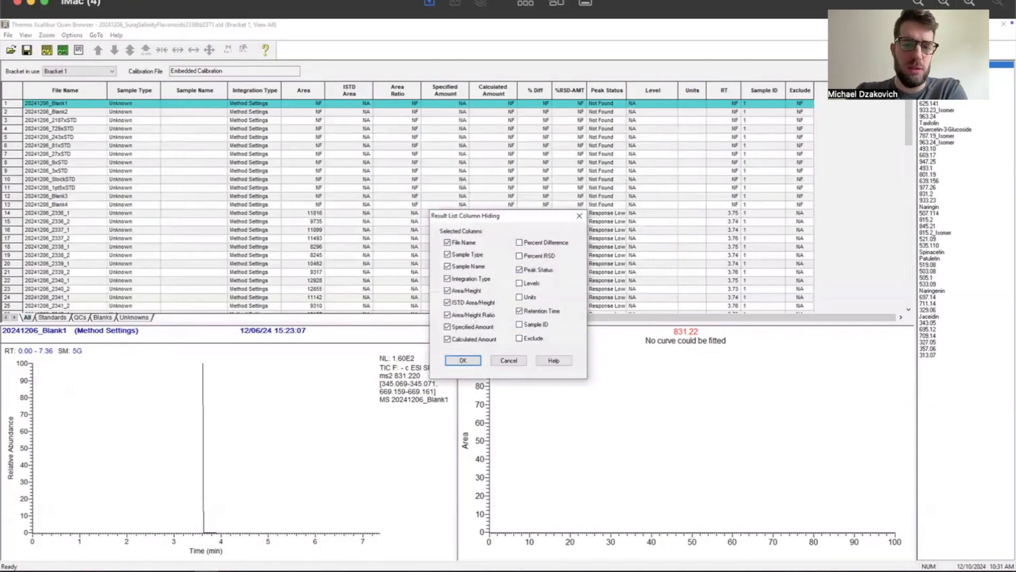
Step: Also deselect Calculated Amount, Specified Amount, Area/Height Ratio and ISTD Area/Height, and apply the column selection
click(448, 339)
click(448, 327)
click(448, 315)
click(448, 303)
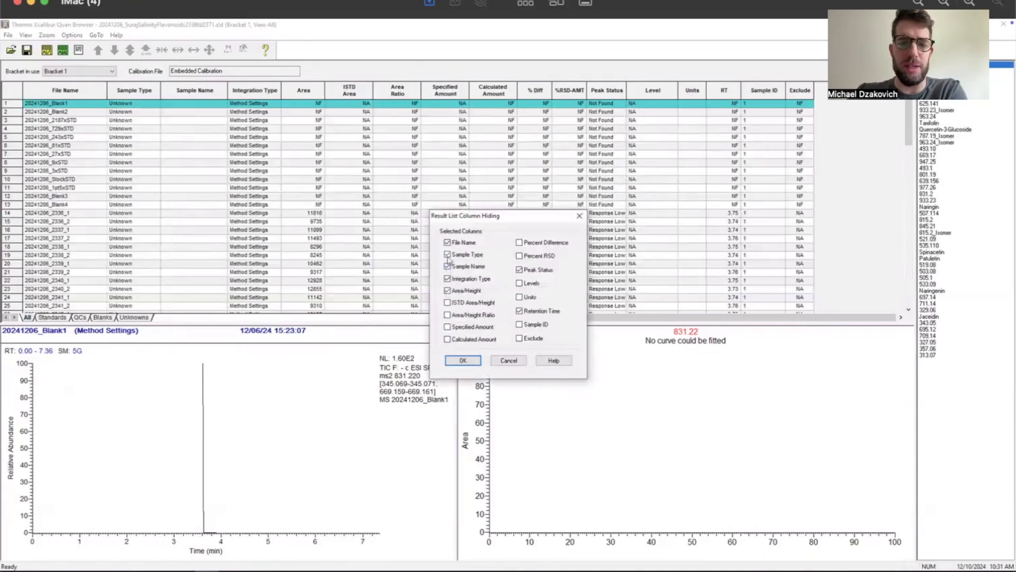
click(464, 360)
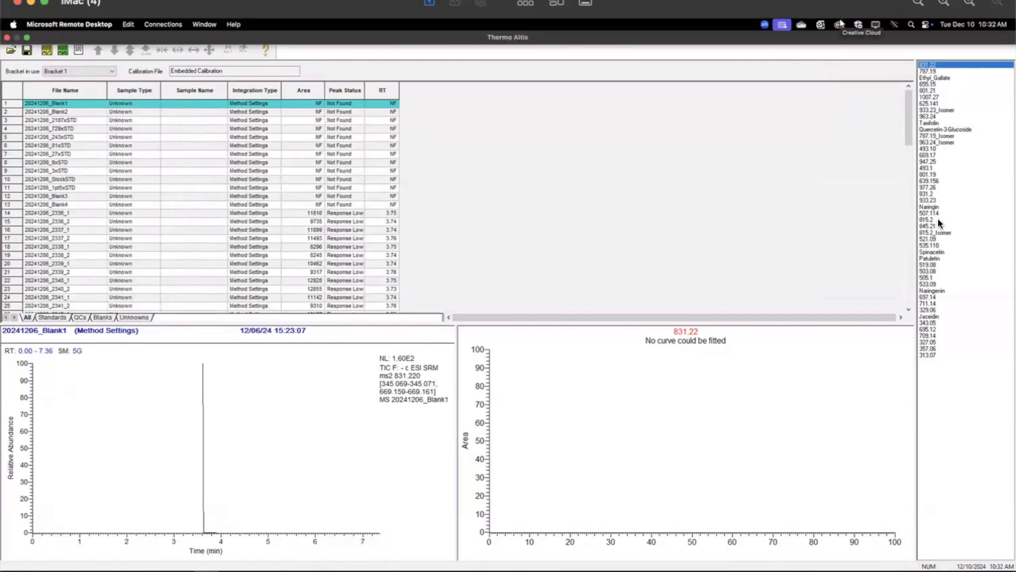
Step: Look through the results for the compounds from 787.19 and Ethyl_Gallate through 801.21
click(931, 72)
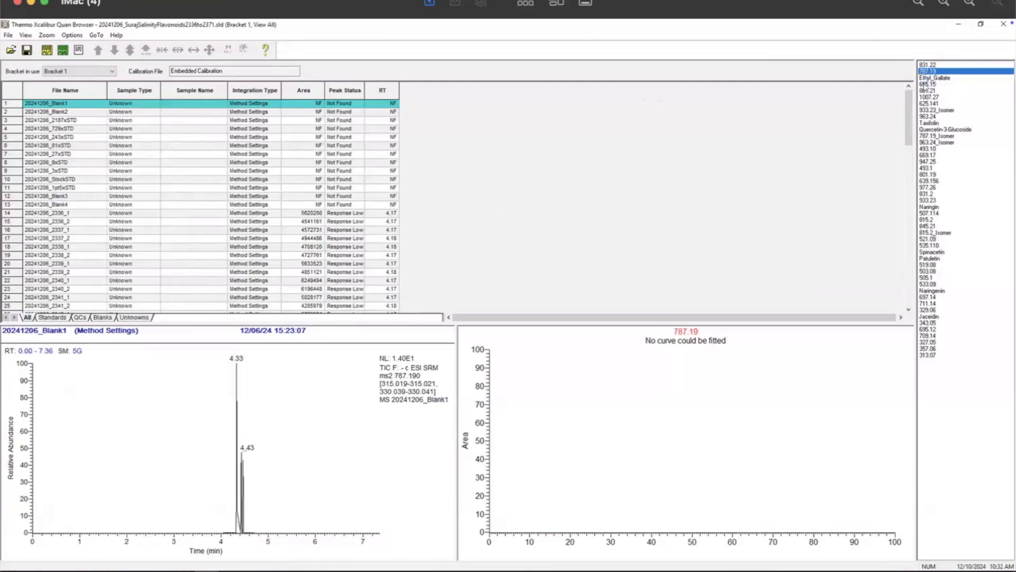
click(926, 78)
click(927, 84)
click(928, 91)
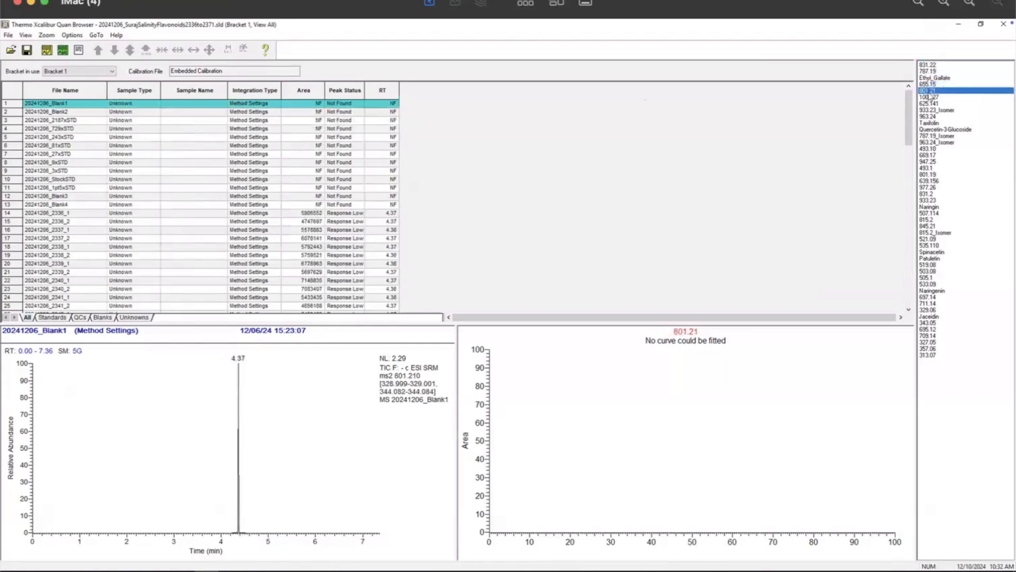
Step: Manually integrate the 801.21 peak in sample 20241206_2337_1, adjusting the baseline's starting point to lie at the peak's base
click(304, 212)
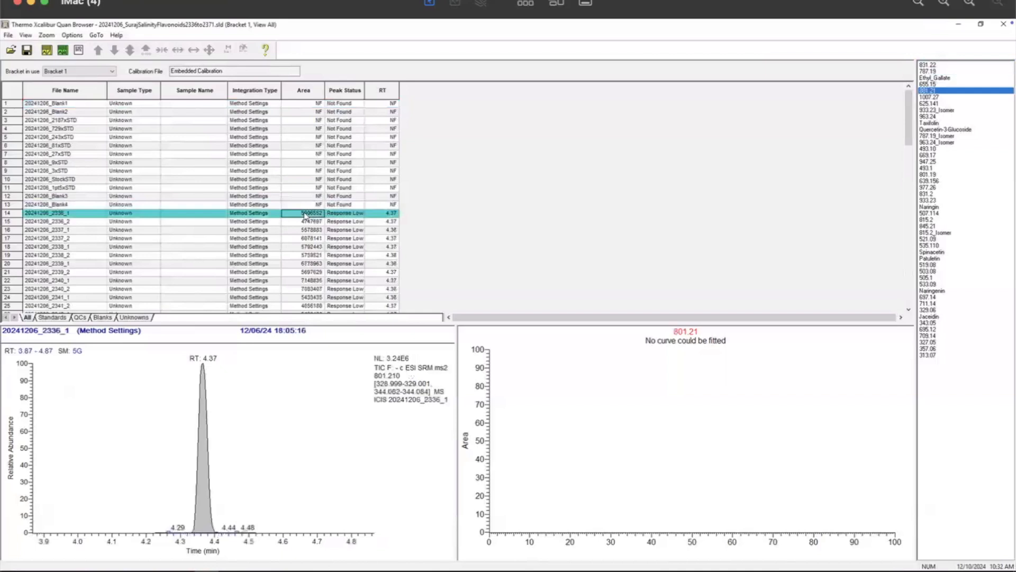
key(Down)
key(Down)
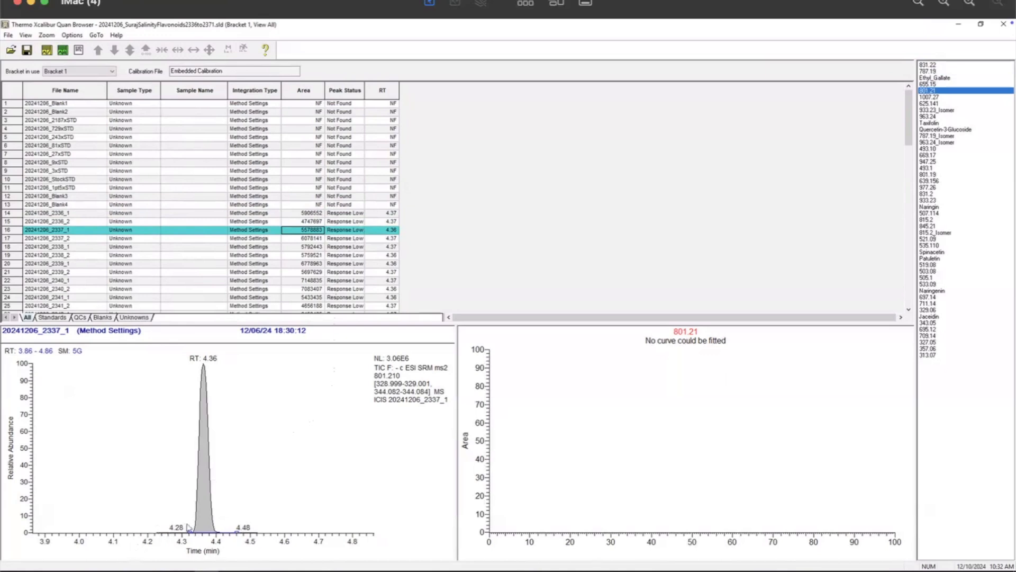
drag(189, 532, 200, 505)
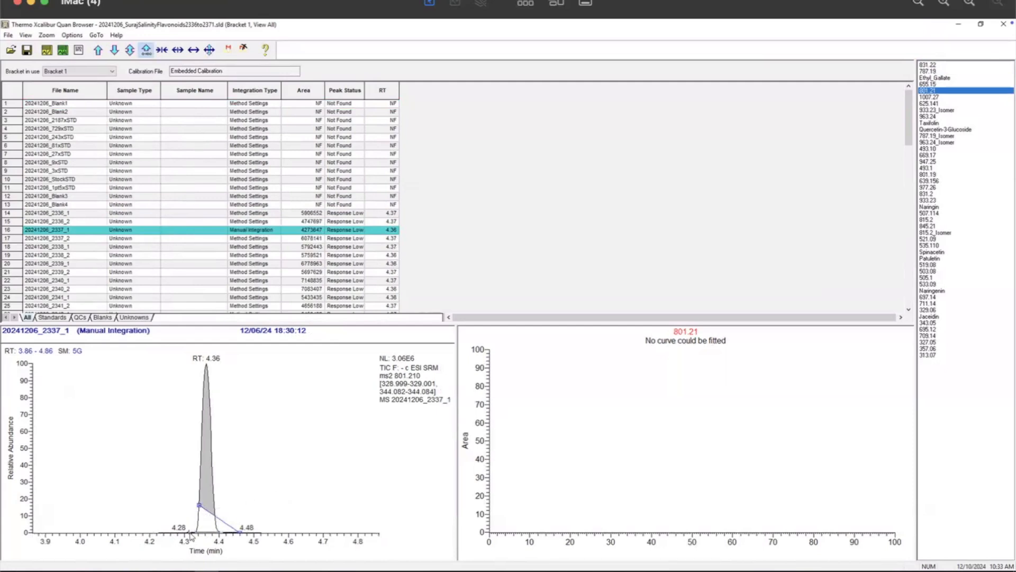
drag(191, 536, 192, 537)
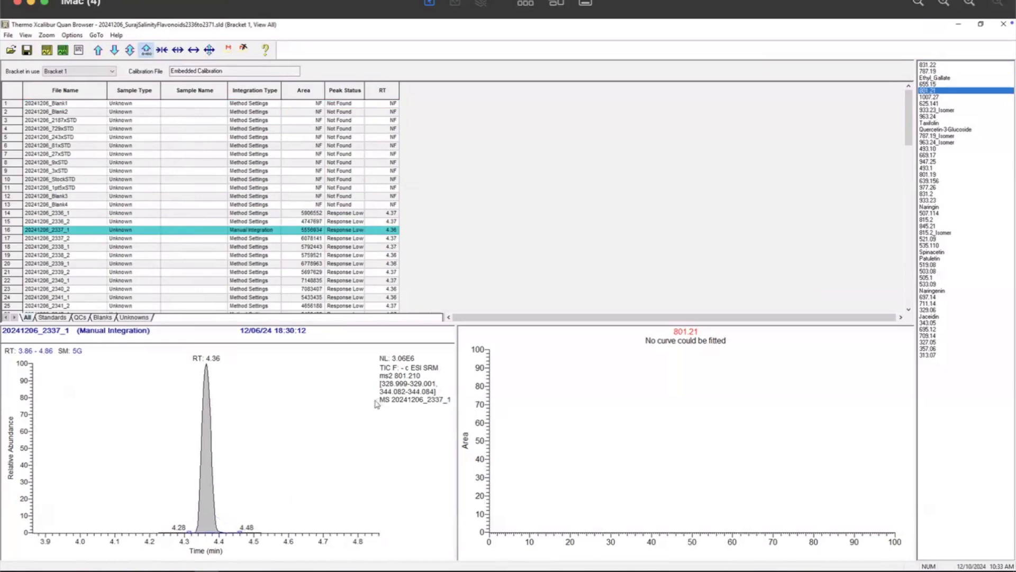
Step: Examine the integration of the 801.21 peak in each sample from 20241206_2337_2 through 20241206_2342_2
click(309, 239)
key(Down)
key(Down)
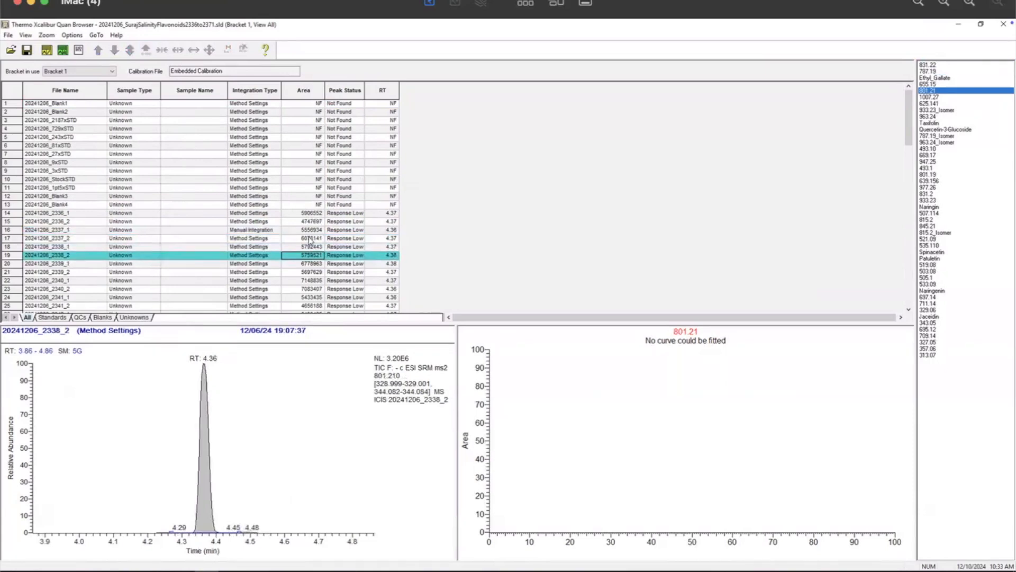
key(Down)
key(Down)
key(Down)
key(Down)
key(Down)
key(Down)
key(Down)
key(Down)
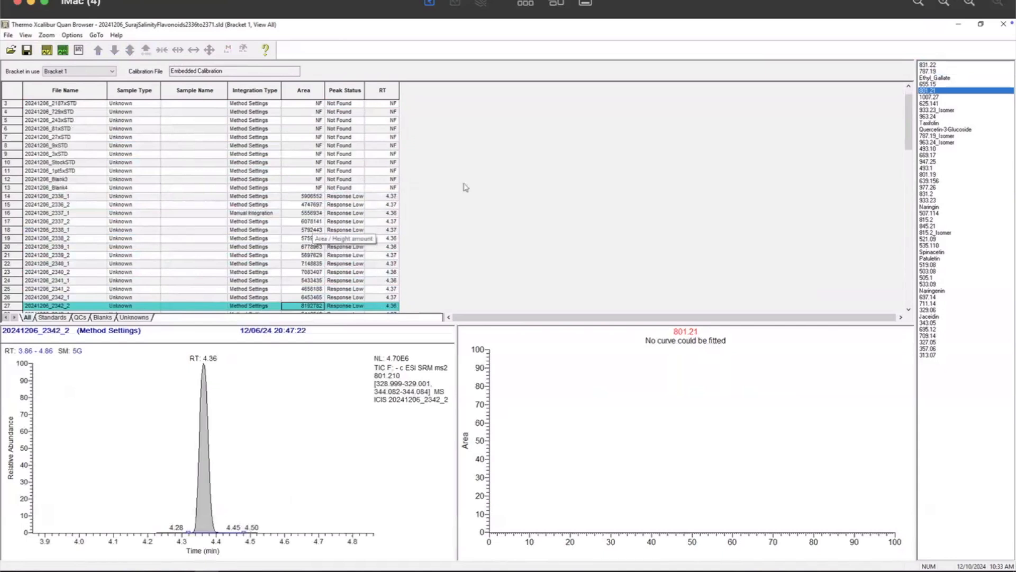
Step: Compare which peak is integrated for compound 963.24 in samples 20241206_2338_1, 2337_2, 2337_1 and 2336_2
click(927, 116)
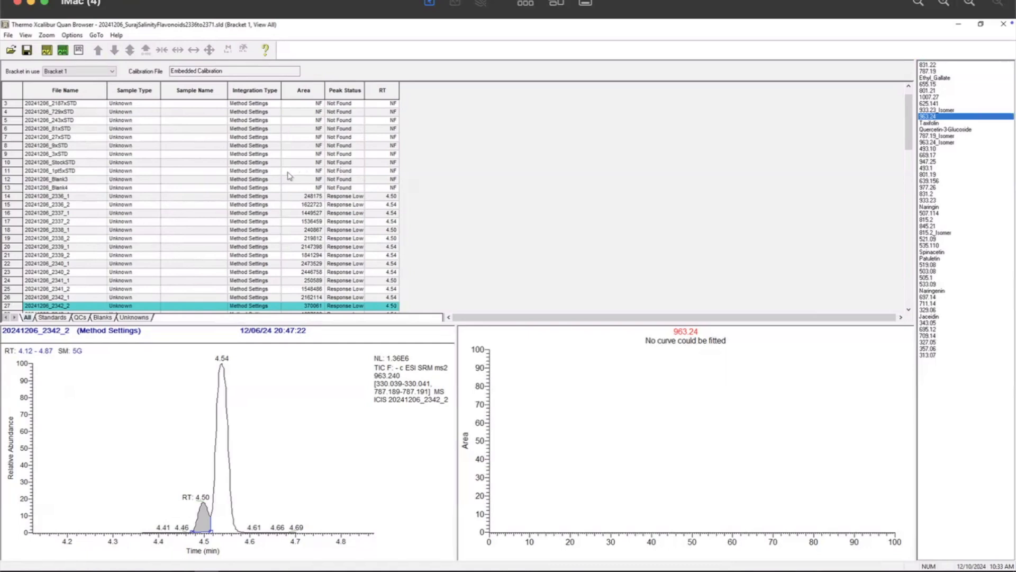
click(316, 231)
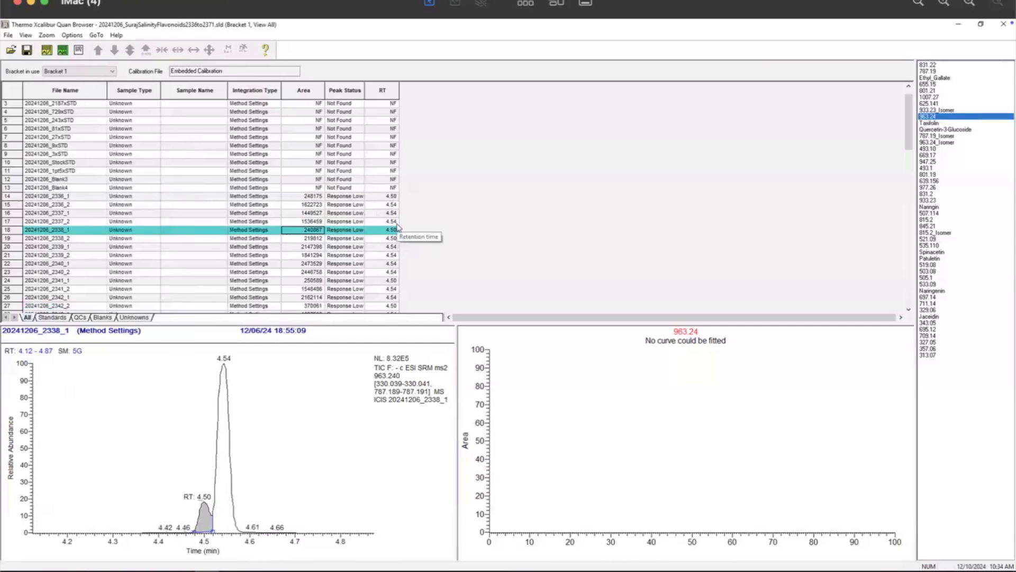
click(309, 223)
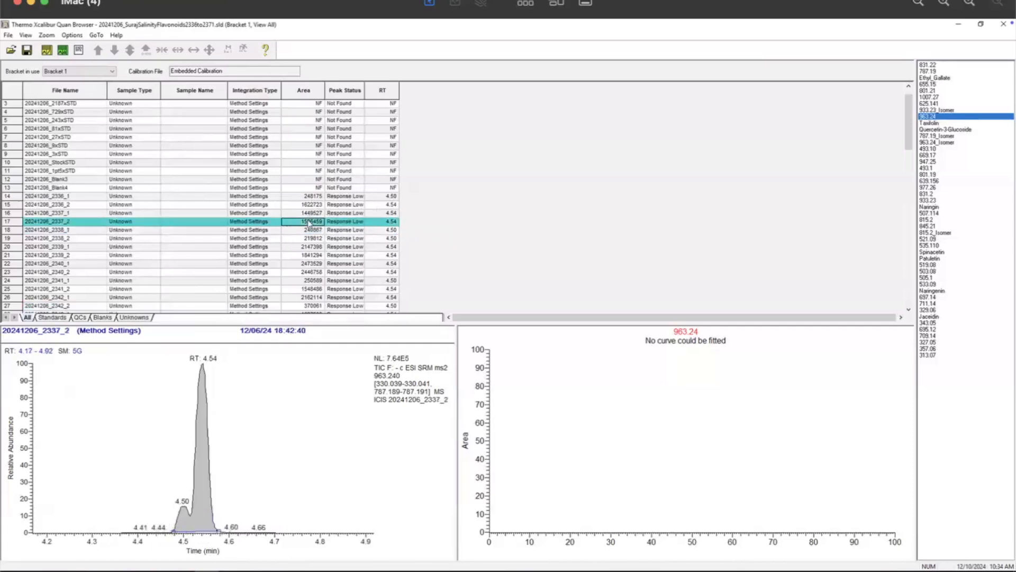
key(Up)
key(Up)
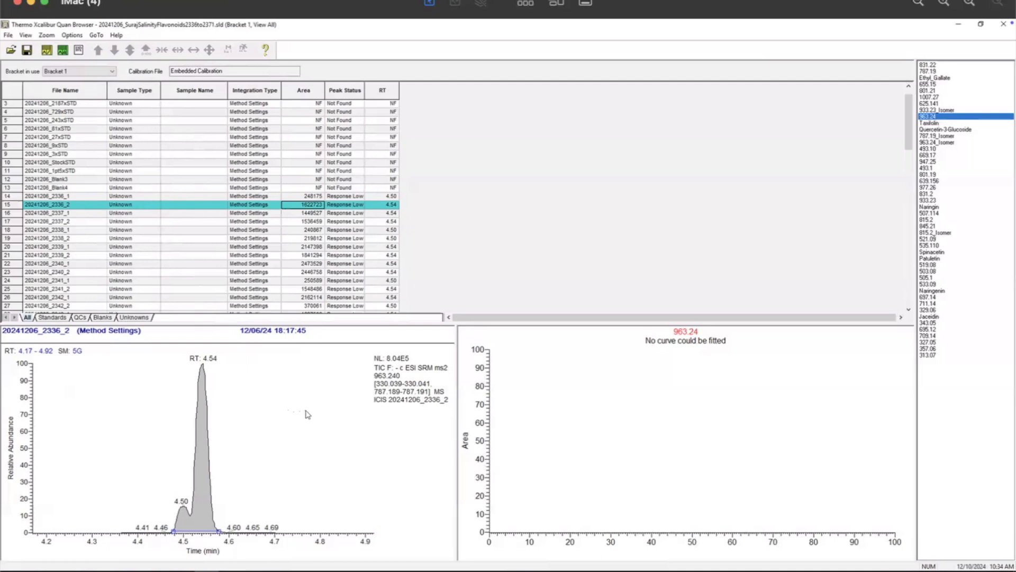
Step: Switch the peak detection algorithm for compound 963.24 in sample 20241206_2336_2 to Genesis in the user peak detection settings
right_click(308, 414)
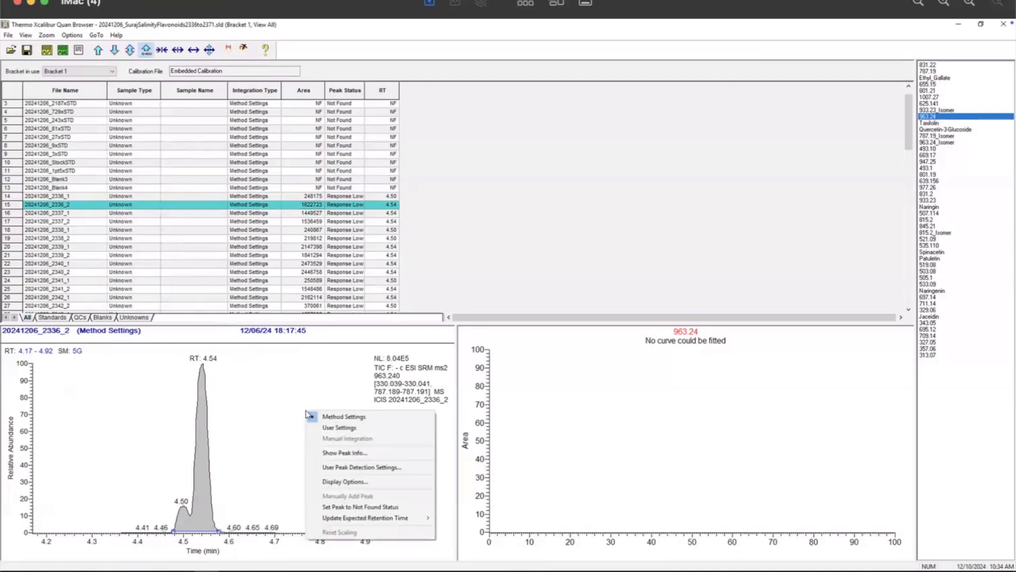
right_click(233, 426)
right_click(233, 422)
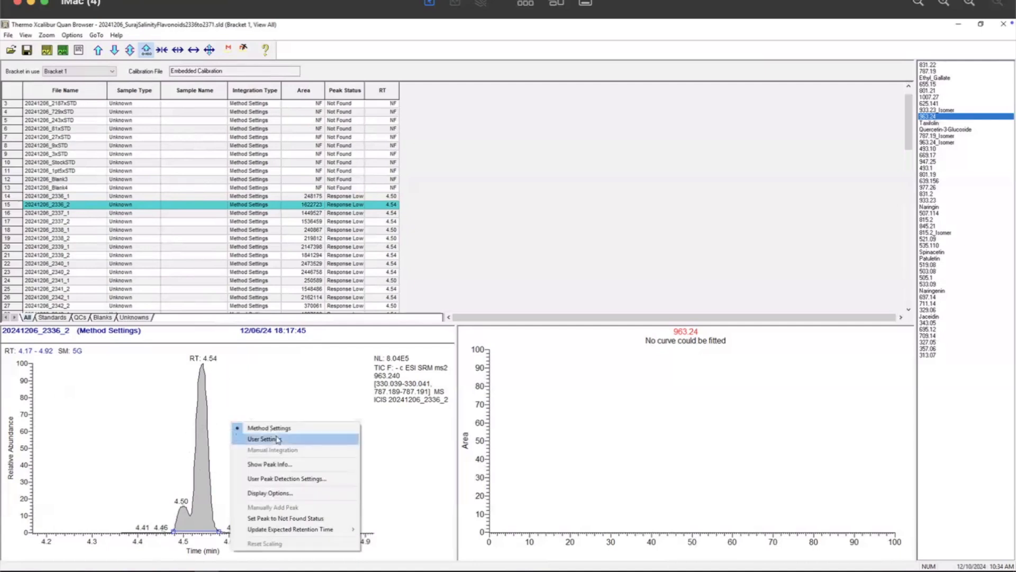
click(280, 478)
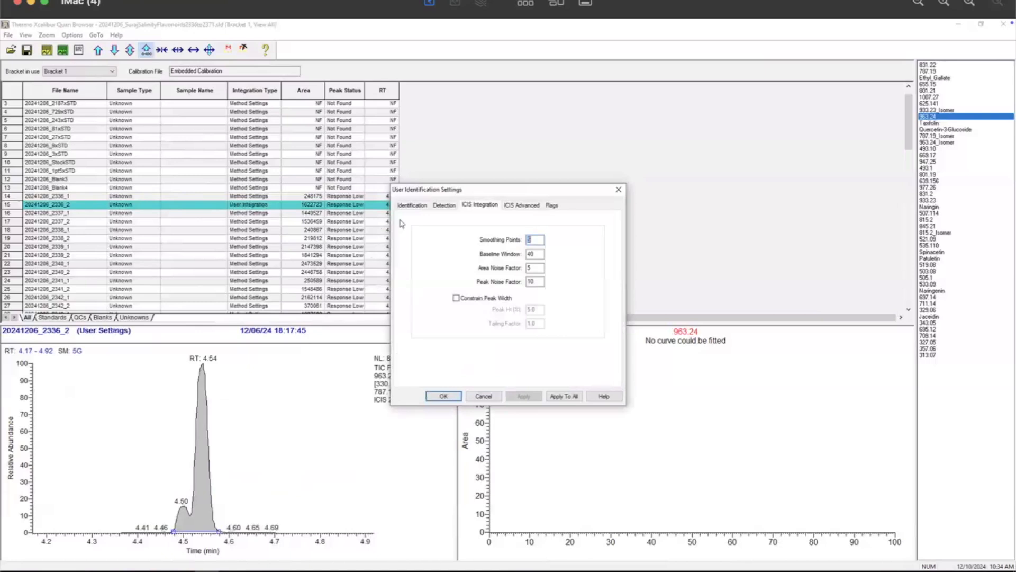
click(413, 206)
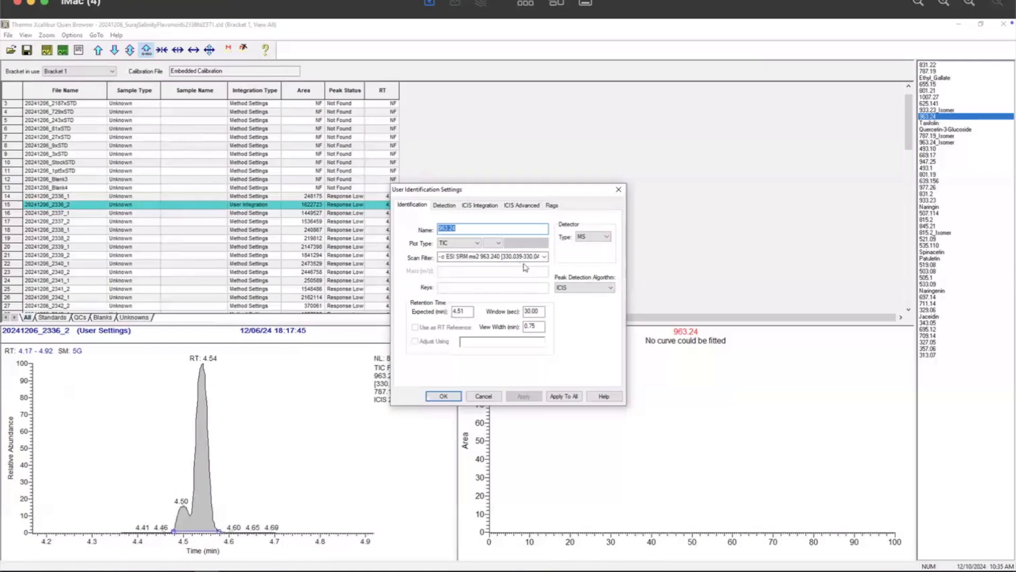
click(576, 290)
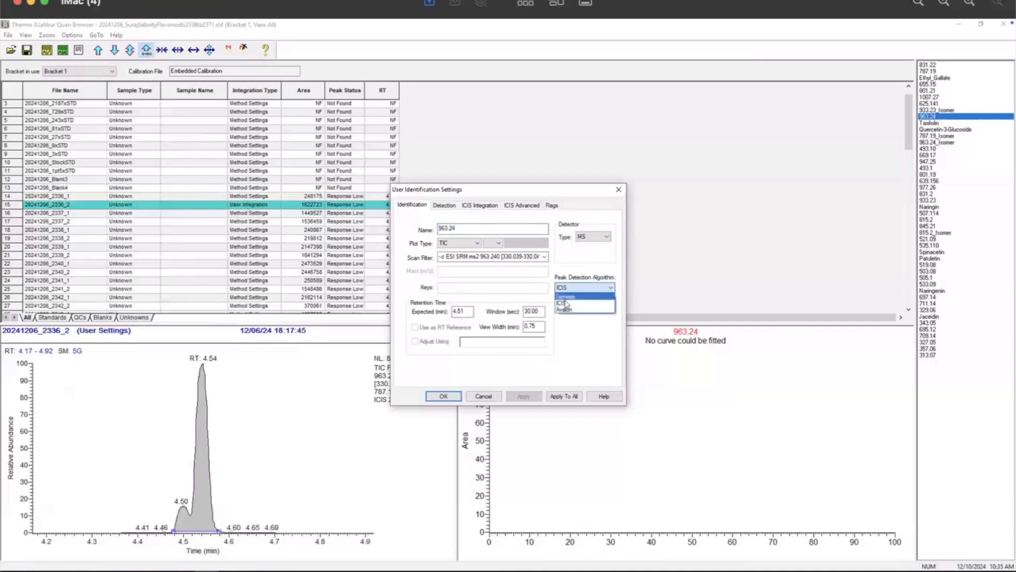
click(565, 303)
click(574, 289)
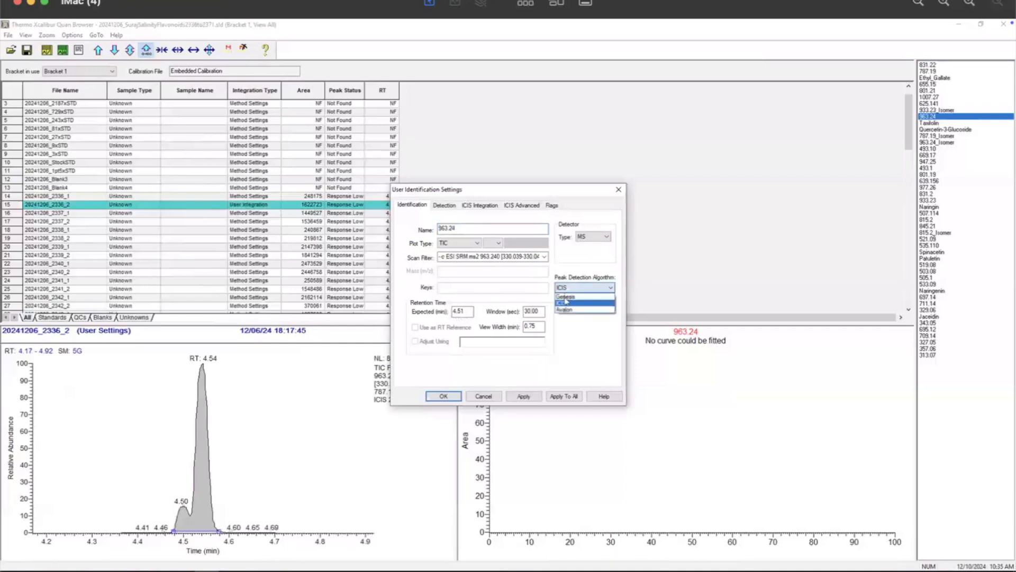
click(565, 297)
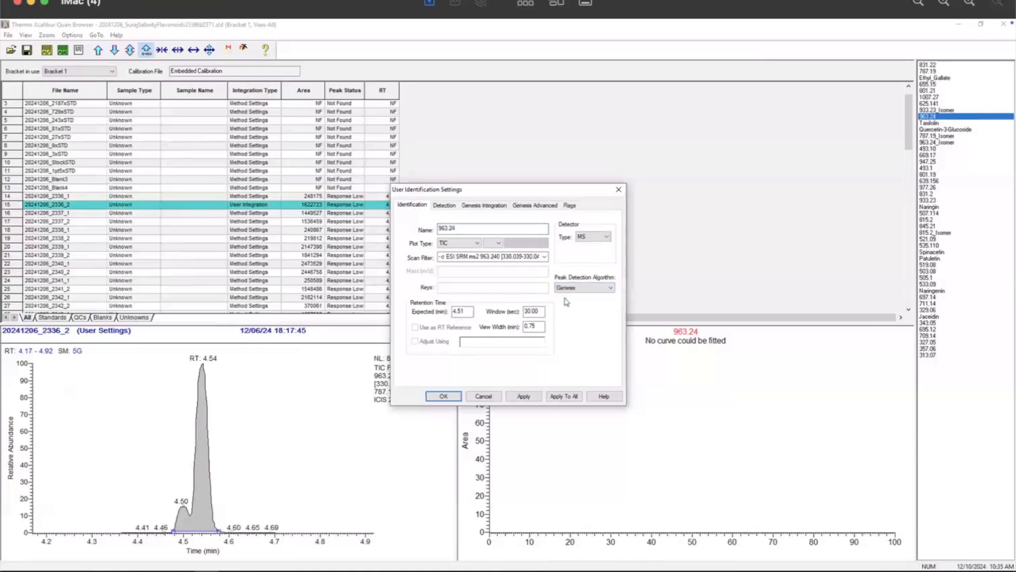
Step: Read the help descriptions of the Genesis integration parameters, from Smoothing Points through Tailing Factor
click(471, 209)
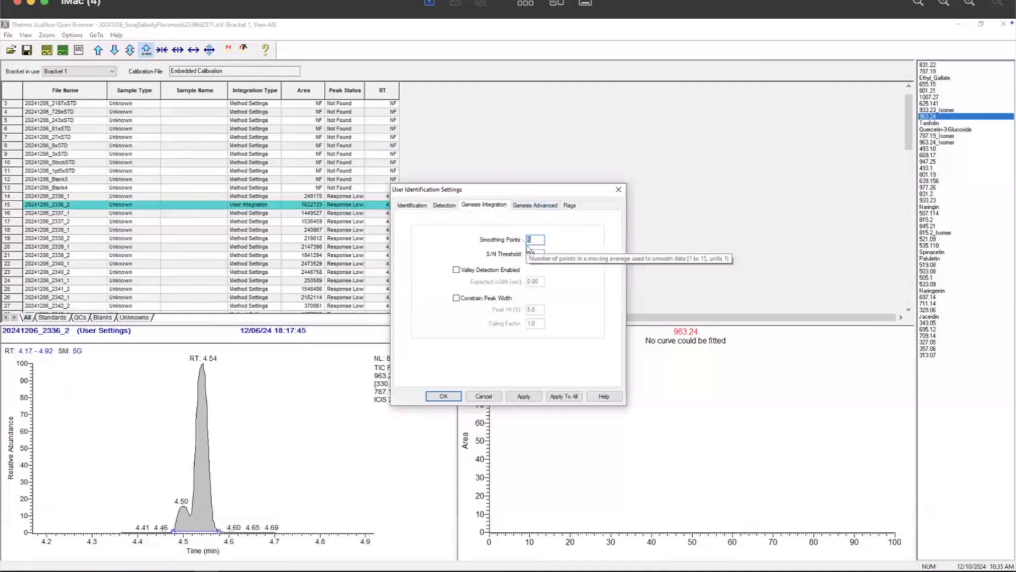
click(604, 397)
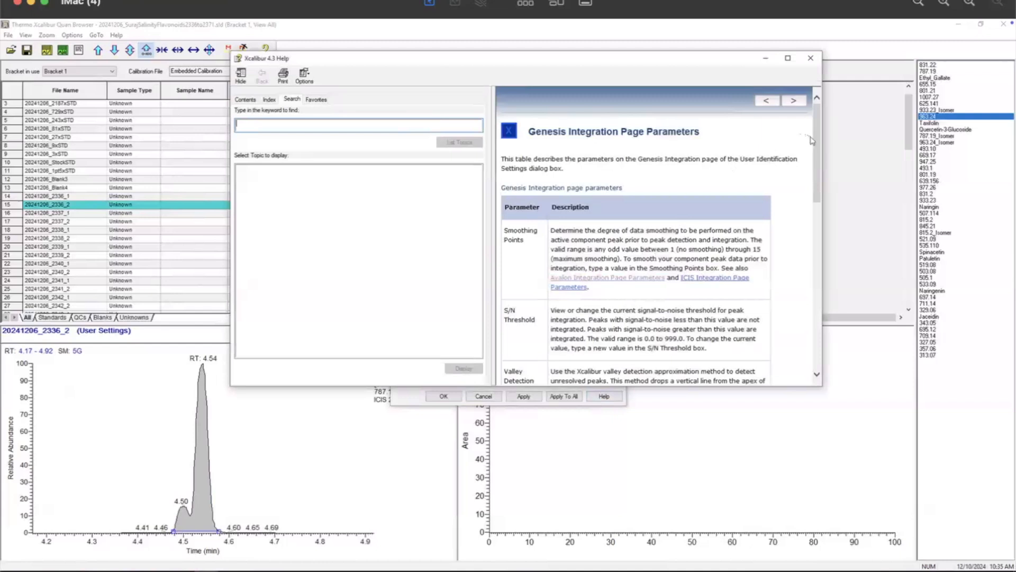
mouse_move(816, 190)
mouse_down()
mouse_move(813, 256)
mouse_move(818, 194)
mouse_up()
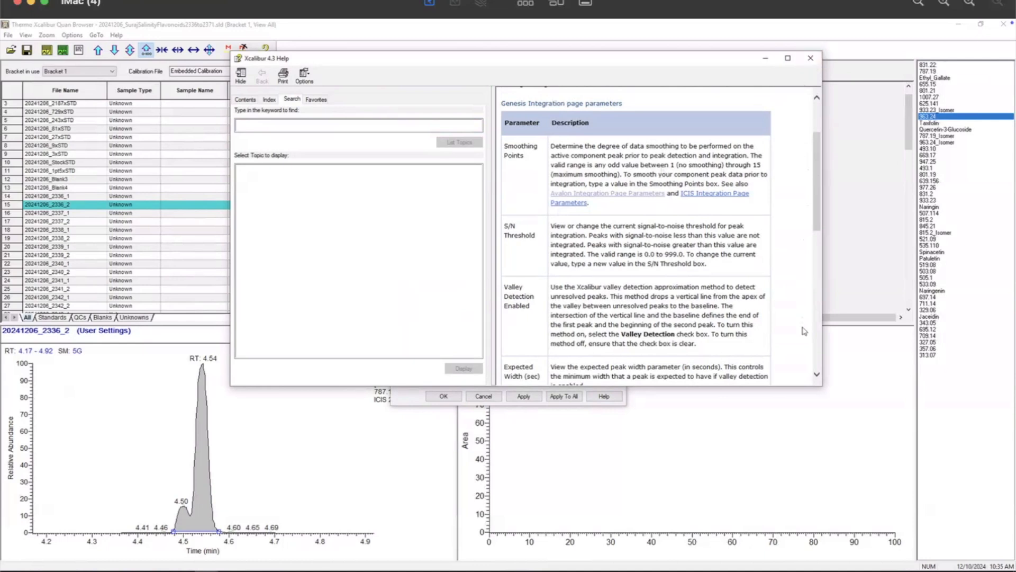
drag(822, 346, 930, 348)
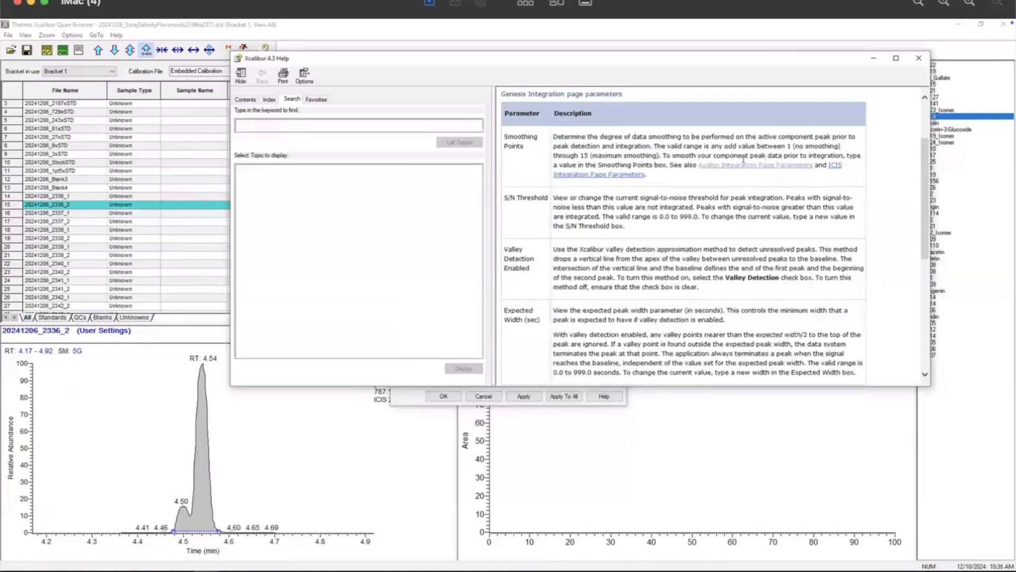
drag(927, 181, 912, 303)
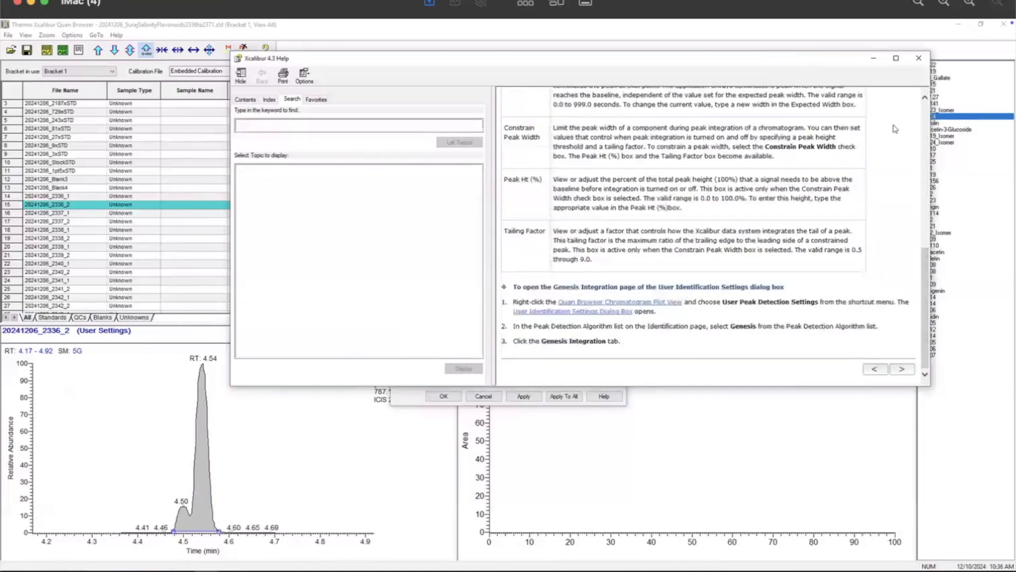
click(919, 59)
Step: Try S/N thresholds of 200 and 500 for the Genesis integration of the 963.24 peak
double_click(535, 254)
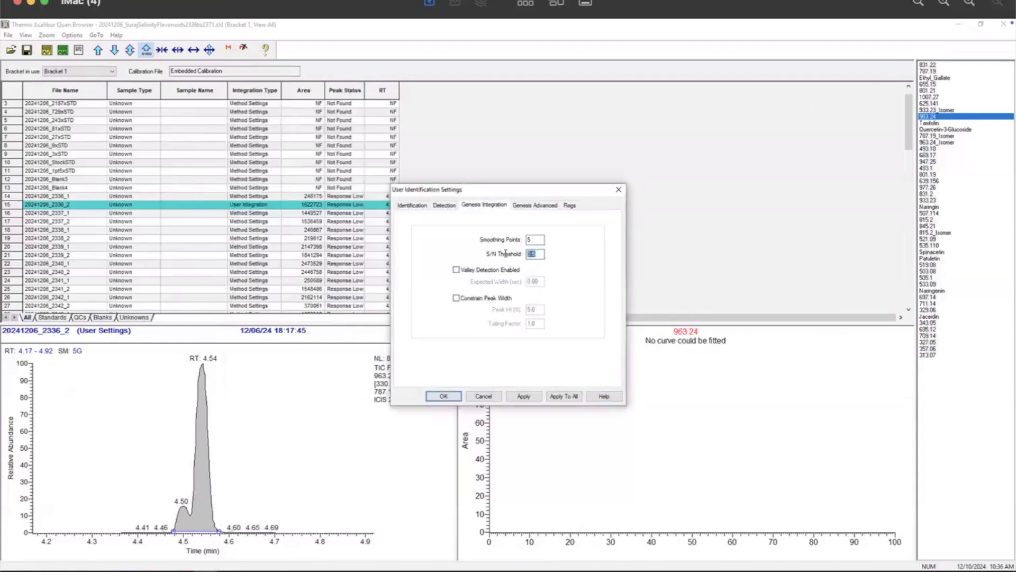
text(200)
click(524, 396)
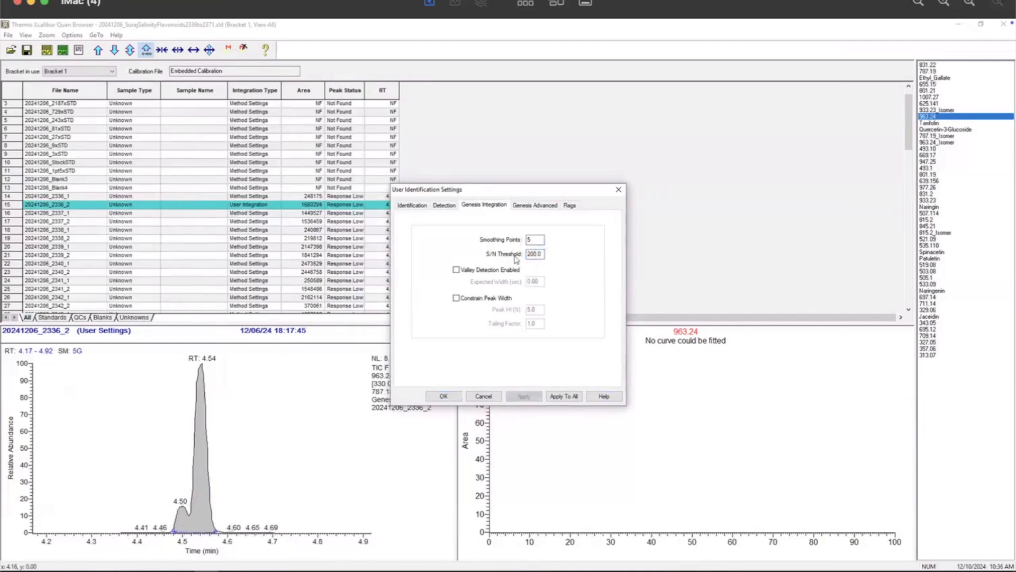
drag(540, 254, 503, 254)
text(500)
click(529, 398)
Step: Try constraining the peak width, using a peak height of 1.0%
click(456, 298)
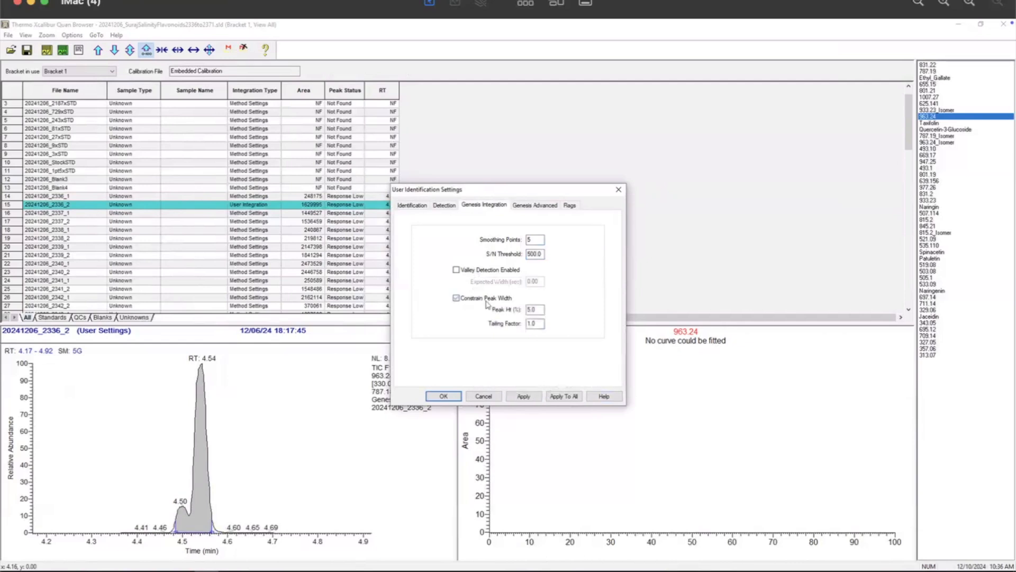
click(526, 396)
drag(540, 309, 498, 310)
text(1.0)
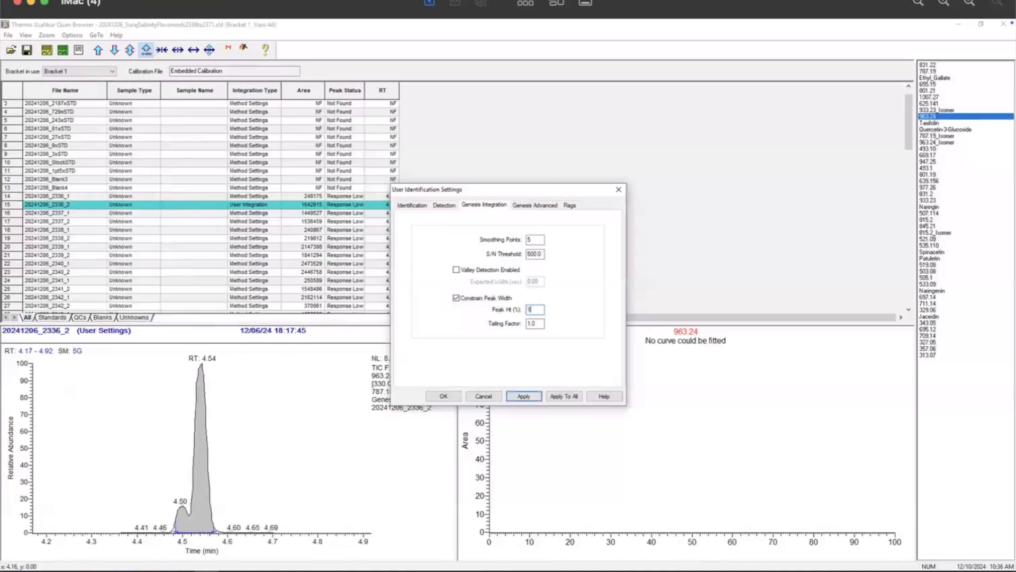
click(533, 397)
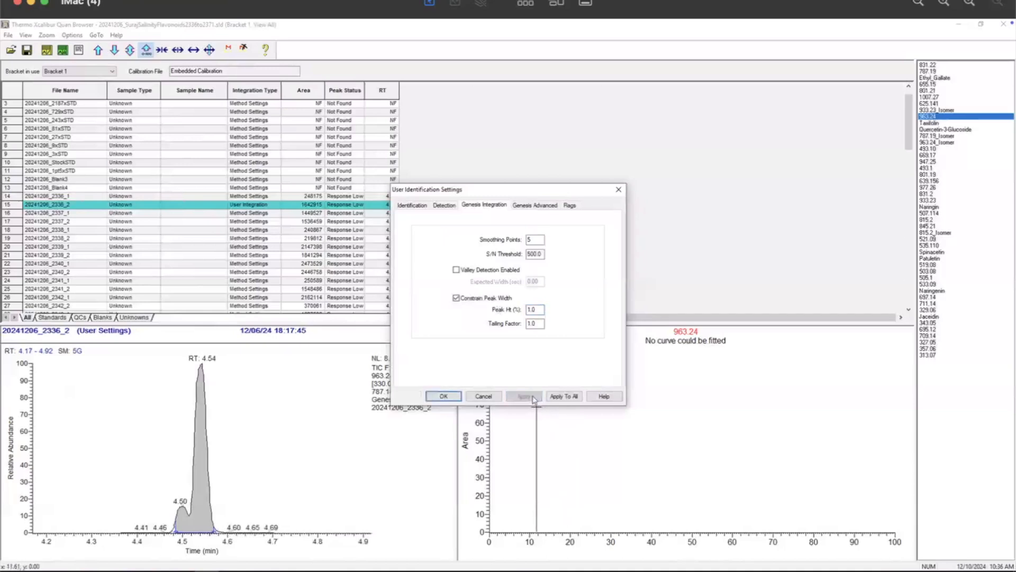
Step: Enable valley detection for the 963.24 peak and turn off the peak width constraint
click(499, 271)
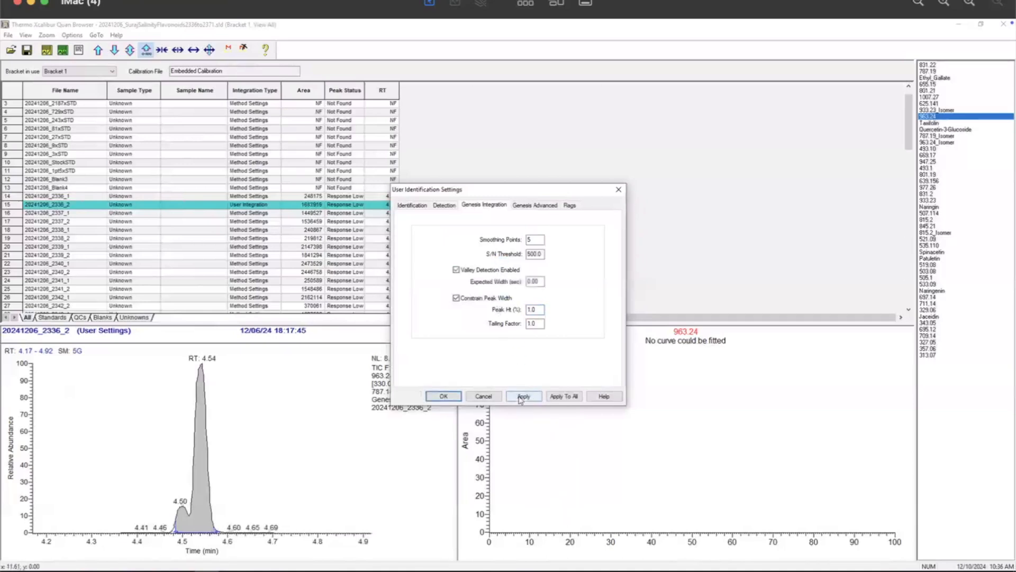
click(523, 396)
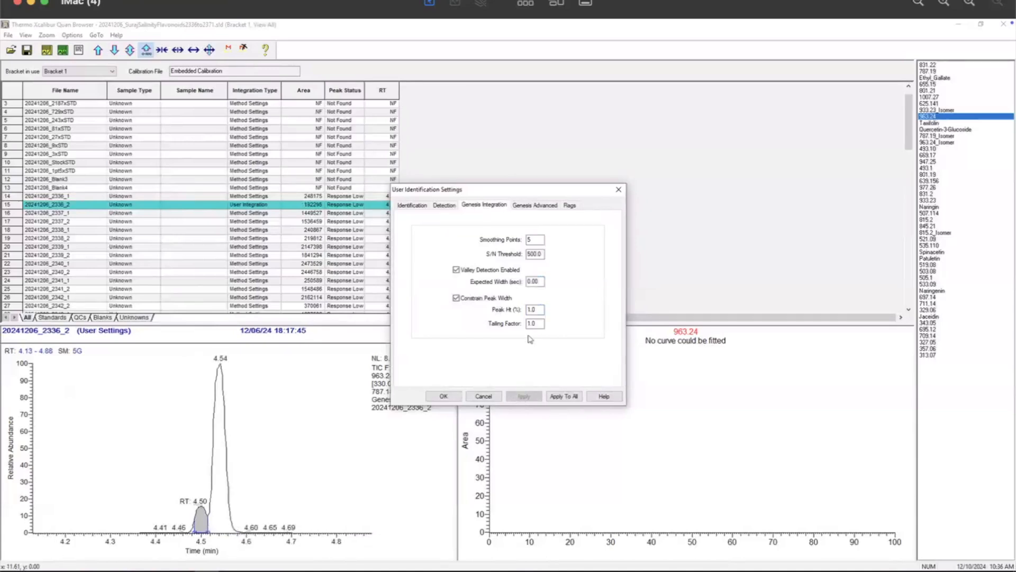
click(471, 299)
click(534, 398)
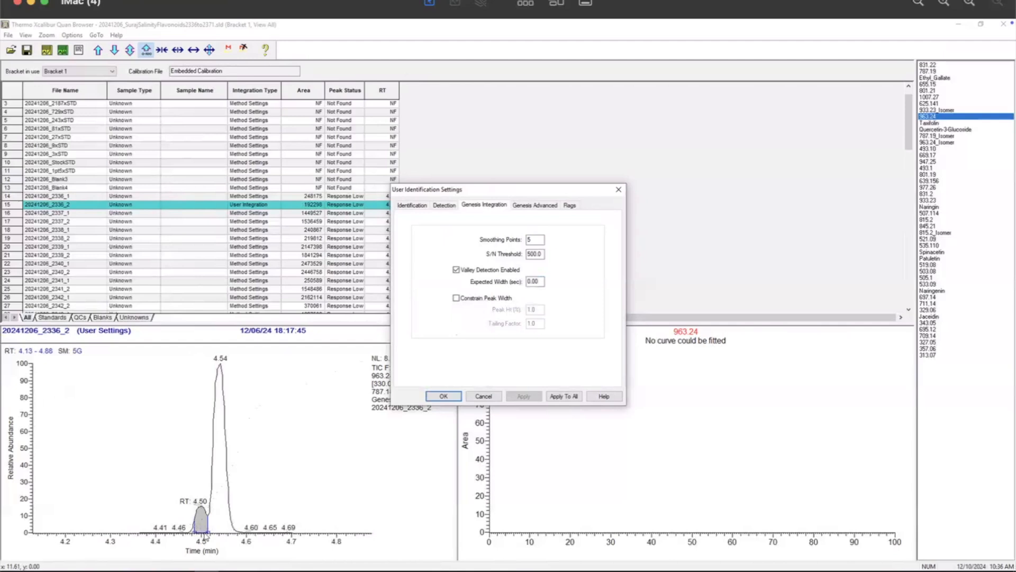
Step: Try S/N thresholds of 300 and 200 with valley detection enabled
drag(543, 253, 503, 253)
text(300)
click(524, 397)
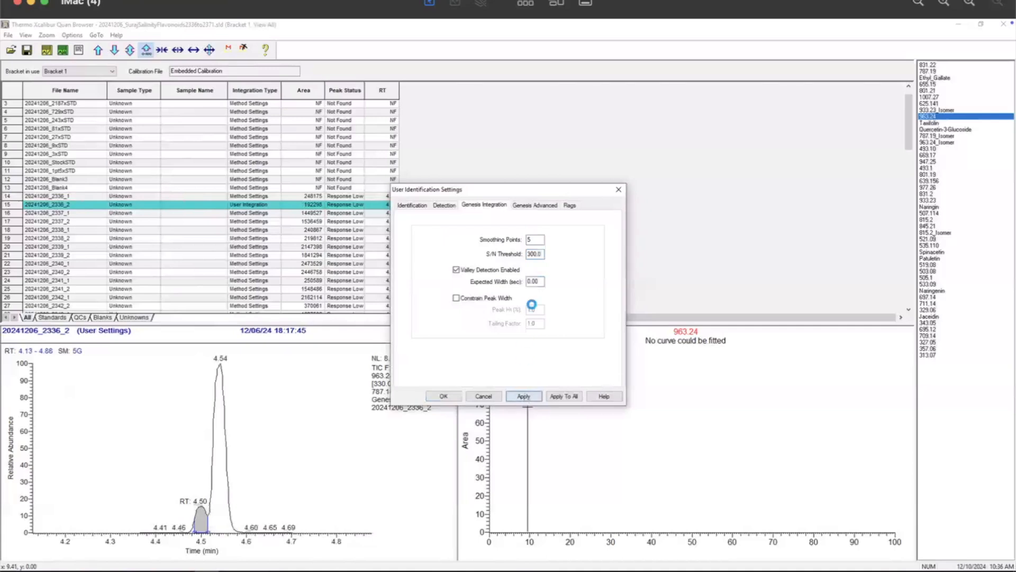
drag(543, 254, 507, 255)
text(200)
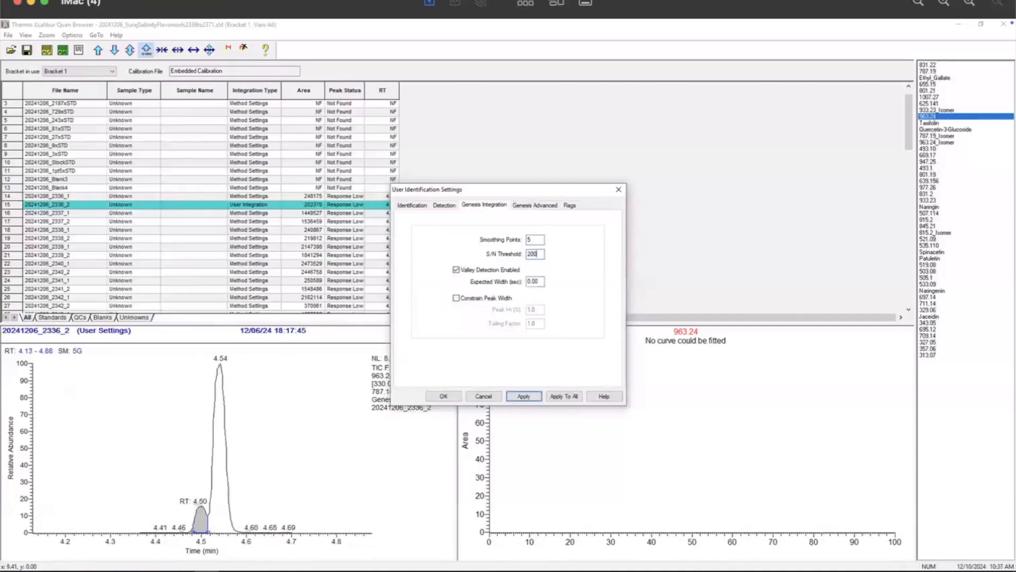
click(518, 398)
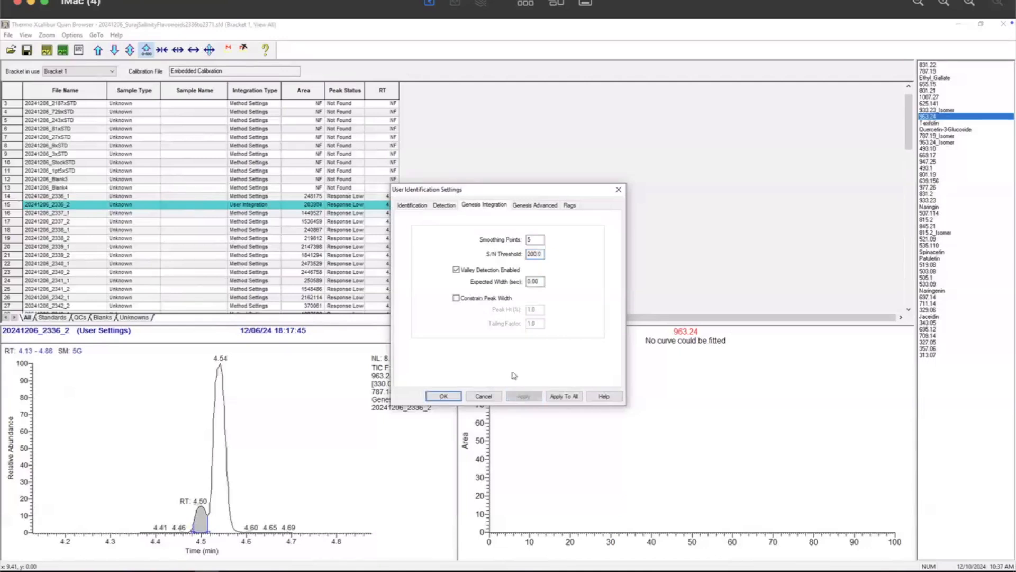
Step: Set the S/N threshold to 150 and apply the Genesis settings for 963.24 to all samples
drag(541, 255, 491, 256)
text(150)
click(523, 396)
drag(477, 192, 515, 184)
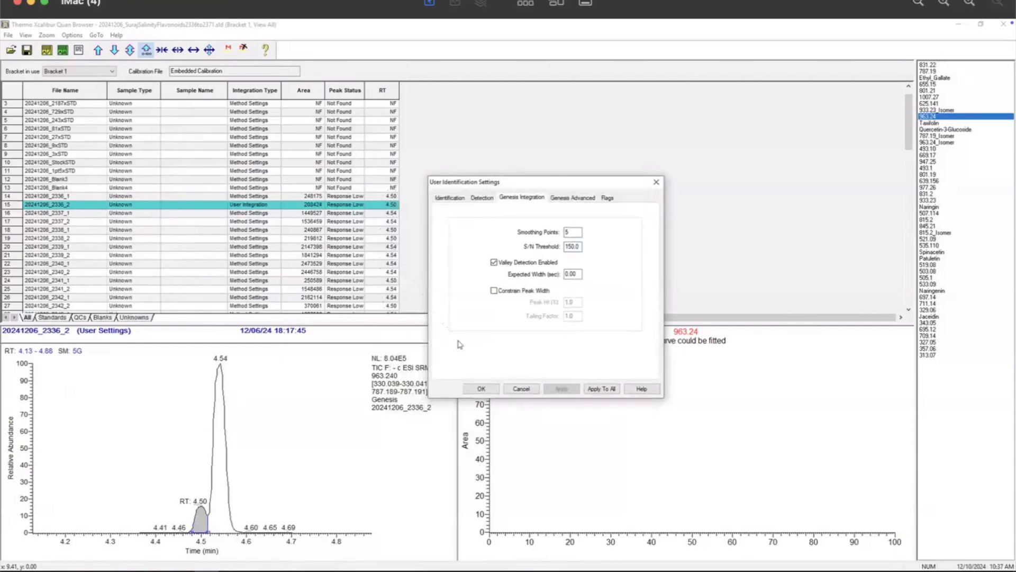
click(601, 390)
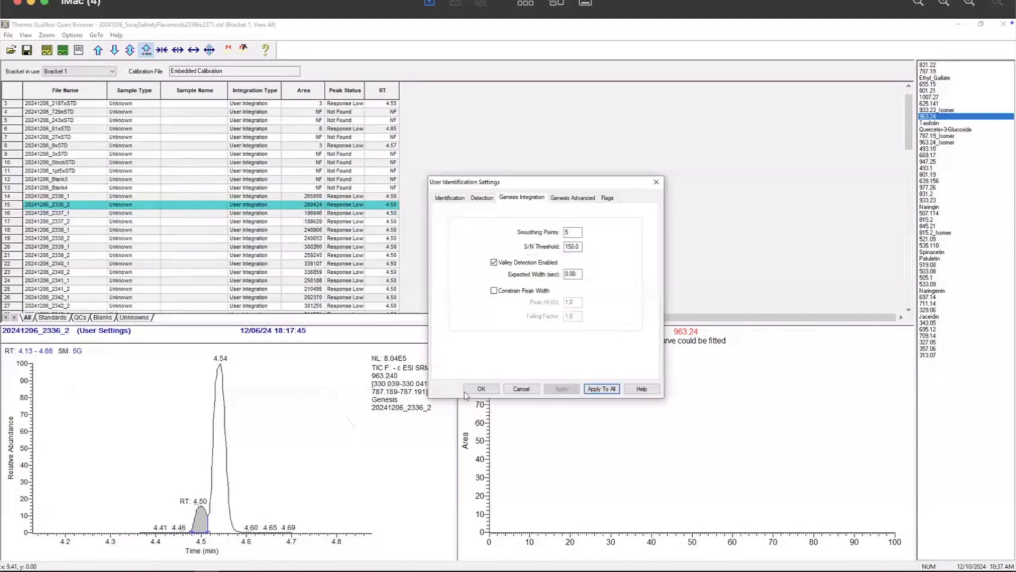
click(490, 391)
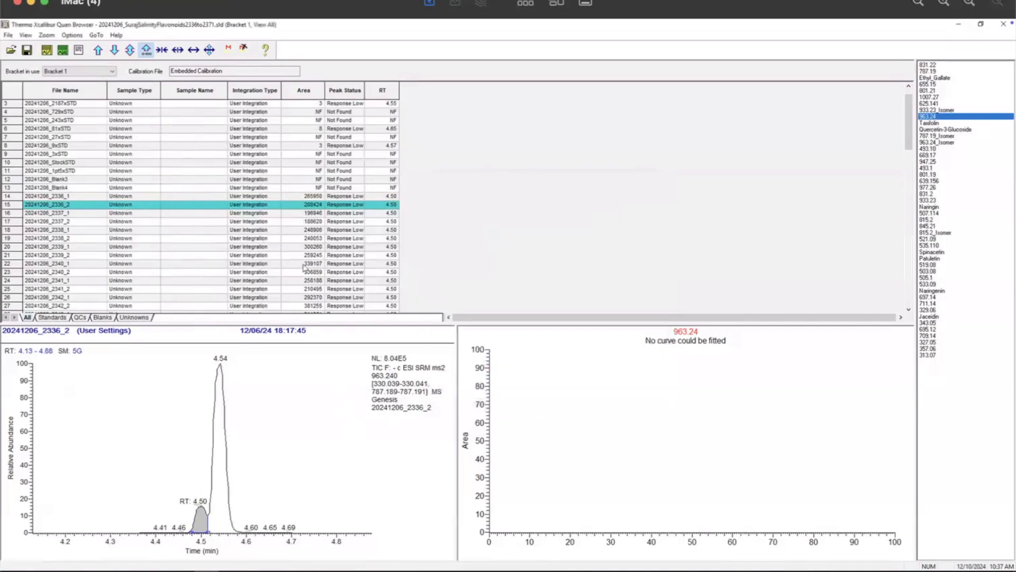
Step: Examine the Genesis integration of the 963.24 peak sample by sample, from 20241206_2337_1 past 20241206_2342_2
click(316, 213)
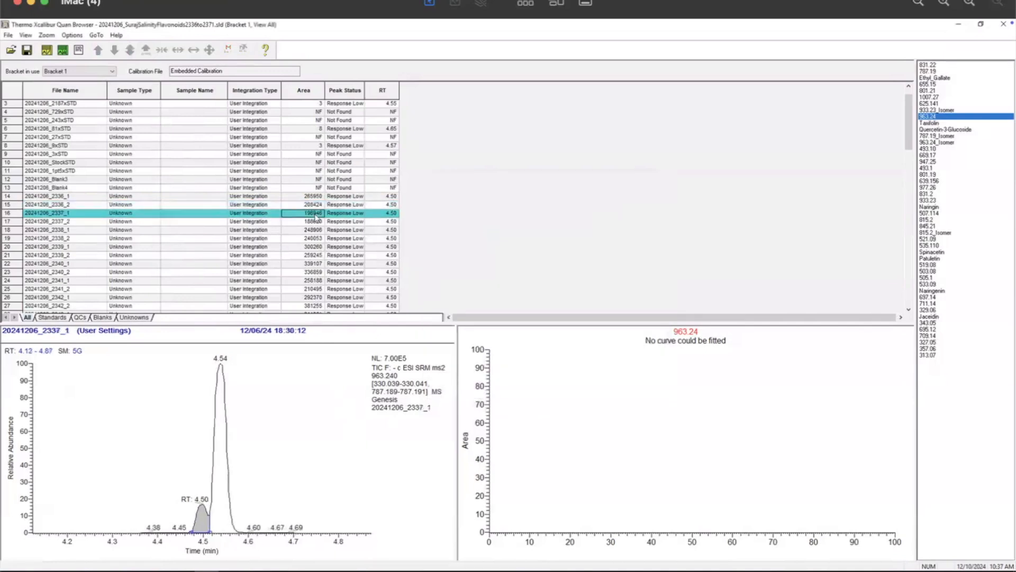
key(Down)
key(Down)
key(Down)
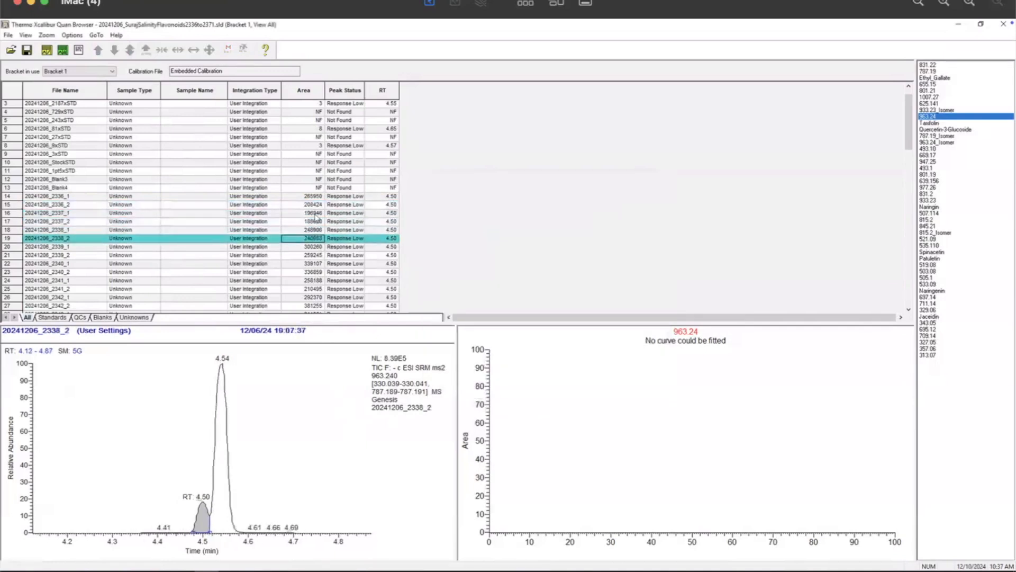
key(Down)
key(Down)
key(Down)
key(Down)
key(Down)
key(Down)
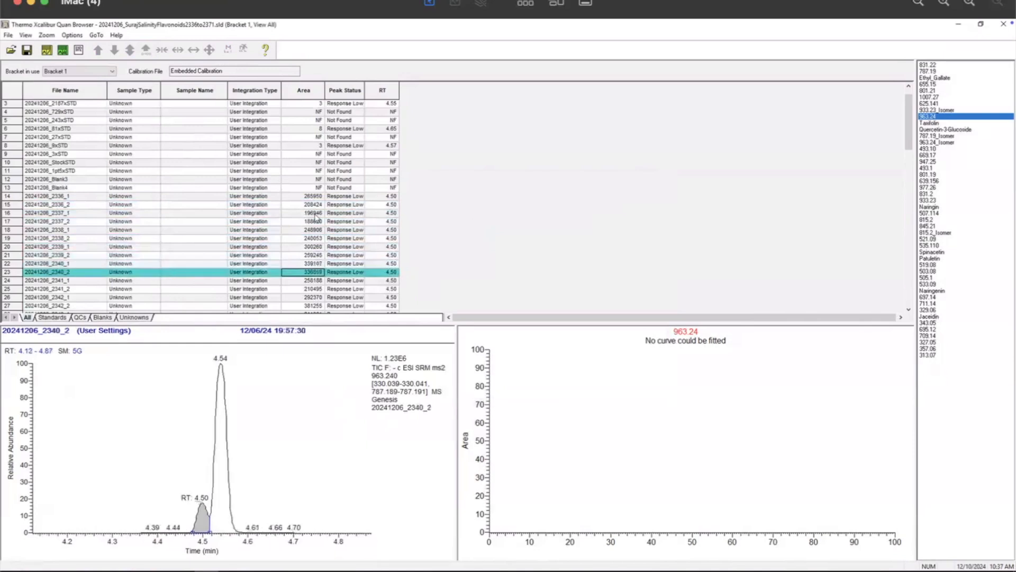
key(Down)
key(Down)
key(Down)
key(Down)
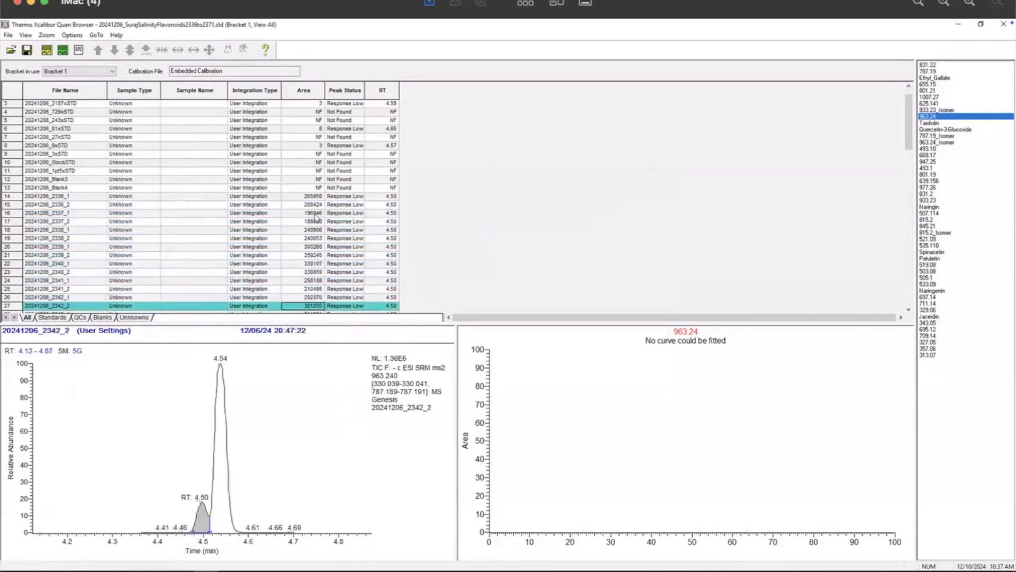
key(Down)
key(Down)
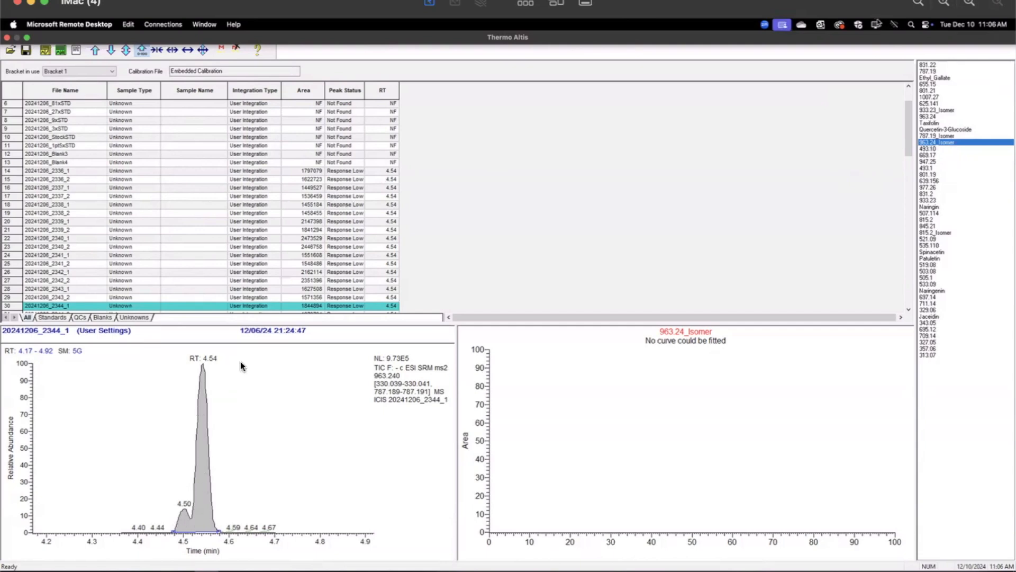
Step: Check the 963.24_Isomer peak in several samples and open the identification settings for sample 20241206_2338_1
click(299, 256)
click(308, 231)
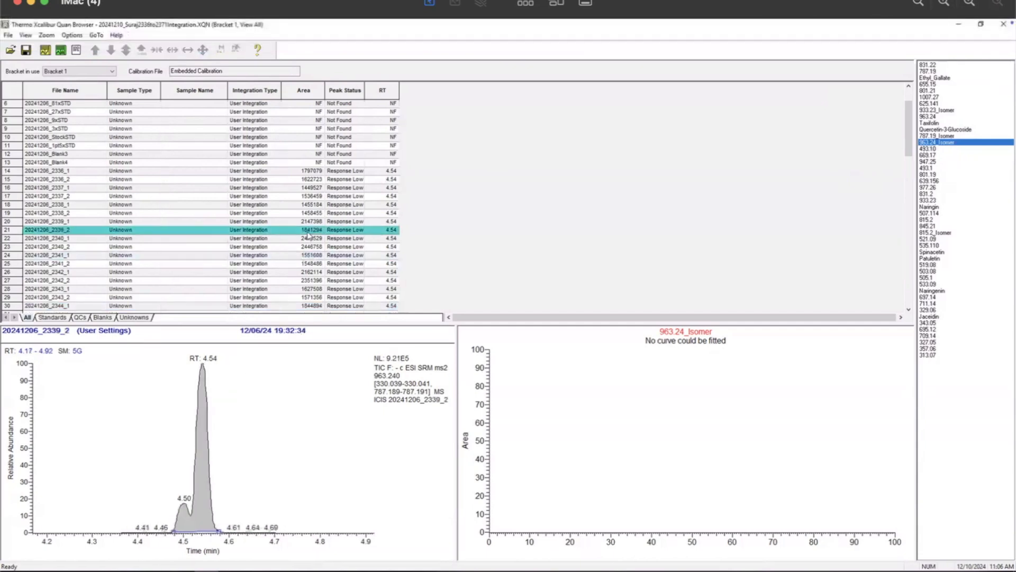
click(309, 204)
right_click(230, 446)
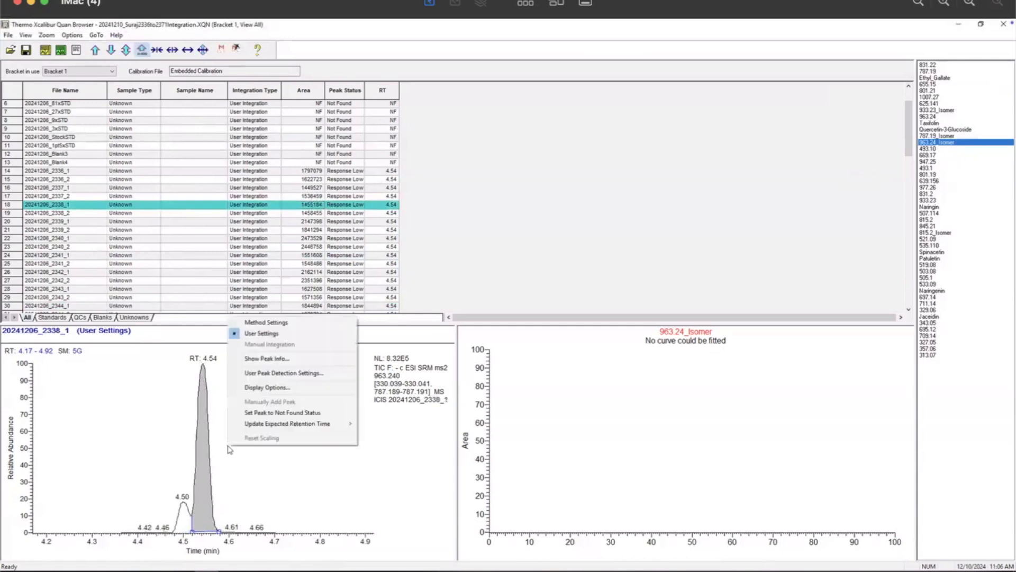
click(261, 374)
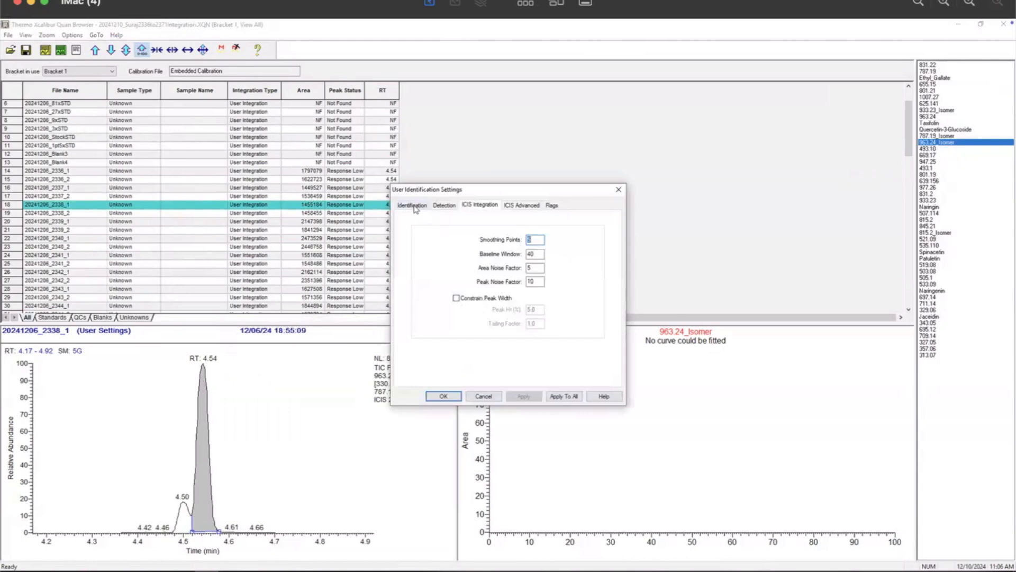
click(415, 206)
click(571, 287)
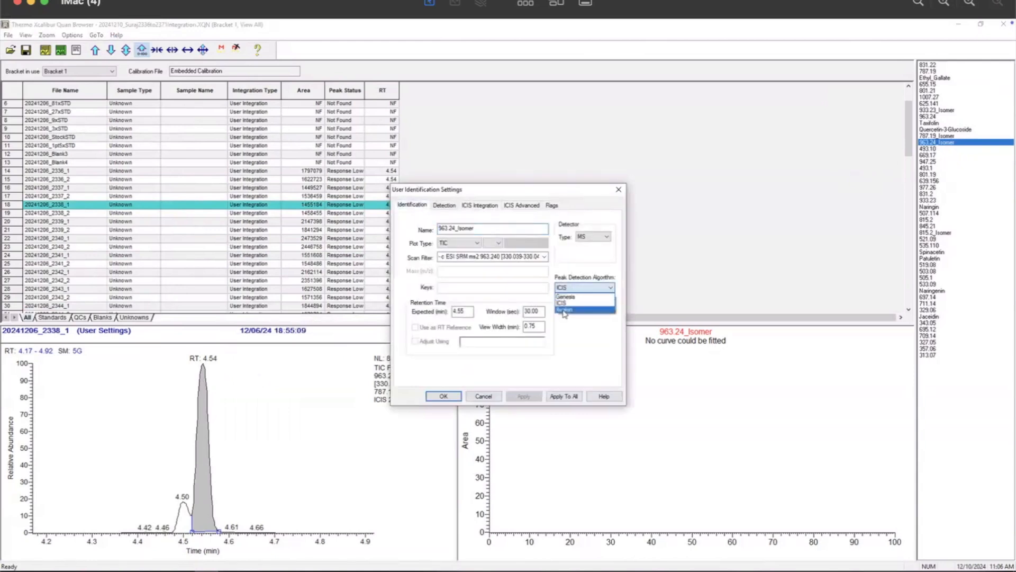
click(564, 311)
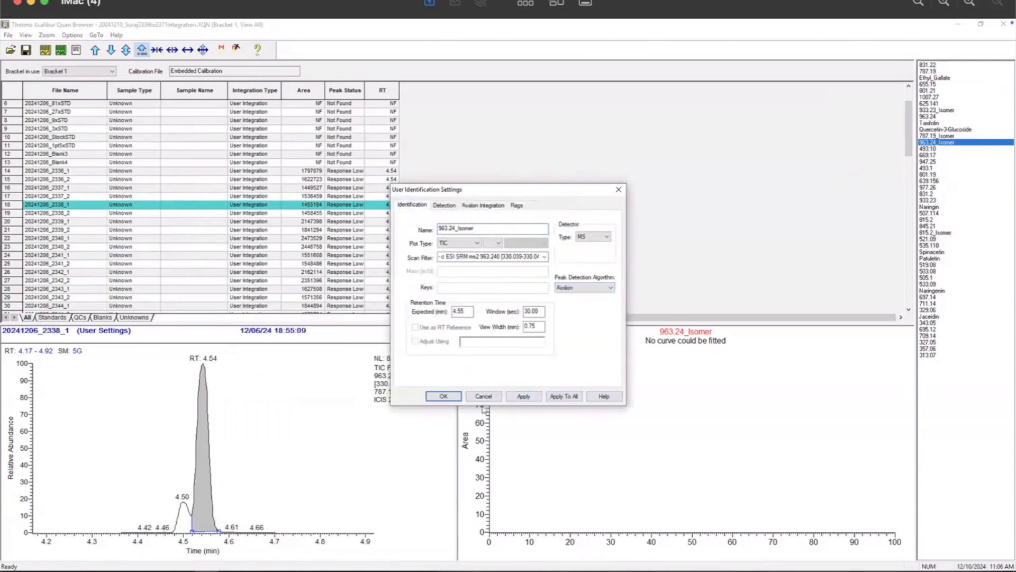
click(478, 205)
click(415, 206)
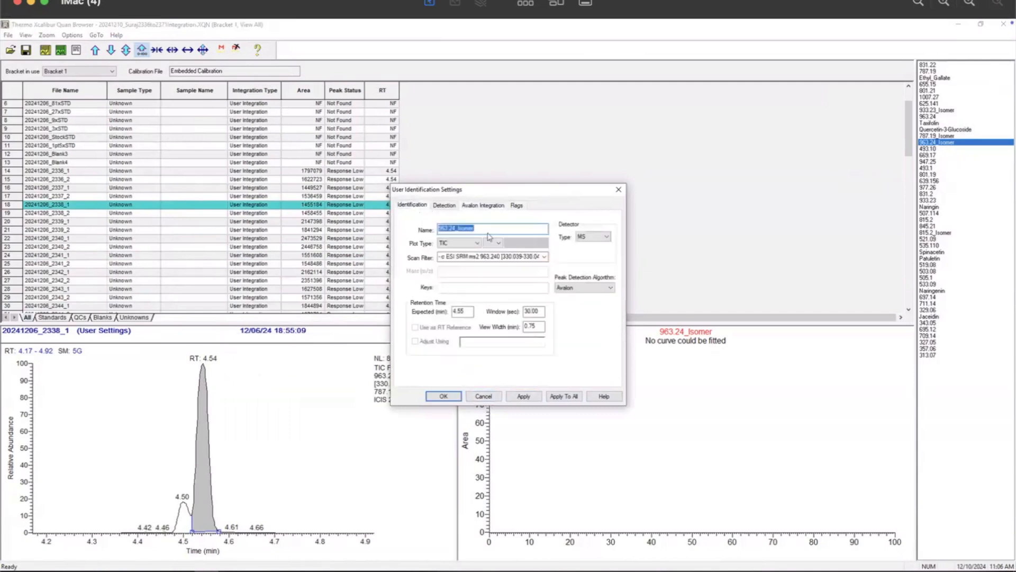
Step: Switch the 963.24_Isomer peak detection algorithm to Genesis with valley detection enabled and apply it to all samples
click(566, 288)
click(568, 296)
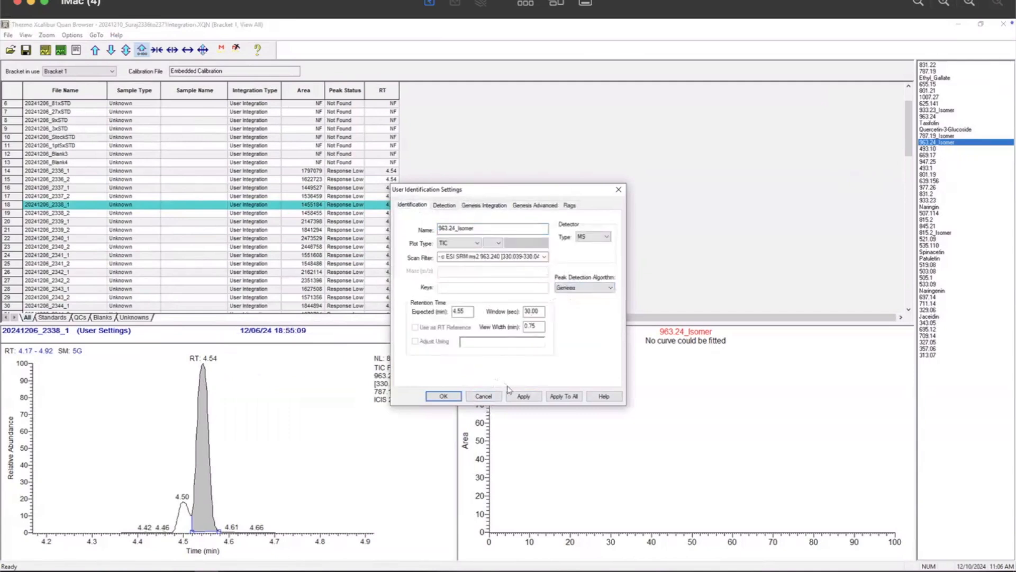
click(477, 206)
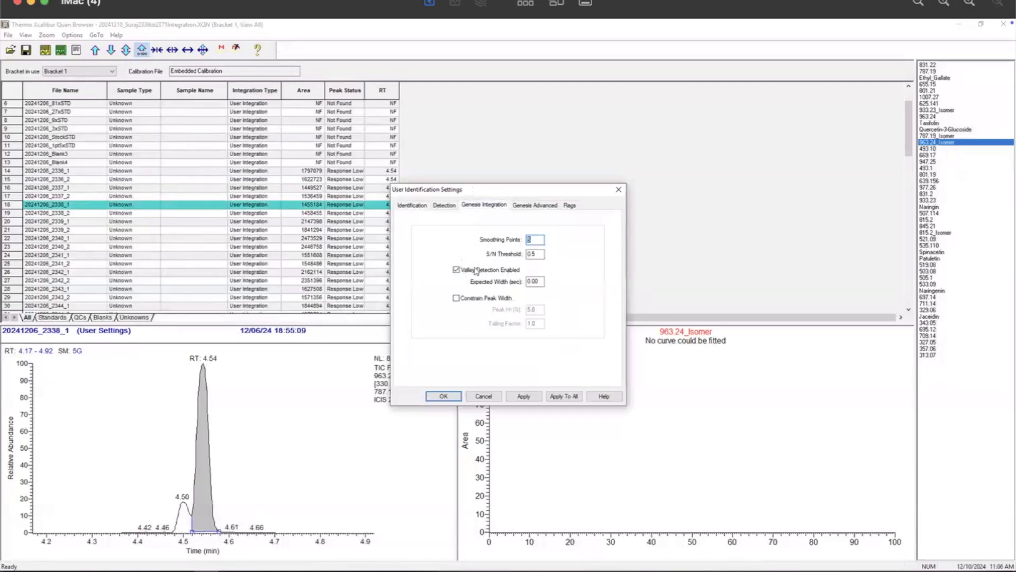
click(523, 396)
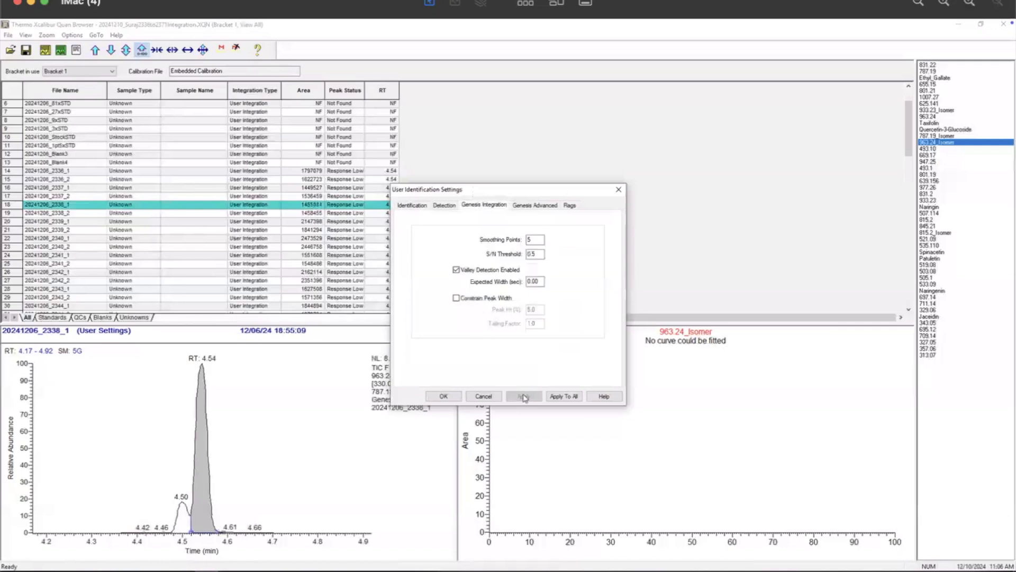
click(564, 396)
click(447, 397)
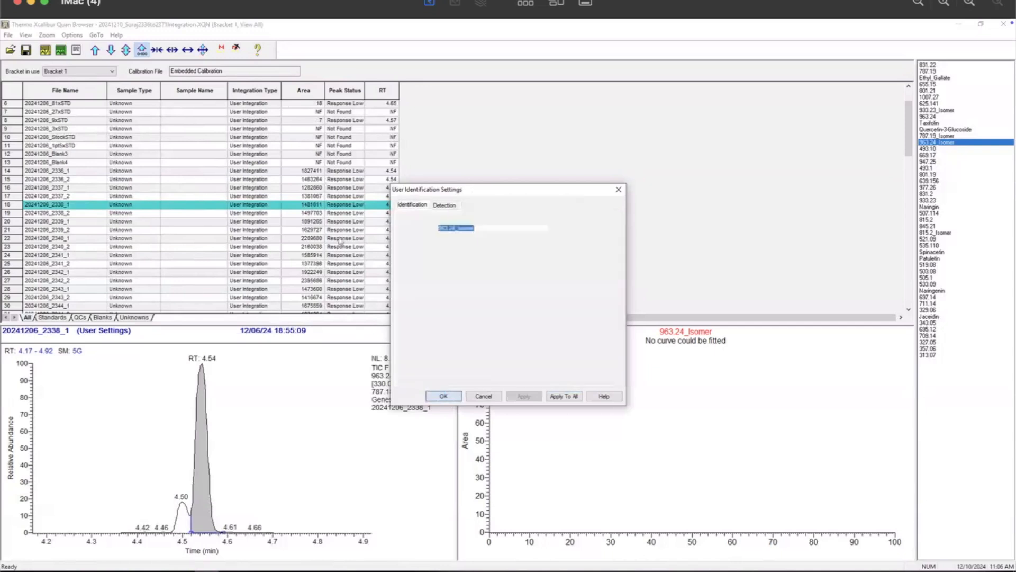
Step: Examine the Genesis integration of the 963.24_Isomer peak sample by sample, from 20241206_2336_2 to 20241206_2347_2
click(304, 180)
key(Down)
key(Down)
key(Down)
key(Down)
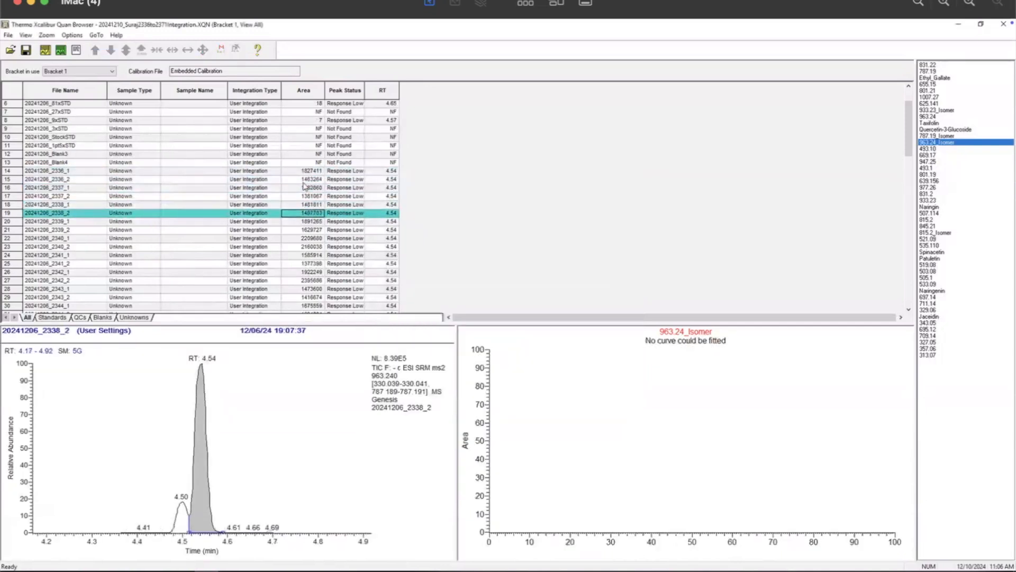
key(Down)
key(Down)
key(Down)
key(Down)
key(Down)
key(Down)
key(Down)
key(Down)
key(Down)
key(Down)
key(Down)
key(Down)
key(Down)
key(Down)
key(Down)
key(Down)
key(Down)
key(Down)
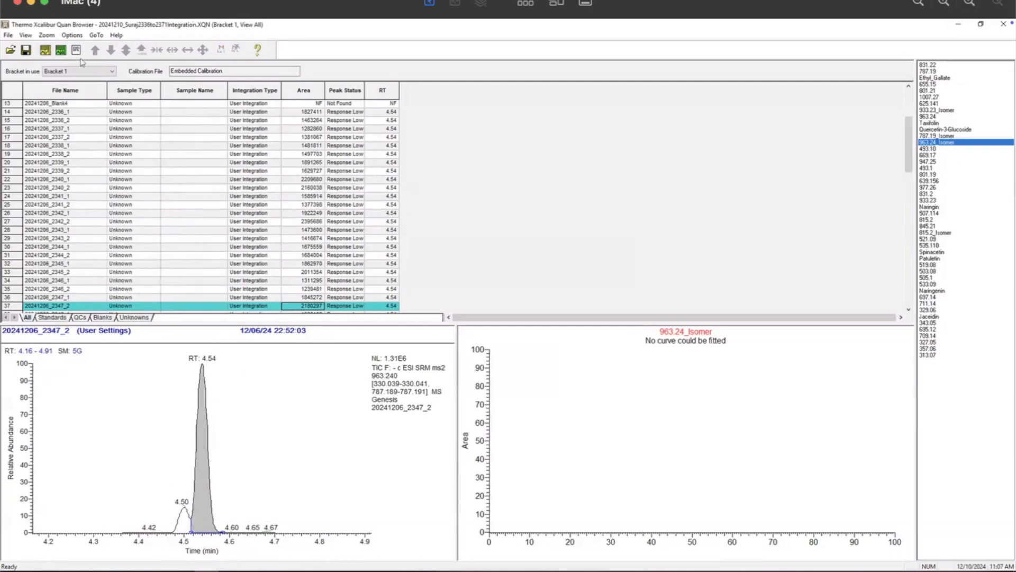
Step: Save the integration results over the existing XQN file, leaving the file comment empty
click(9, 37)
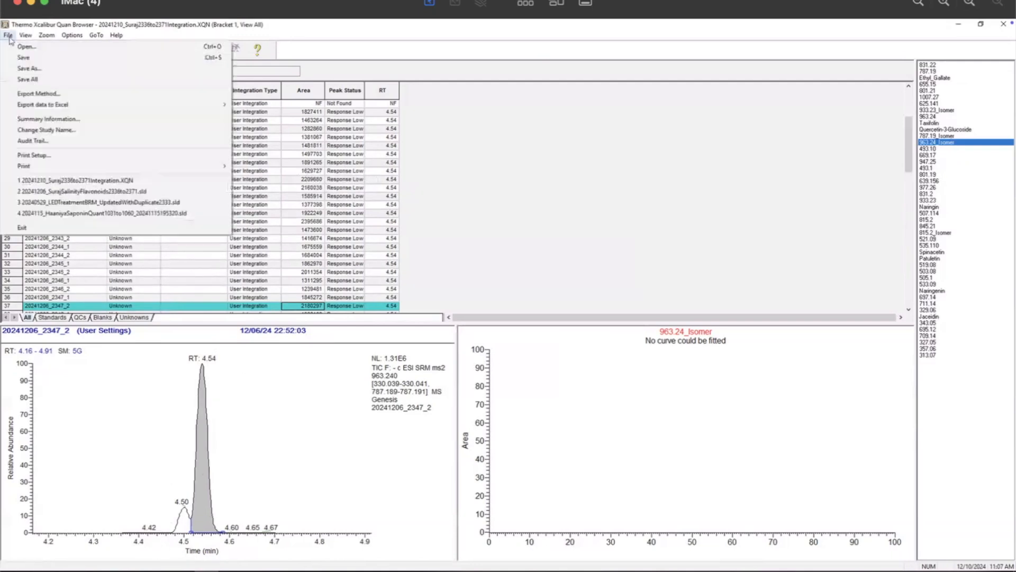
click(33, 69)
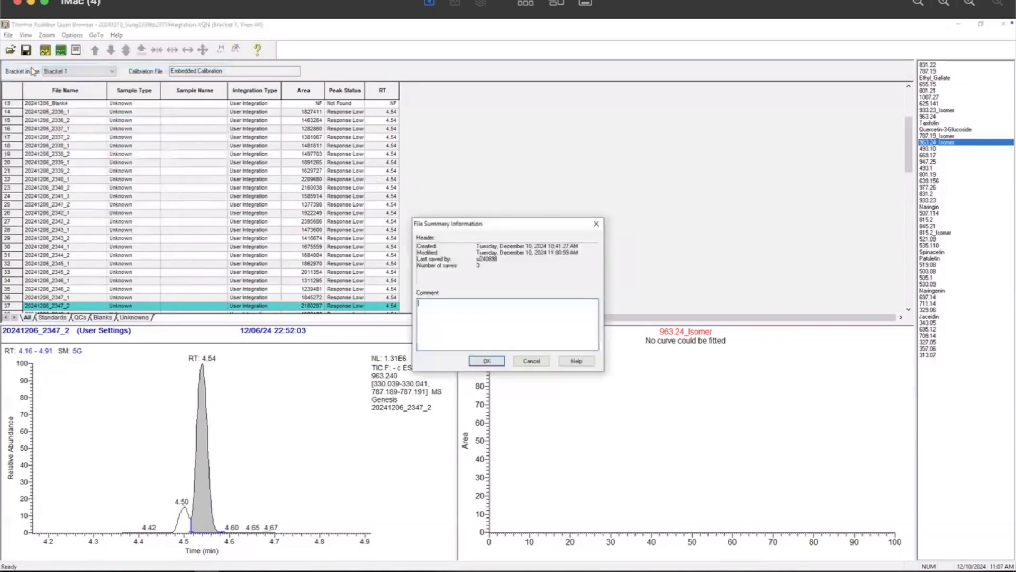
click(483, 361)
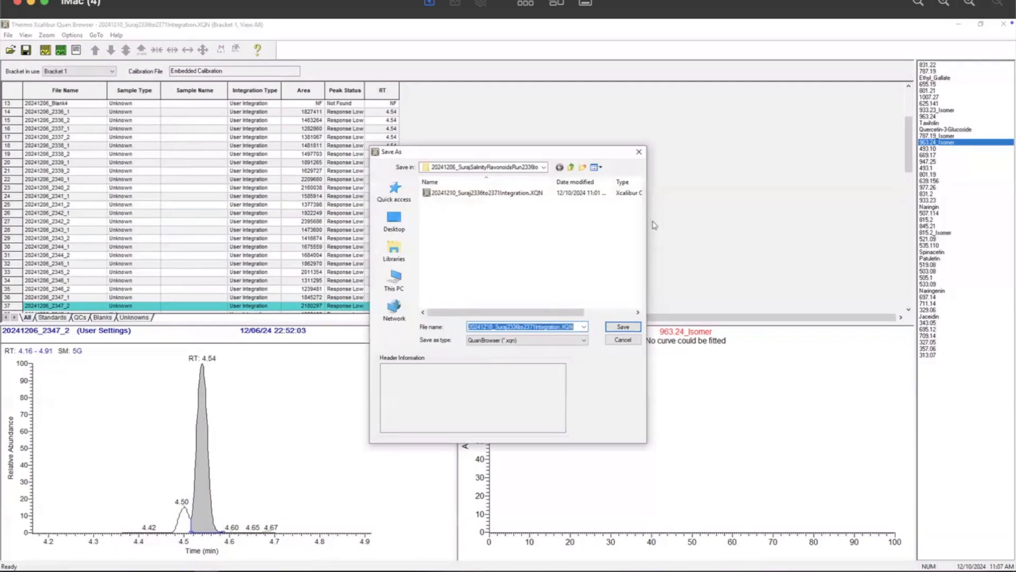
click(475, 194)
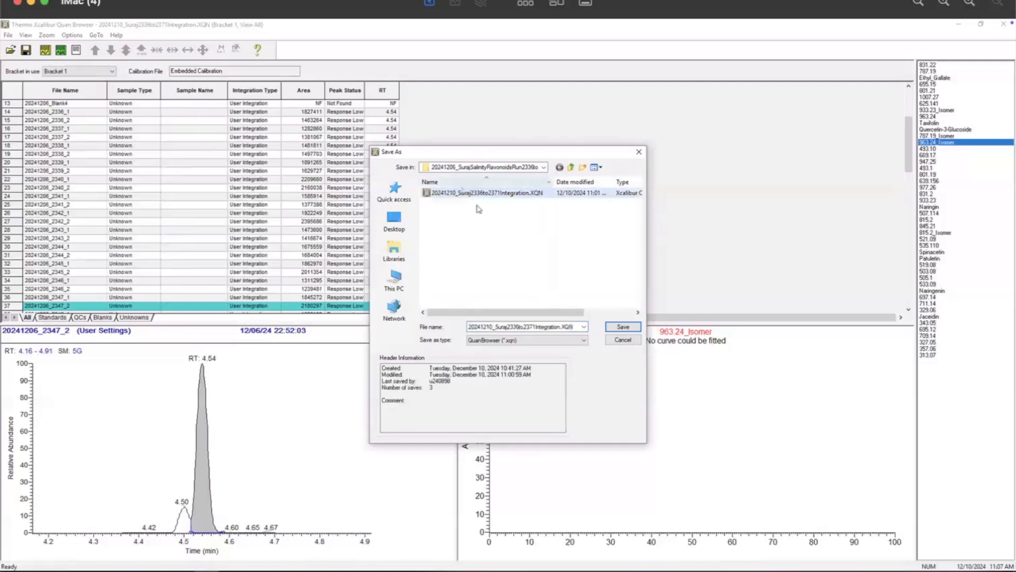
click(614, 327)
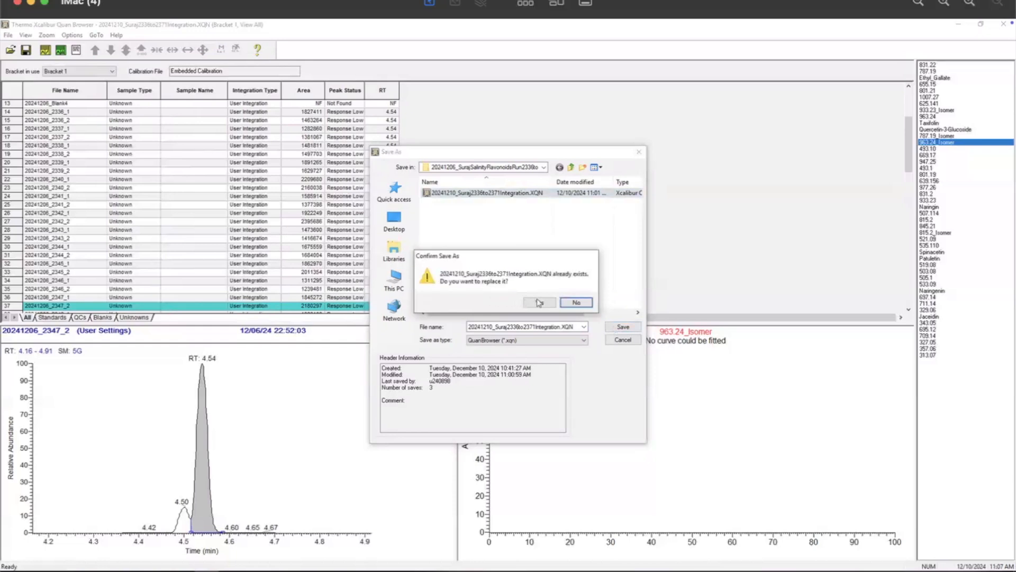
click(538, 303)
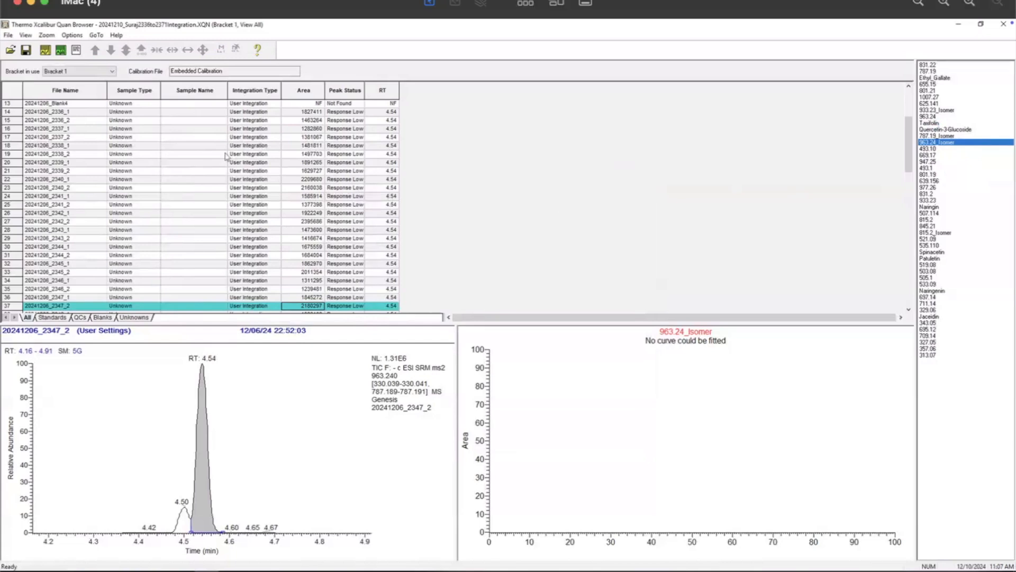
Step: Export the integration data as a long Excel report and switch to the exported workbook in Excel
click(311, 130)
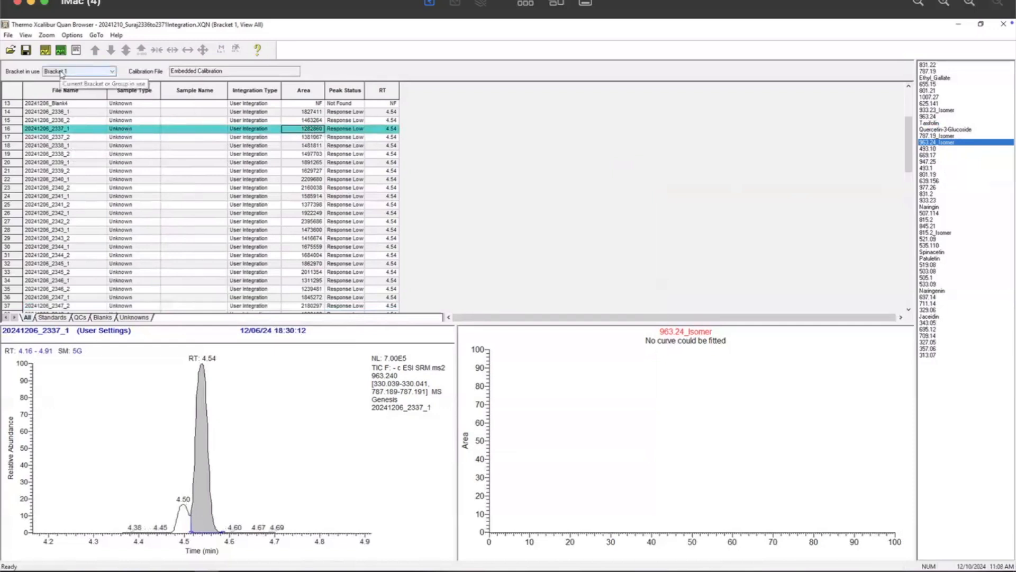
click(8, 36)
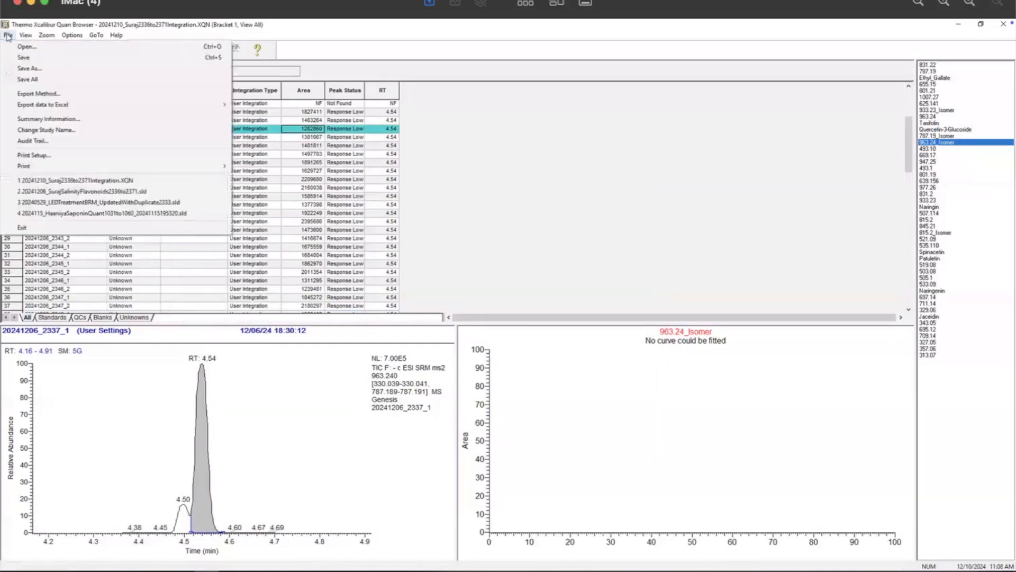
mouse_move(50, 107)
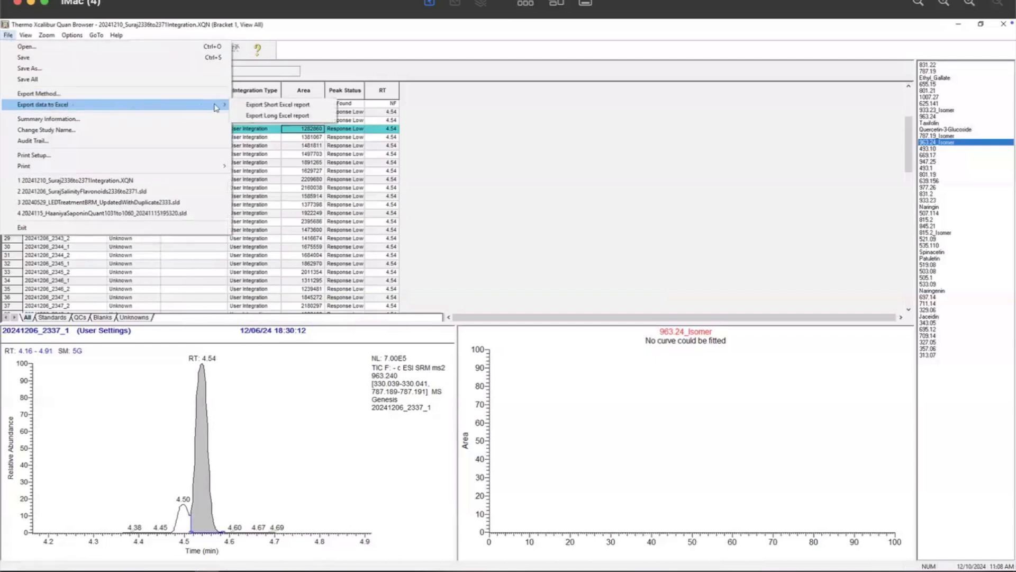
click(267, 116)
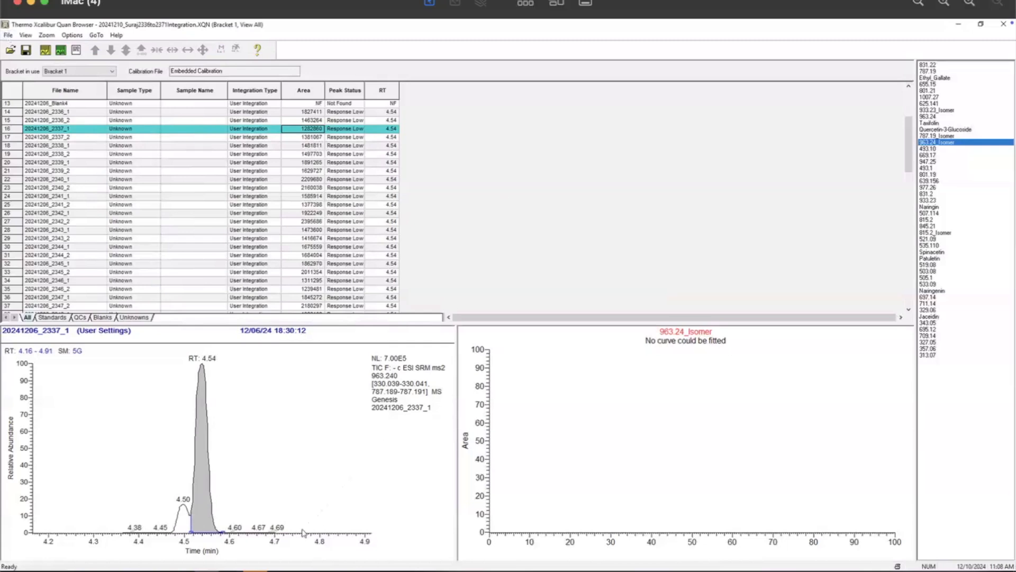
click(257, 570)
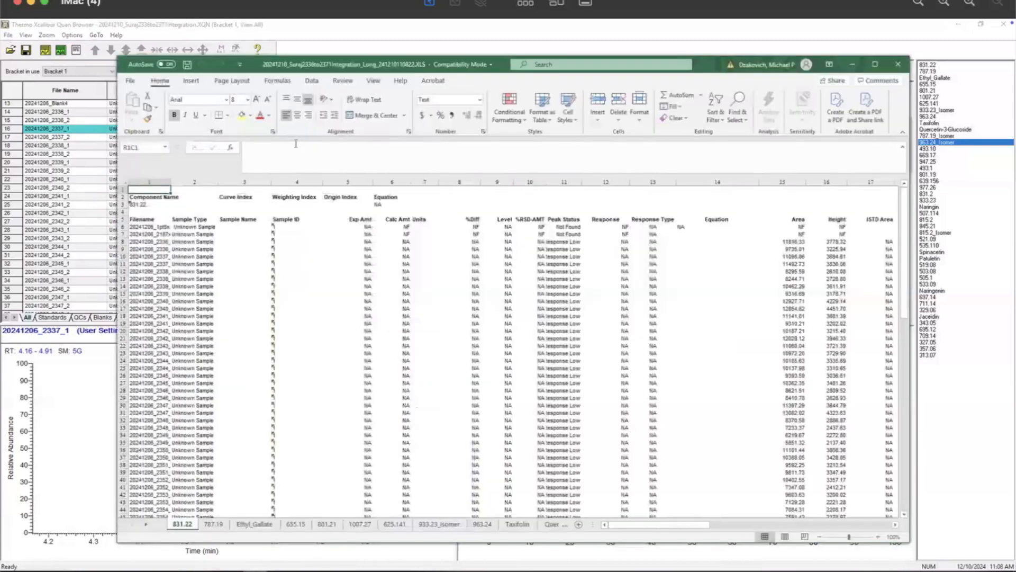
Step: Start saving a copy of the workbook to the Integrations folder of the Fall 2024 salinity study, within the lab share's Flavonoids data
click(130, 81)
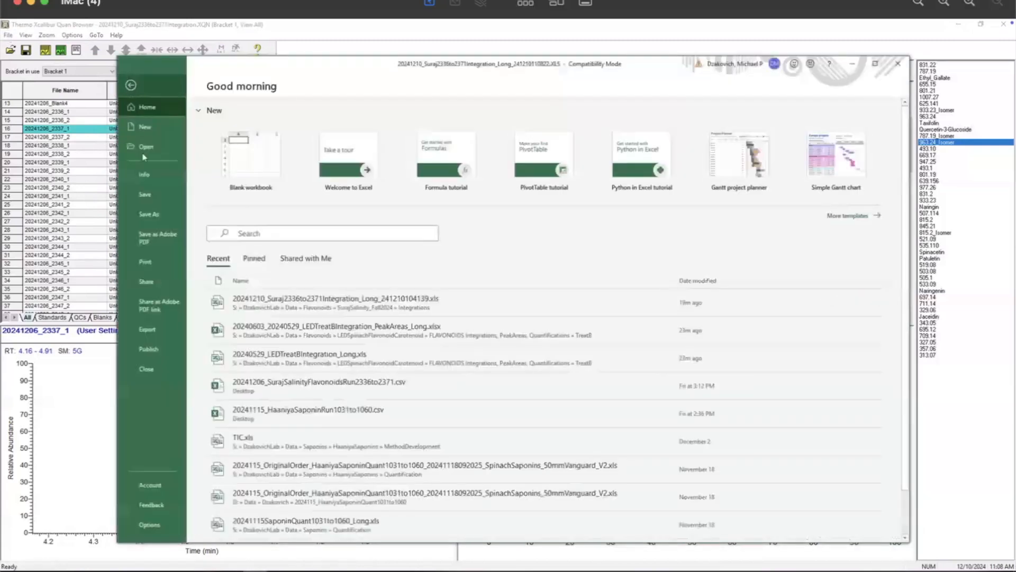
click(149, 215)
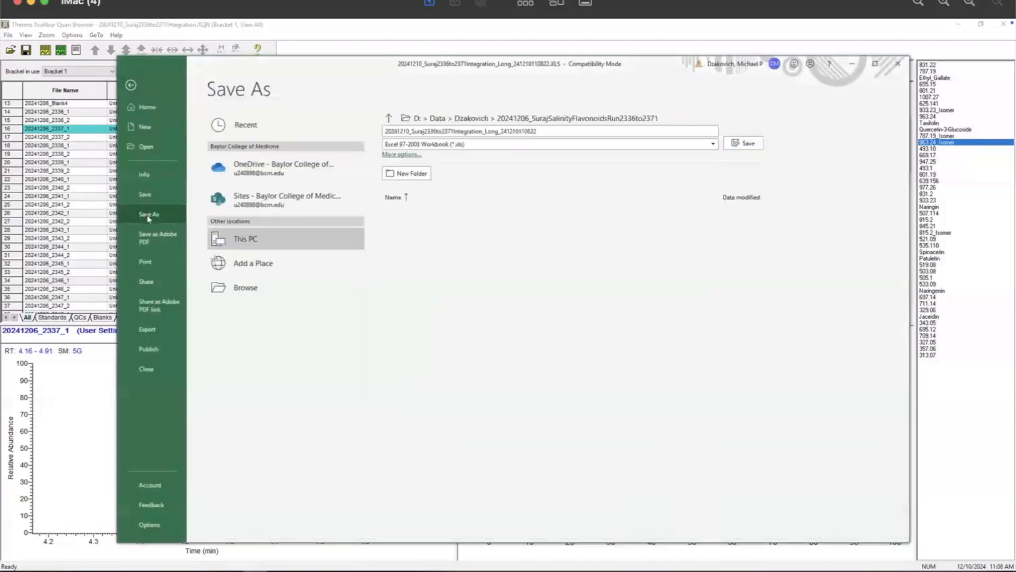
click(245, 289)
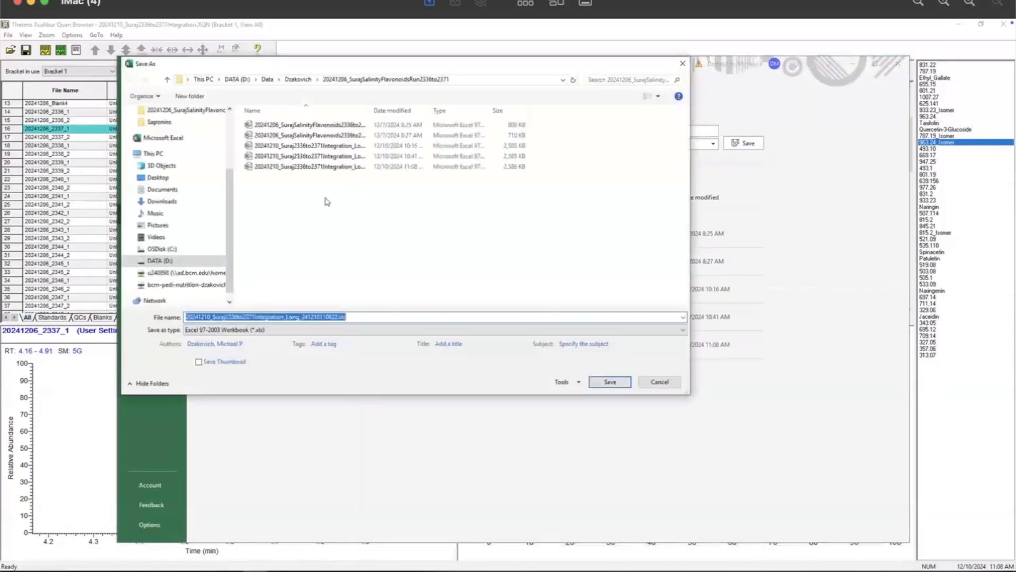
click(192, 276)
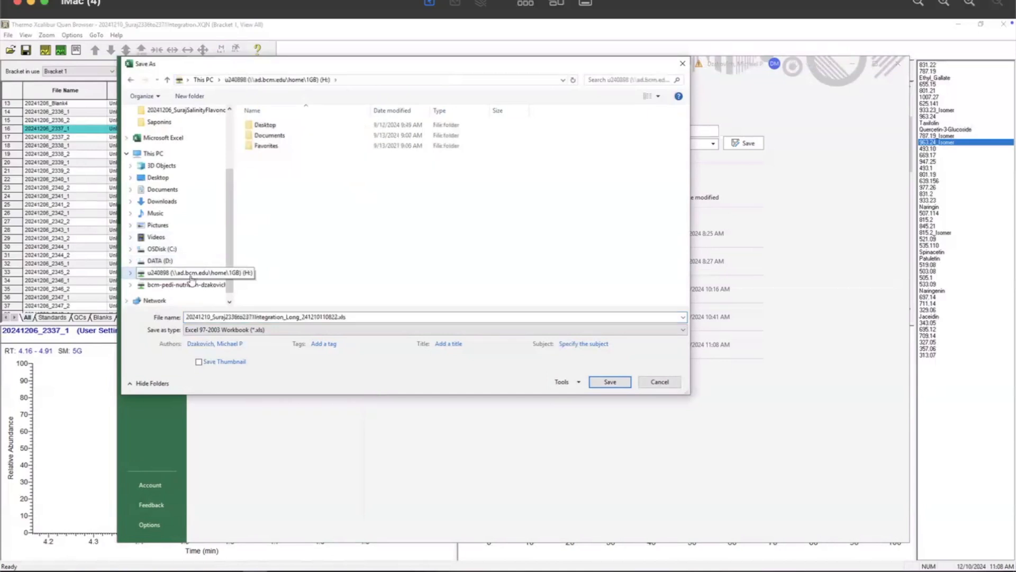
click(186, 285)
double_click(286, 136)
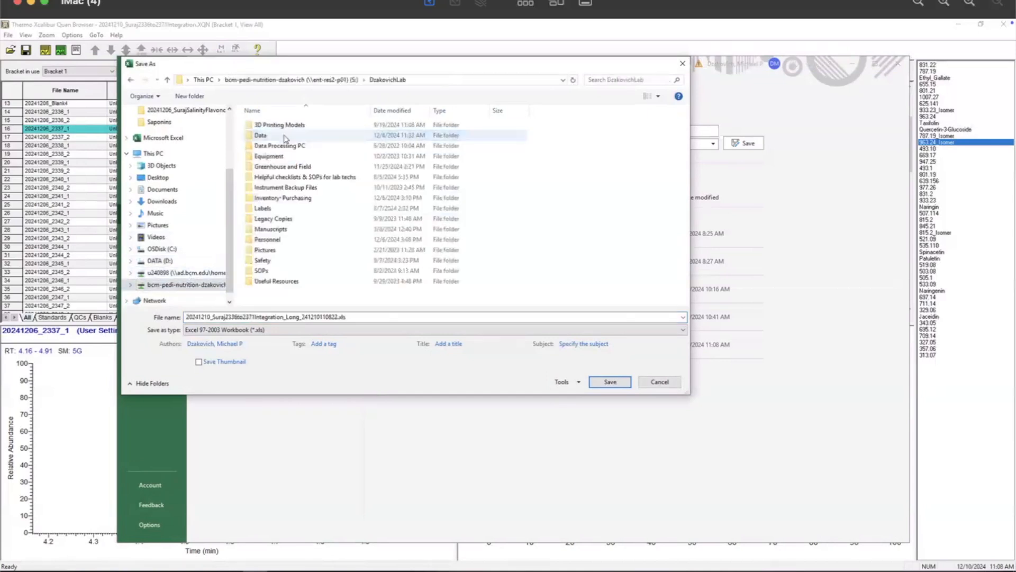
double_click(267, 139)
click(268, 146)
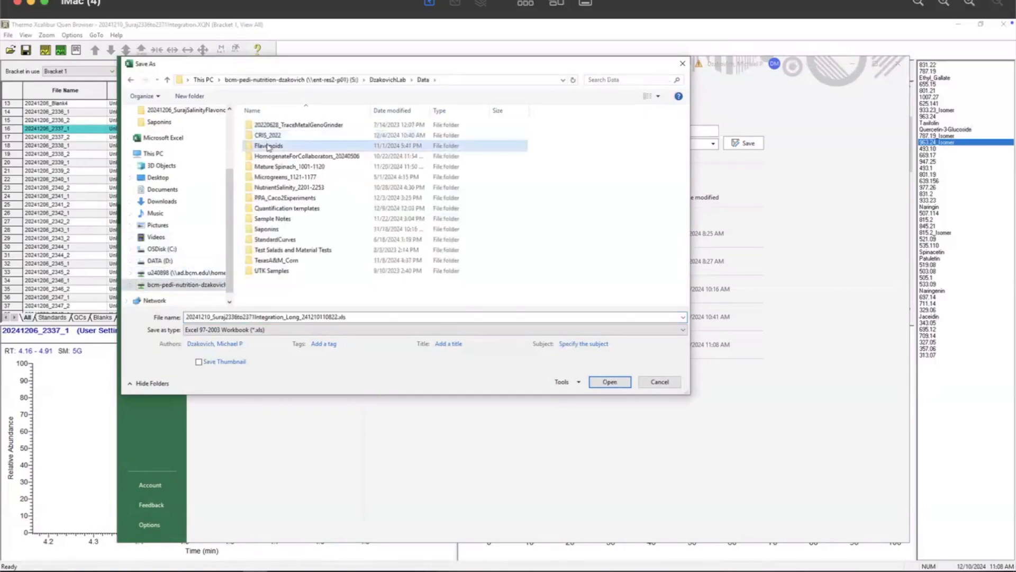
double_click(268, 146)
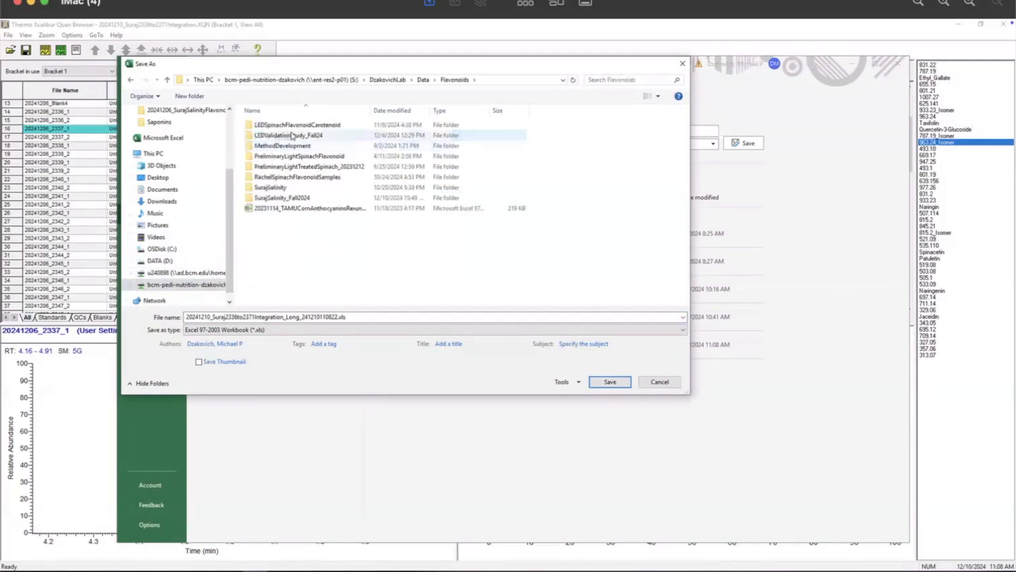
double_click(289, 198)
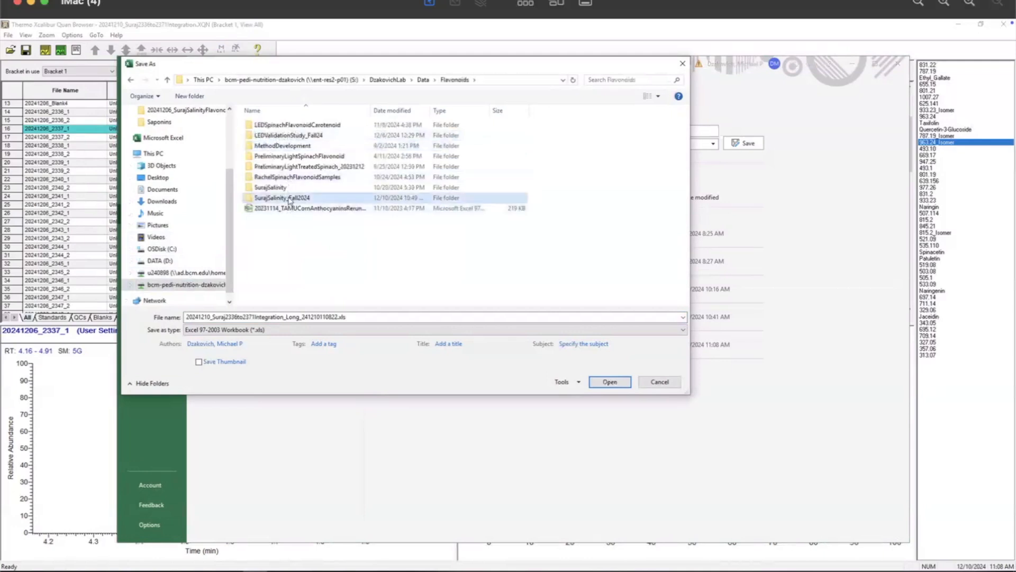
click(275, 127)
double_click(275, 127)
Step: Save the workbook over the existing long integration report whose file name ends in 241210104139.xls
click(274, 125)
click(610, 382)
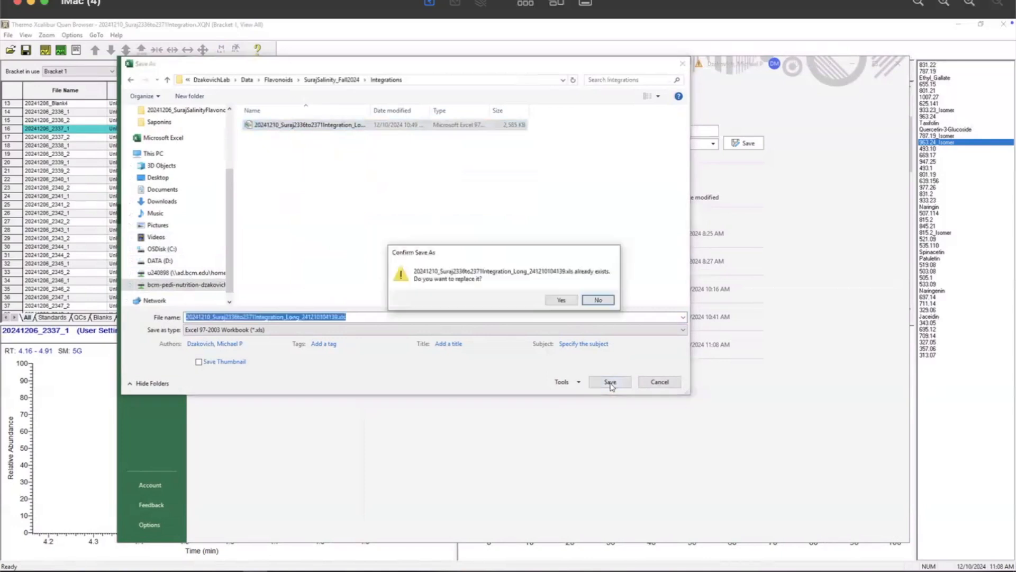
click(555, 297)
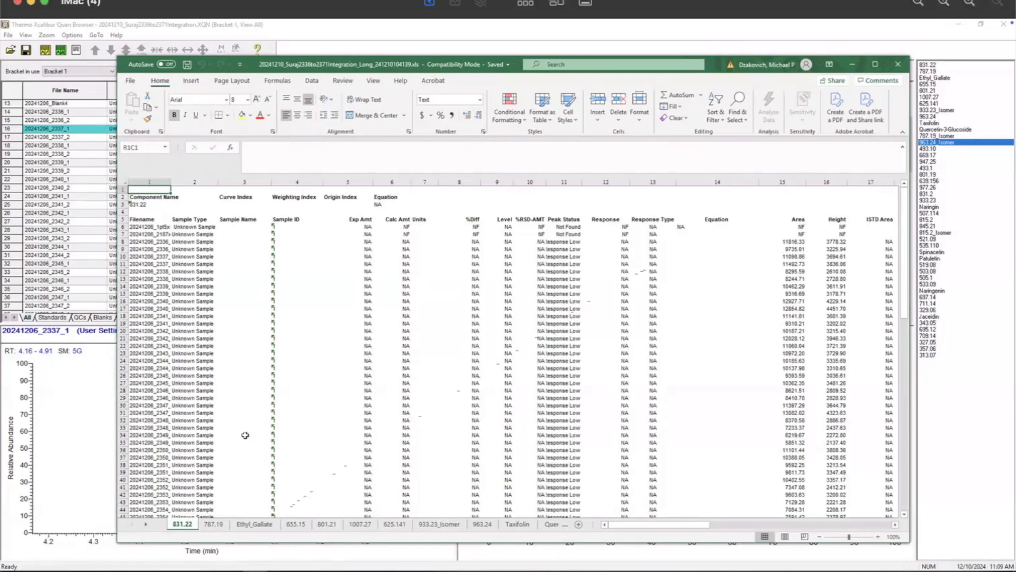
Step: Review the exported component sheets one by one, from 787.19 to 1007.27
click(214, 525)
click(244, 524)
click(293, 525)
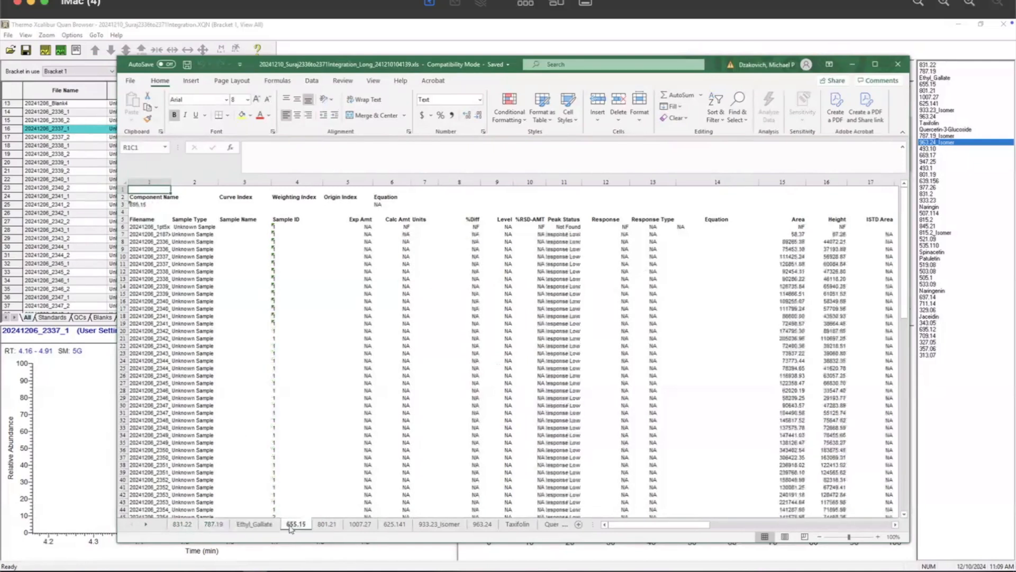
click(327, 525)
click(360, 524)
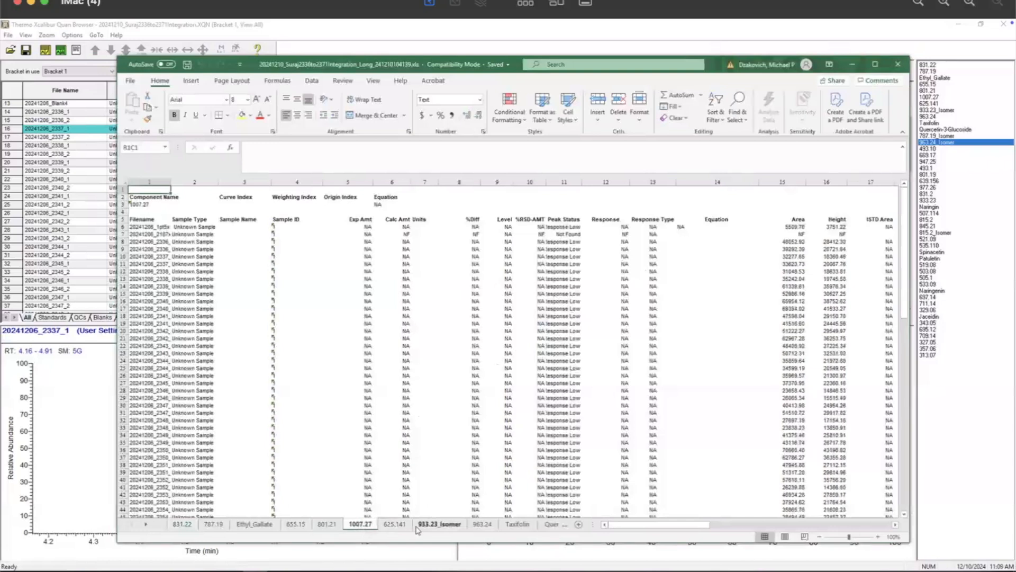
Step: Open the 625.141 component sheet and widen its Filename column to fit the full sample file names
click(394, 527)
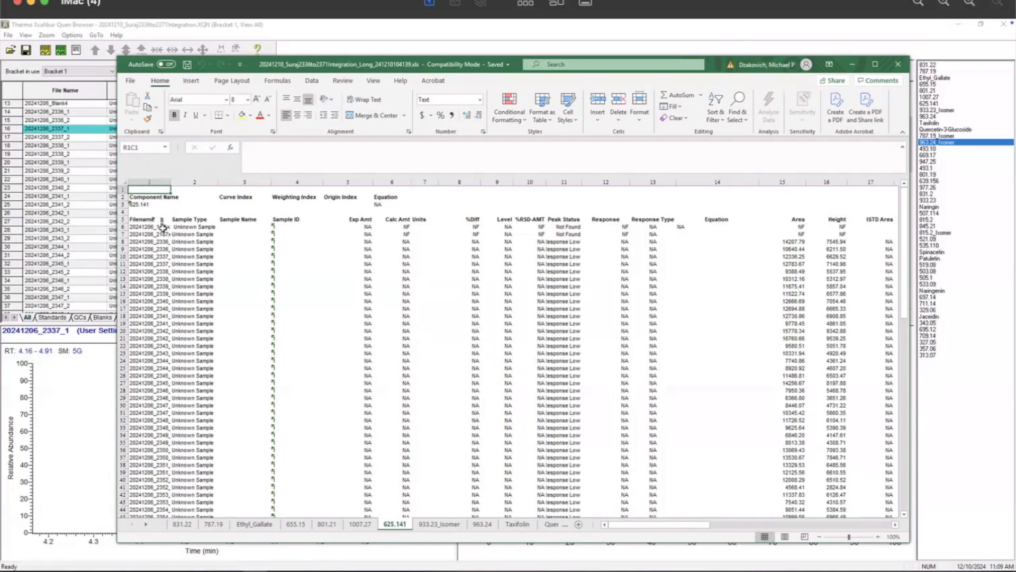
drag(171, 182, 205, 182)
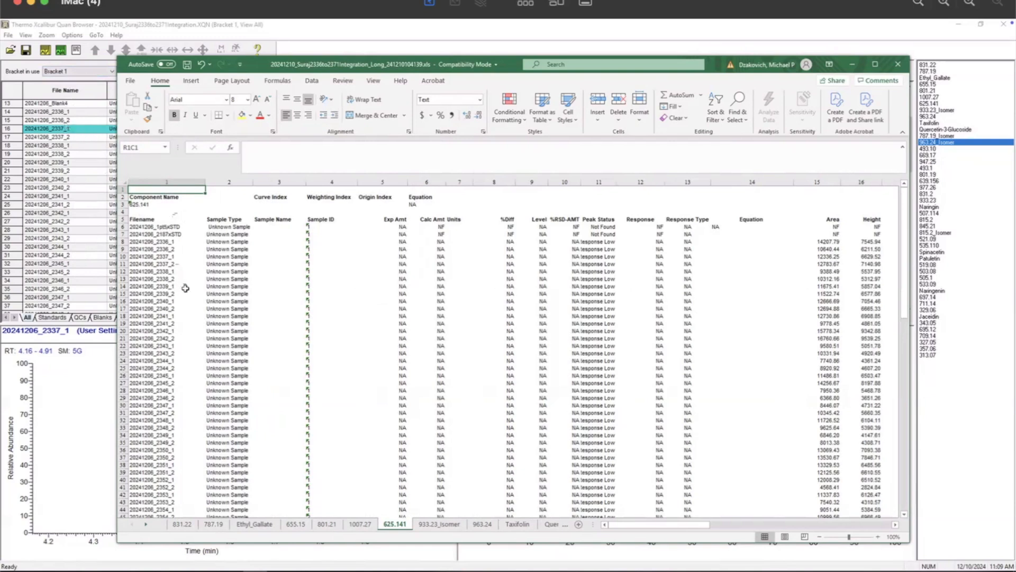
drag(160, 228, 153, 360)
click(162, 278)
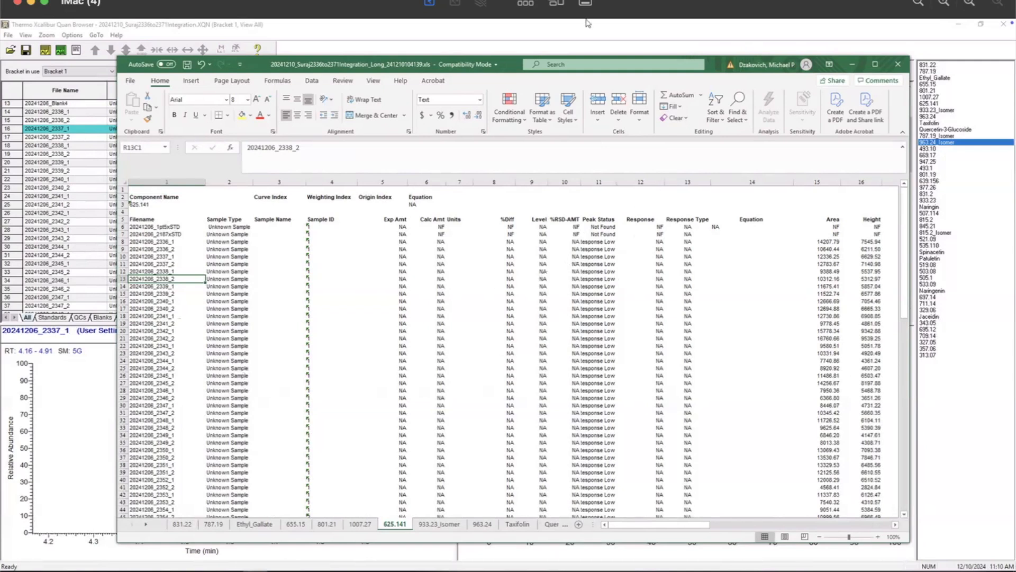
Step: Switch to Excel on the Mac and reposition the updated long integration report in front of the IntegrationsProcessed workbook
mouse_move(587, 23)
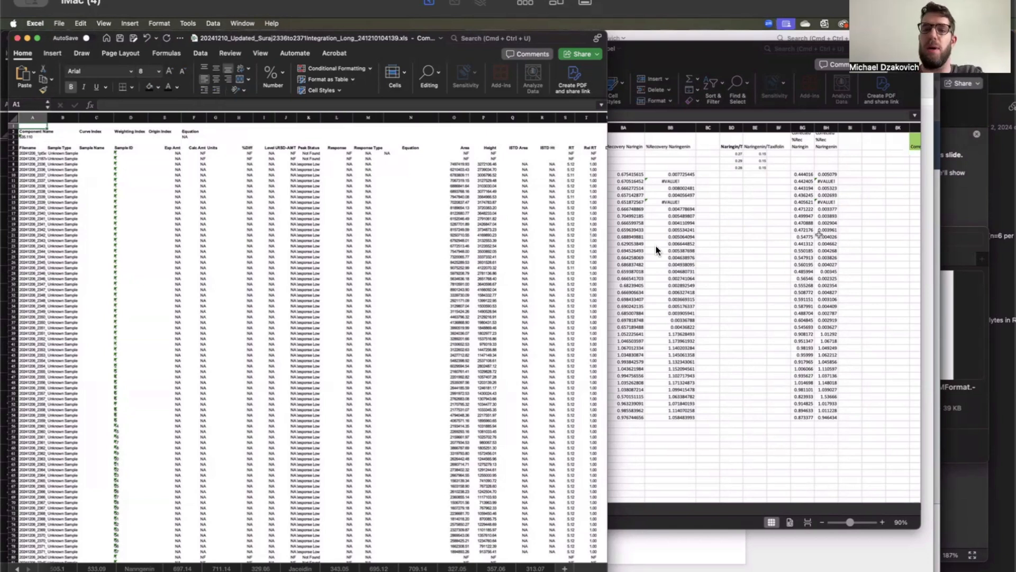
click(733, 240)
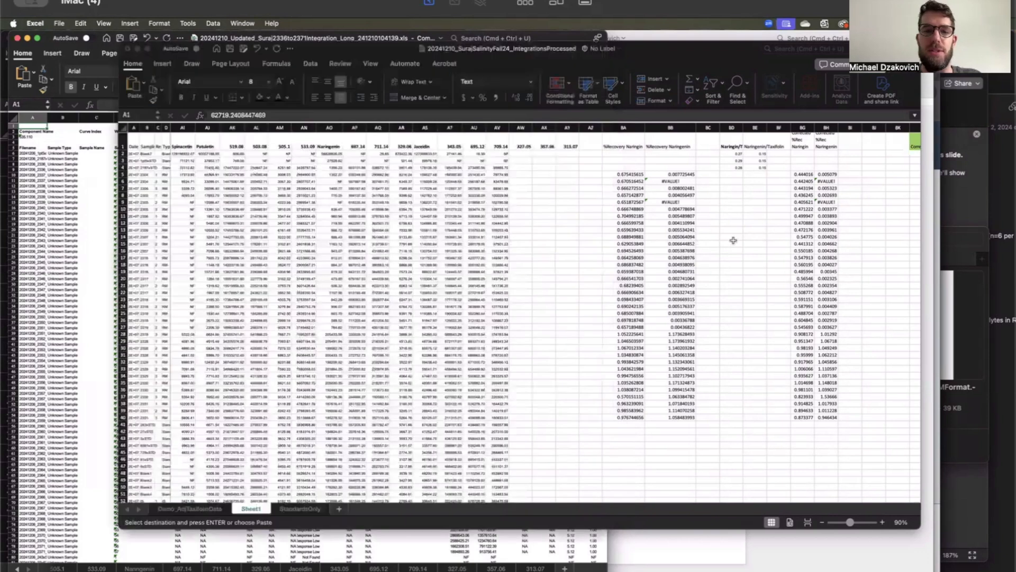
click(77, 264)
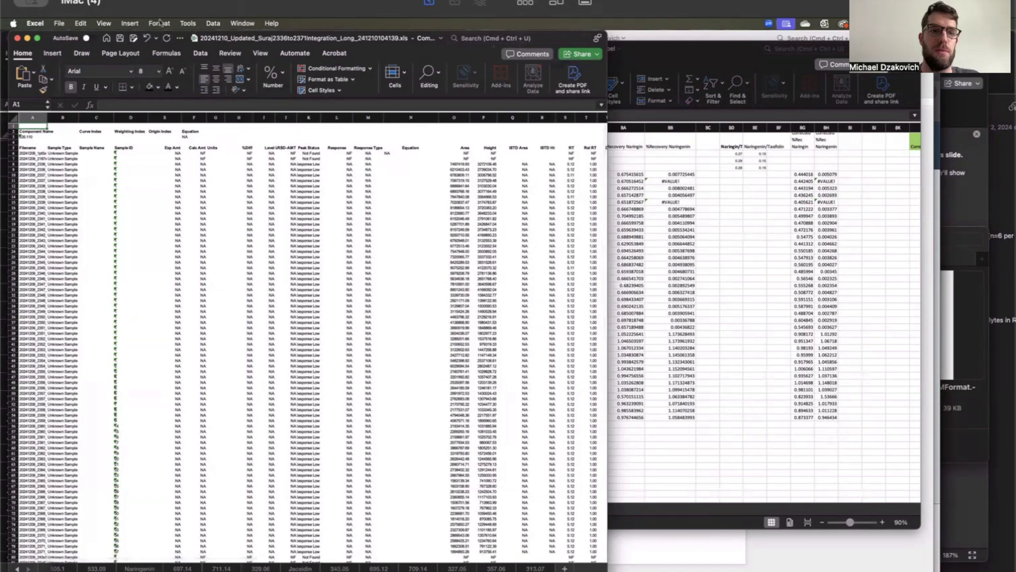
drag(190, 38, 215, 33)
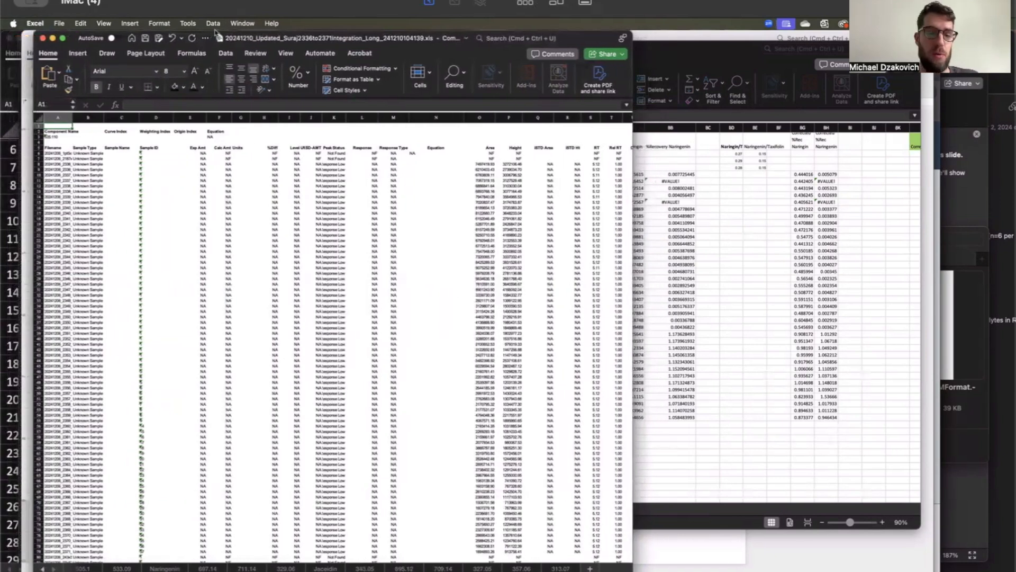
Step: Examine the sample file names, component areas, percent recoveries and corrected peak areas in Sheet1 of the IntegrationsProcessed workbook
click(748, 304)
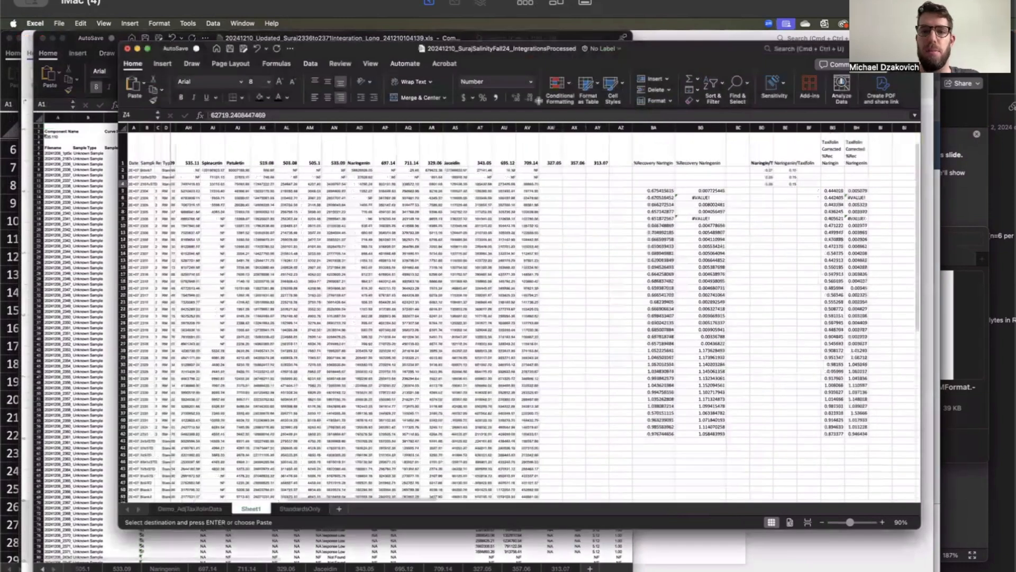
scroll(550, 188, left, 8)
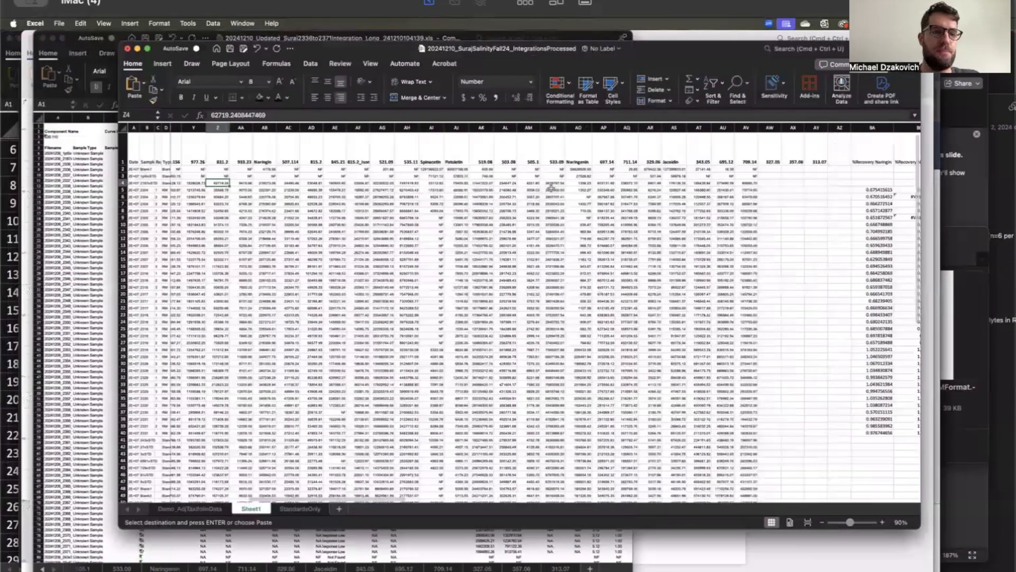
scroll(550, 188, left, 10)
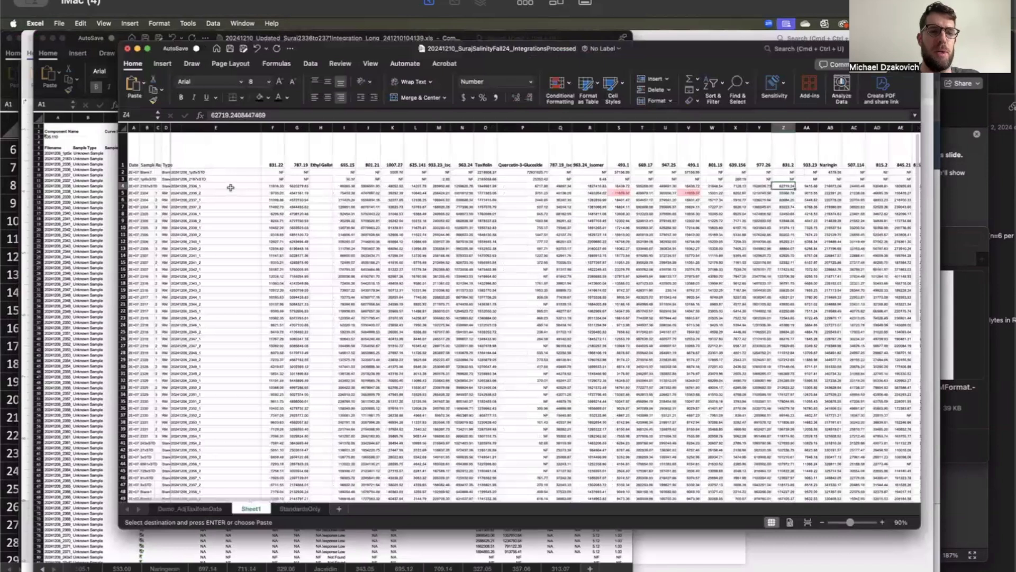
click(212, 127)
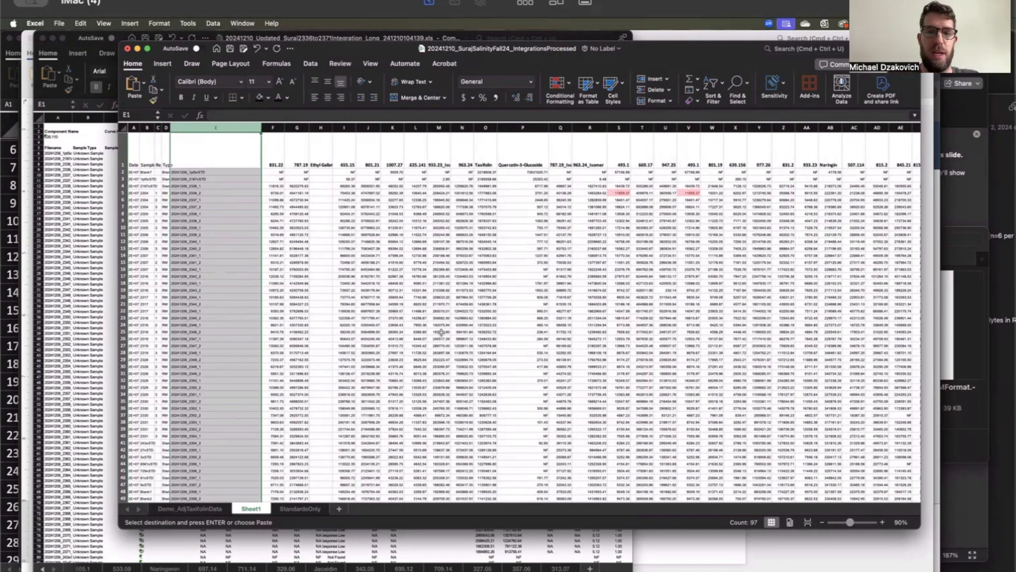
scroll(442, 333, right, 15)
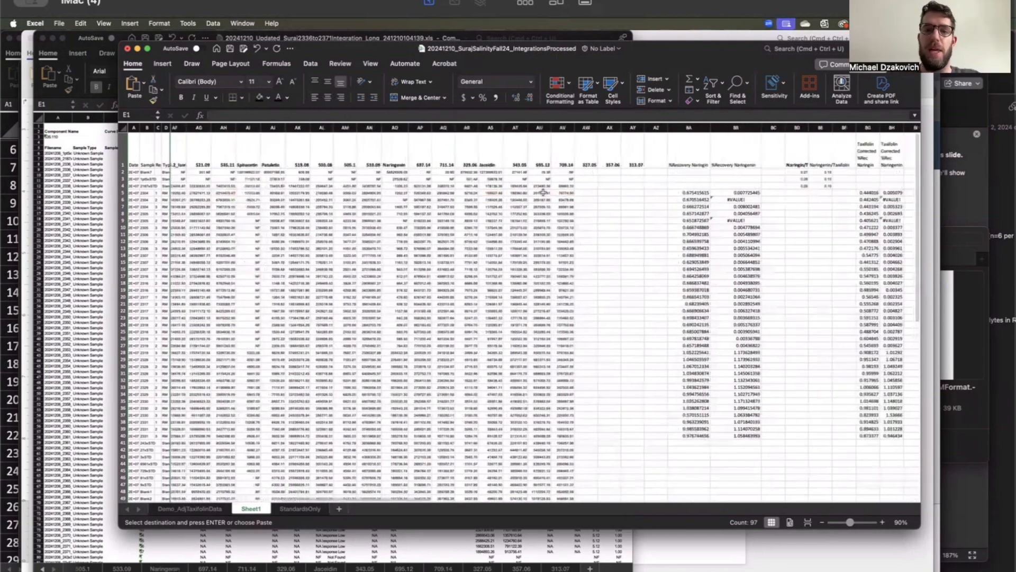
scroll(508, 264, right, 10)
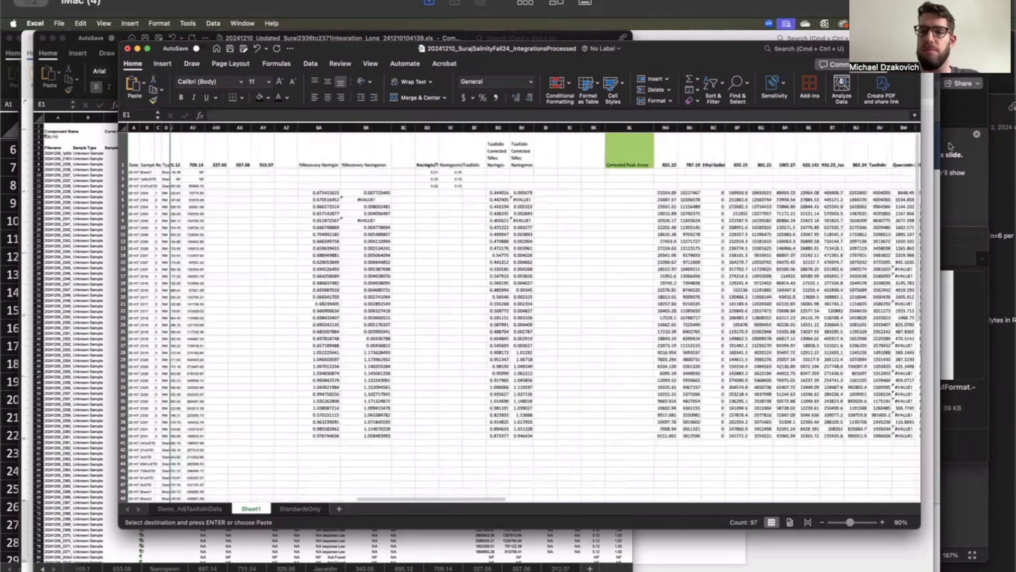
scroll(781, 213, right, 5)
scroll(781, 213, left, 8)
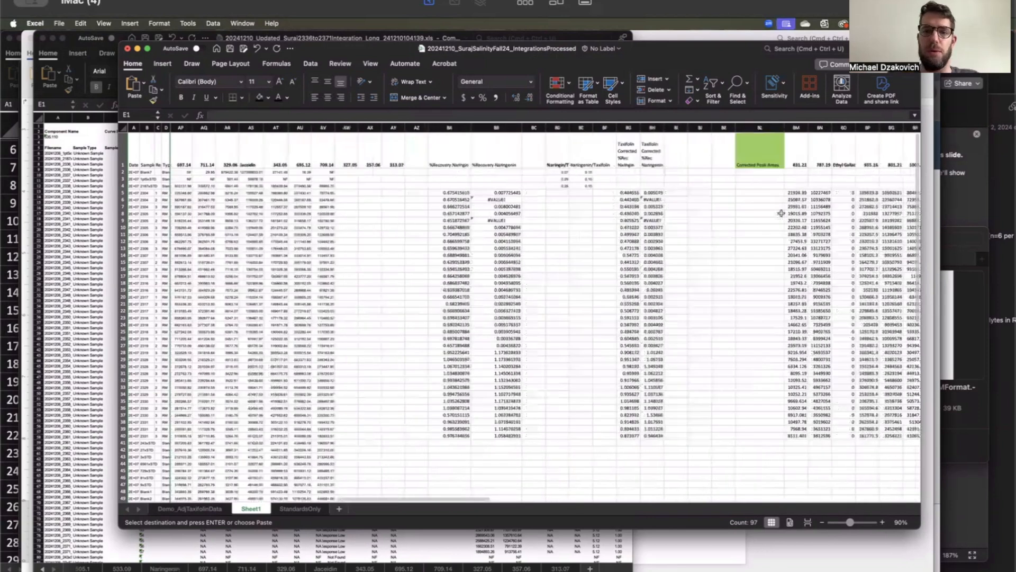
scroll(782, 213, left, 10)
scroll(781, 213, right, 1)
Step: Copy the Area values from the report's 327.05 sheet into the 327.05 column of the IntegrationsProcessed workbook, starting at AW2
click(81, 247)
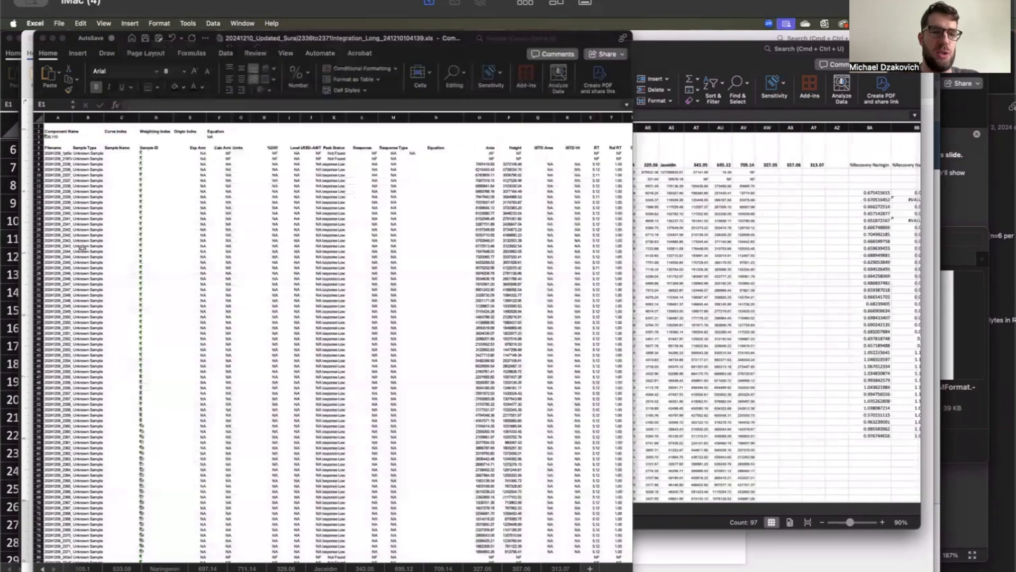
click(479, 568)
scroll(367, 232, down, 2)
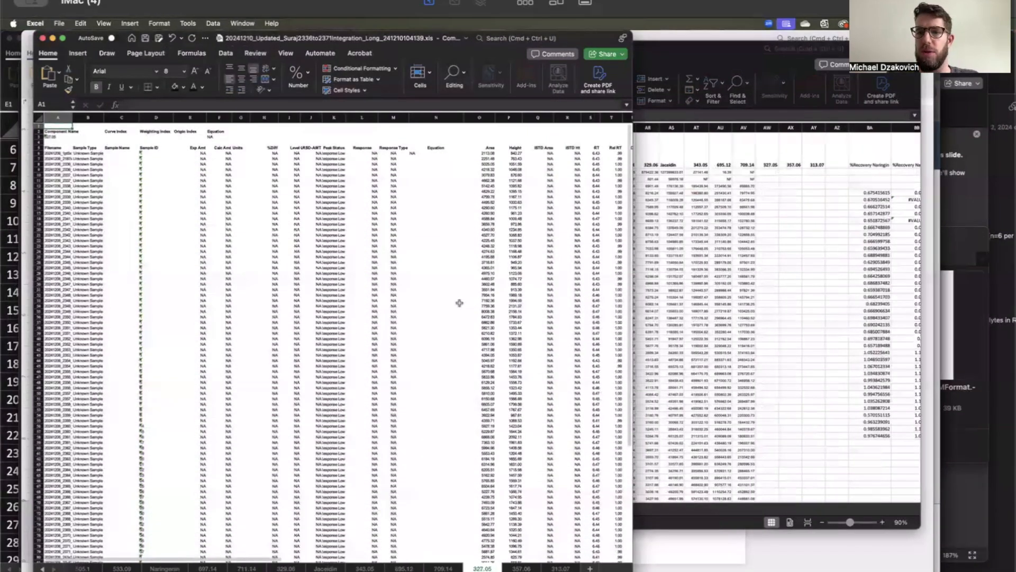
click(485, 153)
key(ctrl+space)
key(super+c)
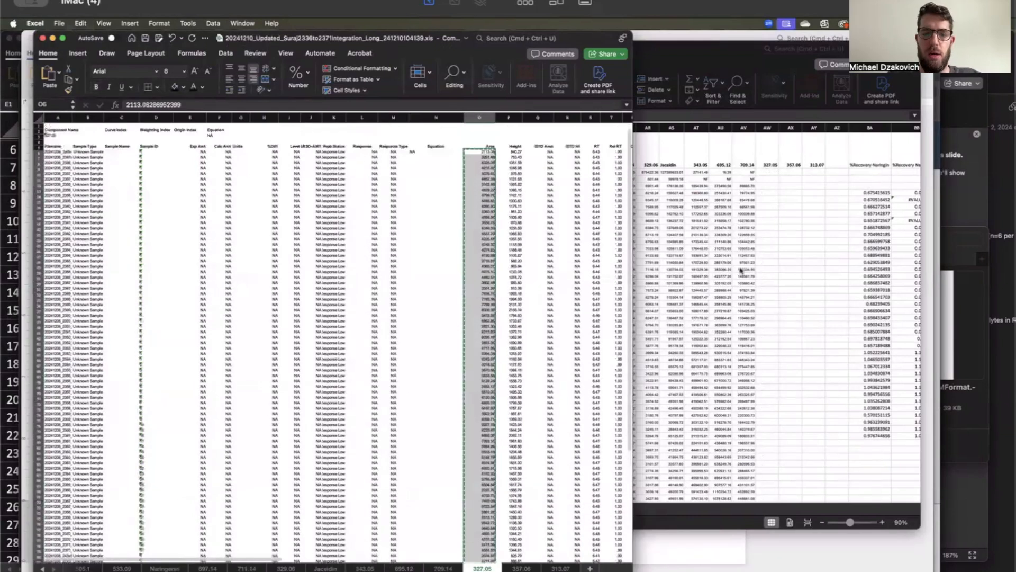
click(822, 272)
click(761, 172)
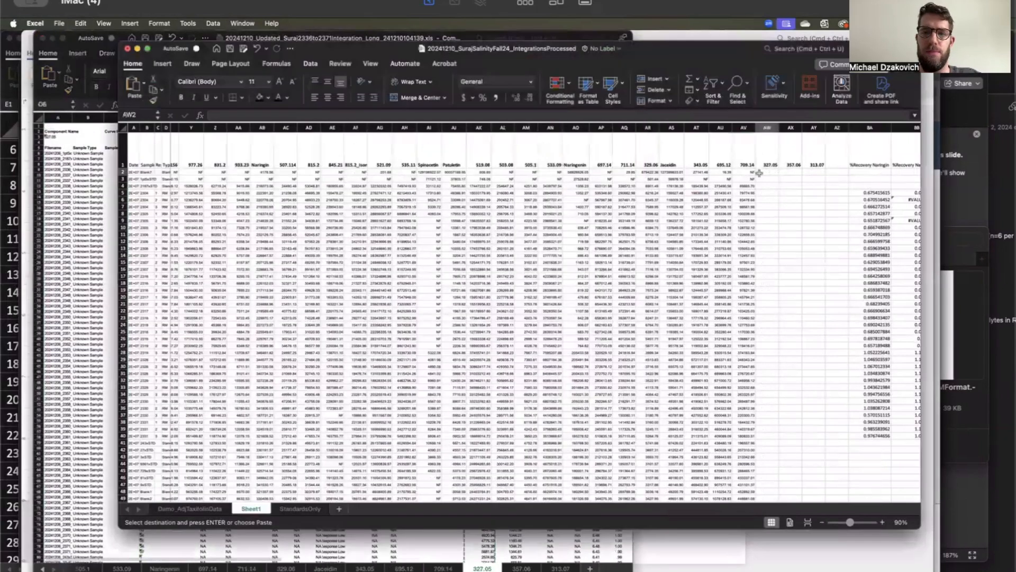
key(super+v)
Step: Copy the Area values from the report's 357.06 sheet into the 357.06 column of the processed workbook, starting at AX2
click(88, 248)
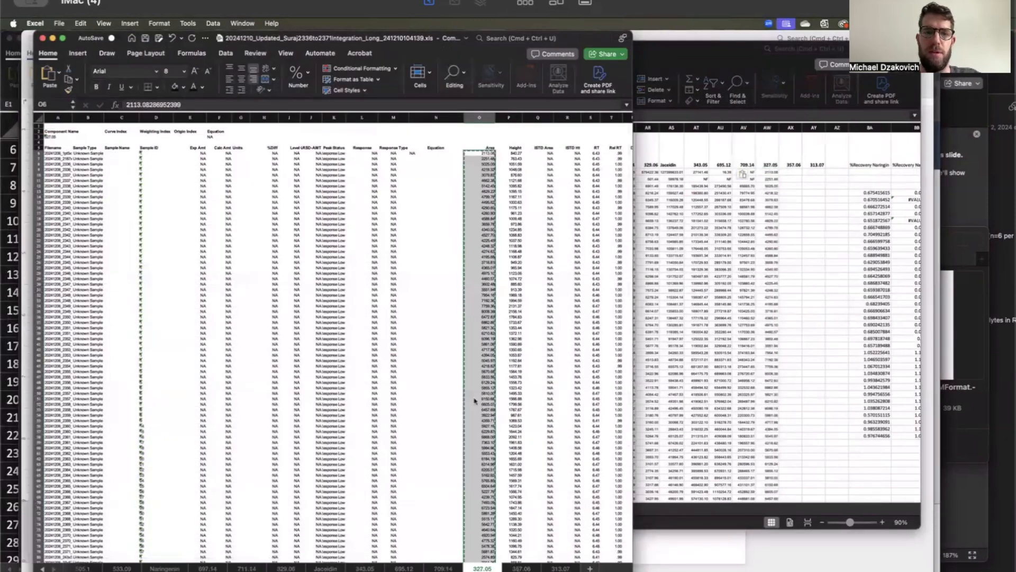
click(522, 568)
click(486, 154)
key(super+shift+Down)
key(super+c)
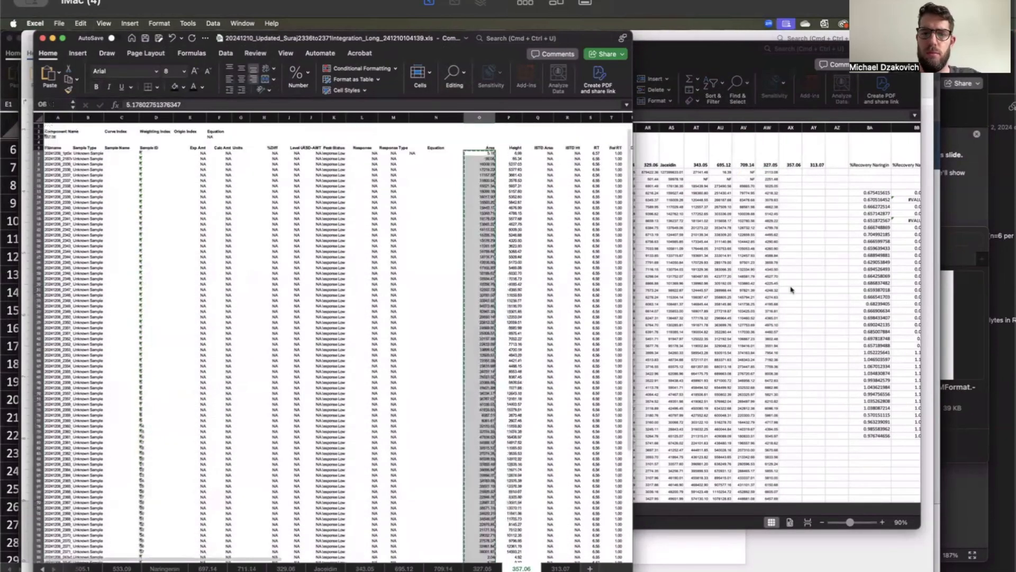
click(796, 164)
click(790, 172)
key(super+v)
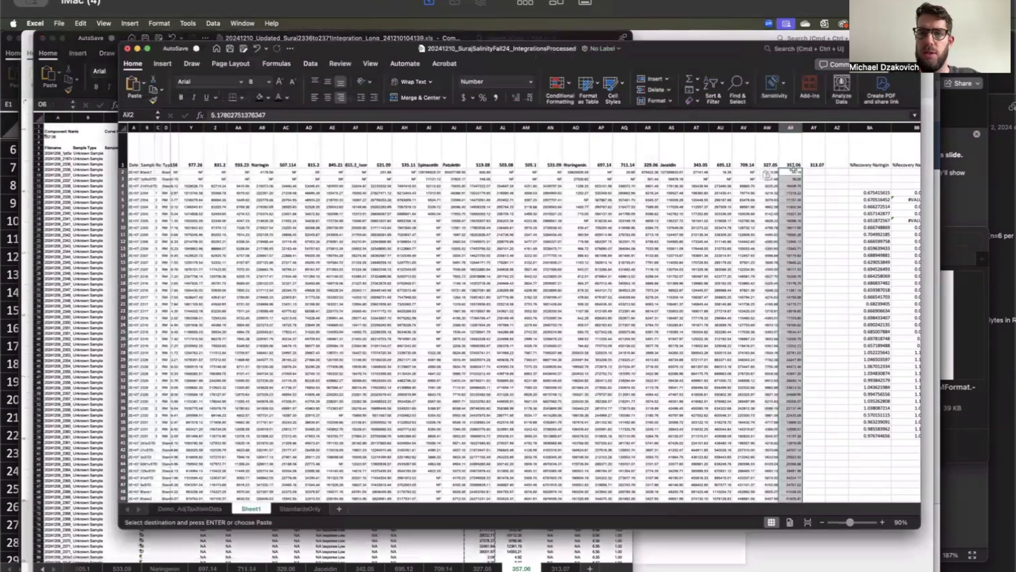
Step: Copy the Area values from the report's 313.07 sheet into the 313.07 column of the processed workbook, starting at AY2
click(557, 568)
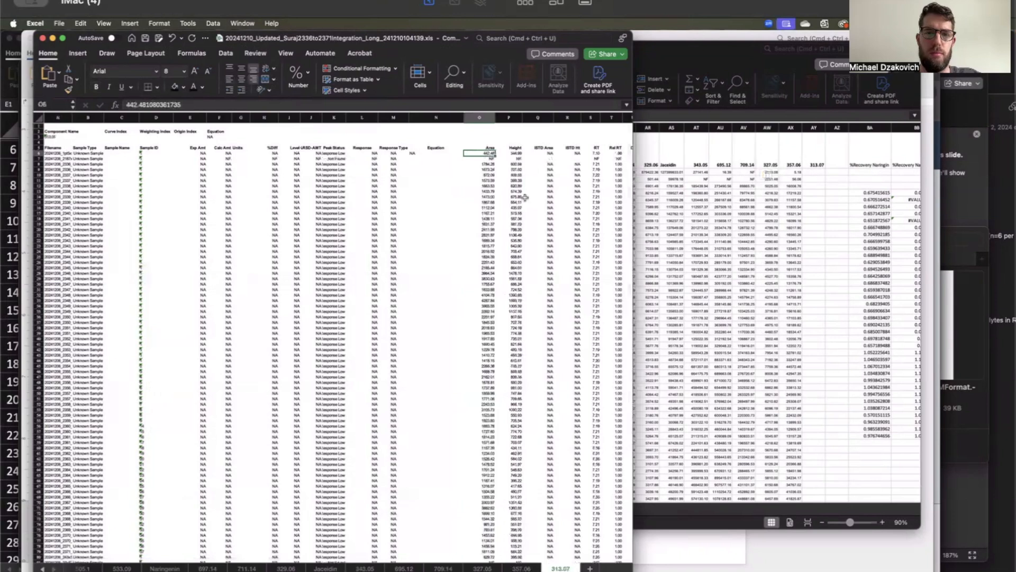
key(ctrl+Page_Down)
click(812, 256)
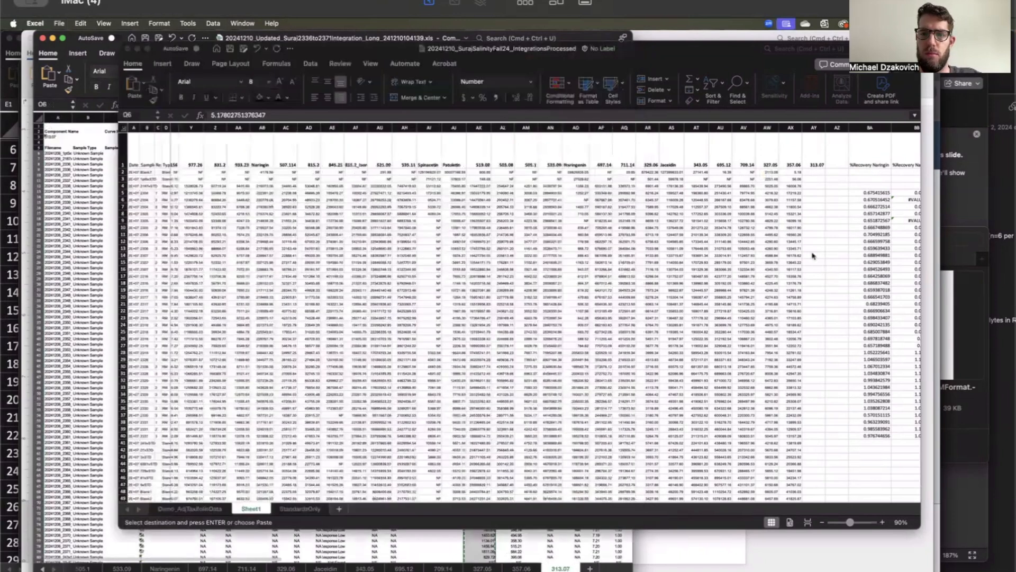
click(807, 174)
key(super+v)
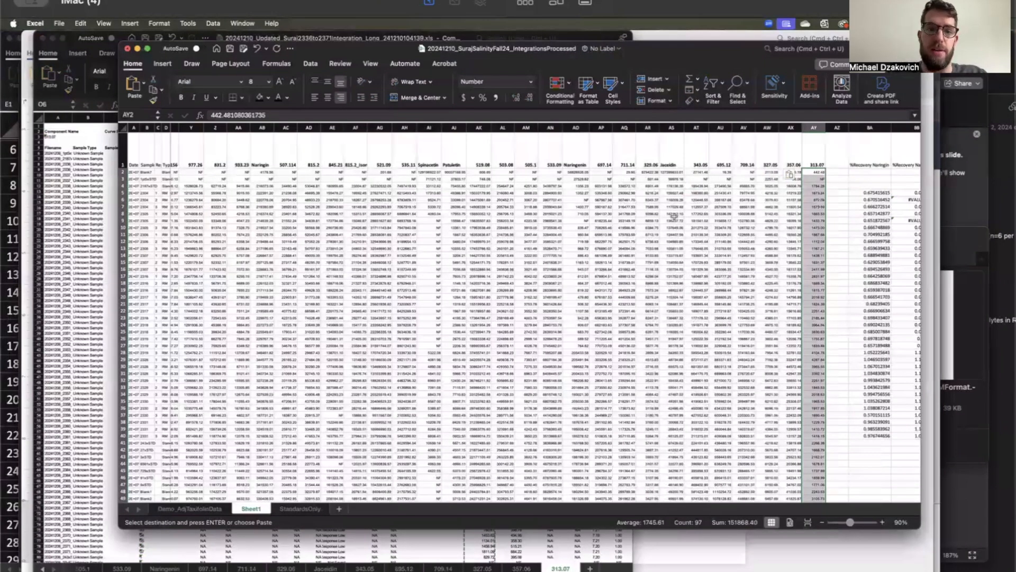
Step: Delete columns A to D, from Date through Type, ahead of the sample file names in Sheet1 and check the remaining rows
scroll(410, 217, left, 10)
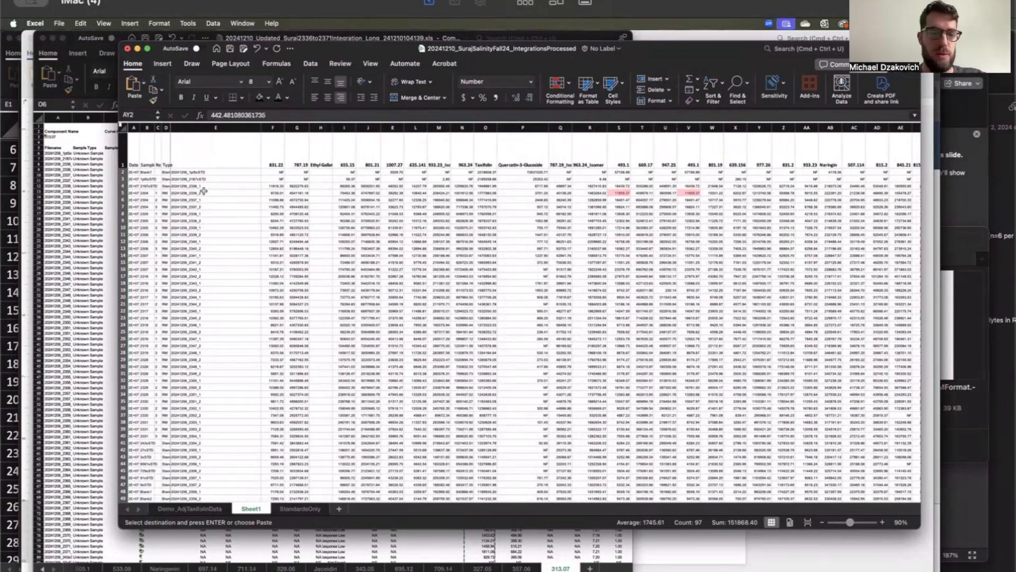
scroll(203, 191, down, 20)
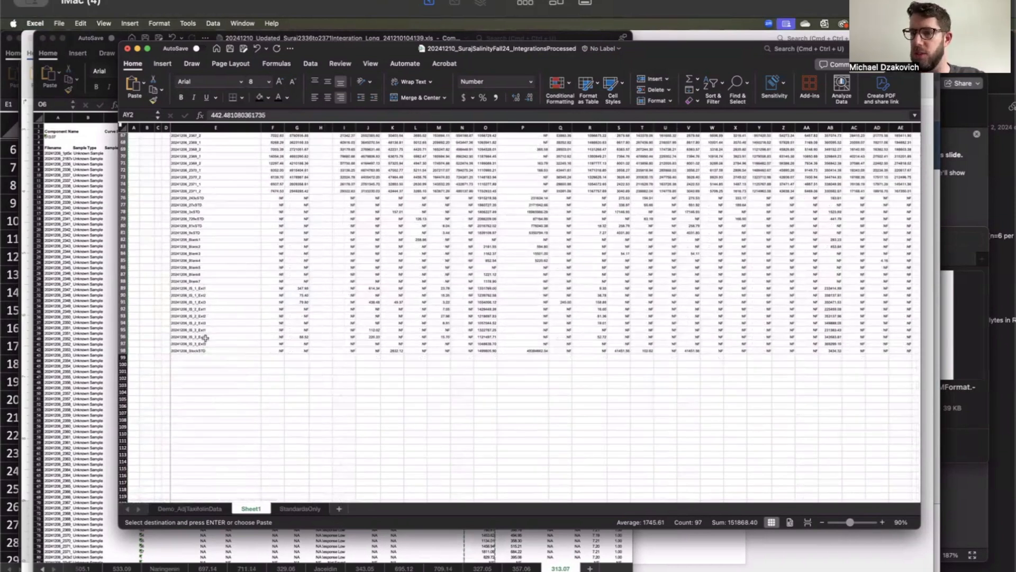
scroll(204, 338, up, 20)
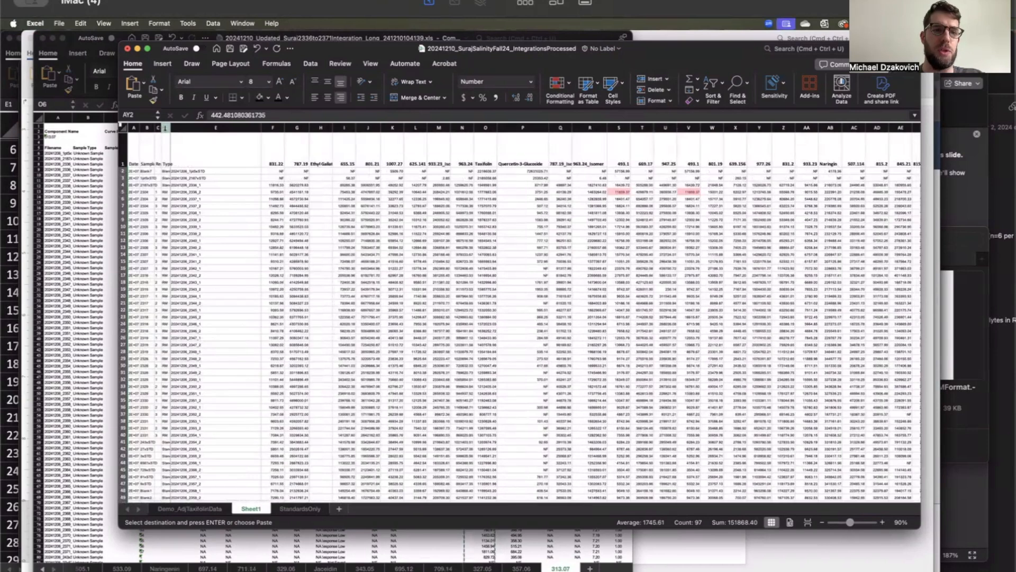
drag(165, 127, 133, 128)
right_click(136, 165)
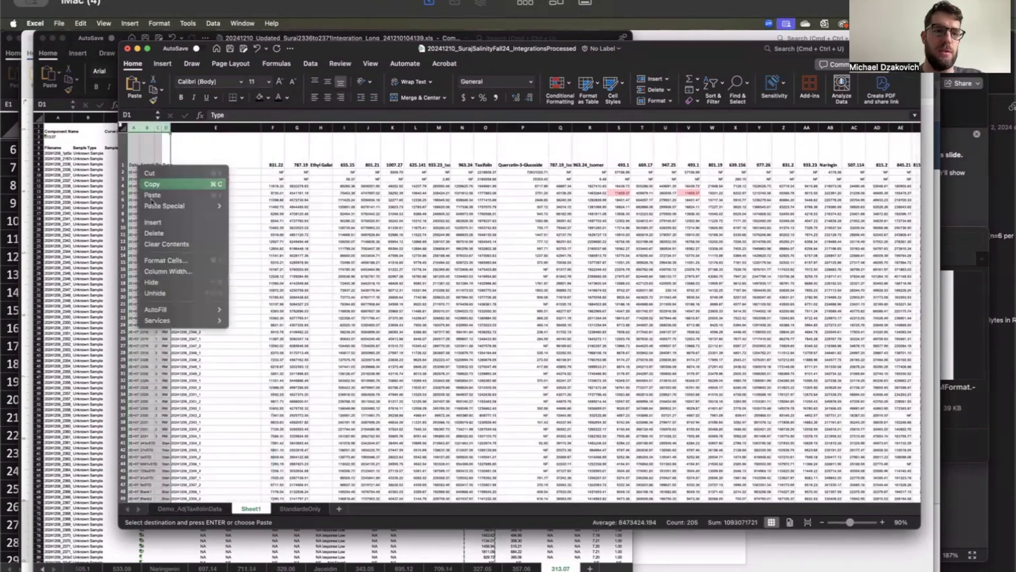
click(163, 234)
key(super+minus)
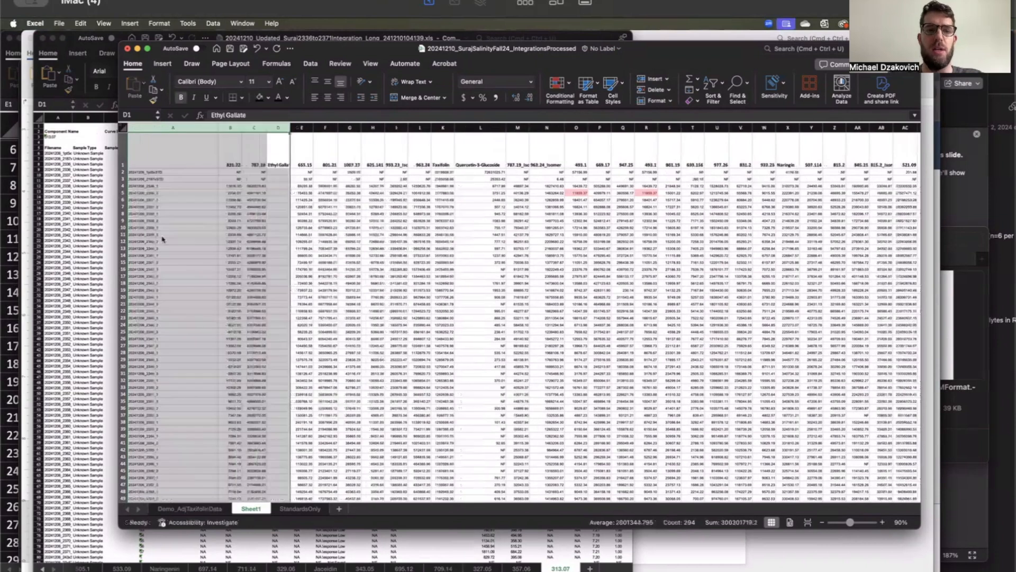
click(189, 233)
scroll(189, 233, down, 3)
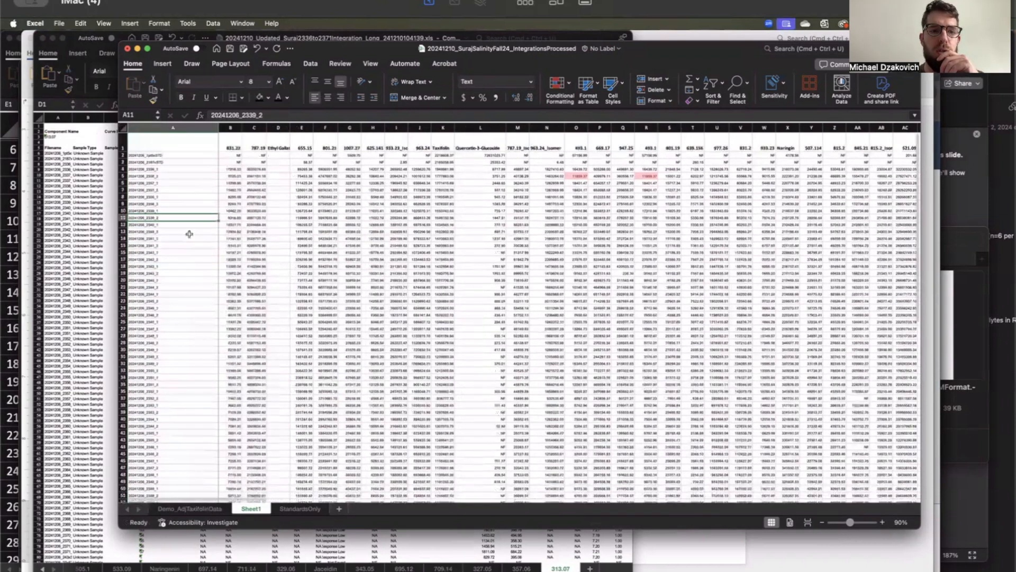
scroll(550, 217, up, 5)
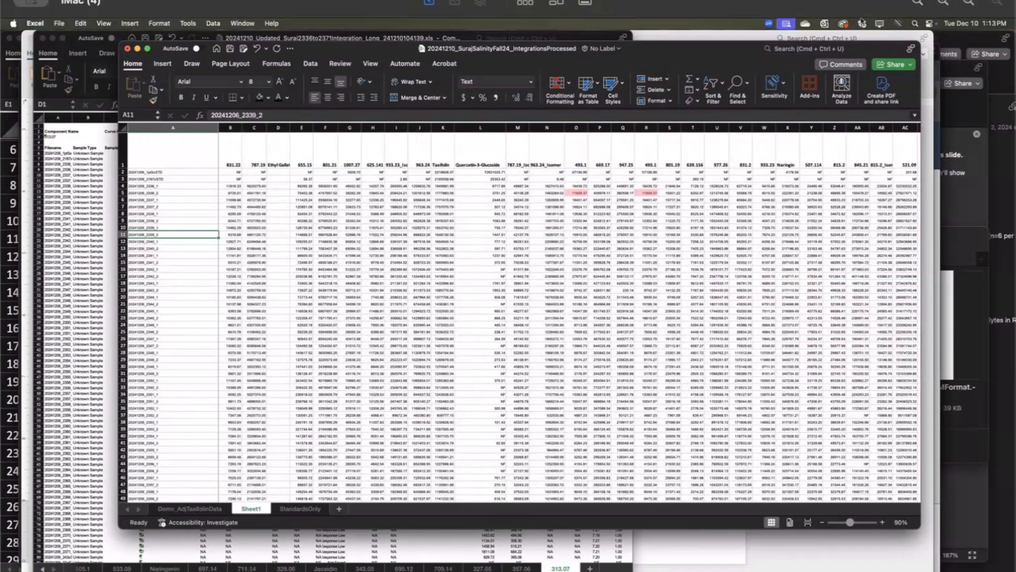
Step: Switch to Finder through Mission Control and go to the Fall 2024 salinity study folder
click(915, 23)
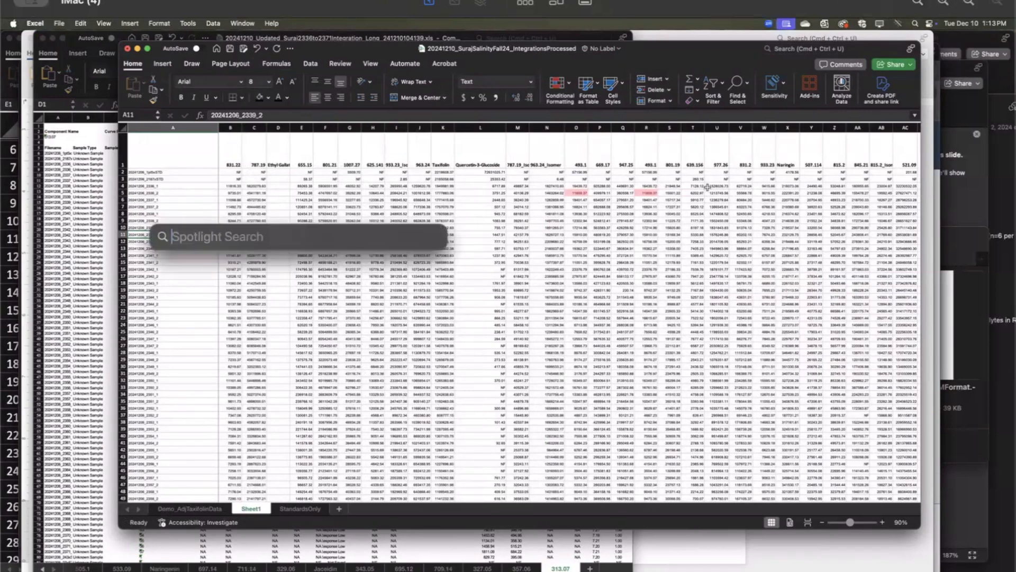
text(mission)
key(Return)
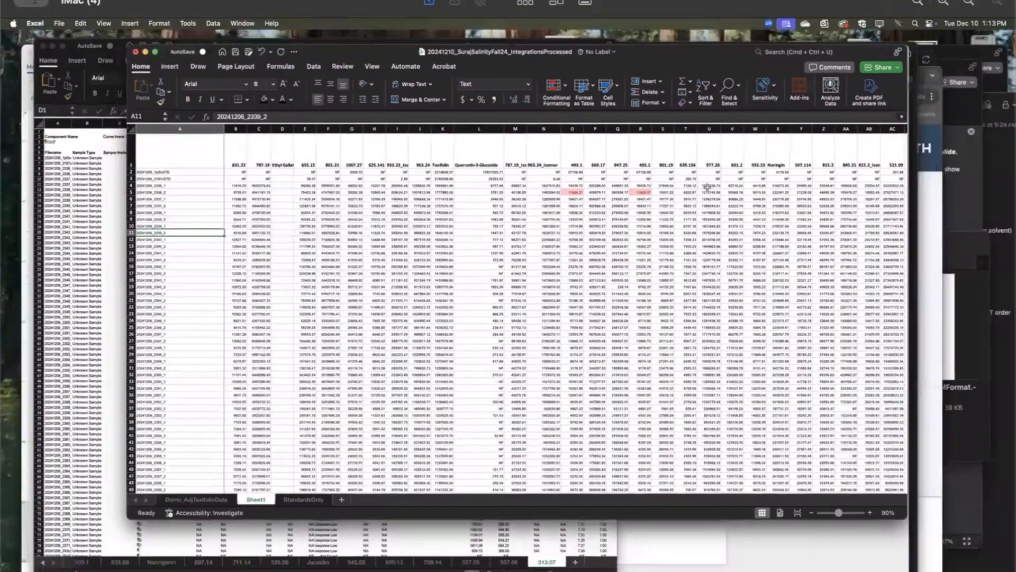
click(403, 440)
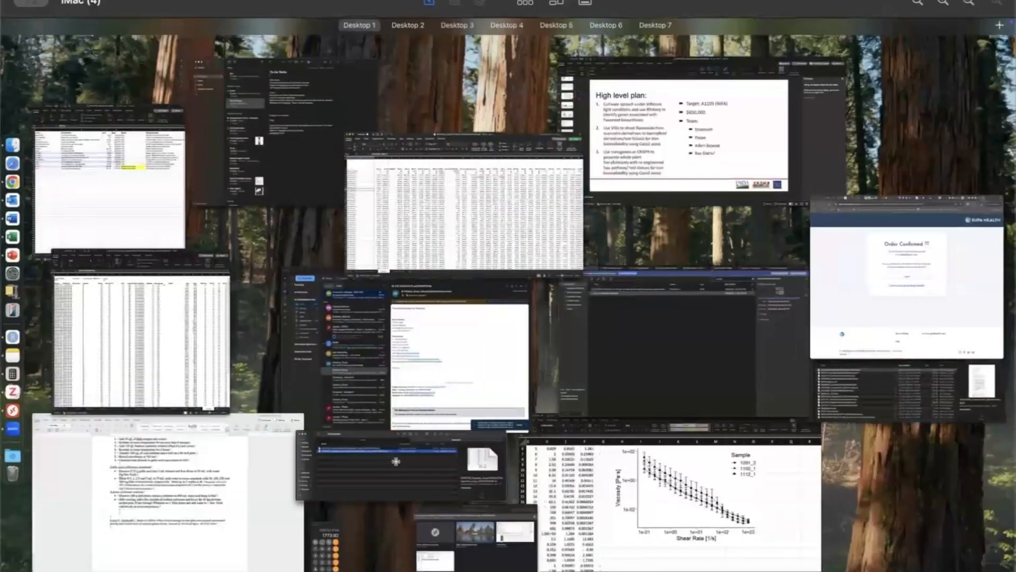
click(211, 268)
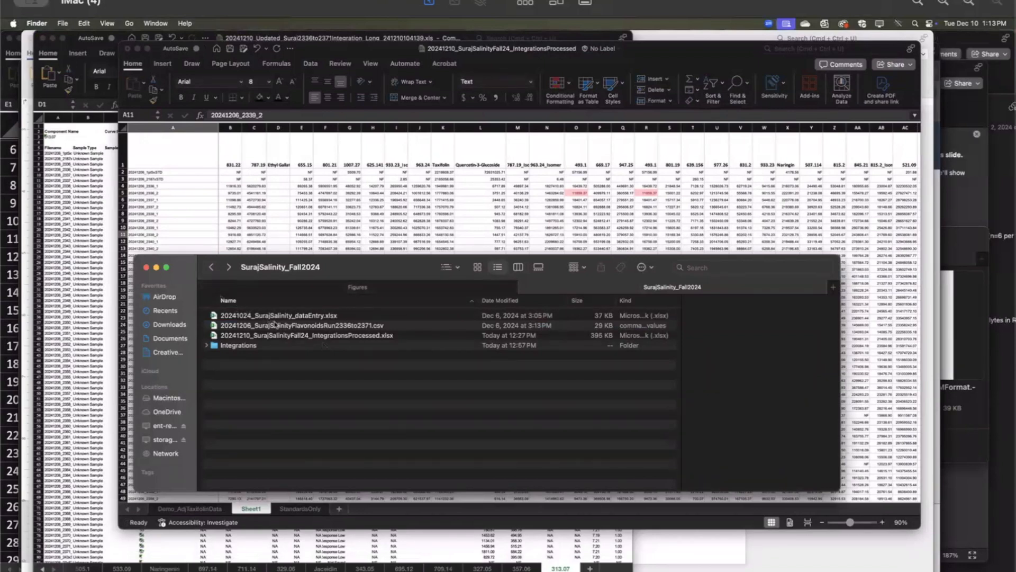
Step: Open the 20241206 flavonoids run 2336 to 2371 CSV file and widen column B to show the full file names
click(297, 335)
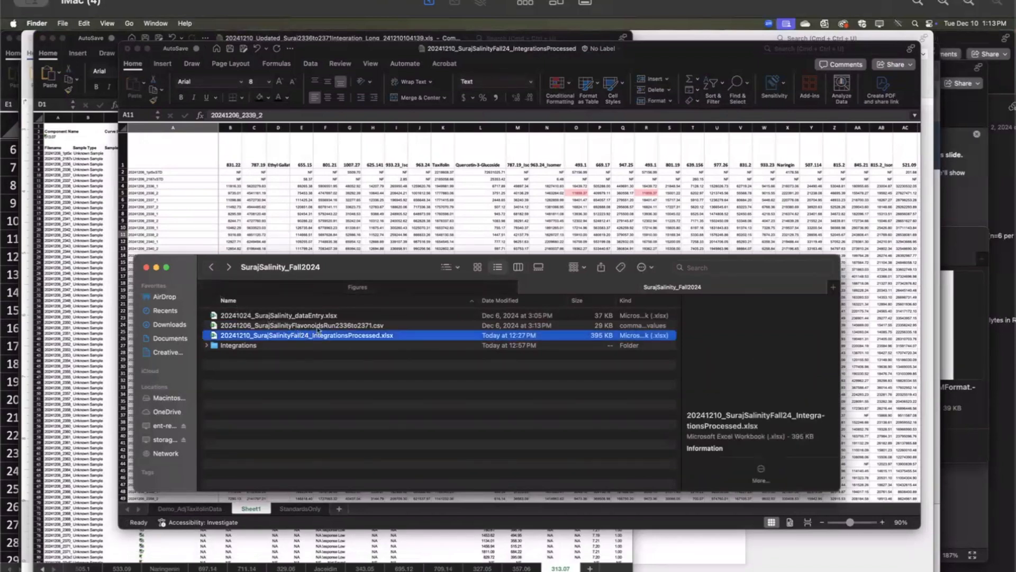
click(322, 325)
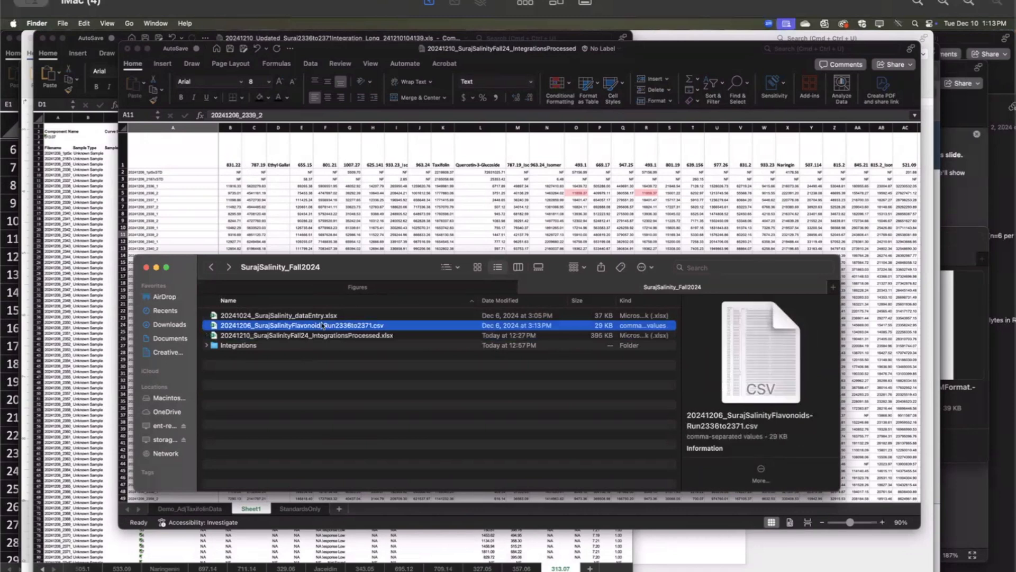
double_click(322, 325)
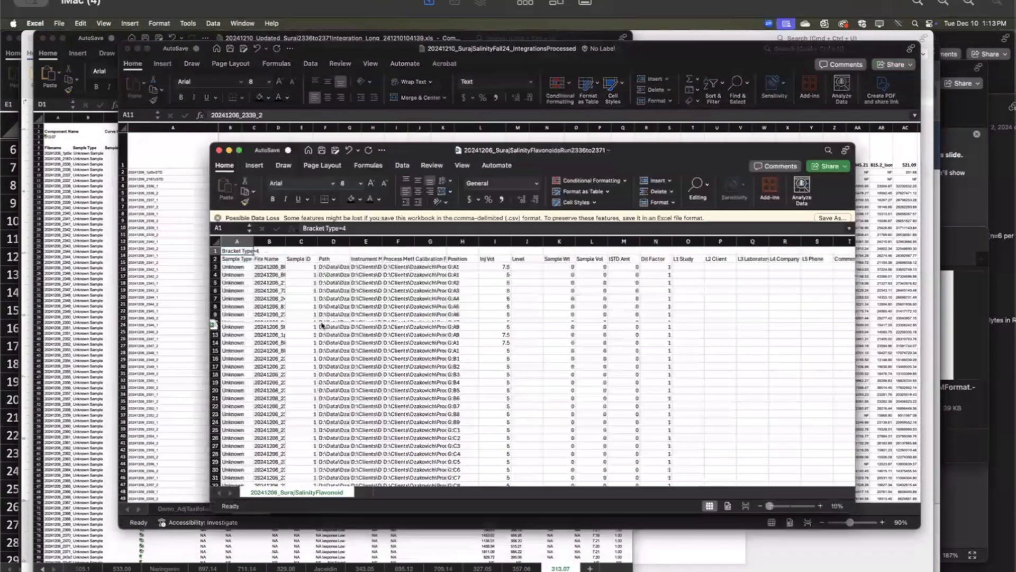
drag(289, 246, 326, 242)
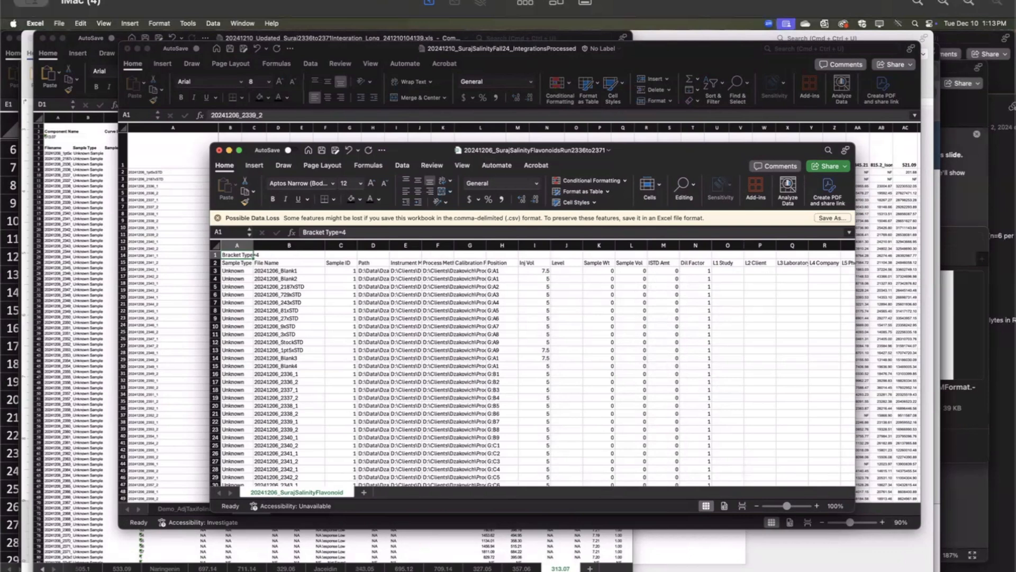
click(338, 245)
right_click(338, 247)
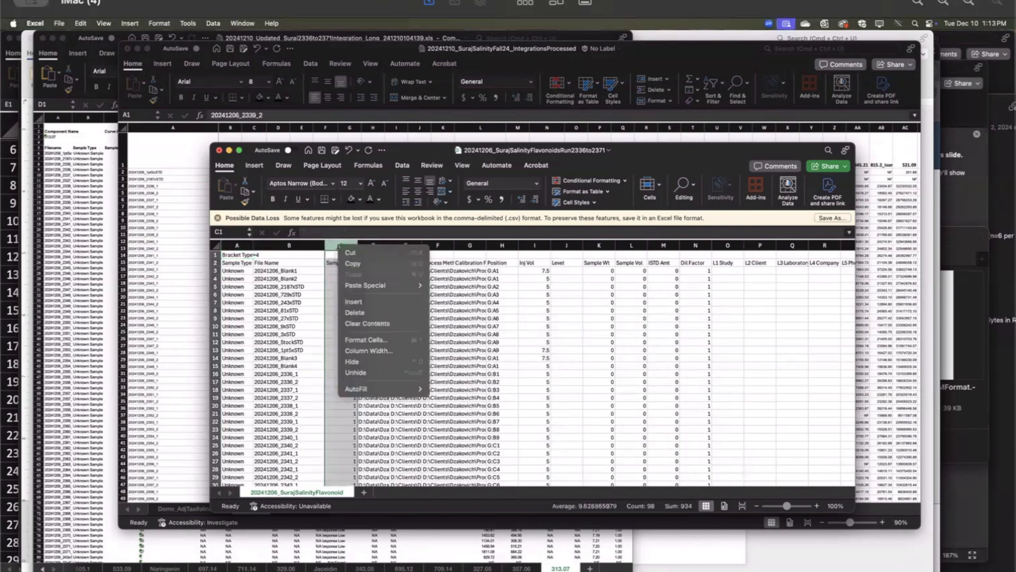
click(351, 303)
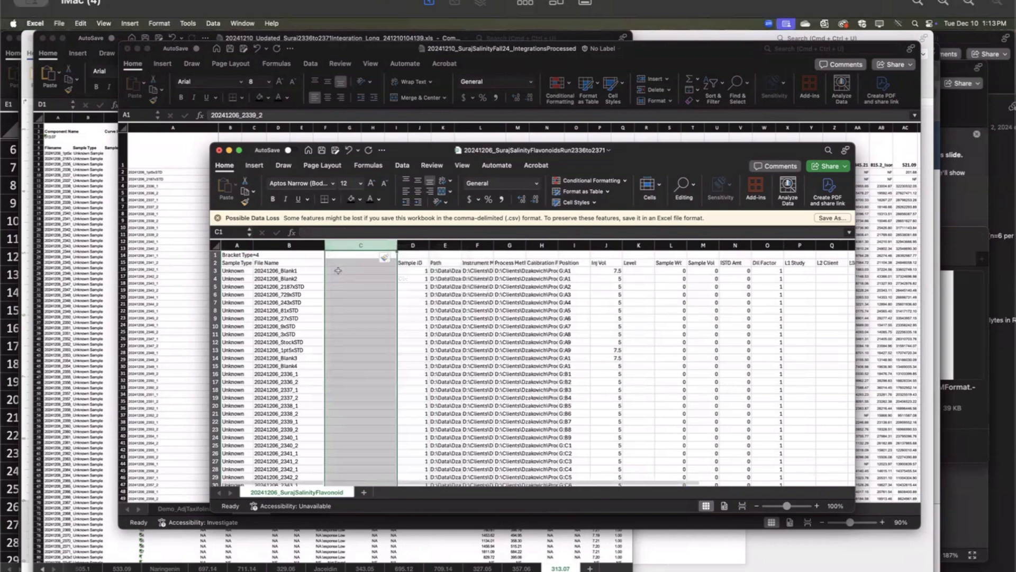
click(338, 271)
text(1)
key(Return)
text(2)
key(Return)
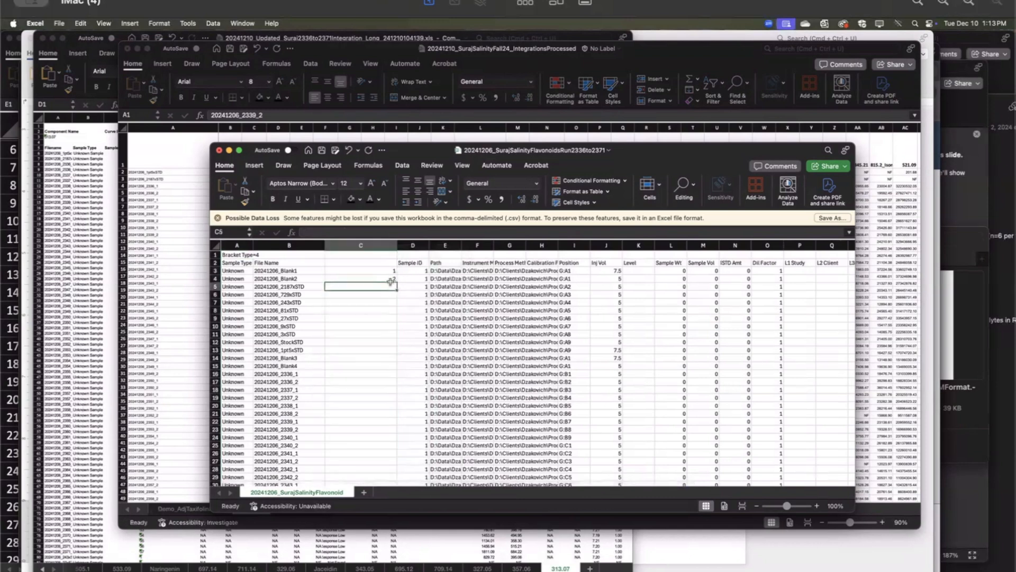
click(381, 245)
right_click(381, 245)
click(397, 311)
Step: Number the samples consecutively from 1 to 97 down the Sample ID column, from C3 to C99
click(347, 274)
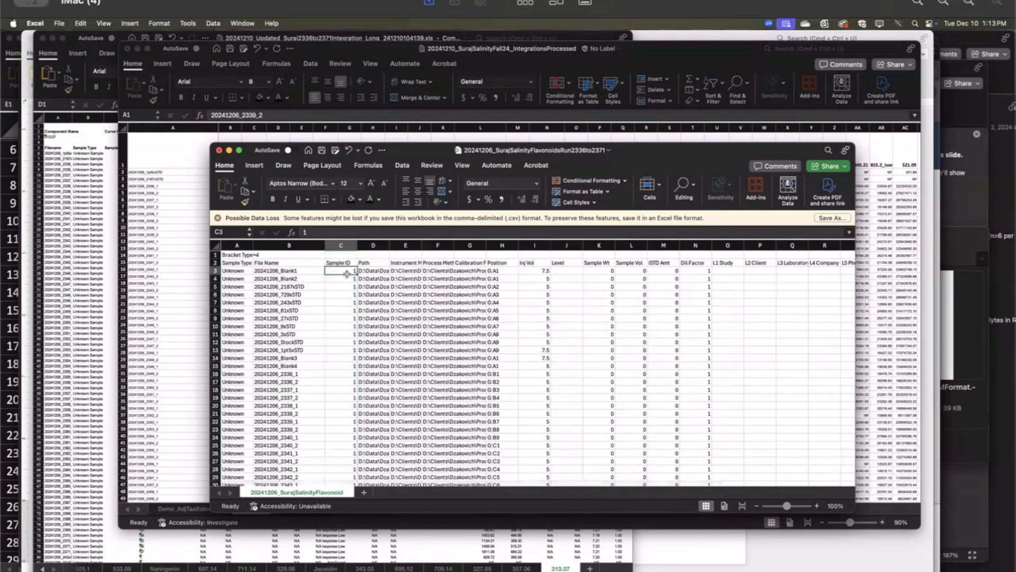
text(1)
key(Return)
text(2)
key(Return)
text(3)
key(Return)
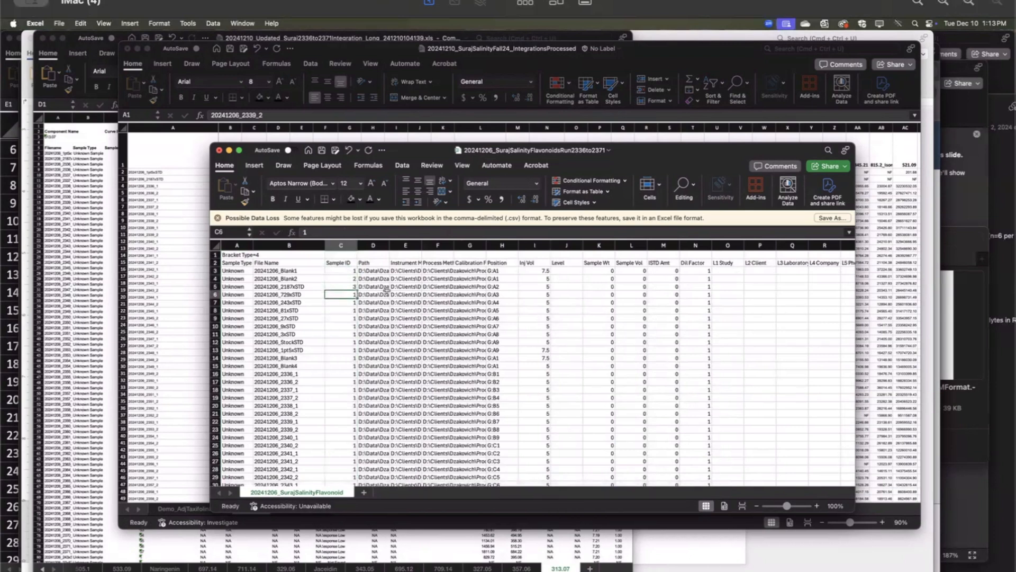
drag(350, 272, 349, 486)
scroll(350, 465, down, 10)
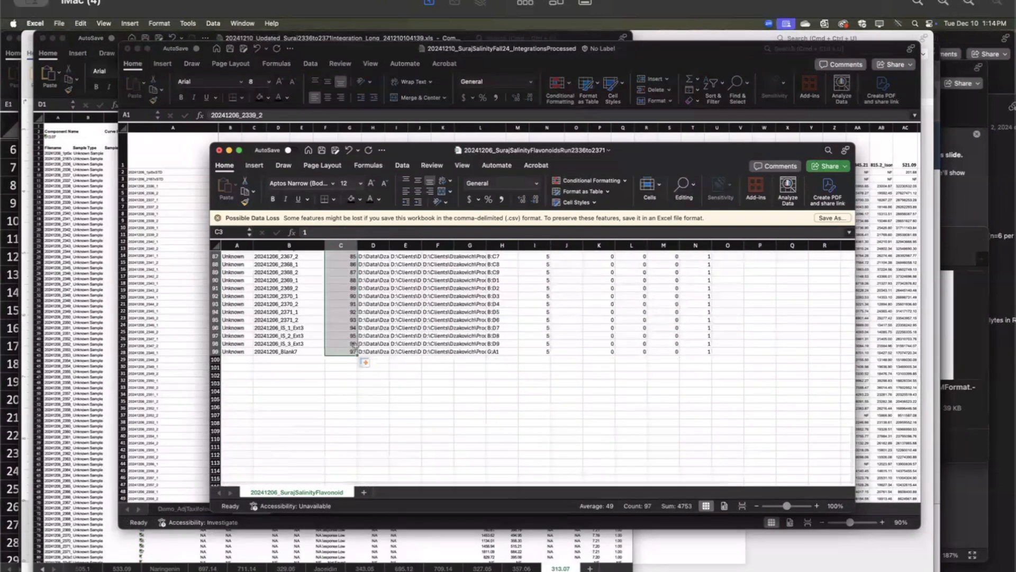
scroll(354, 338, up, 20)
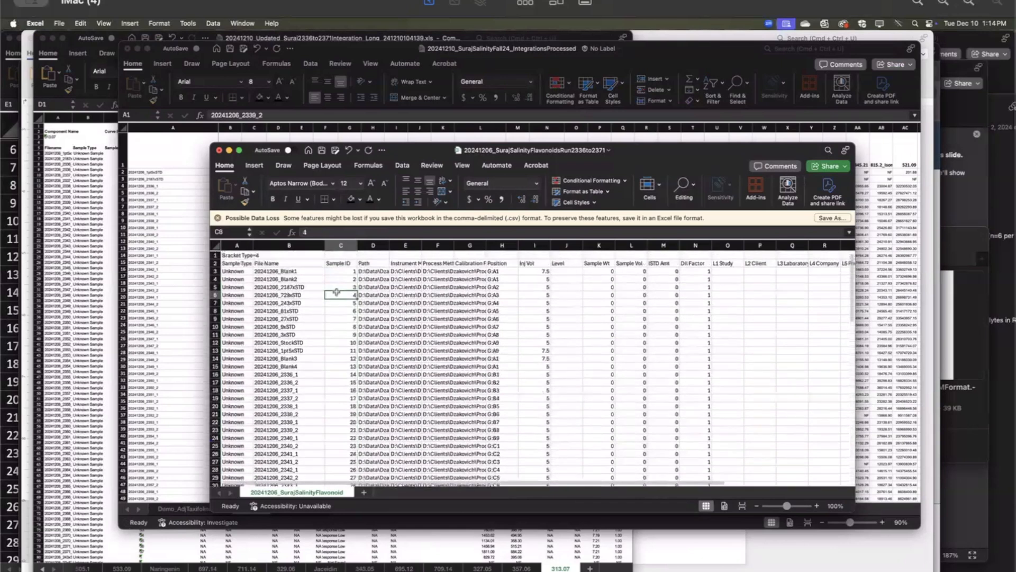
Step: Sort the CSV's sample rows by File Name in ascending order, treating row 2 as headers
click(340, 263)
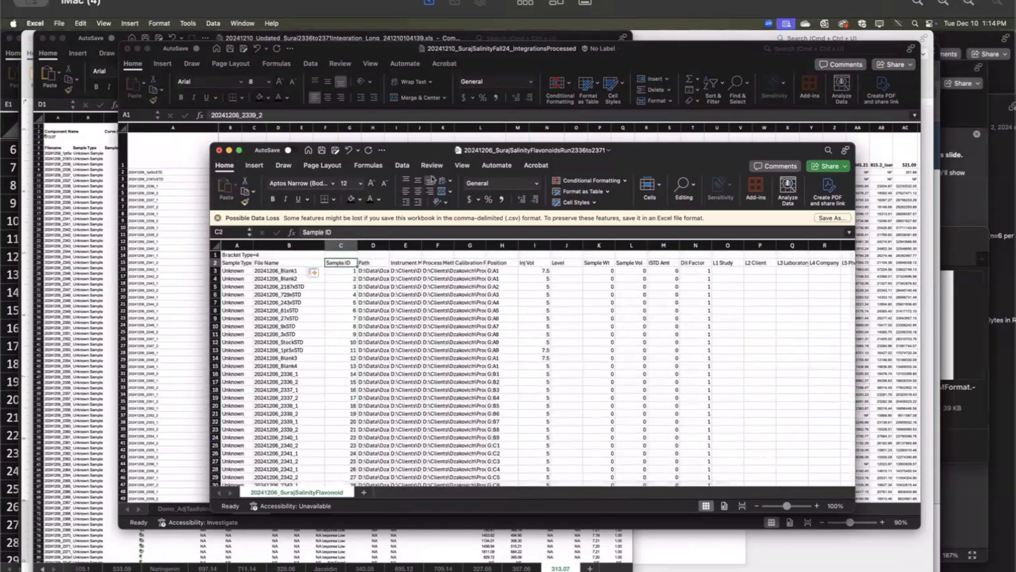
click(403, 166)
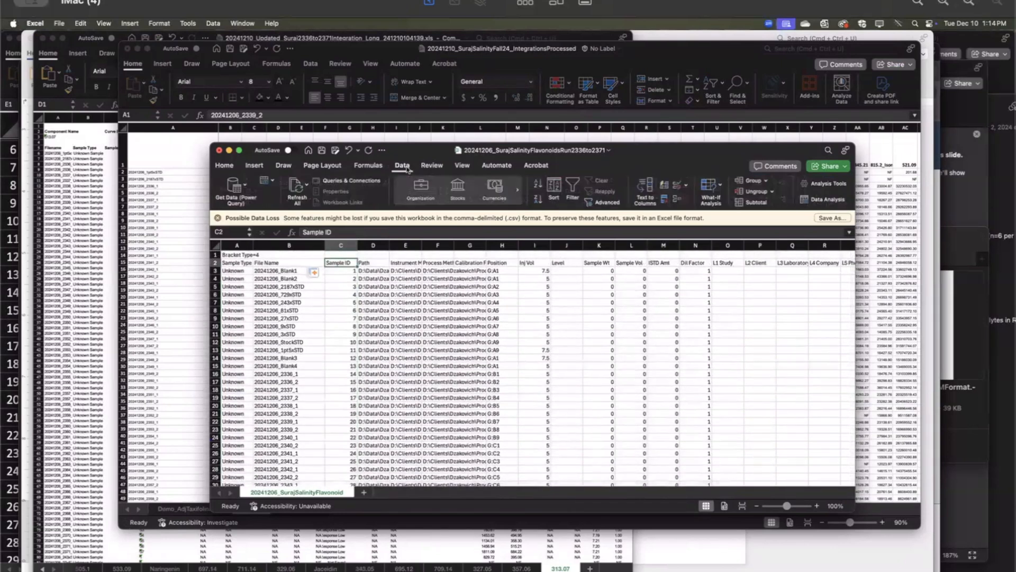
click(555, 190)
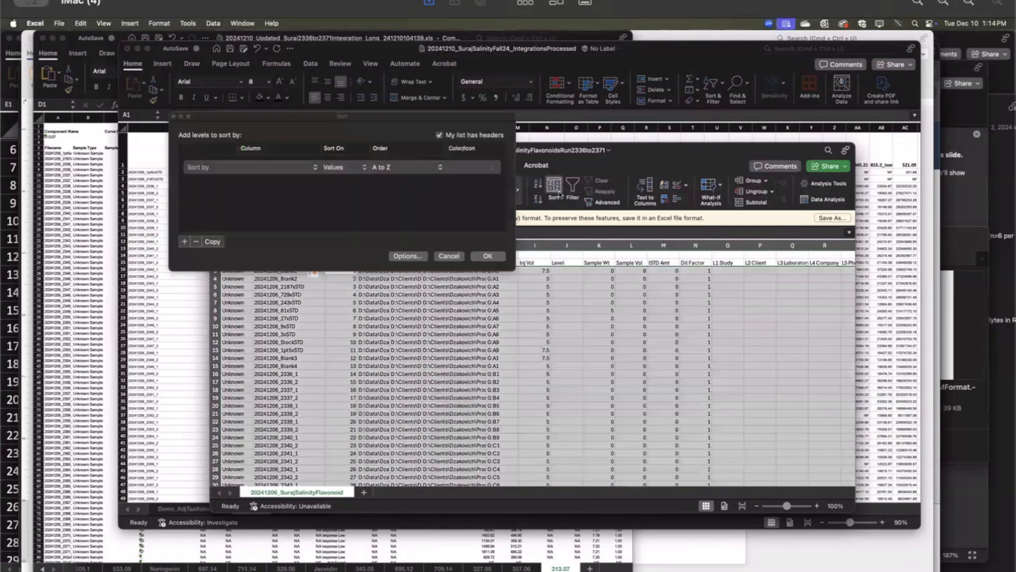
click(275, 164)
click(275, 191)
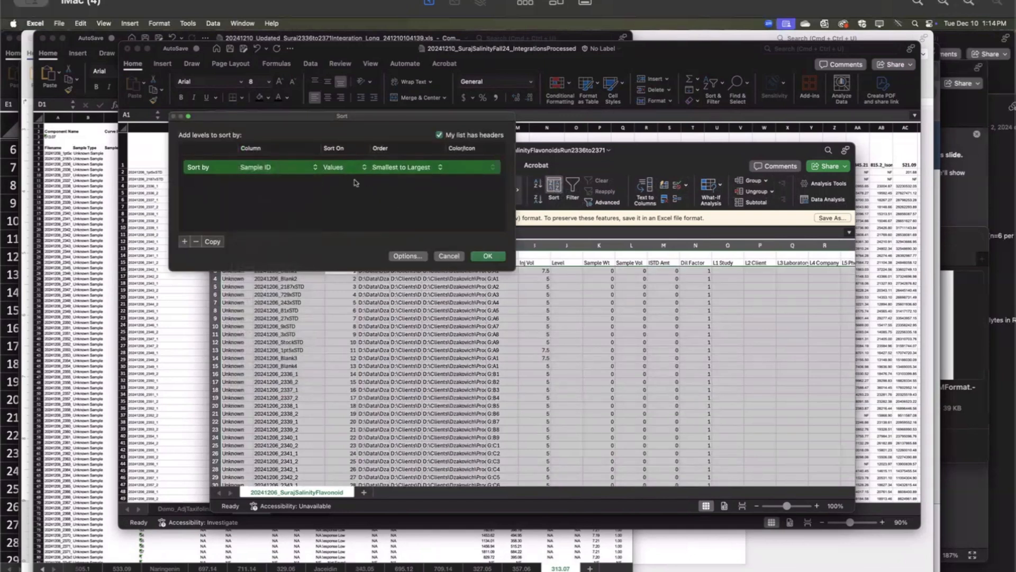
click(281, 168)
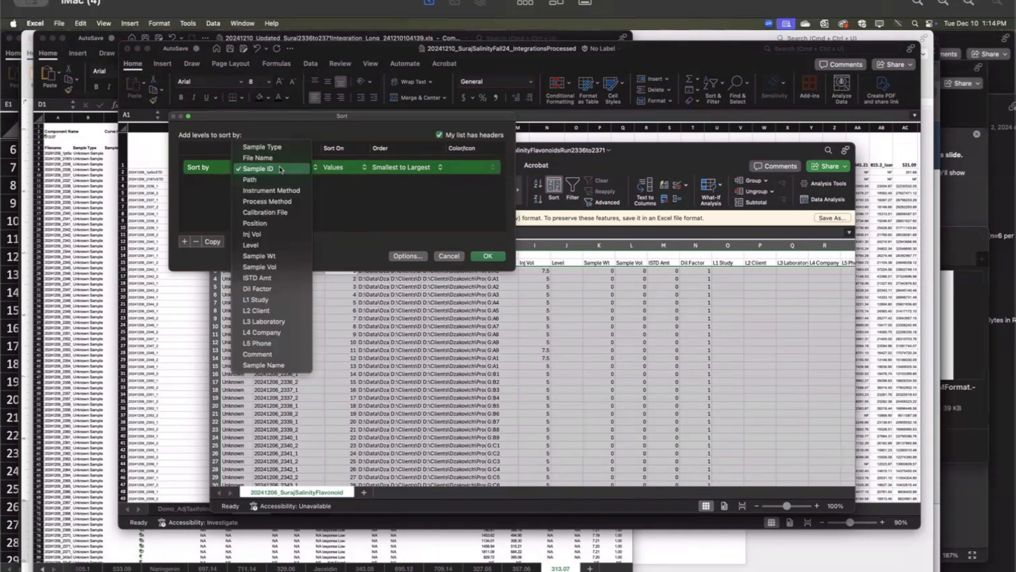
click(278, 157)
click(502, 256)
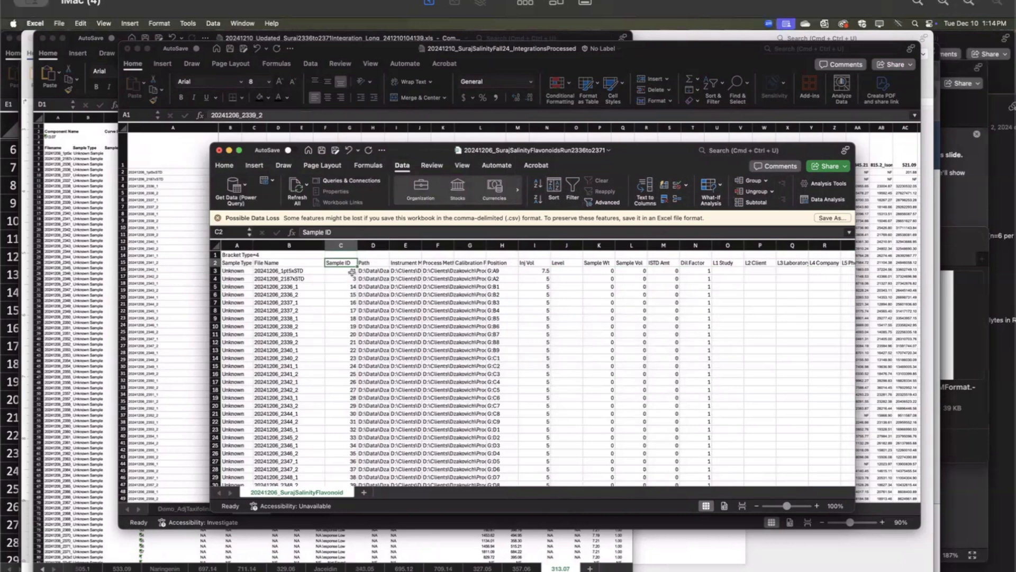
Step: Check the sorted rows and copy all Sample ID values from C3 down
scroll(342, 308, down, 1)
scroll(342, 309, up, 3)
click(349, 272)
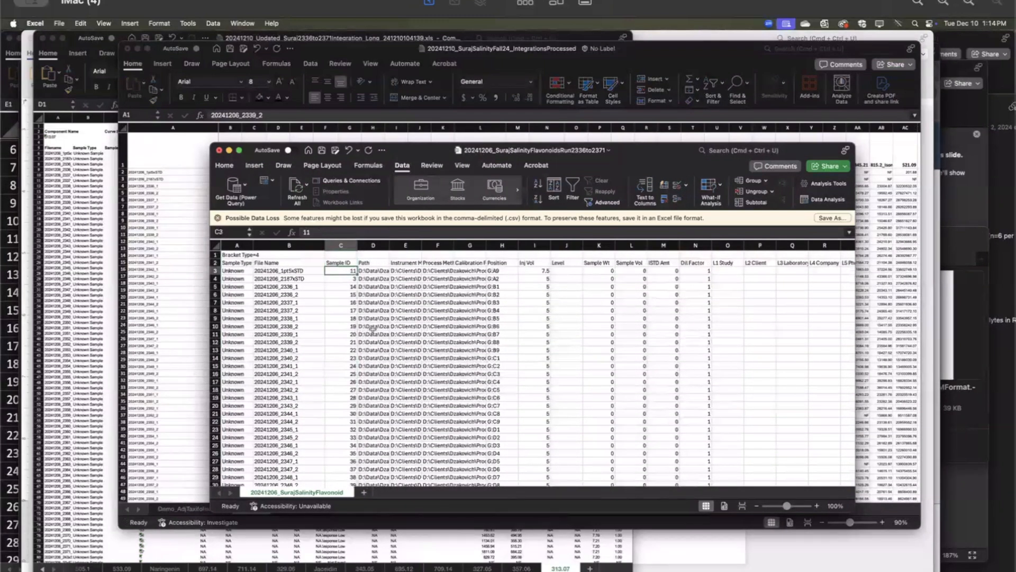
key(super+shift+Down)
key(super+c)
scroll(529, 370, up, 10)
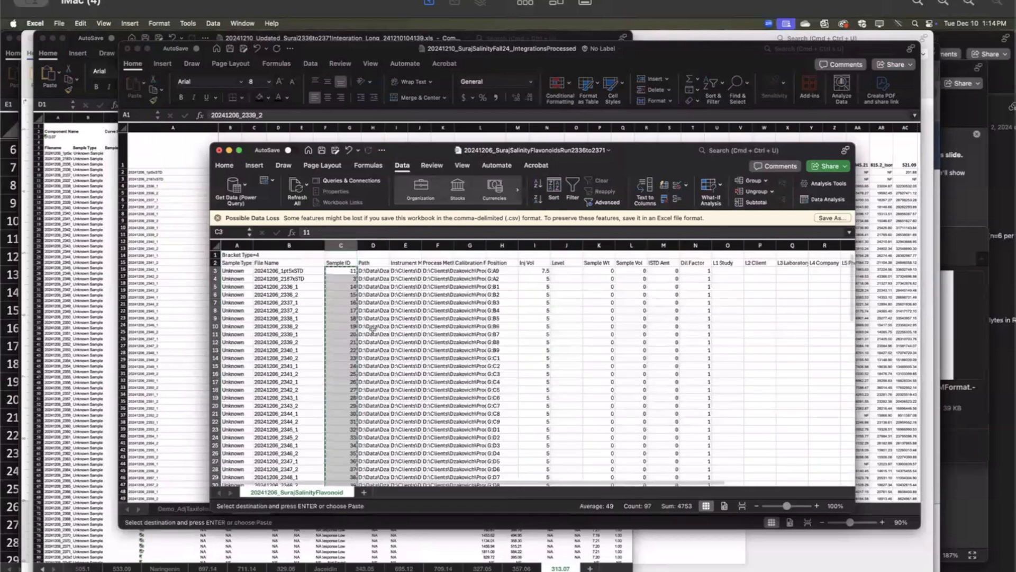
Step: Insert an empty column B ahead of the 831.22 column in Sheet1 of the processed workbook
click(870, 232)
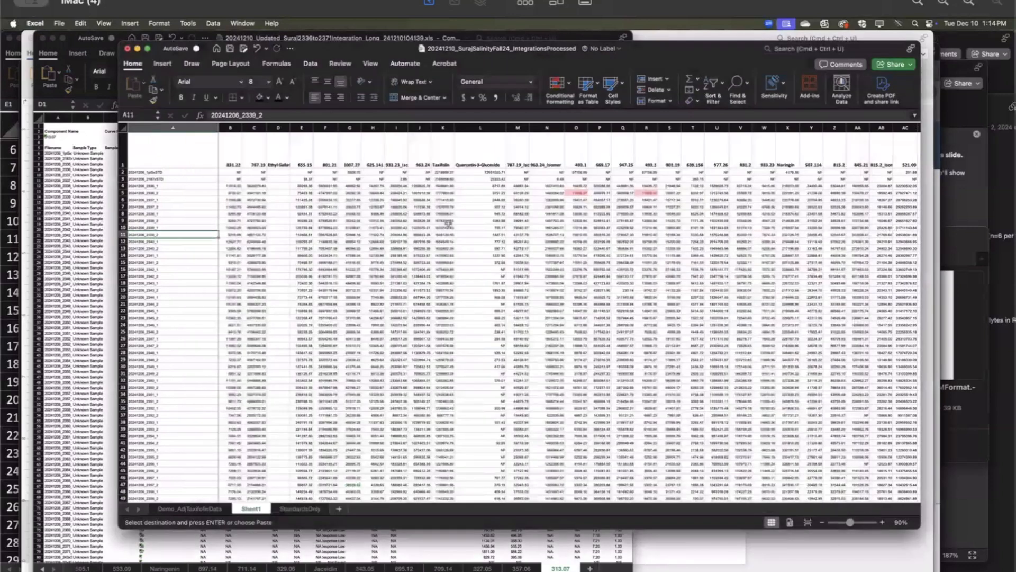
right_click(241, 129)
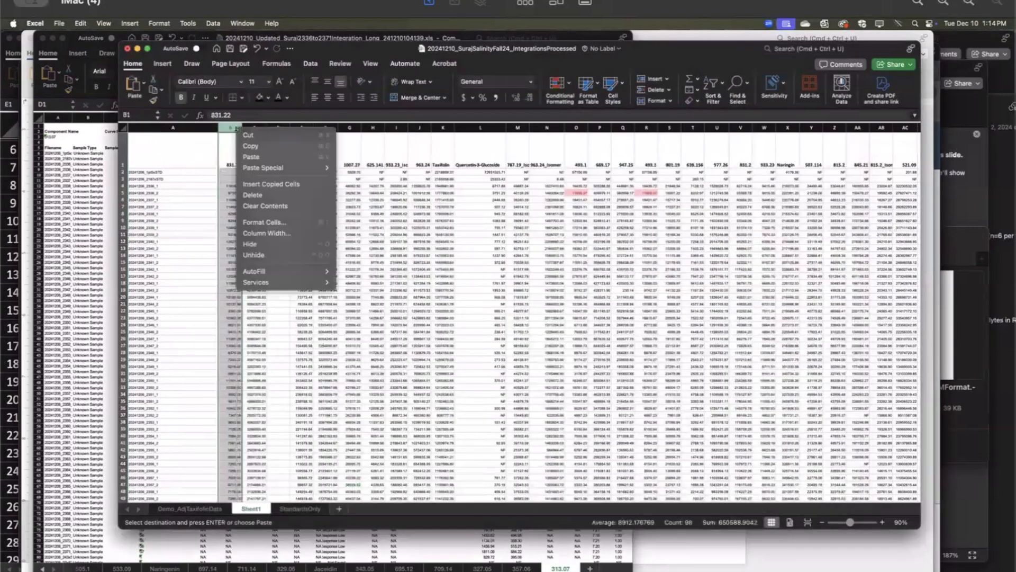
click(244, 188)
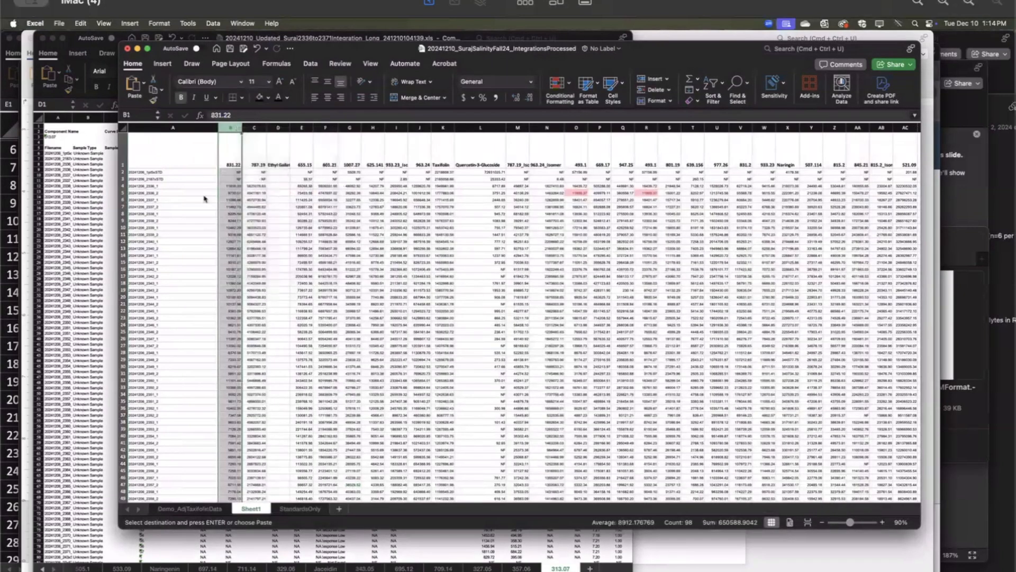
right_click(228, 132)
click(243, 197)
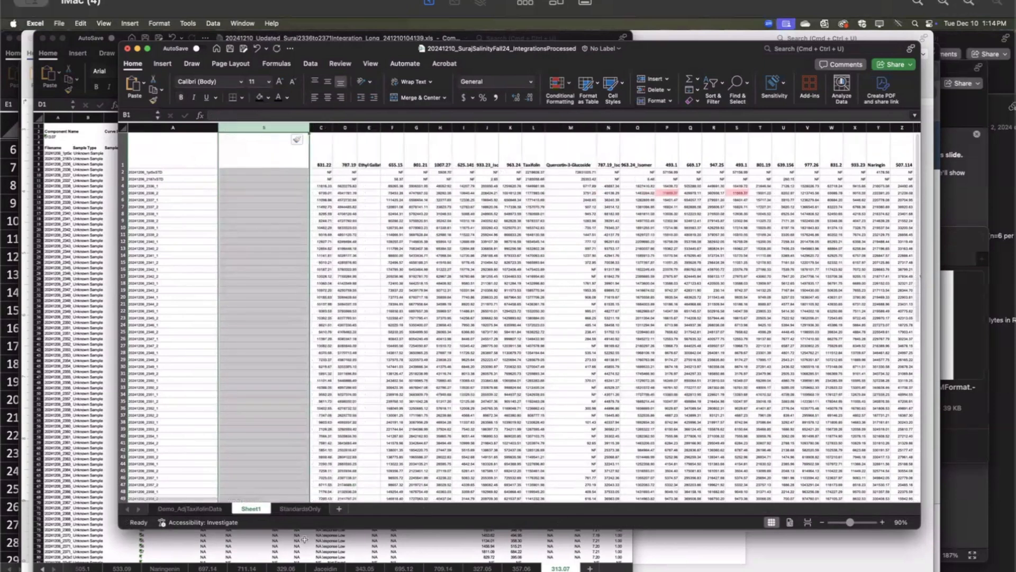
Step: Close the long integration report workbook and return to the processed workbook's Sheet1
click(283, 550)
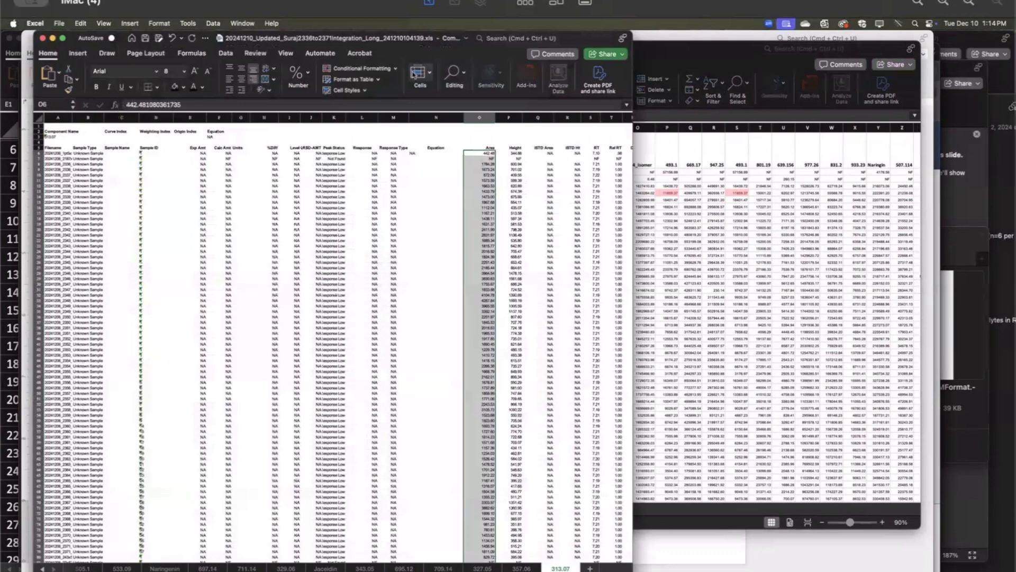
click(42, 39)
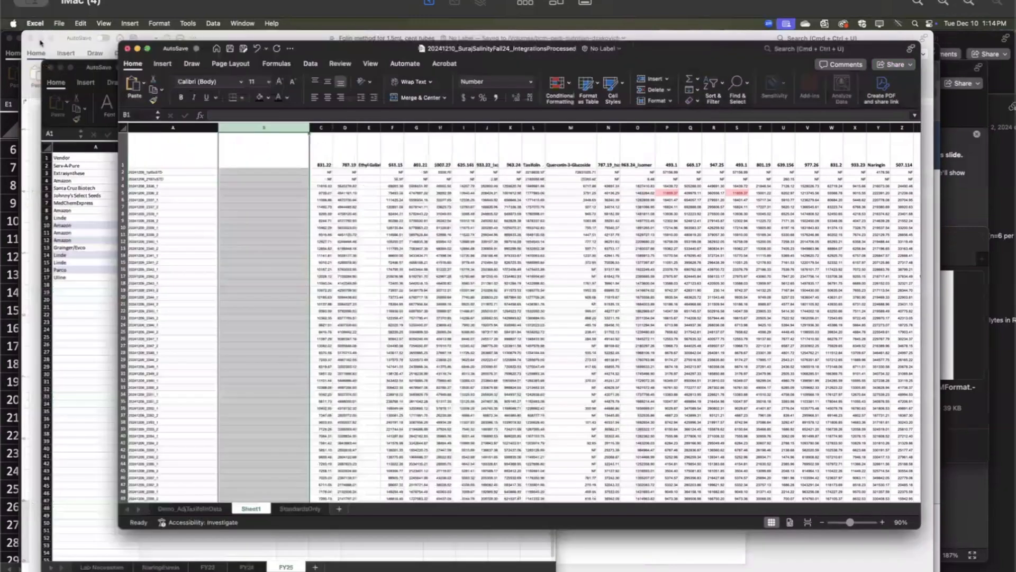
click(411, 538)
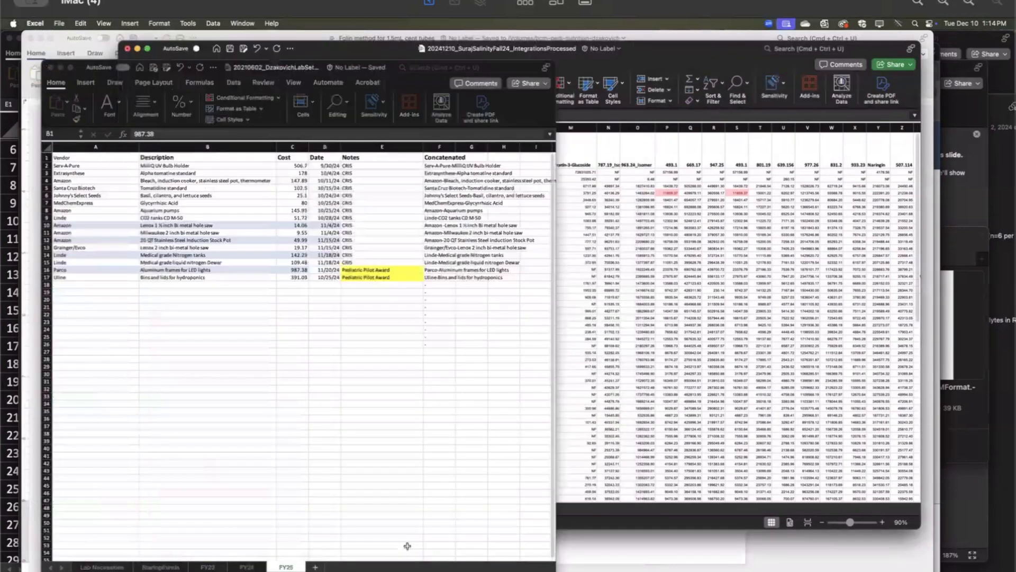
click(727, 246)
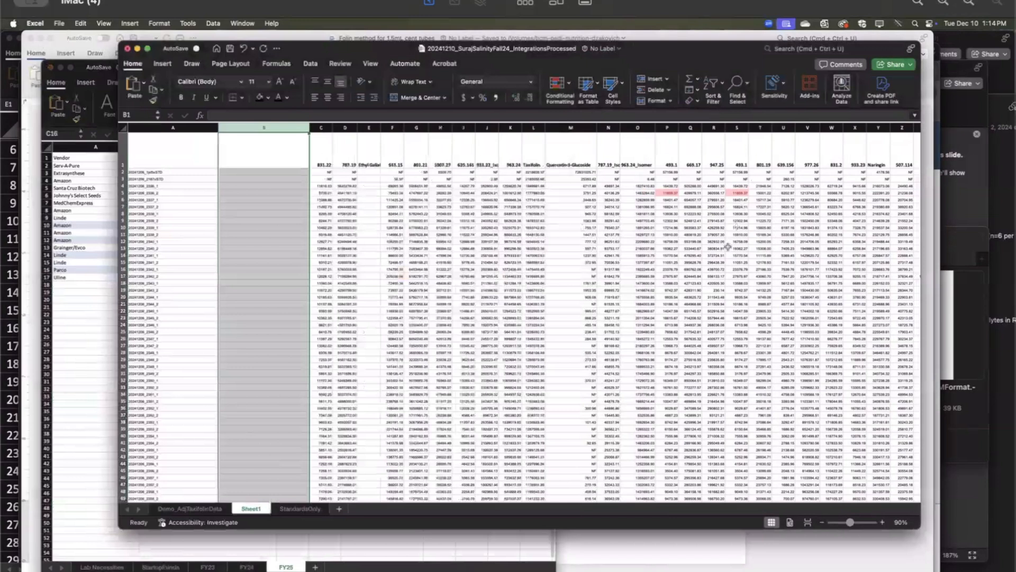
Step: Copy the selected Sample ID values from the CSV workbook into the processed workbook's Sheet1, starting at B2
click(914, 23)
text(mi)
key(Return)
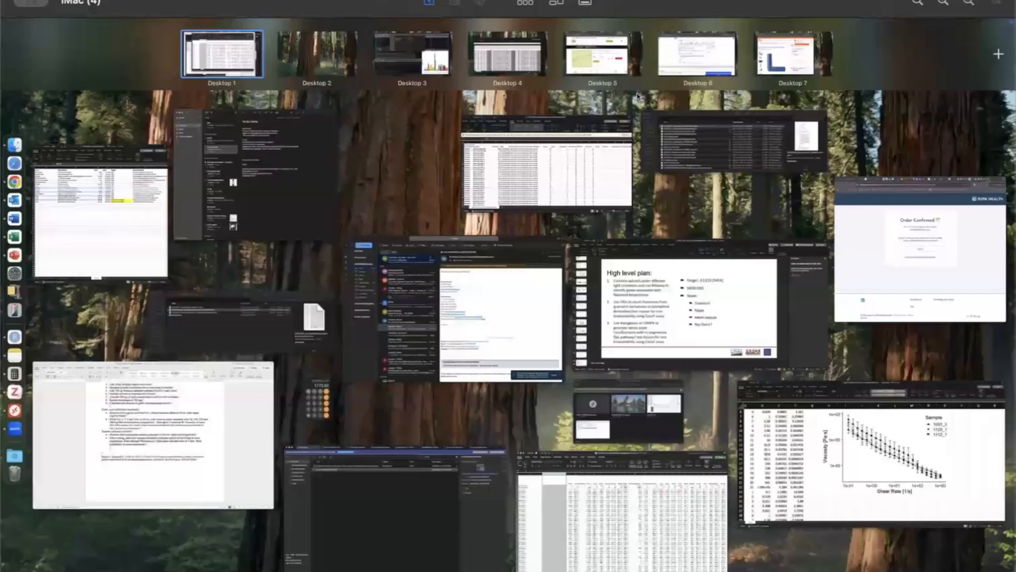
click(546, 159)
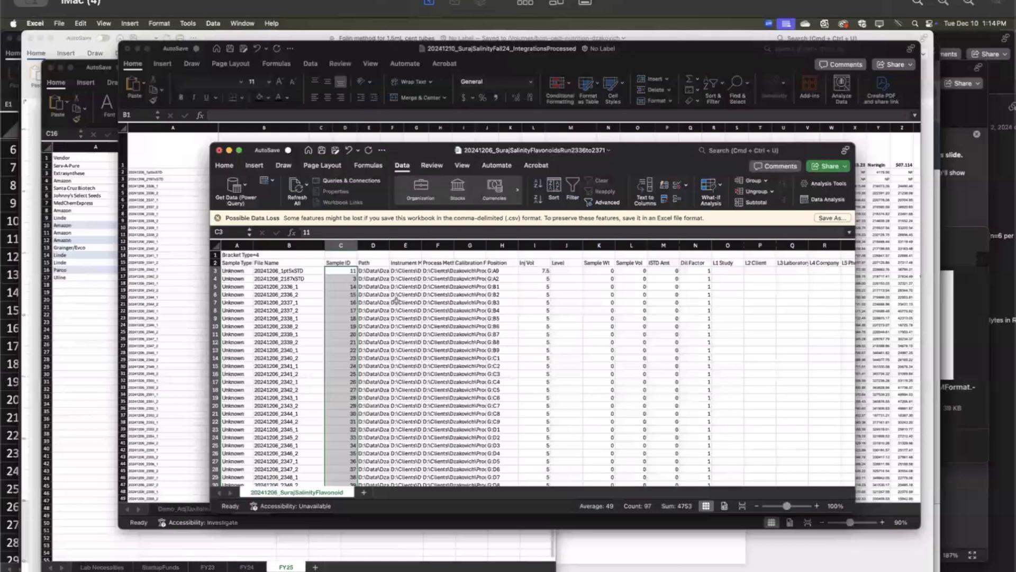
key(super+c)
click(870, 320)
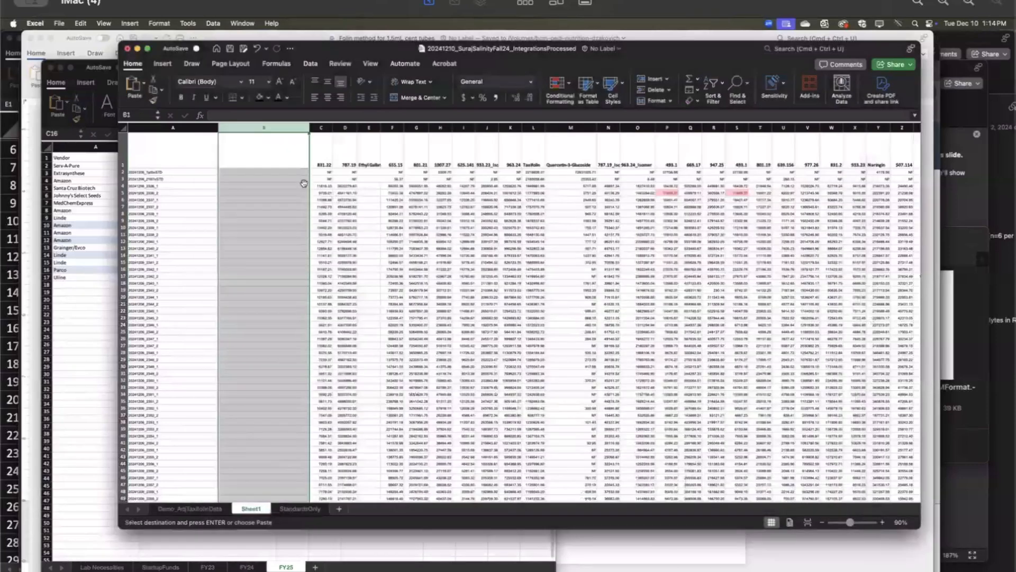
click(282, 171)
key(super+v)
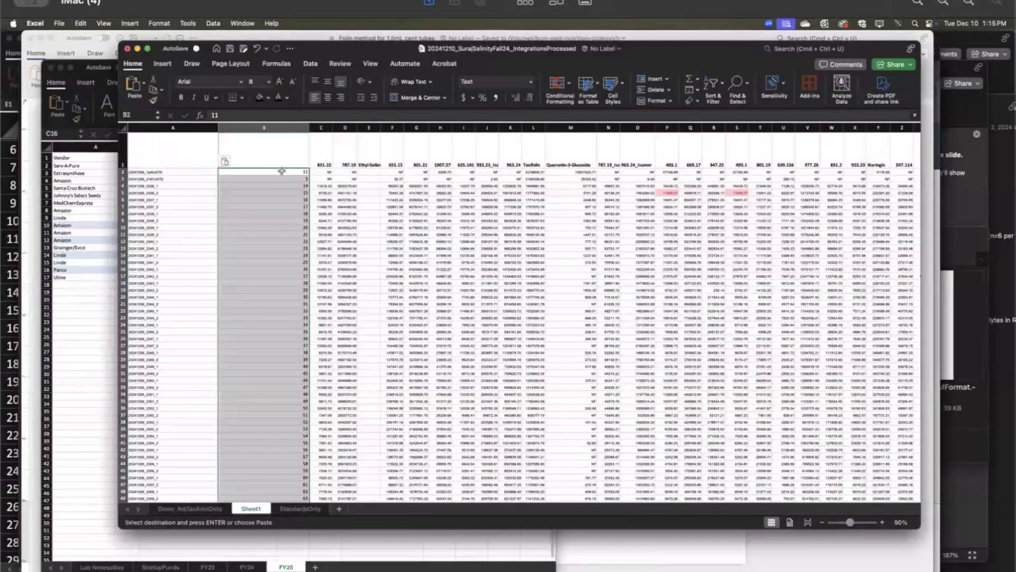
Step: Enter Sample_ID as the column B header in cell B1 of Sheet1
click(269, 160)
text(Sample)
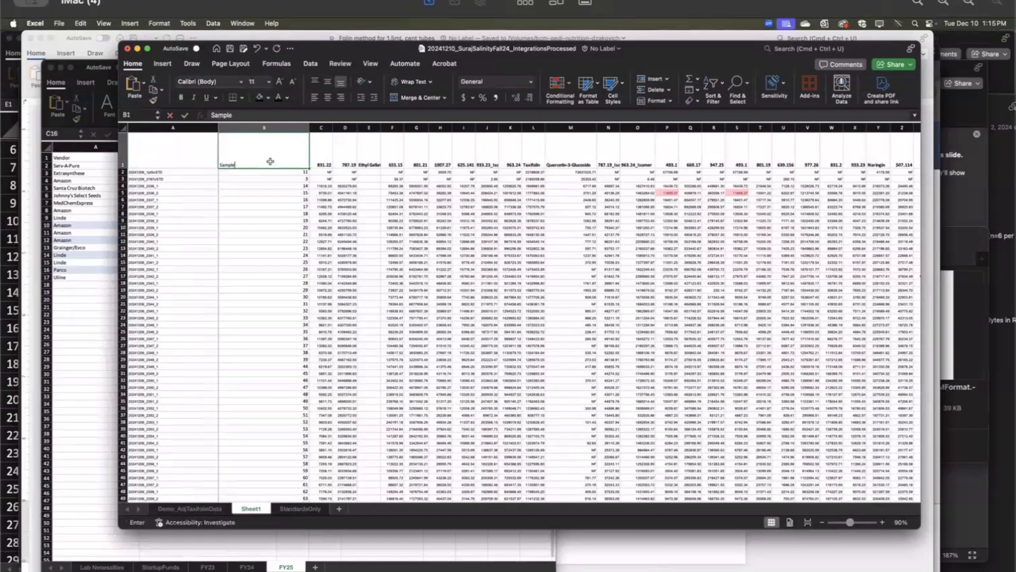
text(_ID)
key(Return)
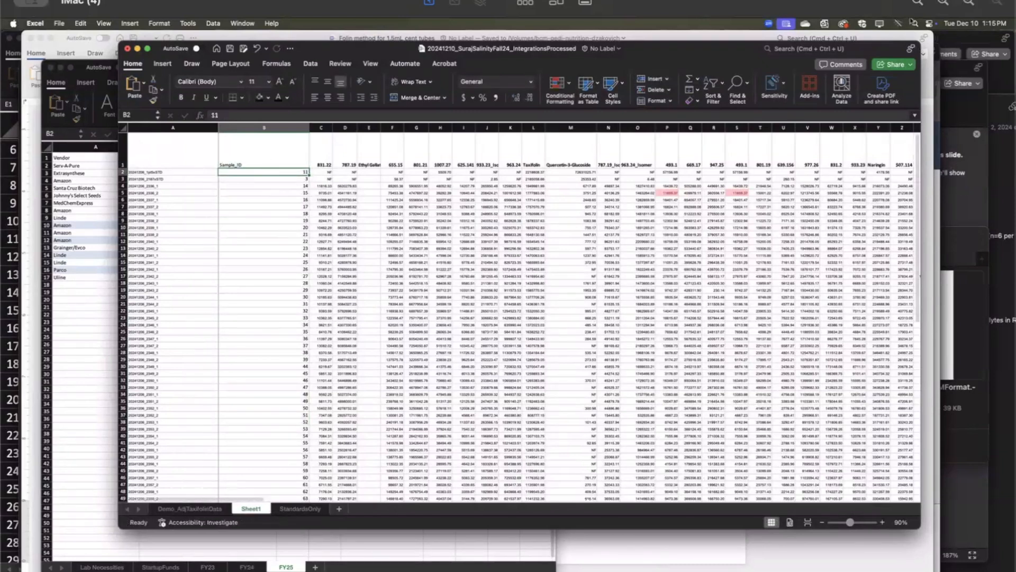
Step: Switch back to the flavonoids run CSV workbook through Mission Control
key(super+space)
text(mission)
key(Return)
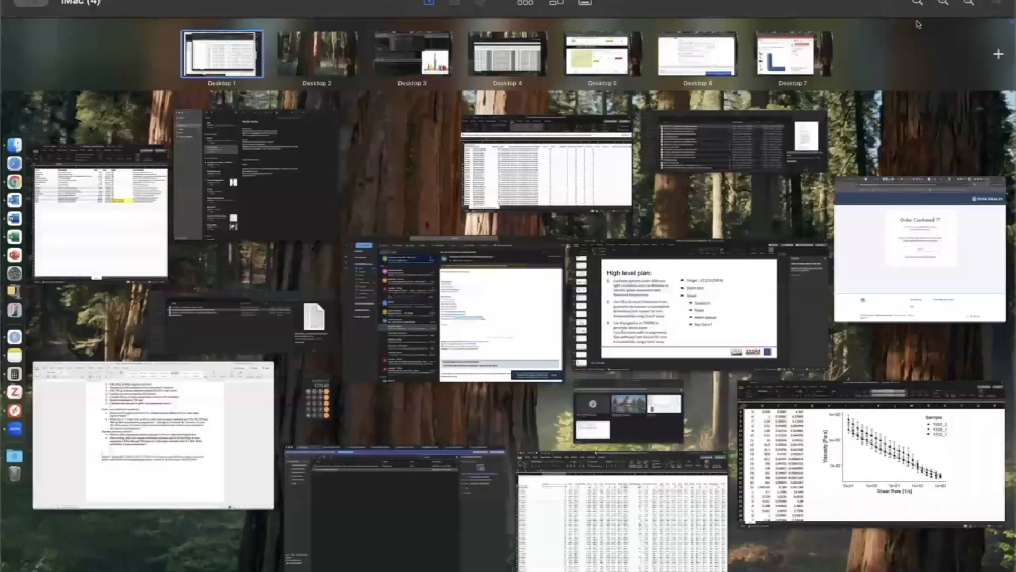
click(561, 158)
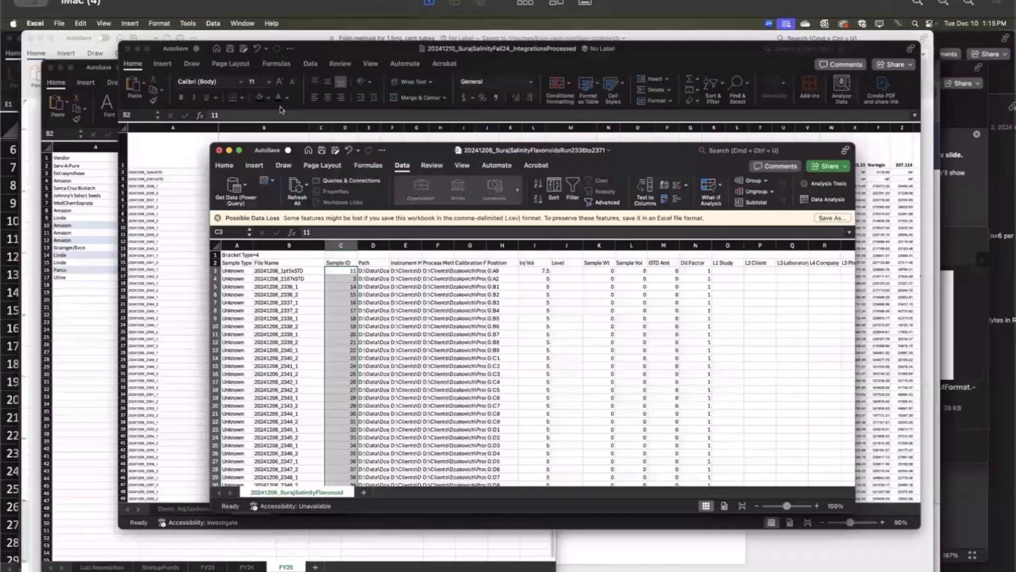
Step: Close the flavonoids run CSV workbook without saving its changes and return to the processed workbook
key(super+w)
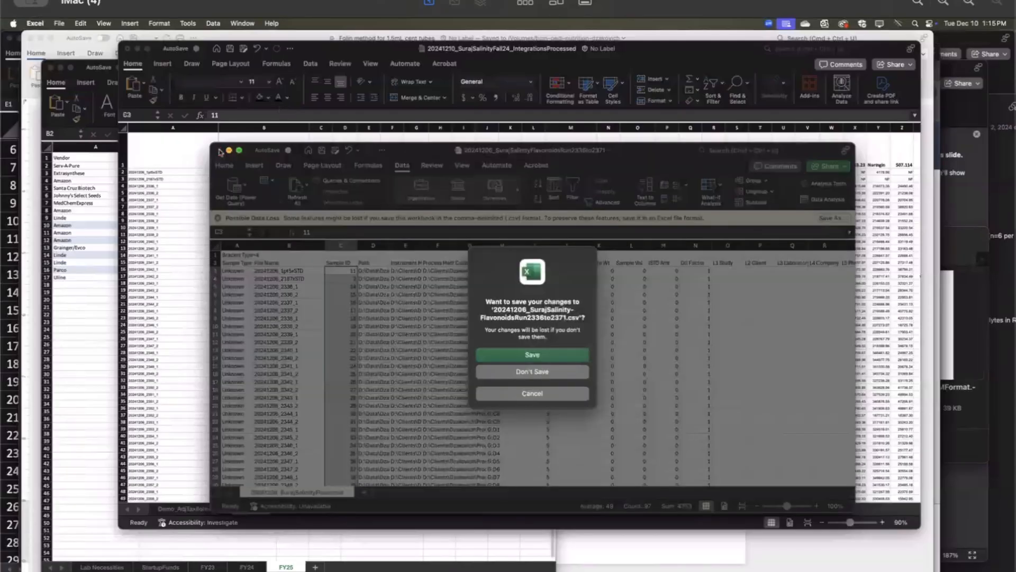
click(543, 372)
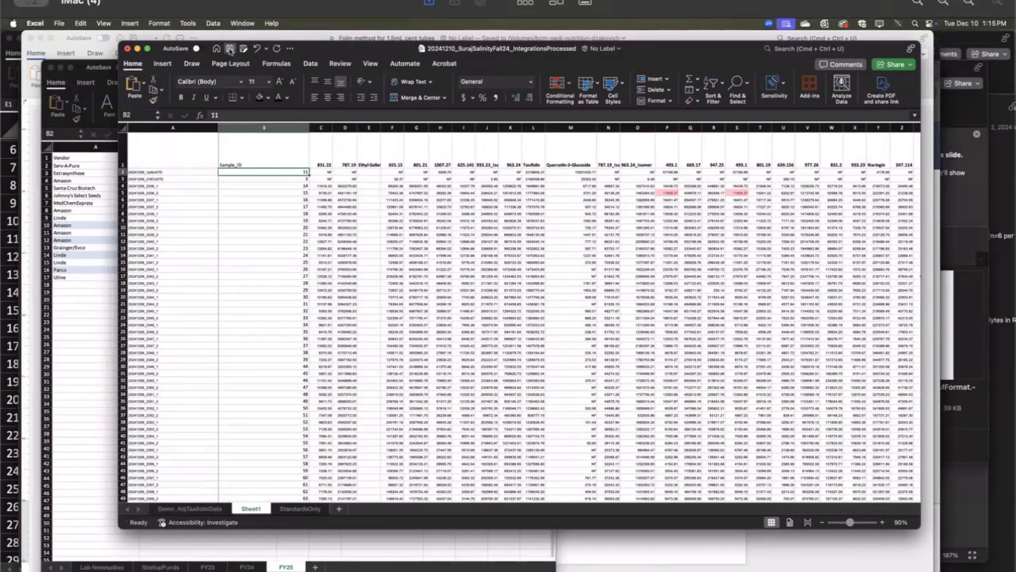
Step: Sort the Sheet1 data by the Sample_ID column values from smallest to largest, keeping row 1 as headers
click(258, 165)
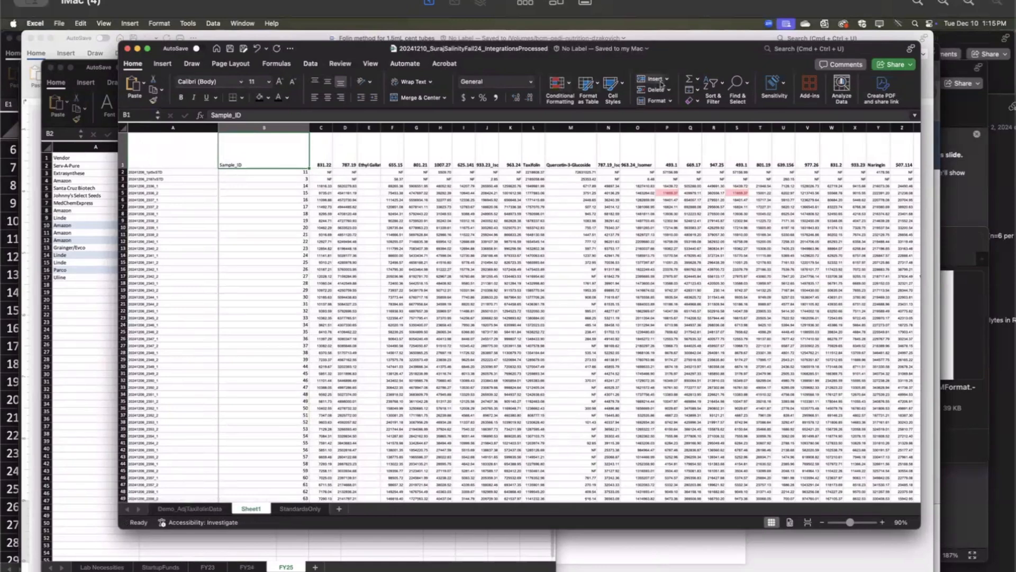
click(312, 63)
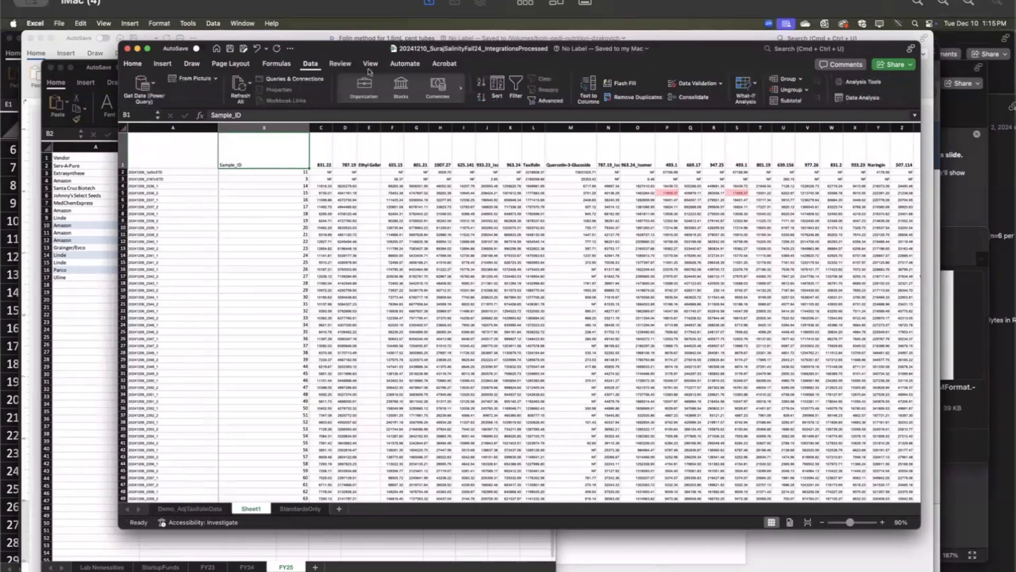
click(496, 84)
click(311, 168)
click(275, 174)
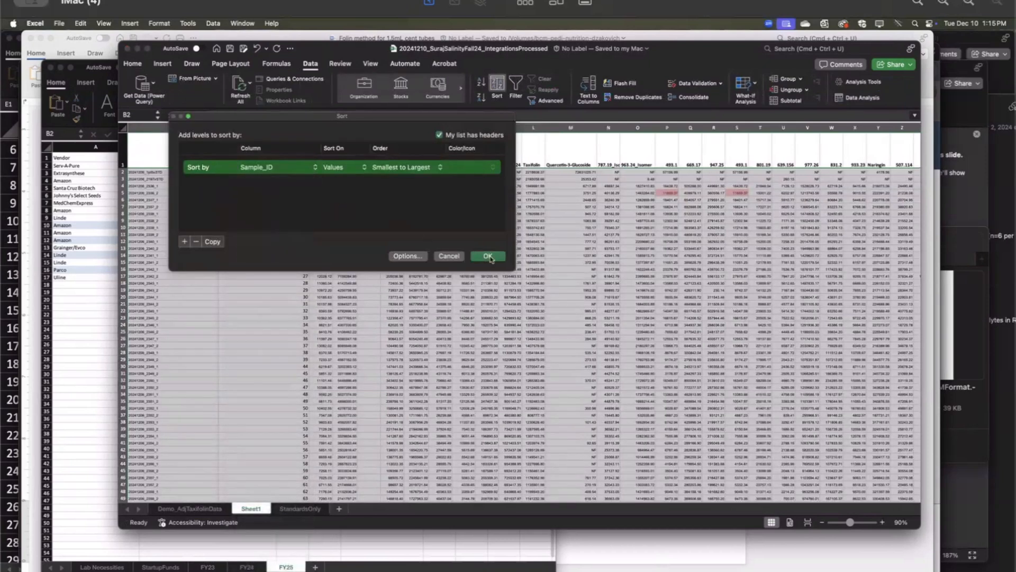
click(487, 256)
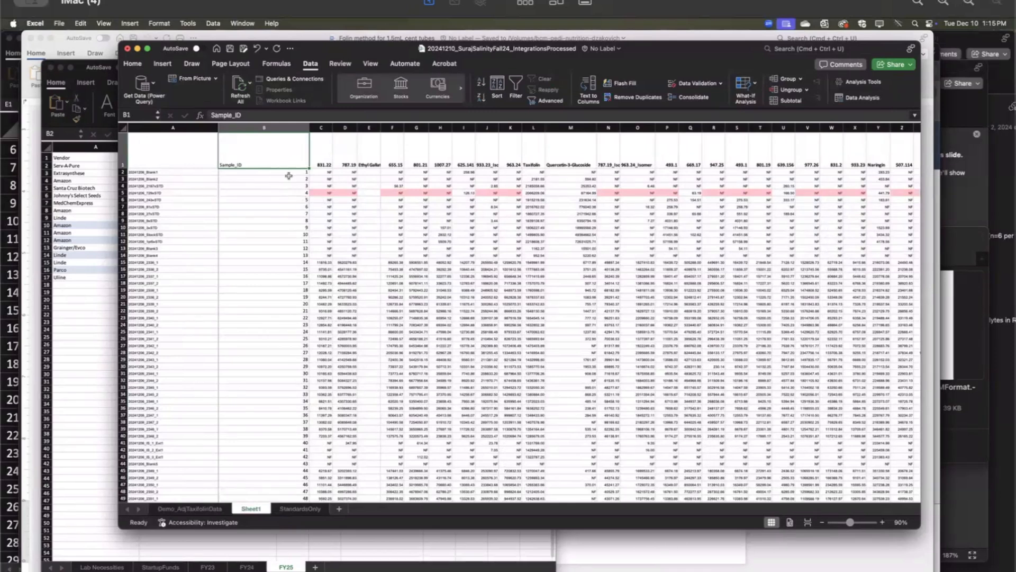
Step: Check the sorted run order in Sheet1, selecting the three IS Ext1 rows at A41:A43 and examining the other IS extraction rows below
scroll(288, 175, down, 6)
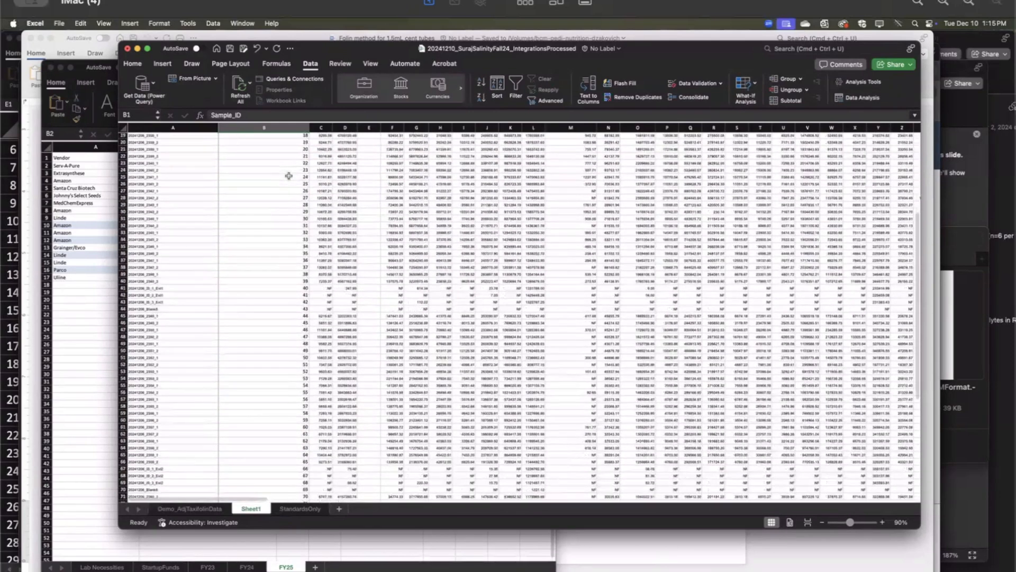
scroll(266, 186, up, 5)
drag(160, 181, 160, 376)
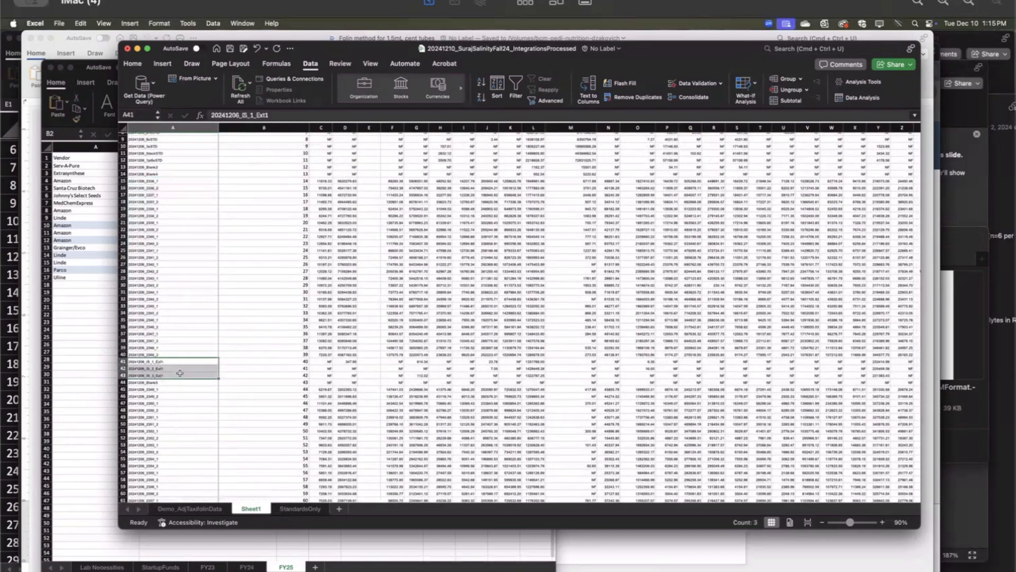
scroll(170, 318, down, 5)
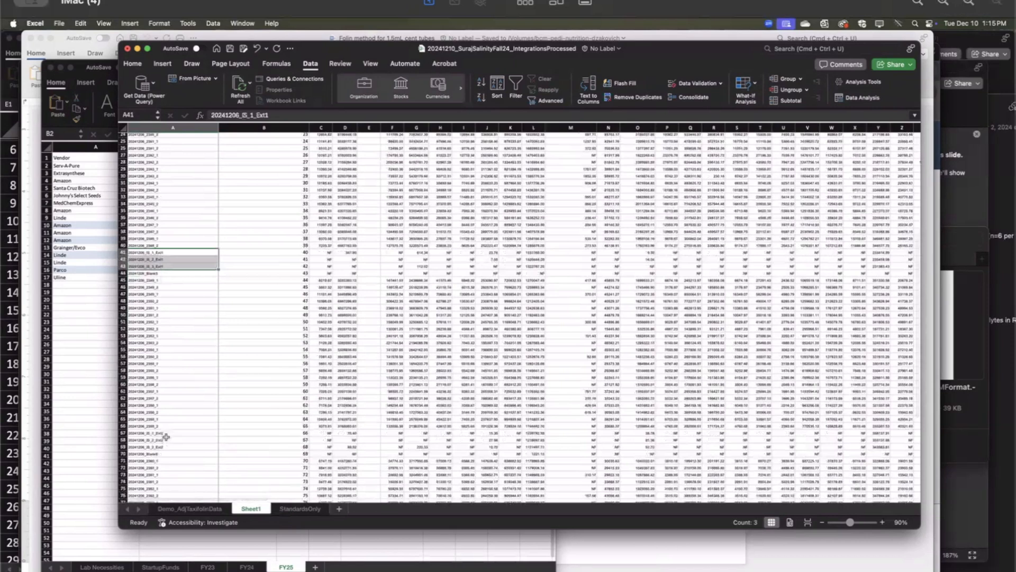
scroll(169, 437, down, 9)
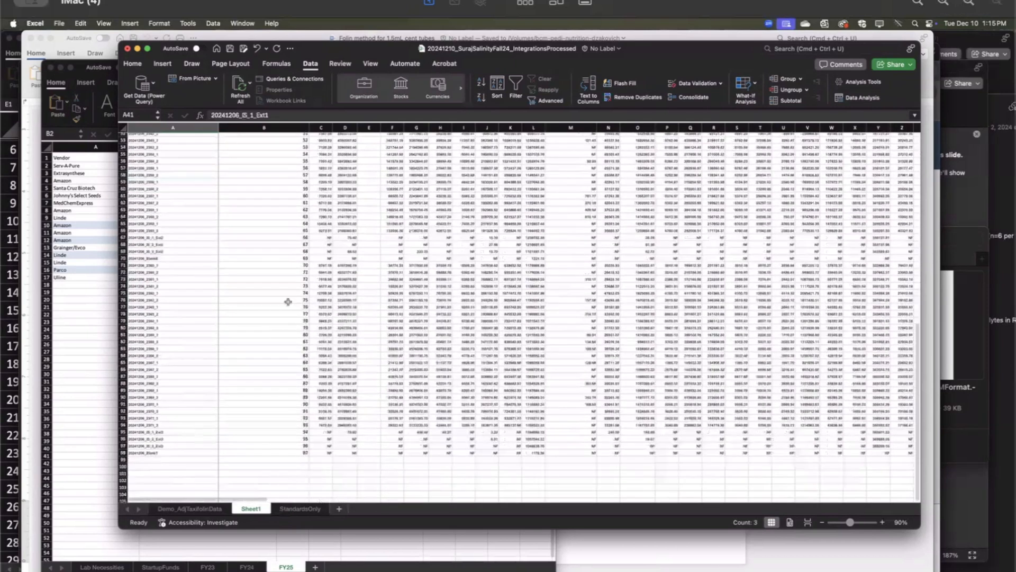
scroll(288, 302, up, 15)
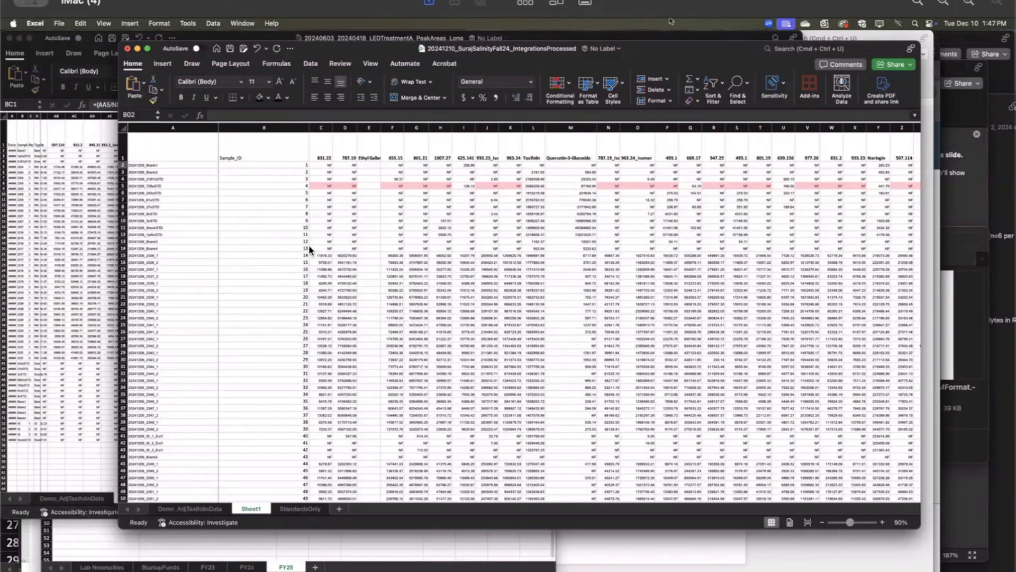
Step: Look through the compiled peak areas across the sample, internal standard and blank rows of Sheet1
scroll(397, 217, down, 3)
scroll(397, 217, right, 1)
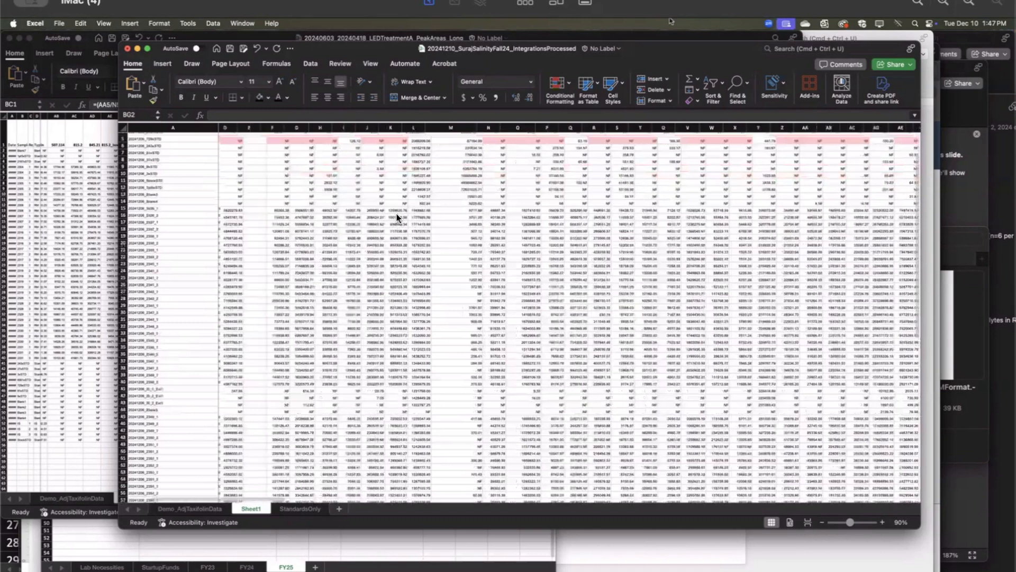
scroll(396, 214, left, 2)
scroll(415, 375, down, 5)
scroll(414, 375, down, 12)
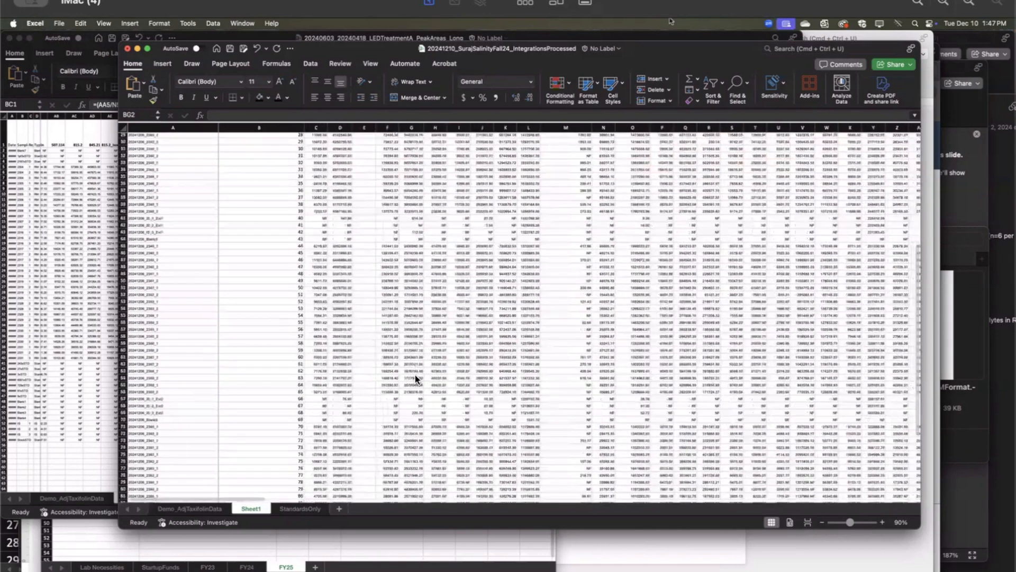
scroll(564, 297, up, 3)
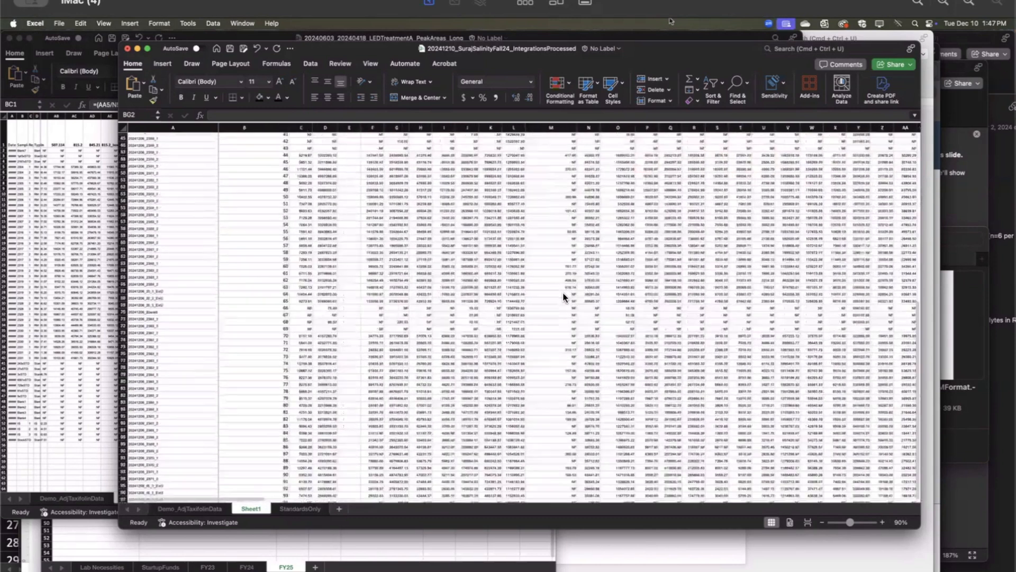
scroll(564, 297, up, 13)
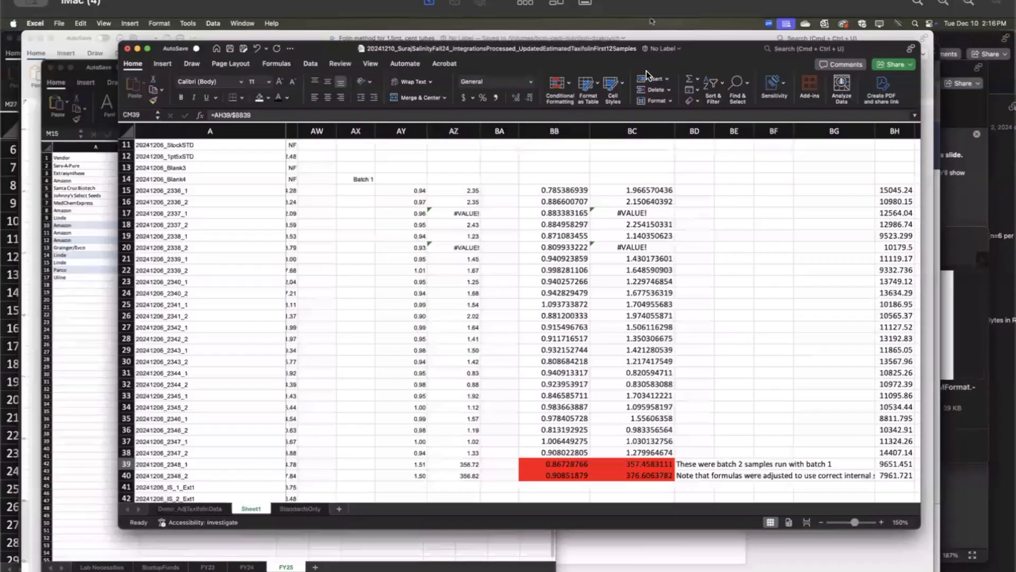
Step: Examine the overall layout of Sheet1 in the updated estimated taxifolin workbook, from the raw peak areas to the calculated columns
scroll(485, 267, down, 10)
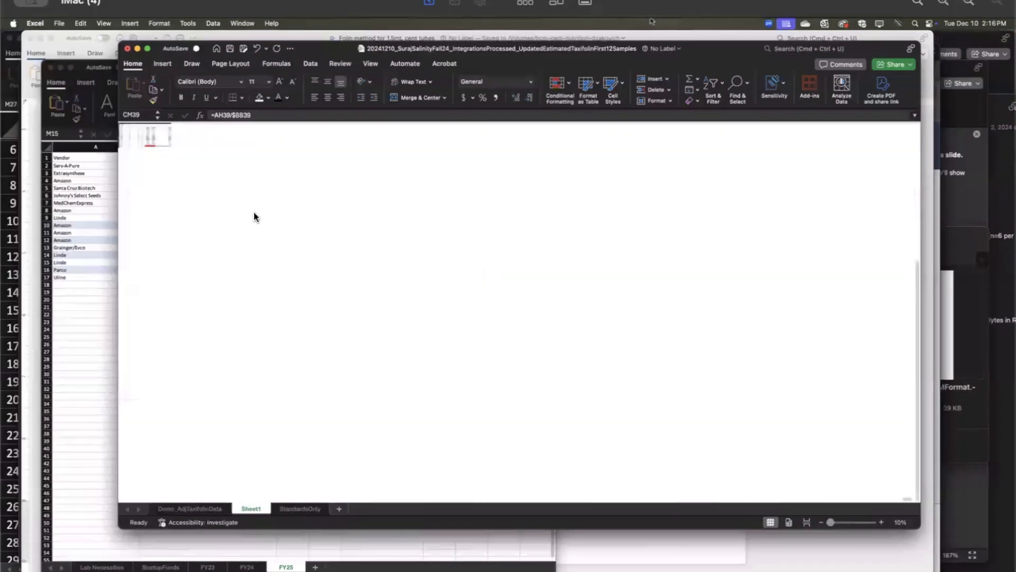
scroll(203, 204, up, 5)
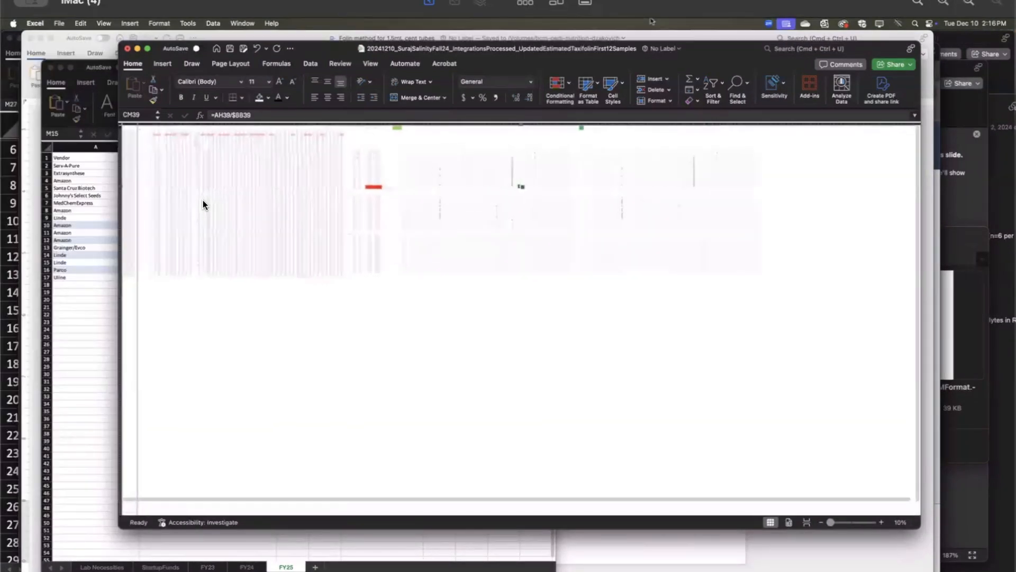
scroll(202, 200, up, 4)
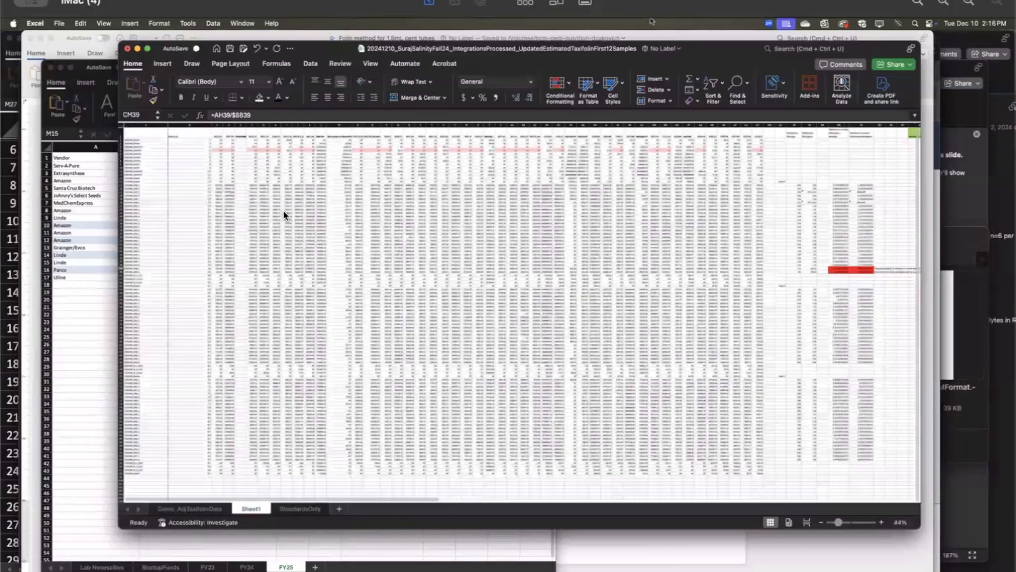
scroll(297, 209, up, 2)
scroll(465, 271, up, 2)
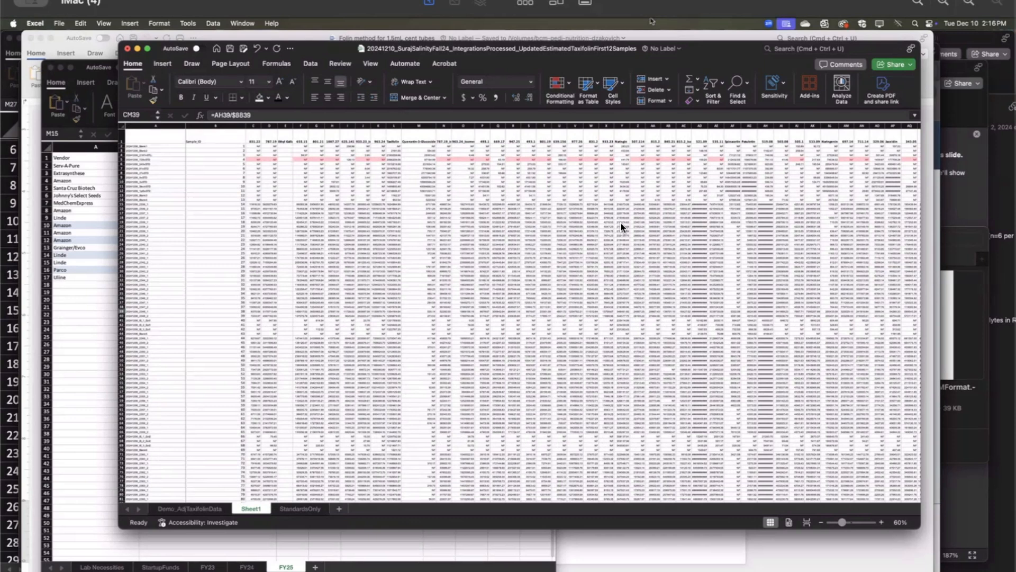
scroll(626, 212, up, 3)
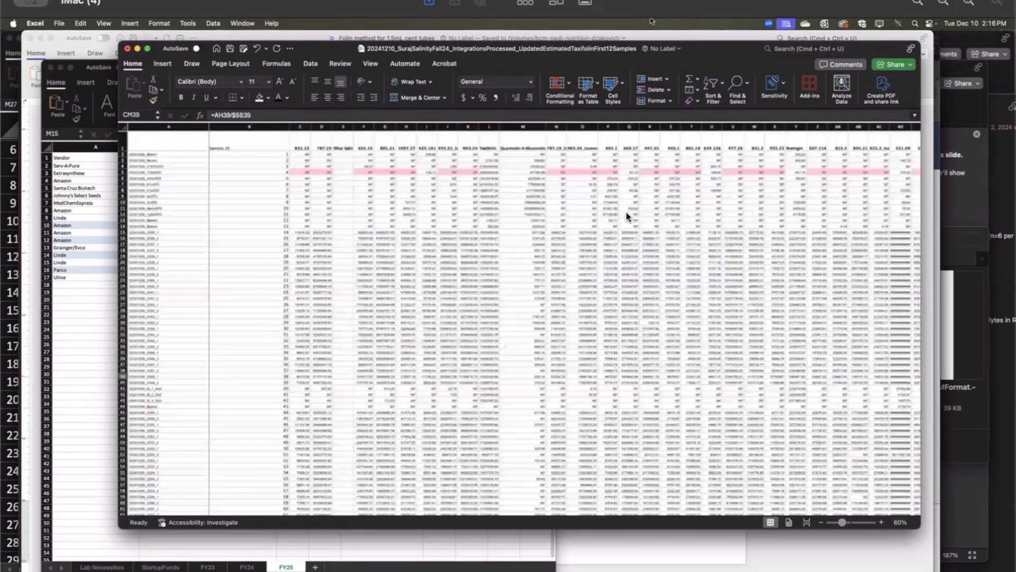
scroll(535, 229, right, 5)
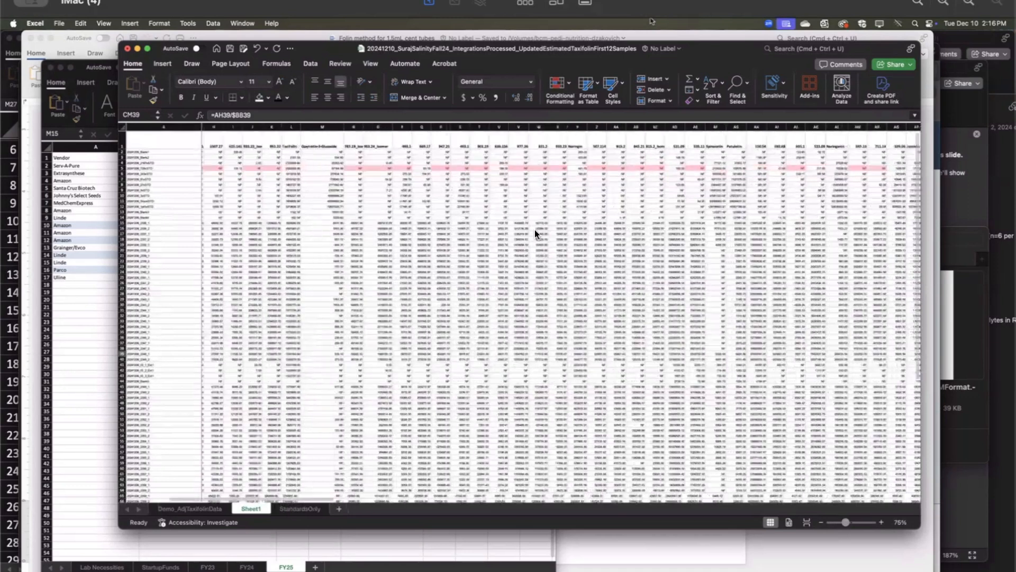
scroll(728, 141, right, 2)
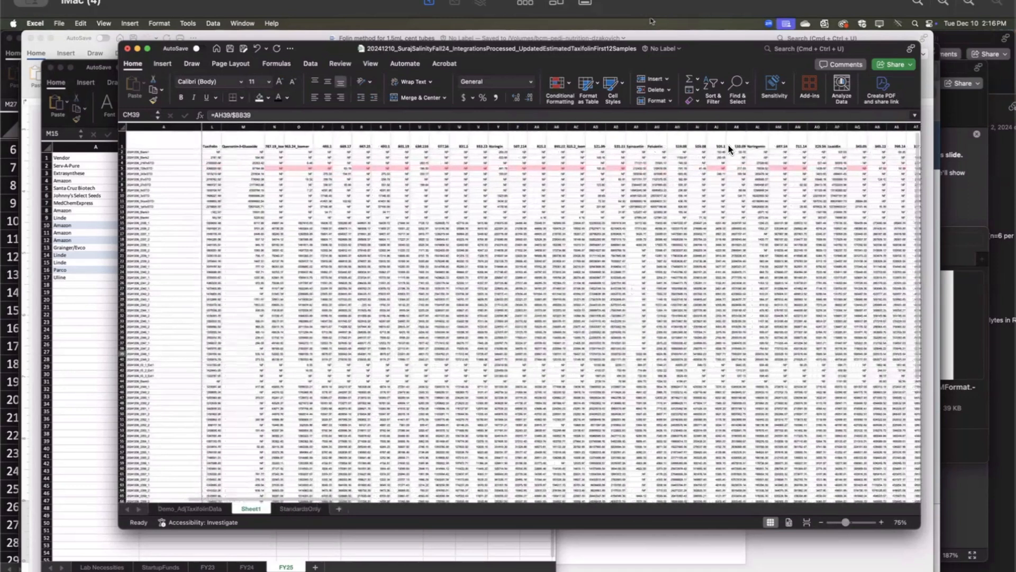
Step: Select the Naringin header in Y1 and the Naringenin header in AL1, and review the surrounding analyte columns
click(497, 142)
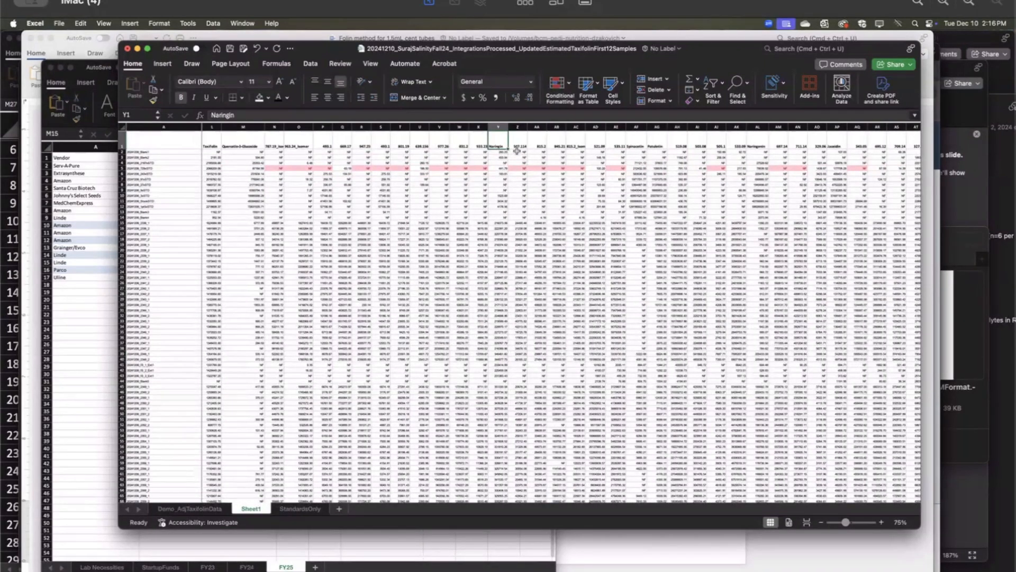
click(759, 141)
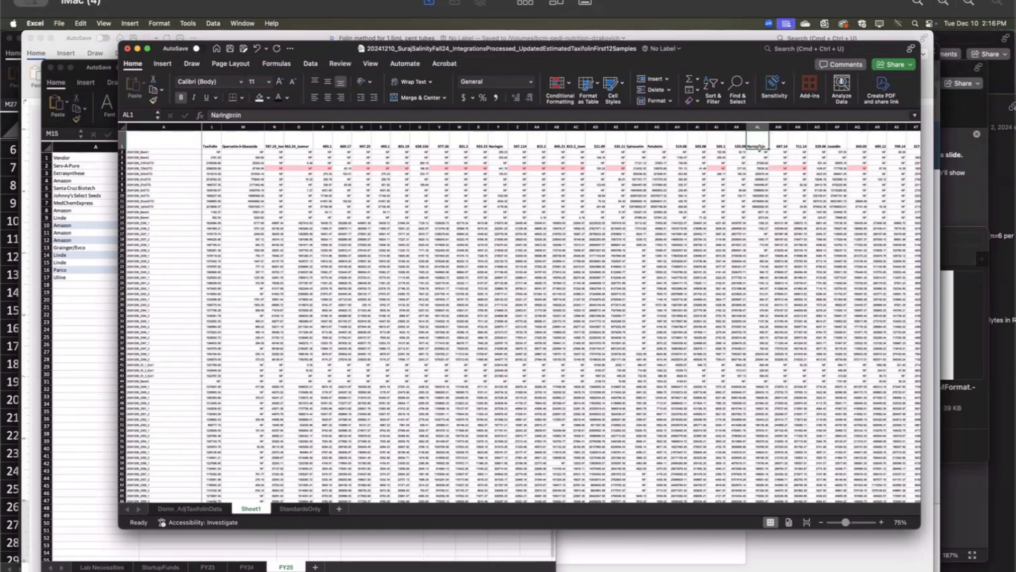
click(499, 142)
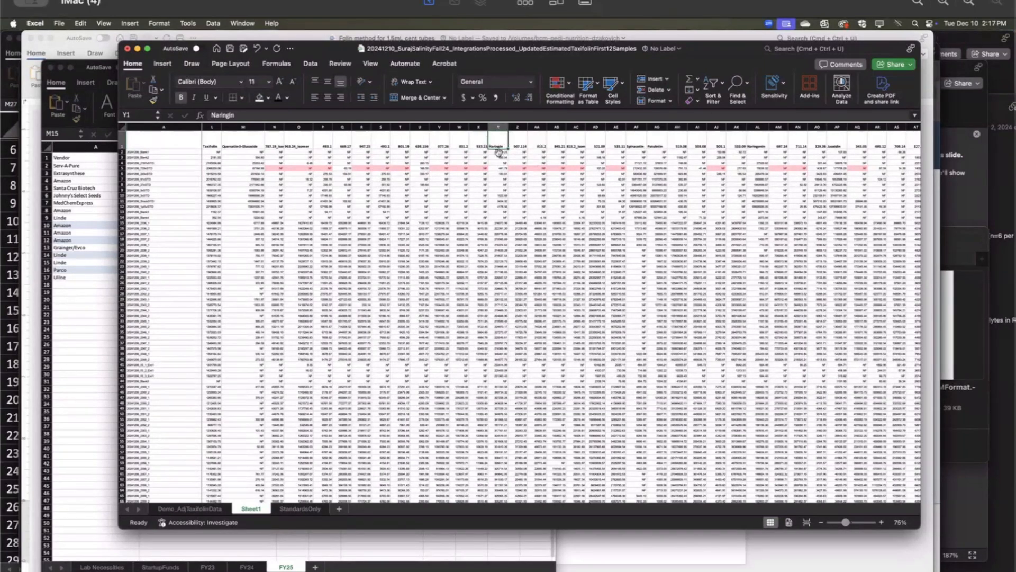
scroll(496, 204, right, 2)
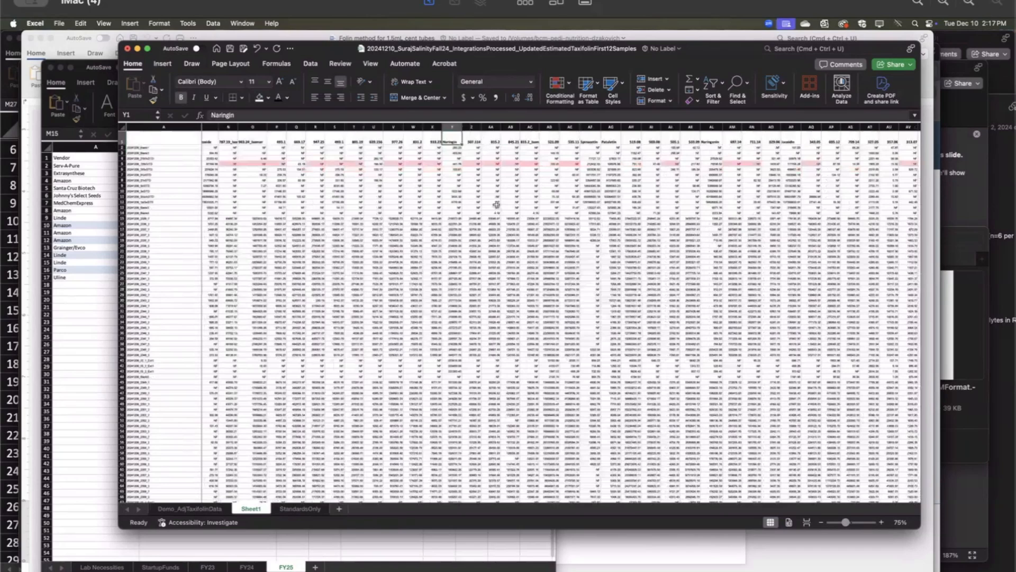
scroll(497, 204, right, 5)
scroll(496, 204, left, 7)
scroll(496, 204, left, 8)
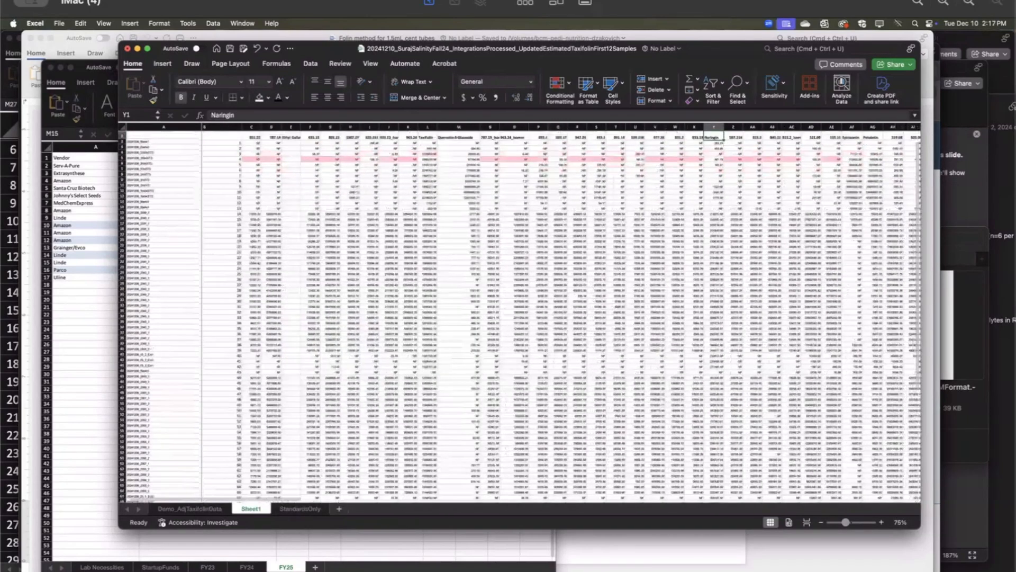
Step: Inspect the Batch 1 Naringin % recovery formula in AY15, tracing its references to the sample's Naringin area and the IS Ext1 areas
scroll(606, 204, right, 20)
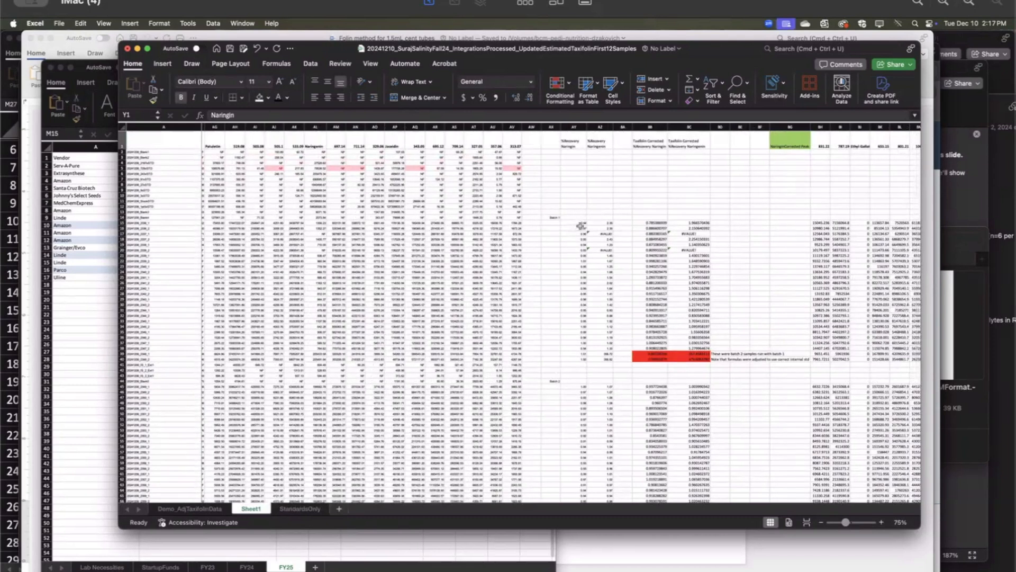
scroll(580, 226, up, 2)
scroll(580, 226, up, 2)
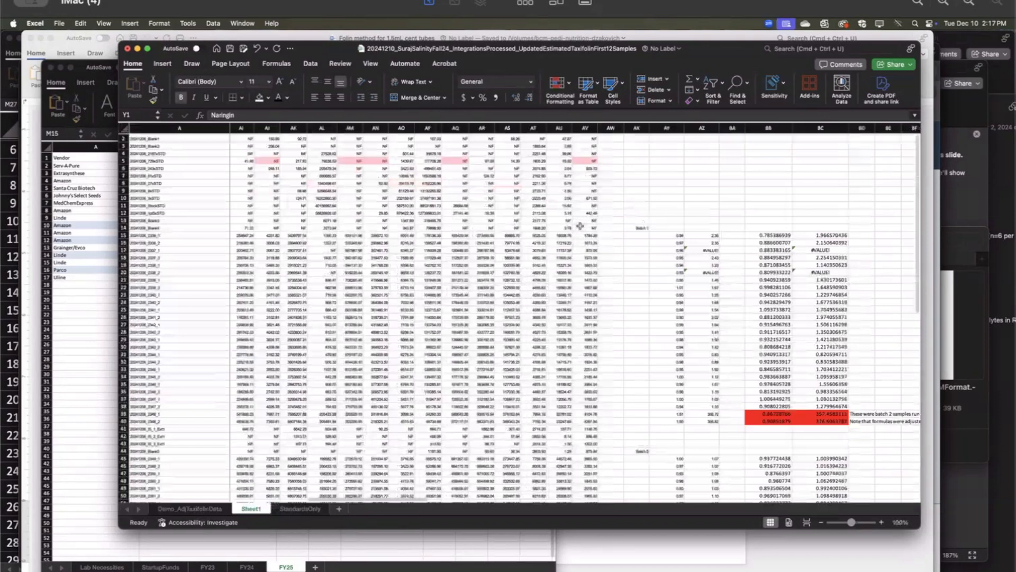
scroll(580, 226, up, 3)
scroll(580, 226, right, 2)
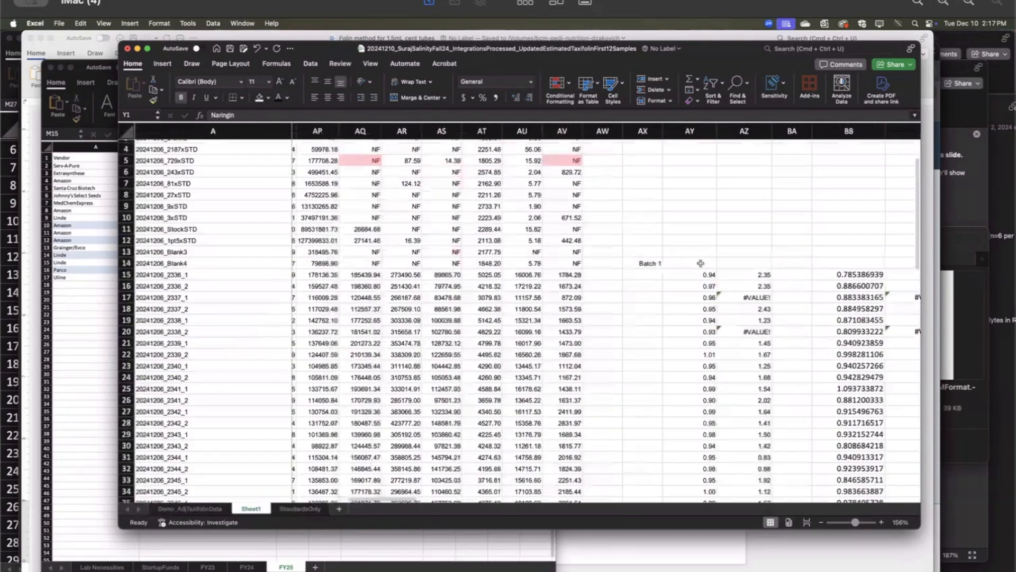
double_click(673, 277)
scroll(425, 305, left, 10)
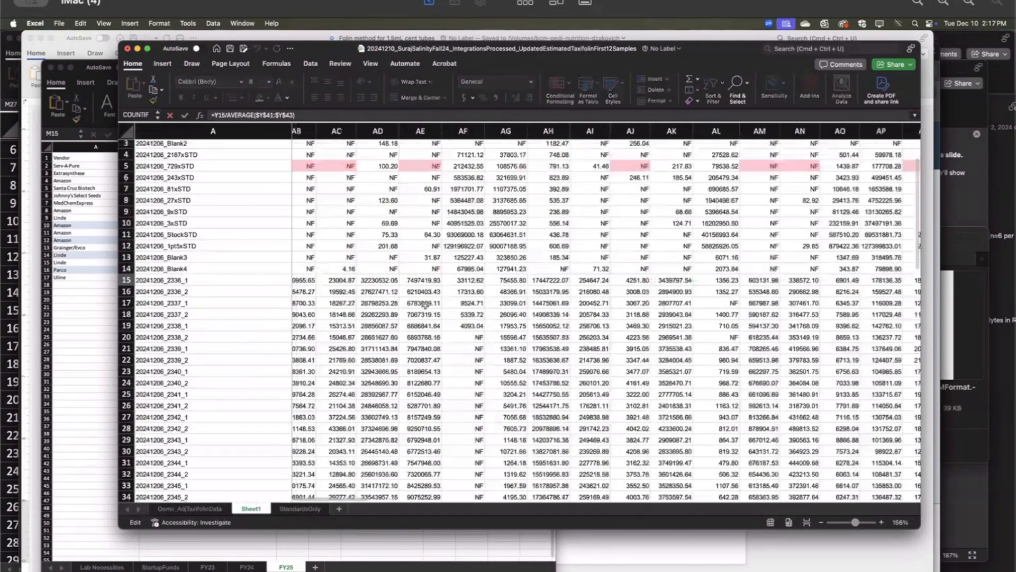
scroll(425, 305, left, 6)
scroll(425, 305, up, 1)
scroll(425, 305, right, 2)
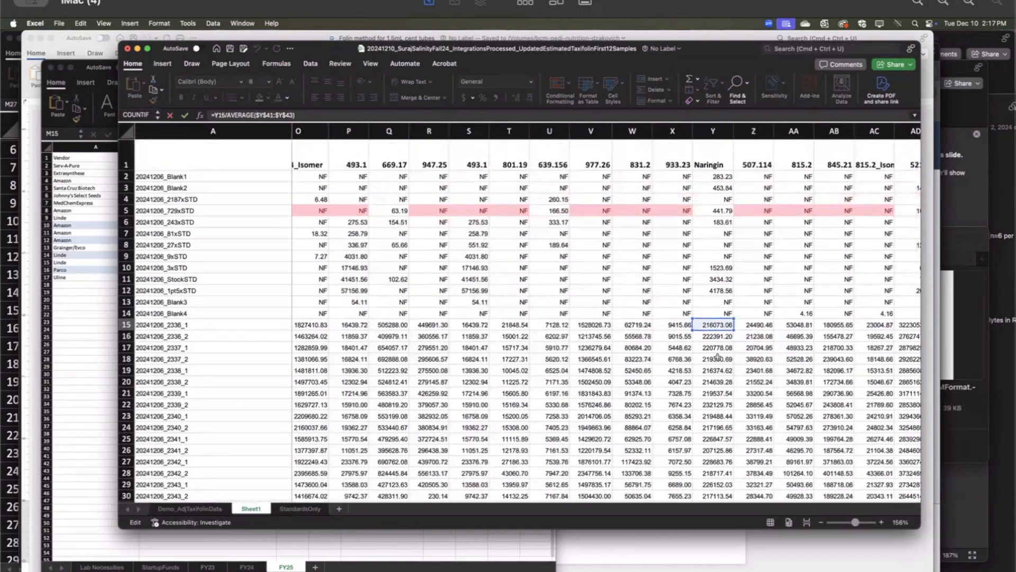
scroll(718, 356, down, 2)
scroll(718, 357, down, 7)
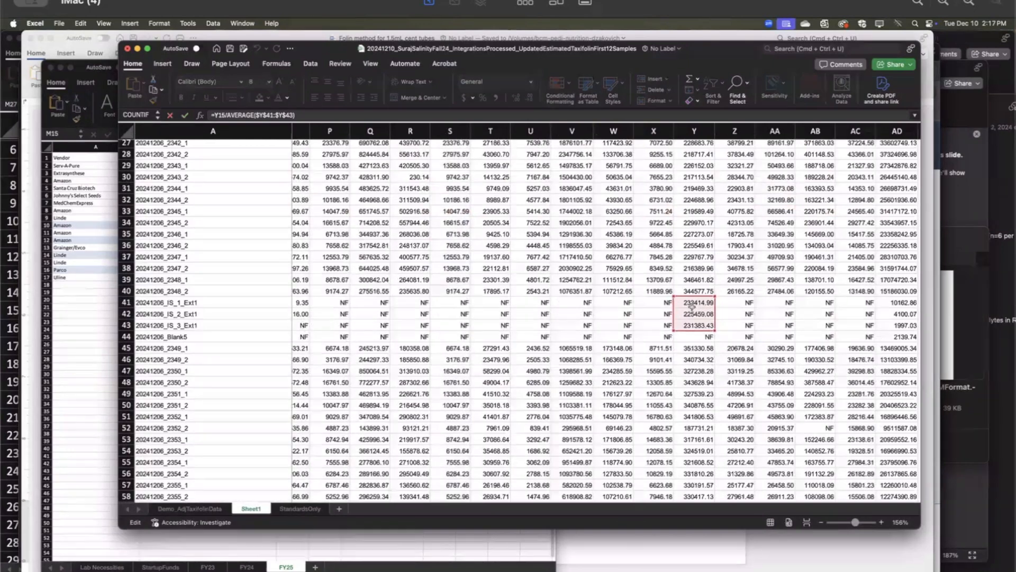
scroll(691, 307, right, 5)
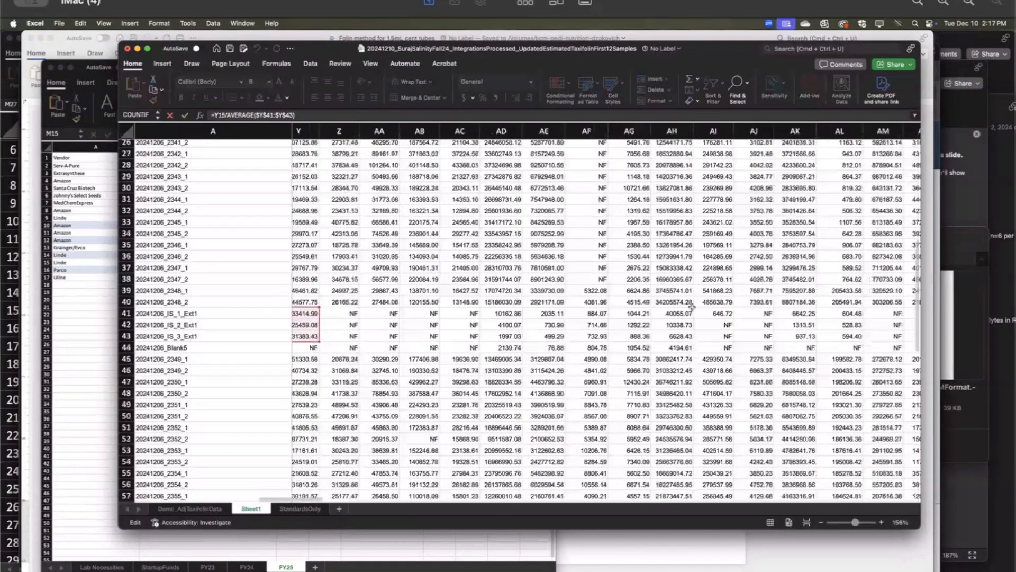
key(Return)
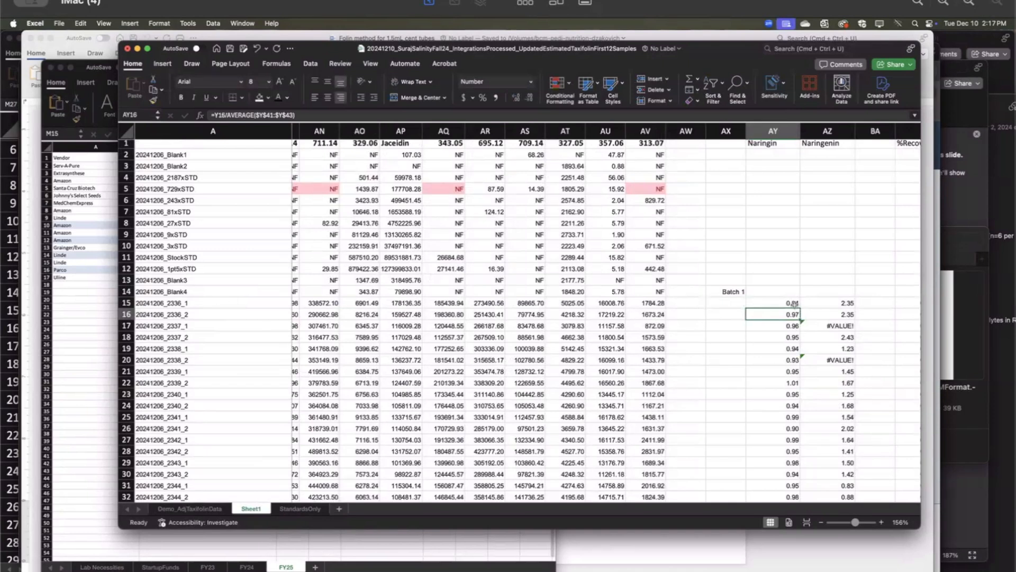
Step: Review the Batch 1 % recovery values for Naringin and Naringenin together with their column headers
scroll(791, 343, down, 3)
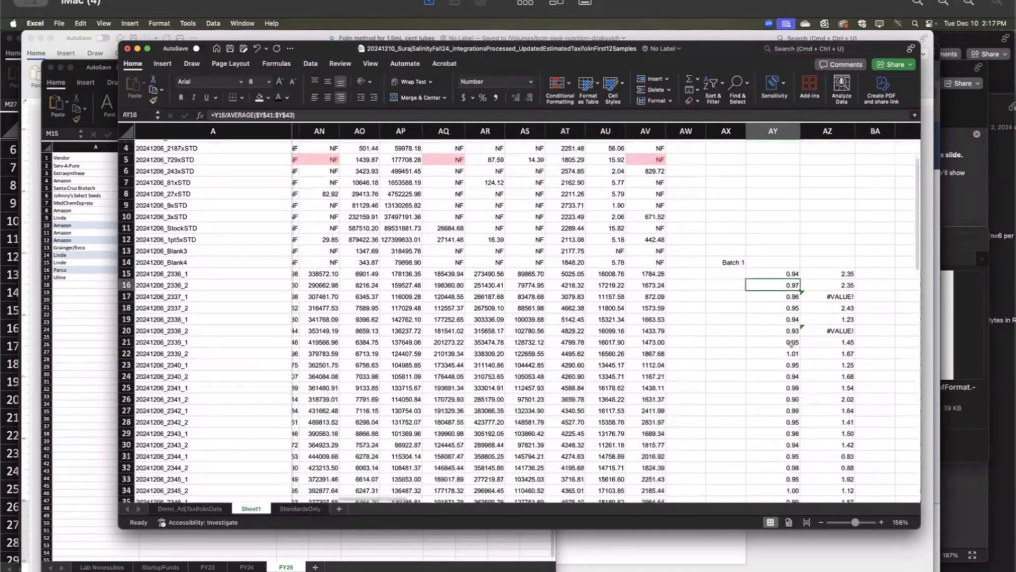
scroll(848, 273, up, 1)
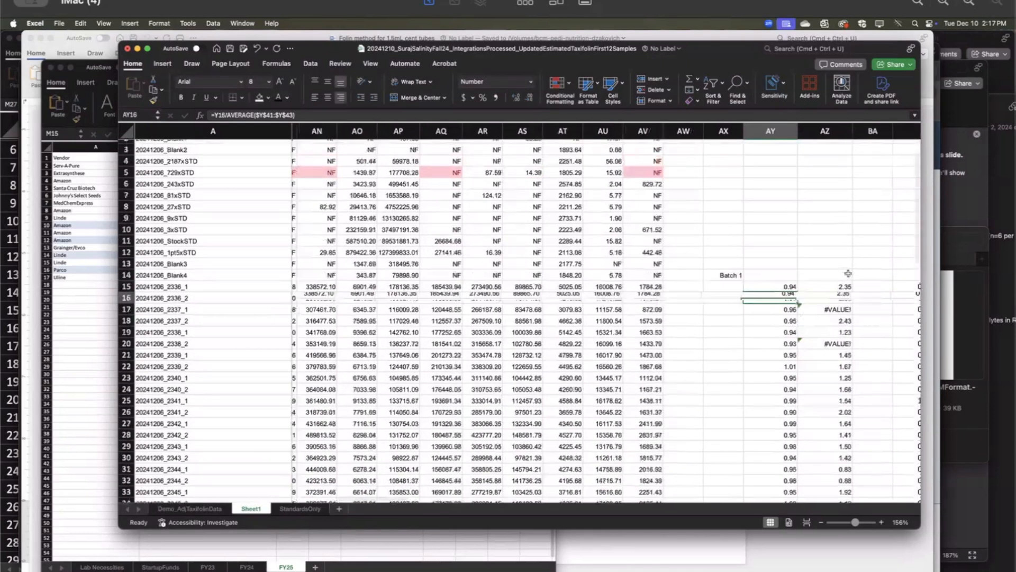
scroll(848, 273, up, 2)
scroll(847, 273, down, 1)
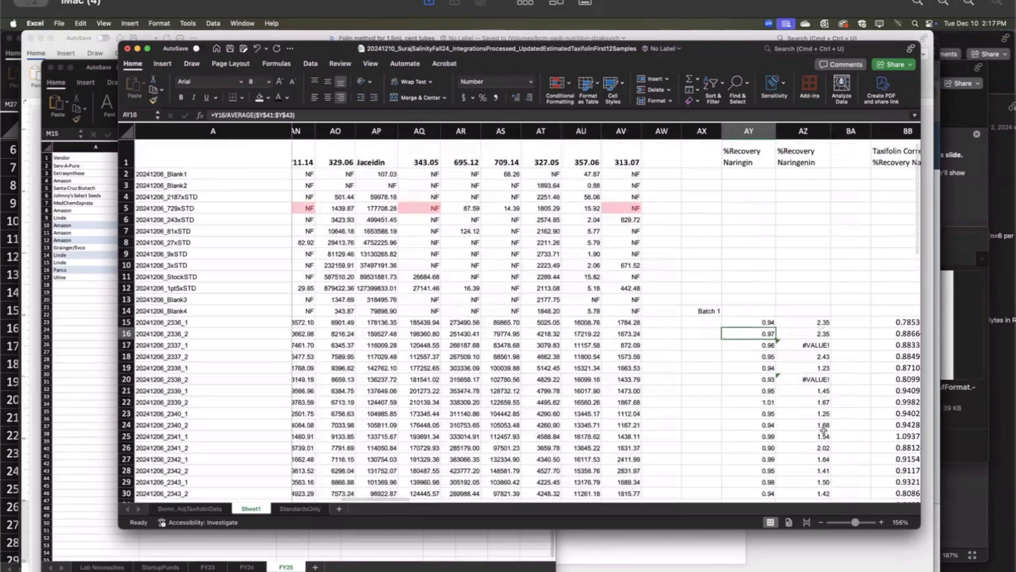
Step: Open the Batch 1 Naringenin % recovery formula in AZ15 and trace its sample reference to the Naringenin column
double_click(822, 322)
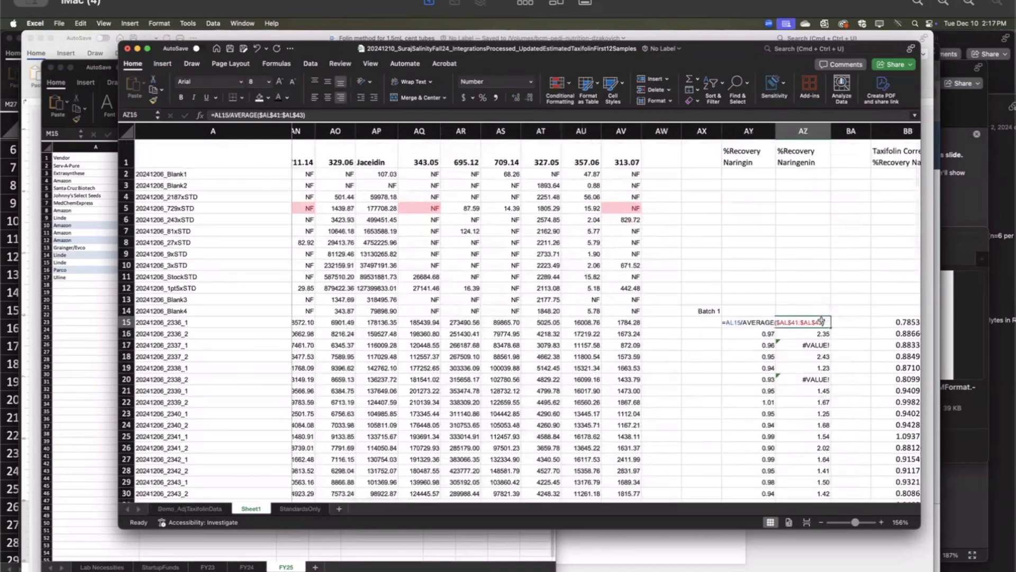
scroll(822, 321, down, 2)
scroll(437, 322, down, 2)
scroll(437, 323, left, 5)
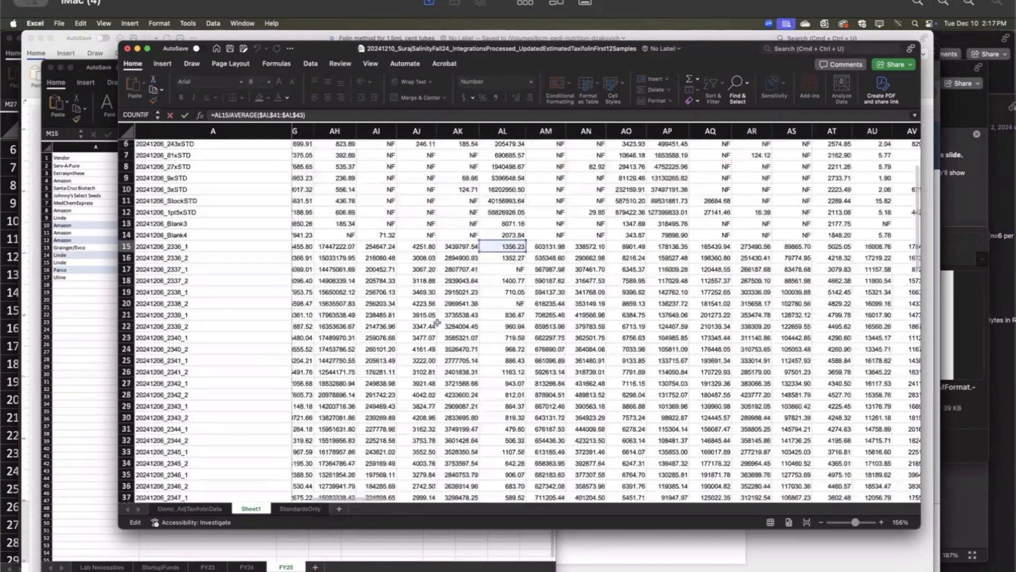
scroll(437, 323, up, 2)
scroll(437, 322, left, 1)
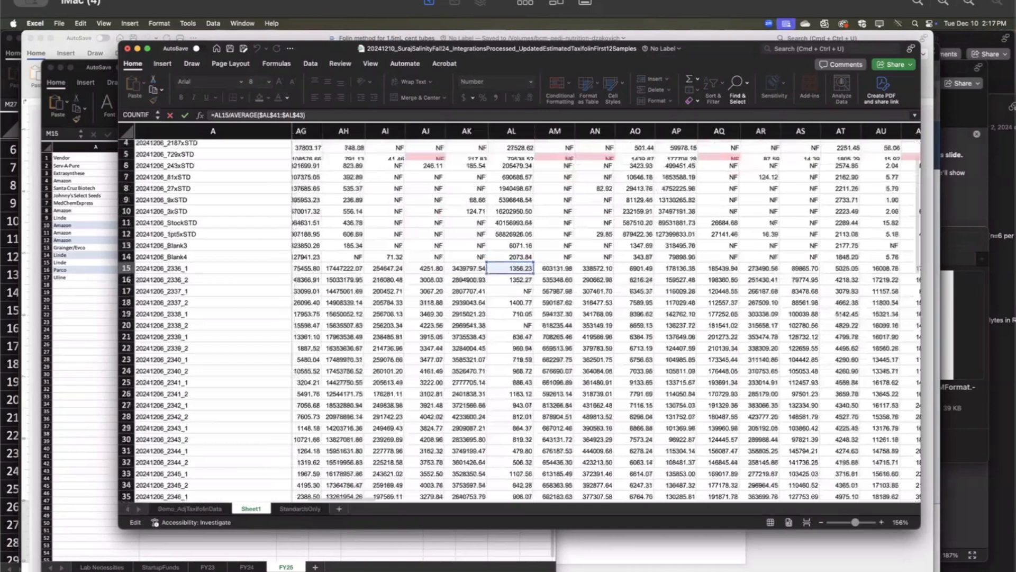
scroll(497, 256, up, 3)
scroll(497, 255, left, 1)
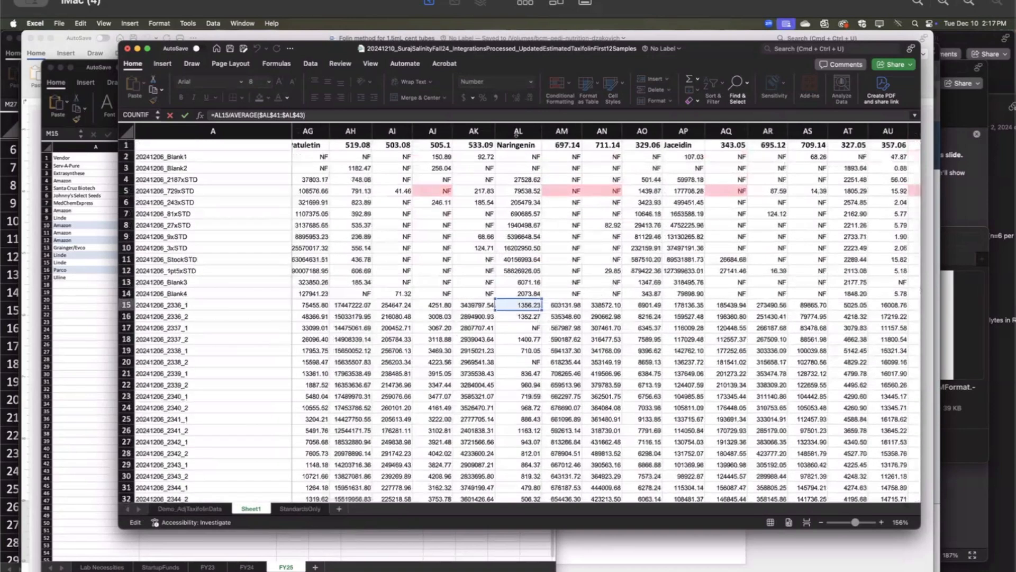
Step: Follow the Naringenin areas down towards the IS Ext1 rows averaged in the formula, and leave the formula without changing it
scroll(515, 292, down, 2)
scroll(515, 292, left, 1)
scroll(515, 292, down, 4)
scroll(515, 292, left, 1)
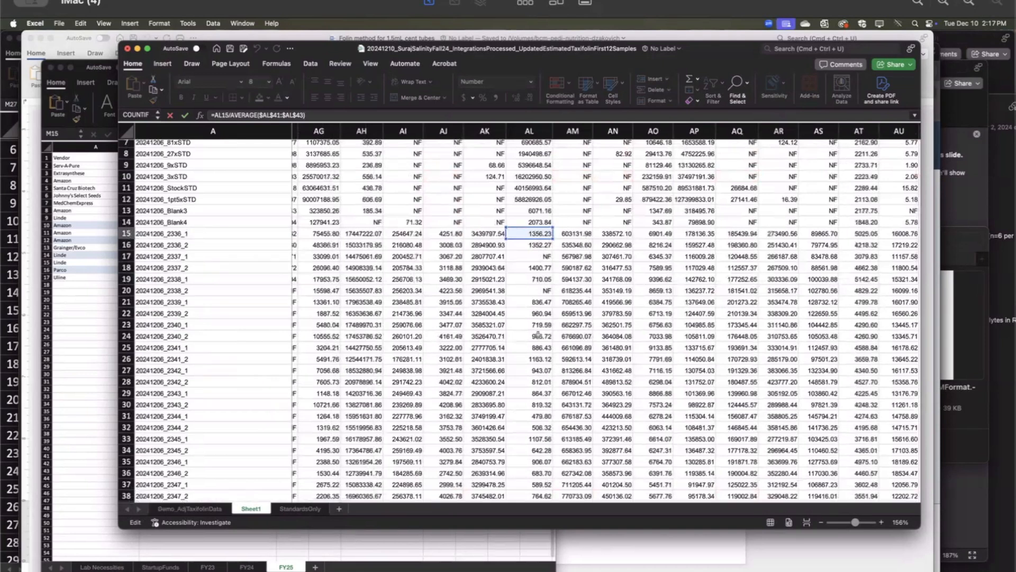
scroll(531, 303, down, 3)
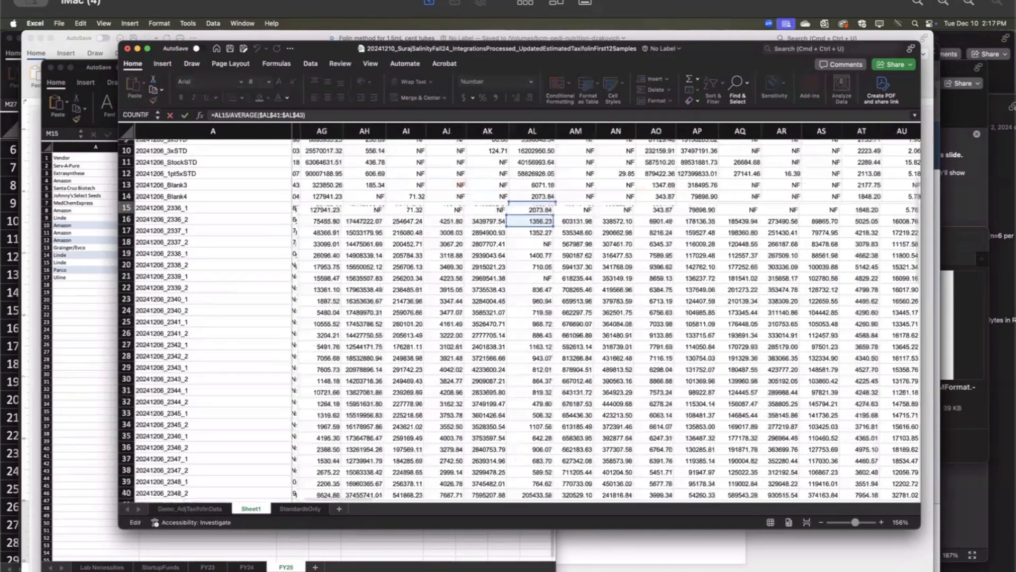
scroll(520, 313, down, 4)
key(Escape)
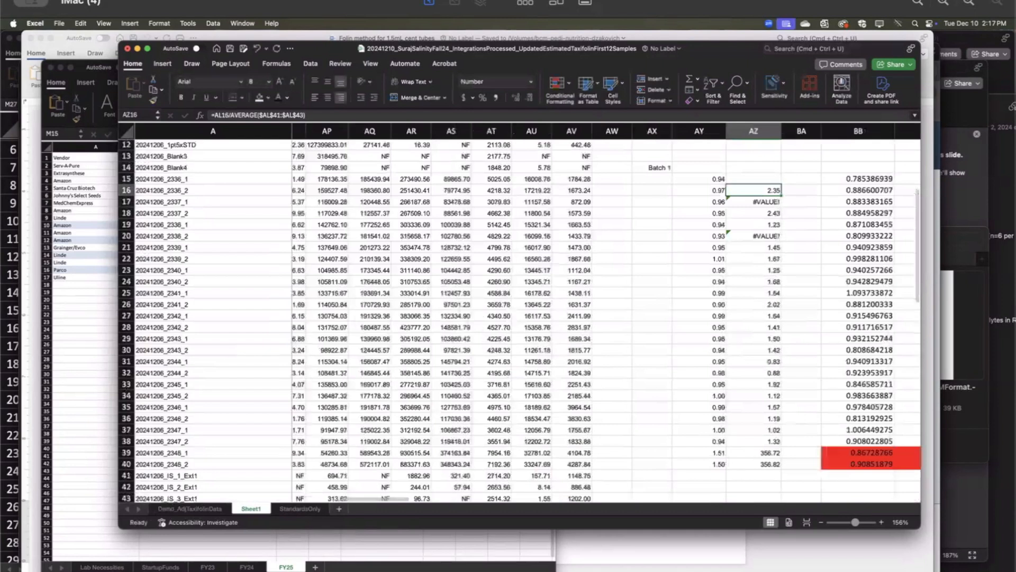
Step: Select the Naringenin % recovery values of sample 2336's two replicates in AZ15:AZ16 for review
scroll(778, 219, right, 1)
click(749, 157)
click(748, 179)
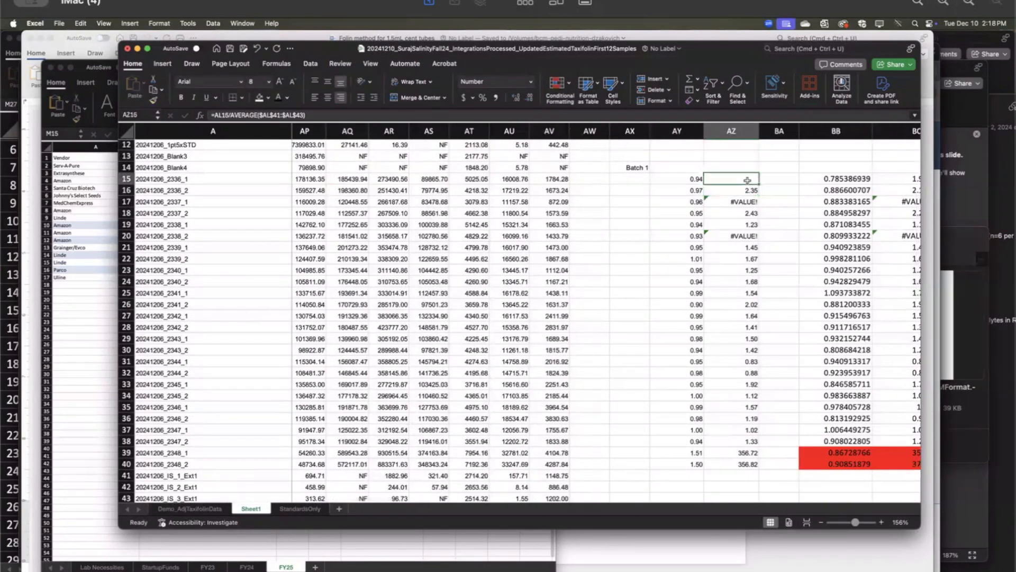
drag(759, 184, 756, 200)
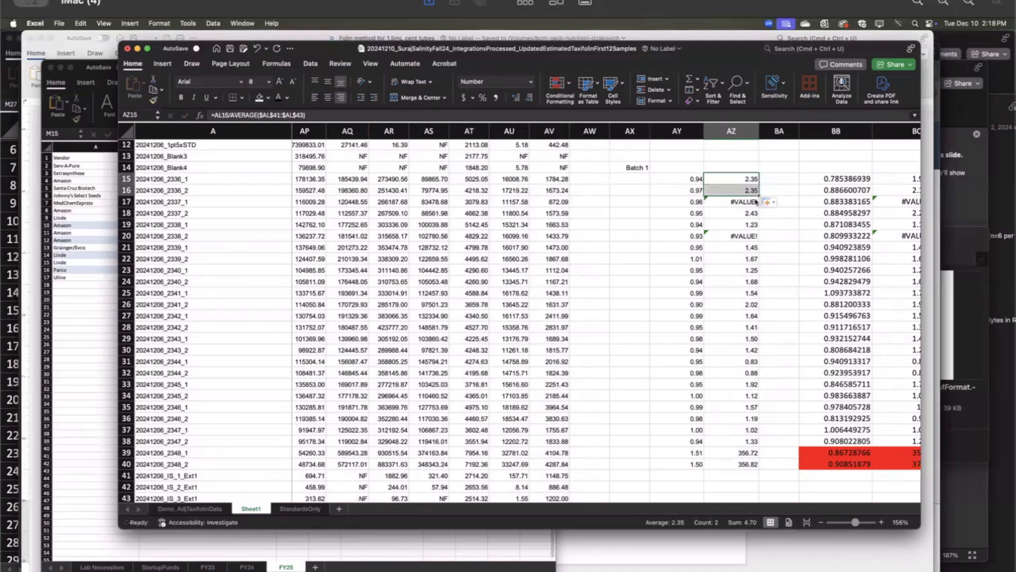
click(748, 190)
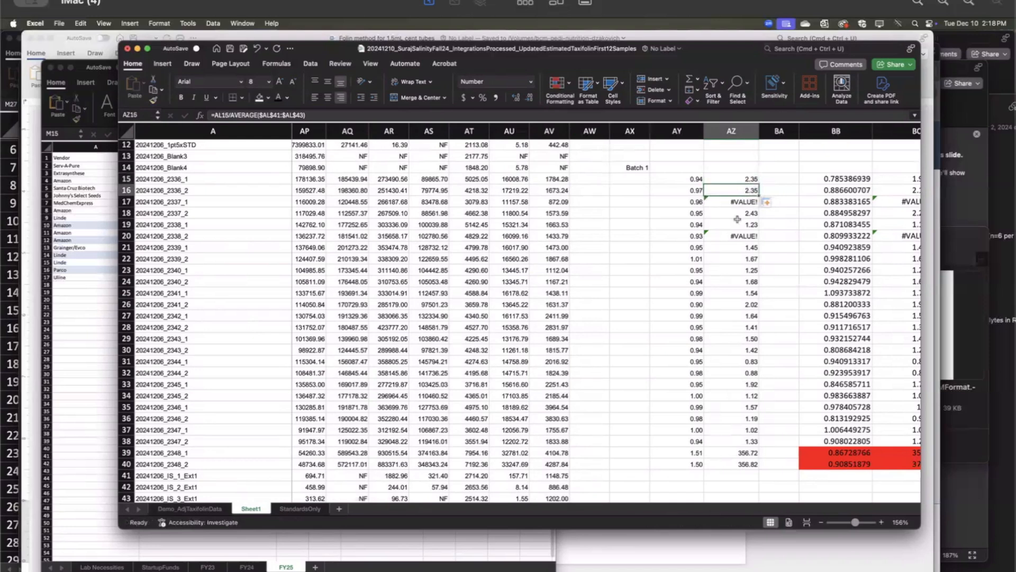
Step: Compare the Batch 1 Naringenin recoveries with the Naringin recoveries, selecting AZ15, AZ16 and AY31
scroll(737, 219, right, 1)
scroll(737, 219, down, 1)
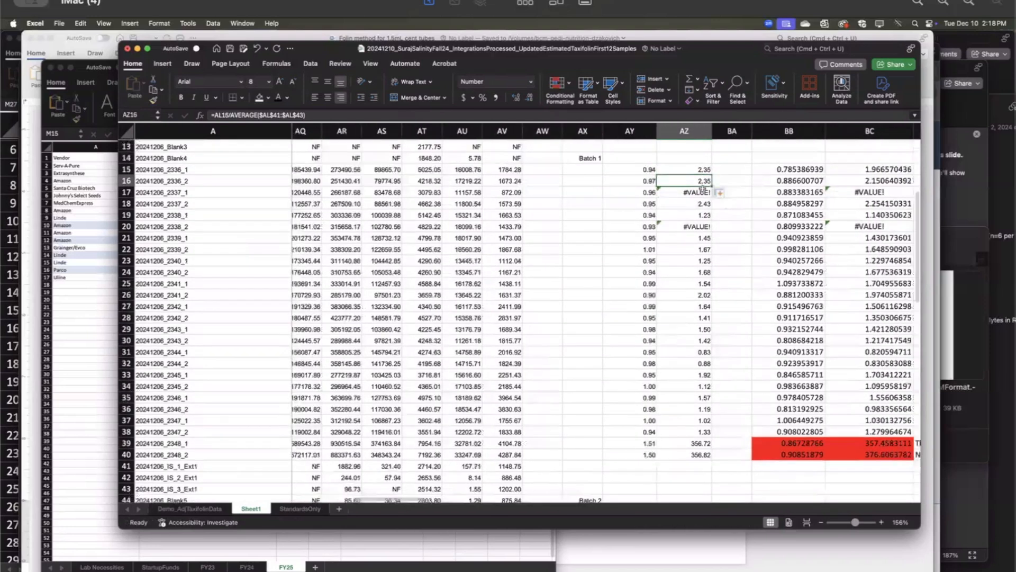
click(698, 169)
click(698, 178)
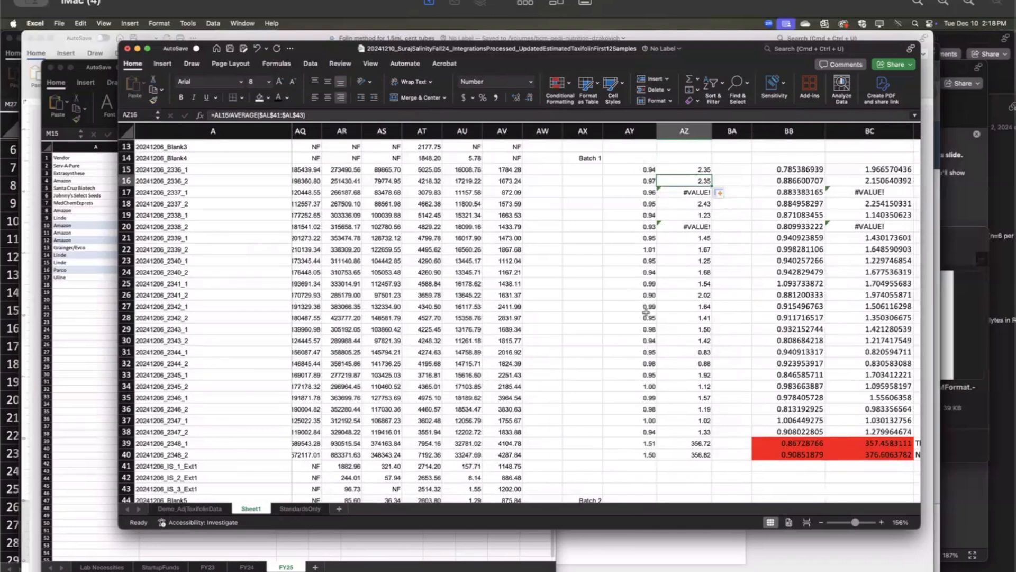
click(639, 352)
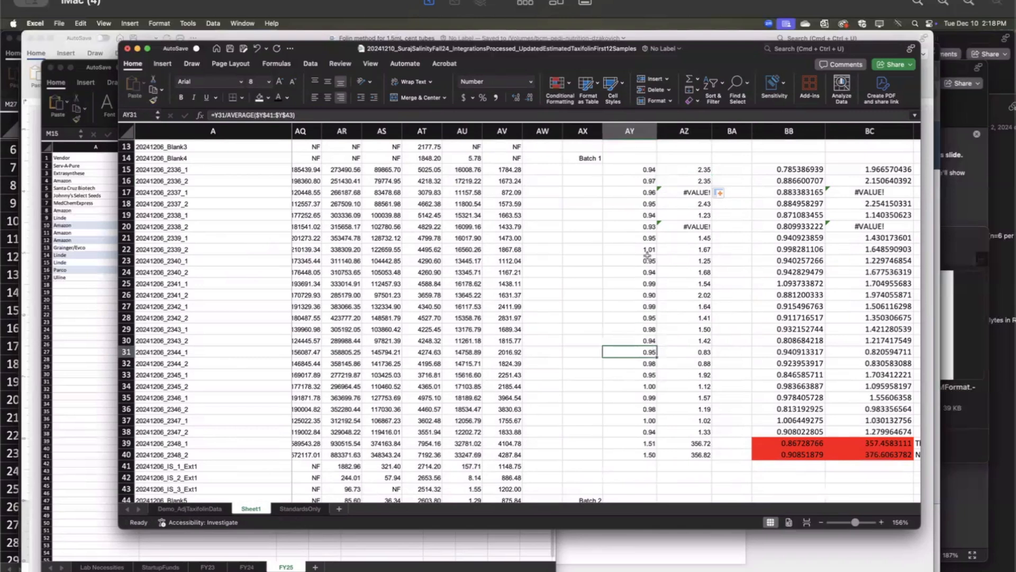
scroll(621, 266, up, 3)
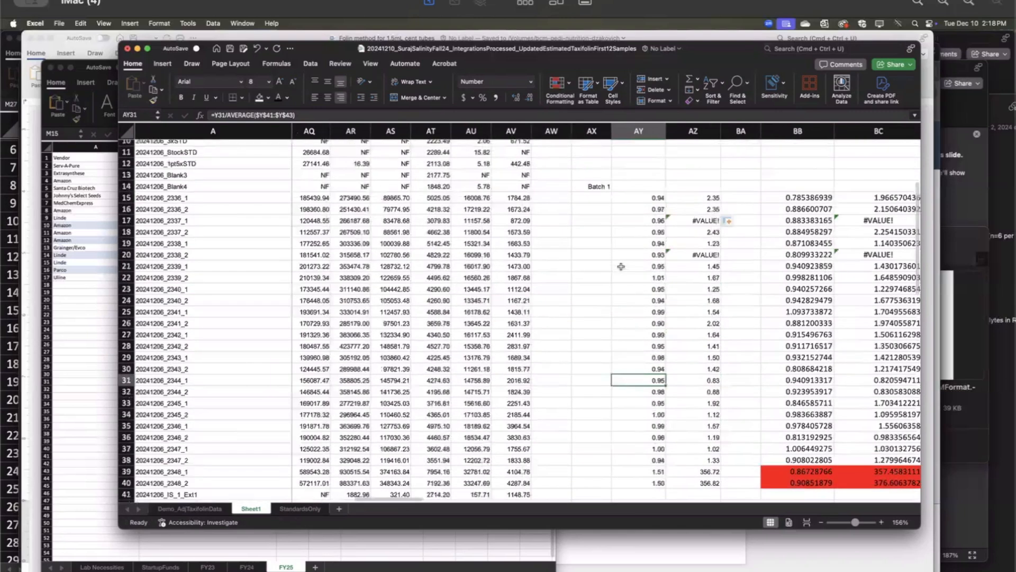
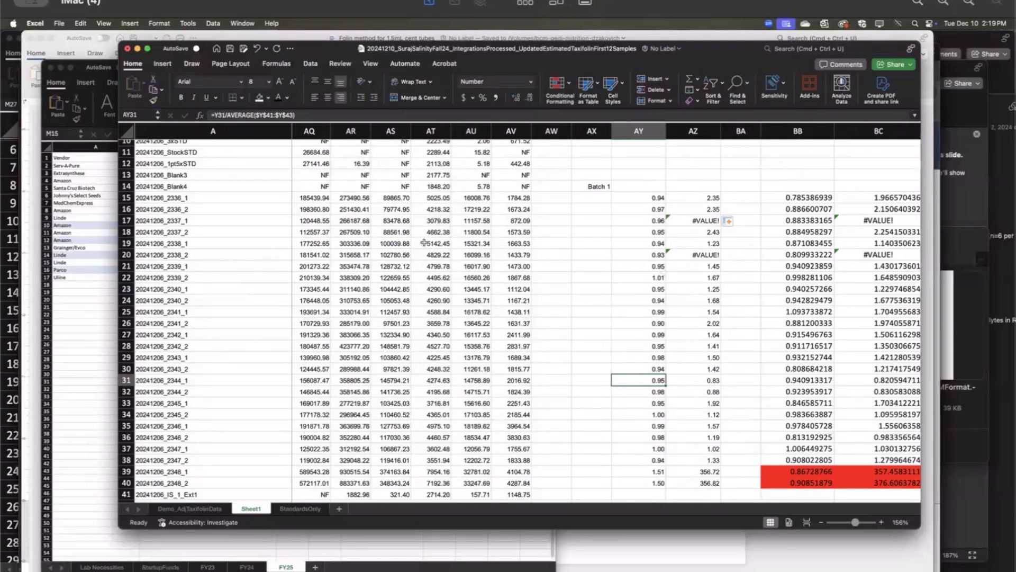
Step: Examine the raw Taxifolin peak areas in column L, then return to the taxifolin-corrected recovery columns
scroll(424, 242, left, 10)
scroll(423, 242, up, 3)
scroll(423, 242, left, 5)
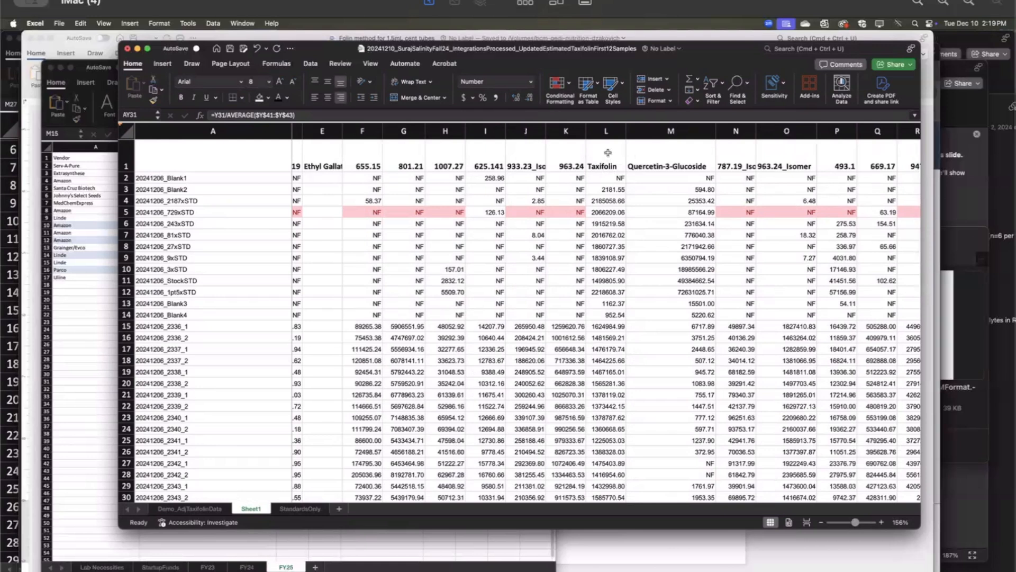
scroll(622, 281, right, 10)
scroll(623, 280, down, 3)
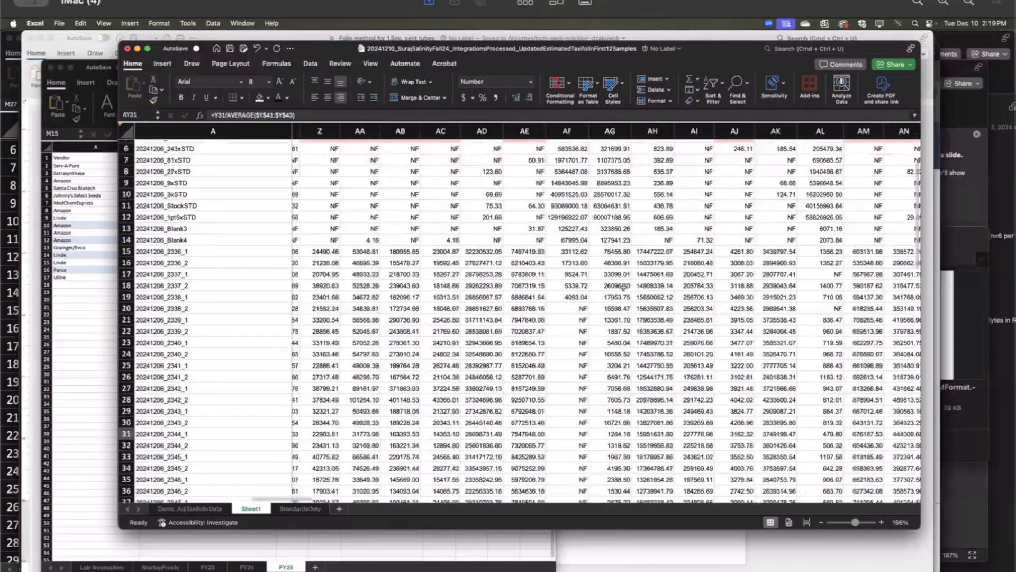
scroll(622, 287, right, 10)
scroll(623, 286, down, 1)
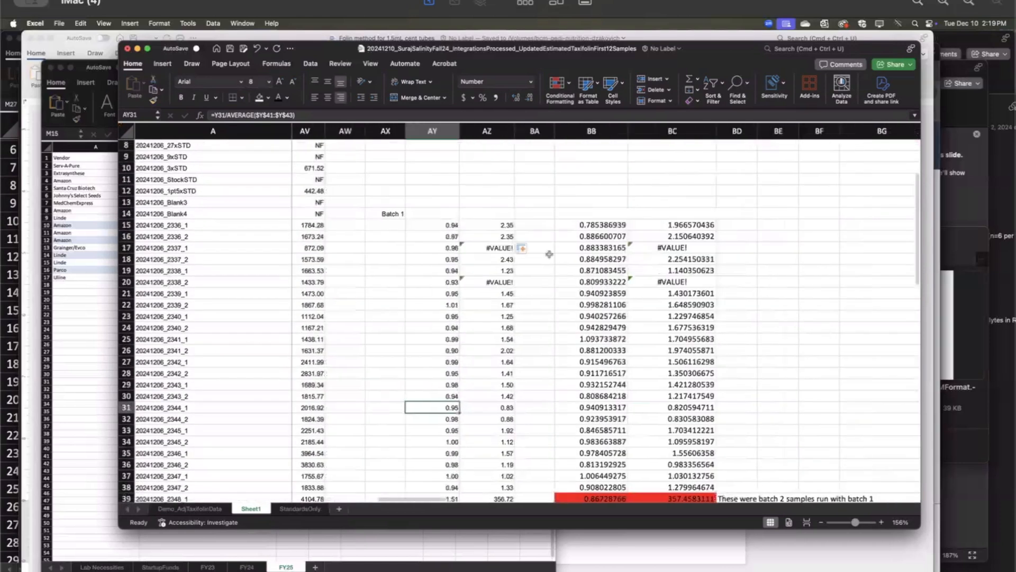
Step: Open the taxifolin-corrected Naringin recovery formula in BB15 and trace its references to the sample's Naringin and Taxifolin areas
scroll(524, 257, up, 2)
double_click(605, 262)
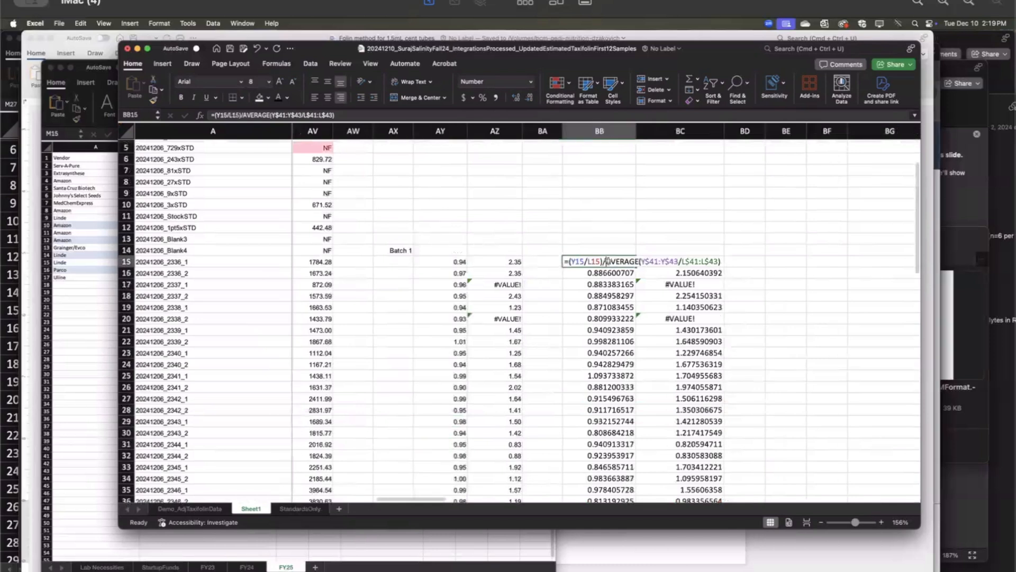
scroll(541, 260, left, 14)
scroll(476, 261, up, 1)
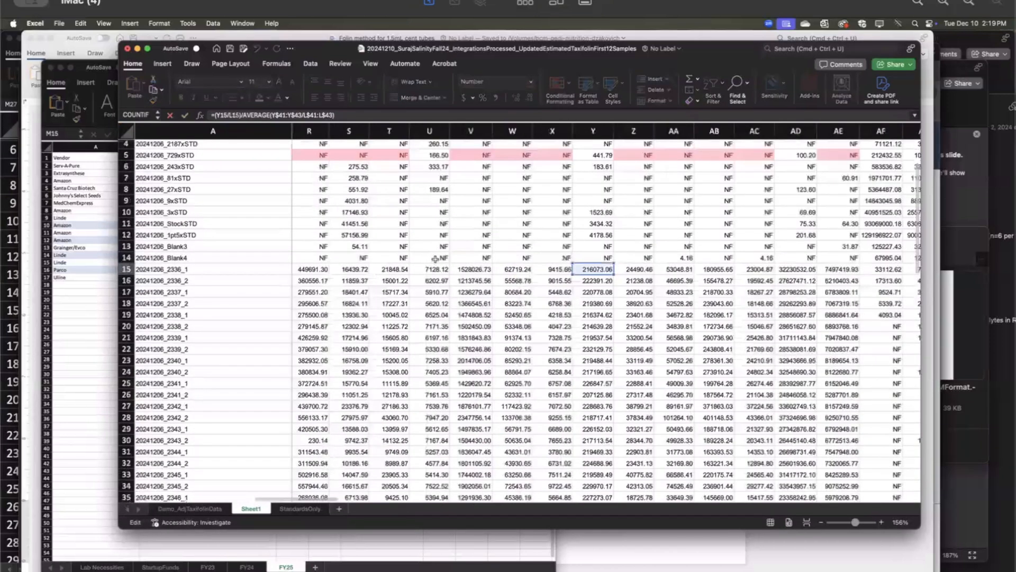
scroll(503, 255, up, 2)
scroll(503, 255, up, 2)
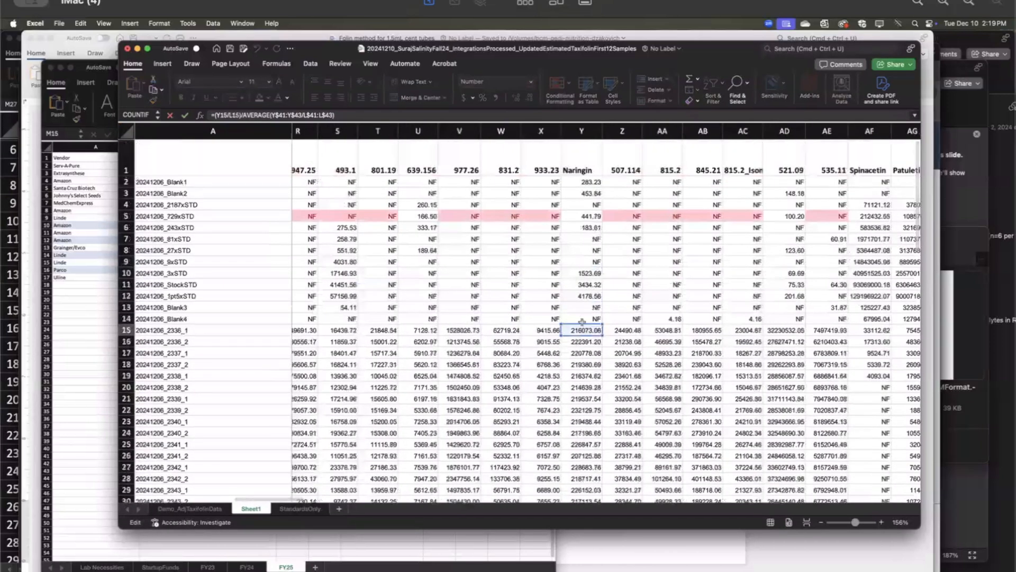
scroll(501, 332, left, 9)
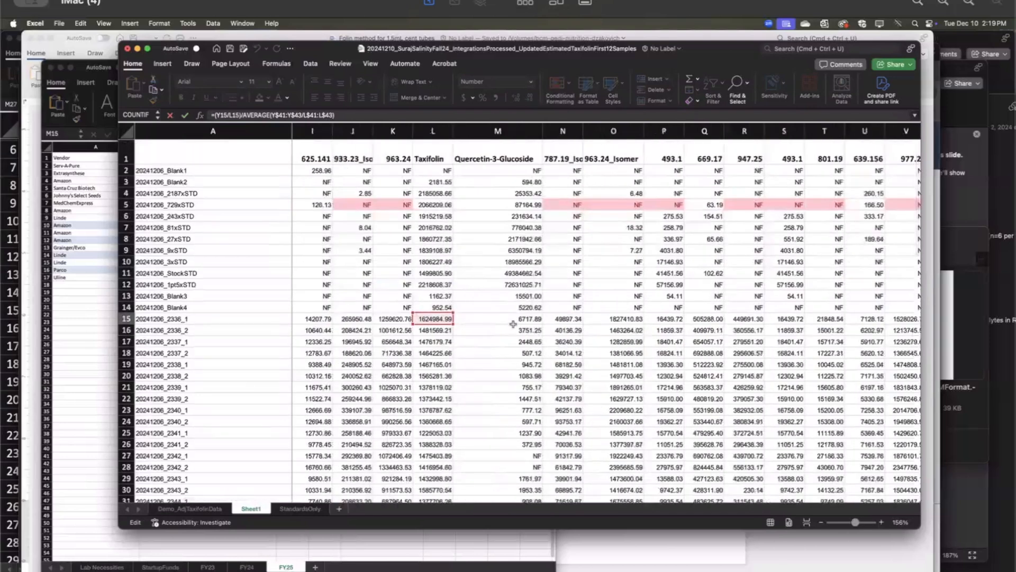
Step: Trace the BB15 formula's averaged IS Ext1 areas in Y41:Y43 and L41:L43, and leave the formula without changing it
scroll(559, 321, down, 3)
scroll(560, 321, right, 2)
scroll(559, 321, down, 8)
scroll(560, 322, right, 2)
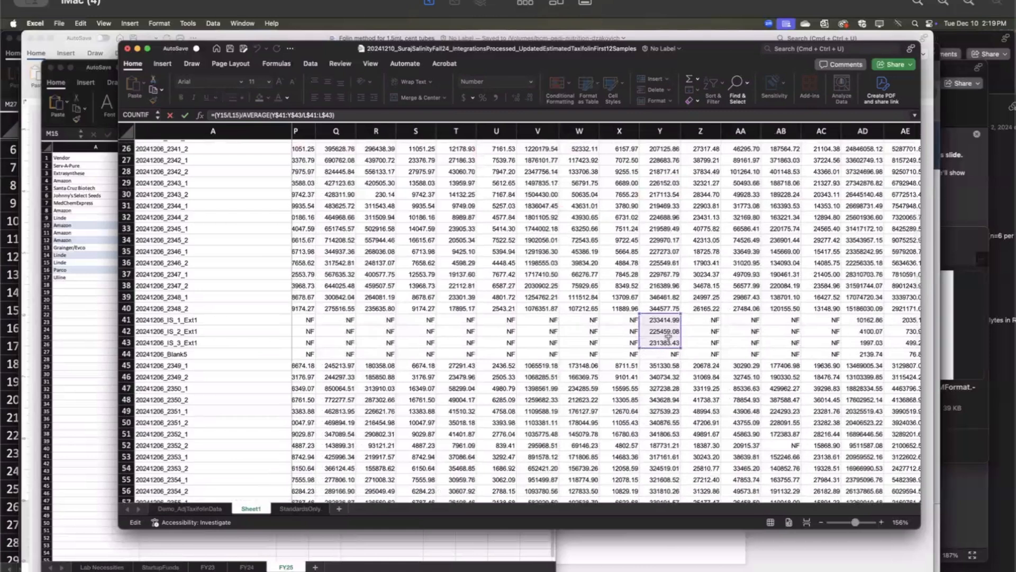
scroll(384, 313, left, 3)
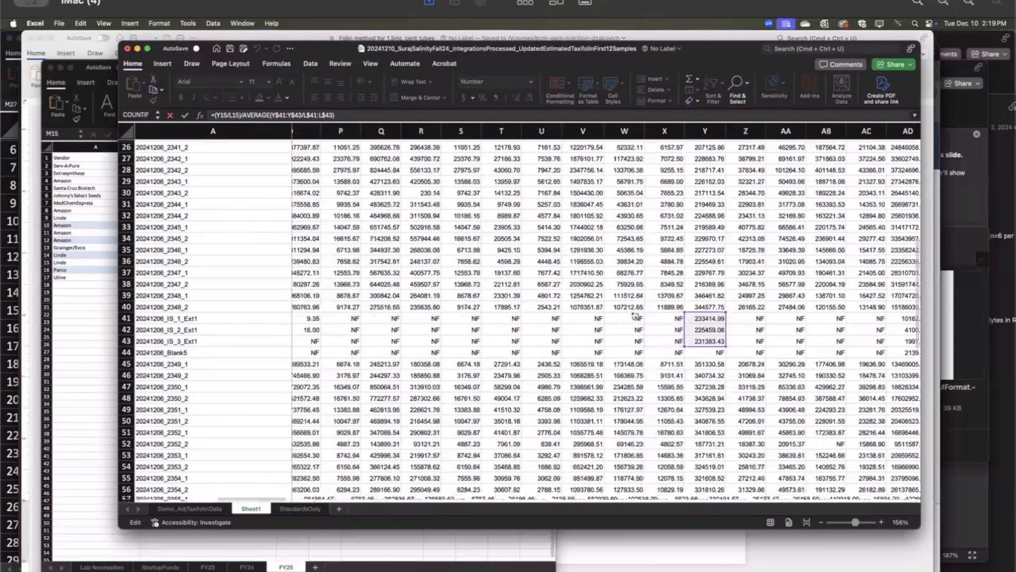
click(385, 324)
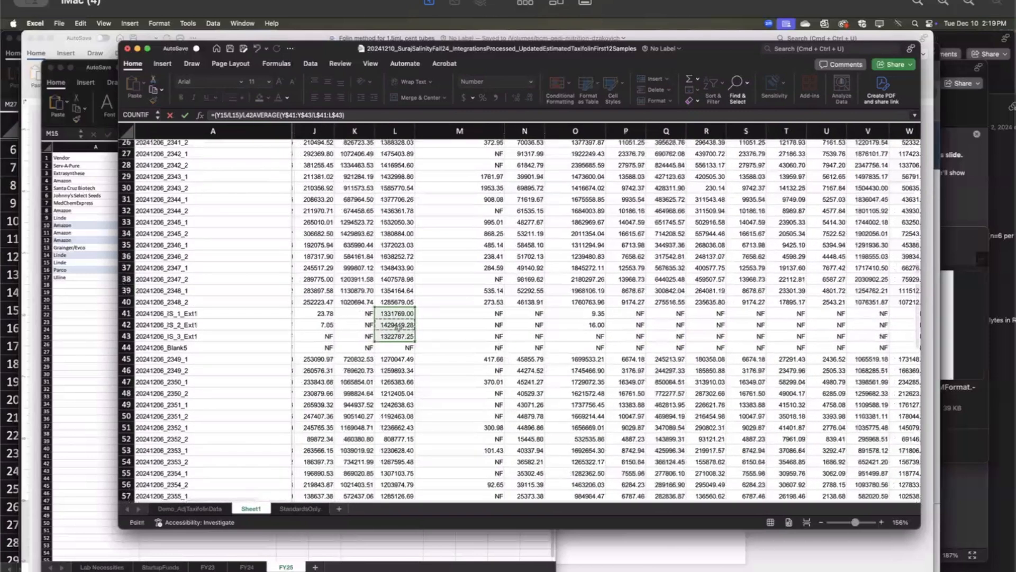
scroll(460, 319, right, 2)
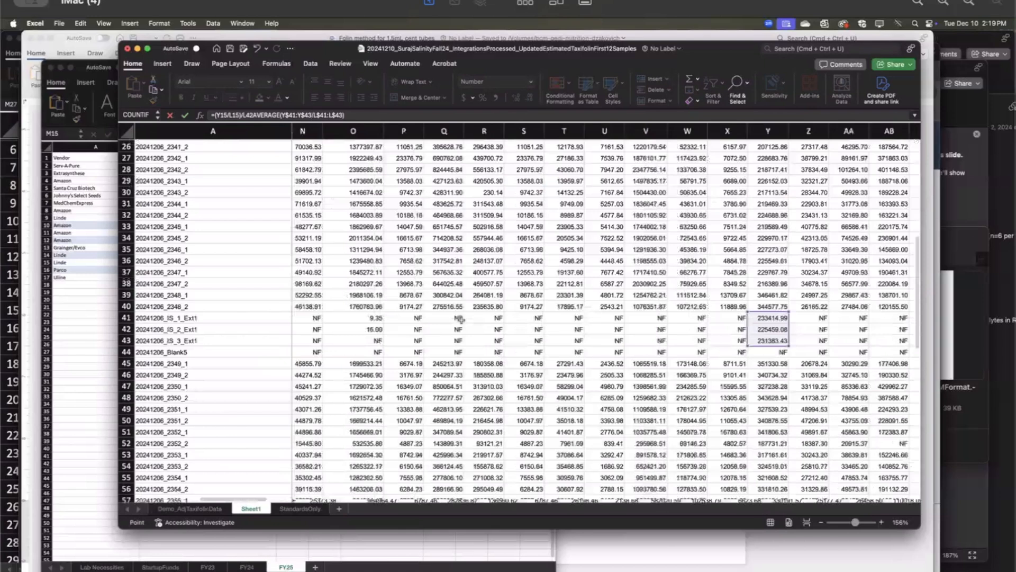
scroll(460, 319, up, 8)
scroll(460, 320, right, 5)
key(Escape)
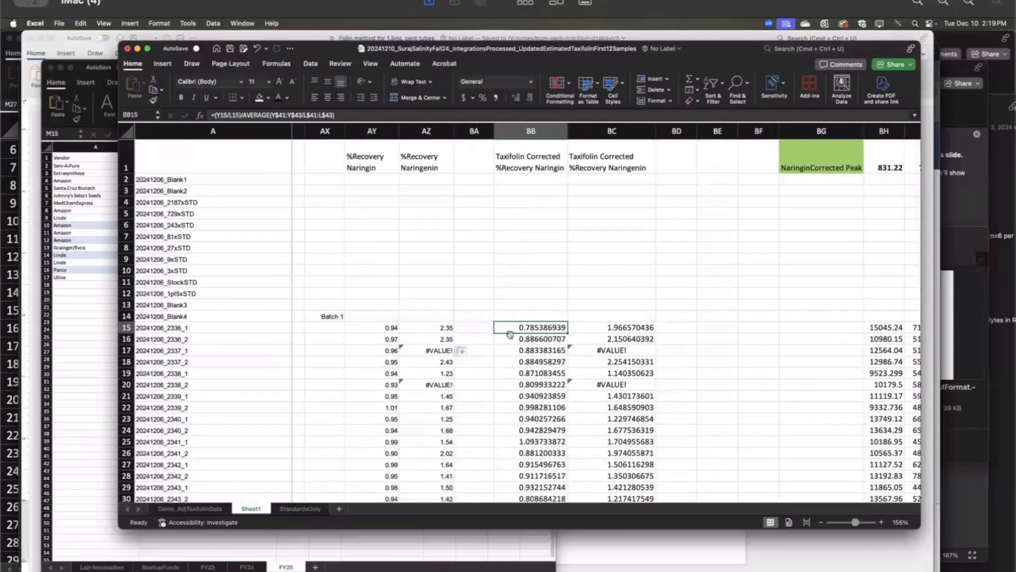
Step: Open the Naringin-corrected peak area formula =C15/$BB15 in BH15 for inspection
scroll(558, 331, down, 1)
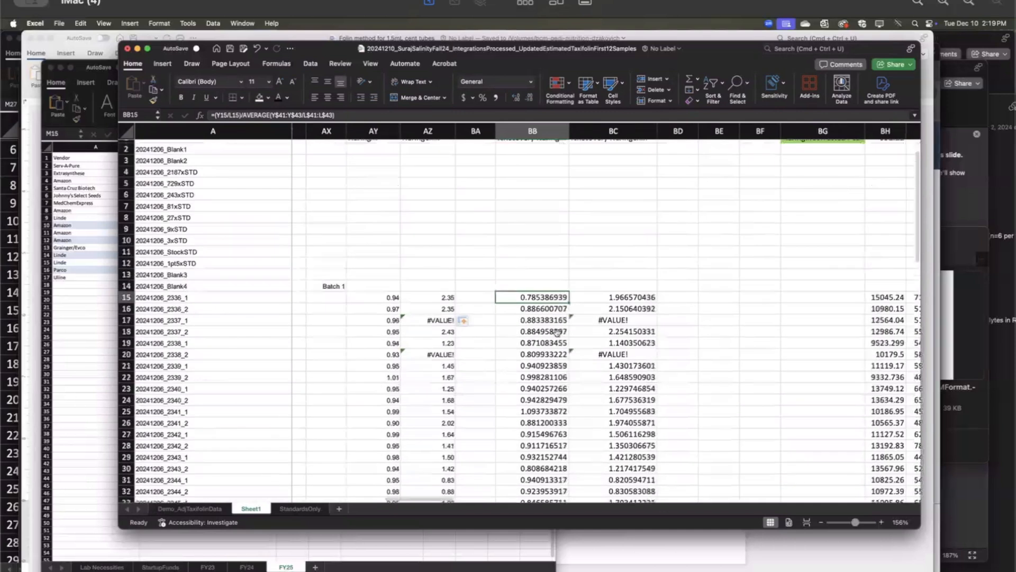
scroll(497, 299, up, 1)
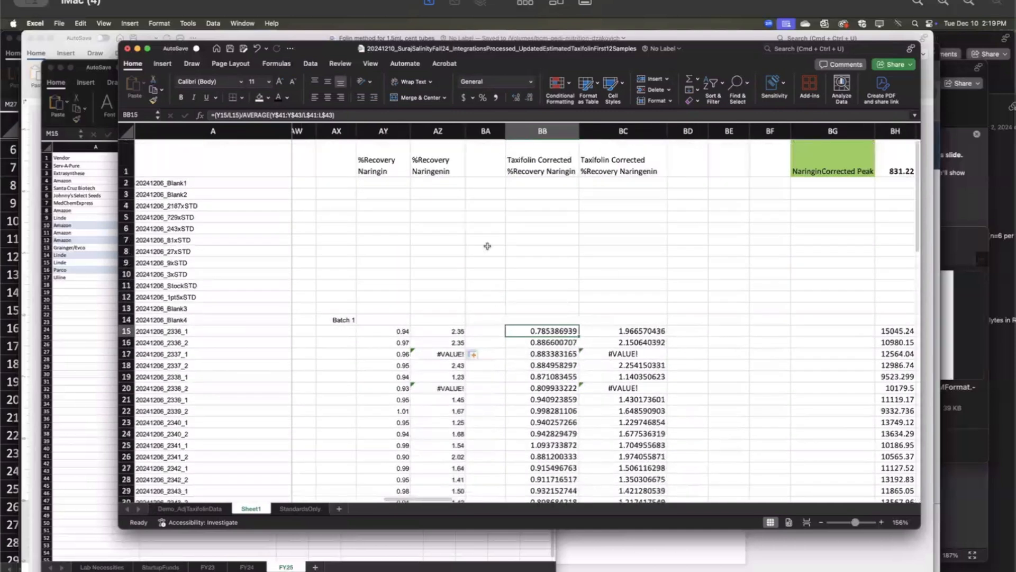
scroll(487, 246, right, 3)
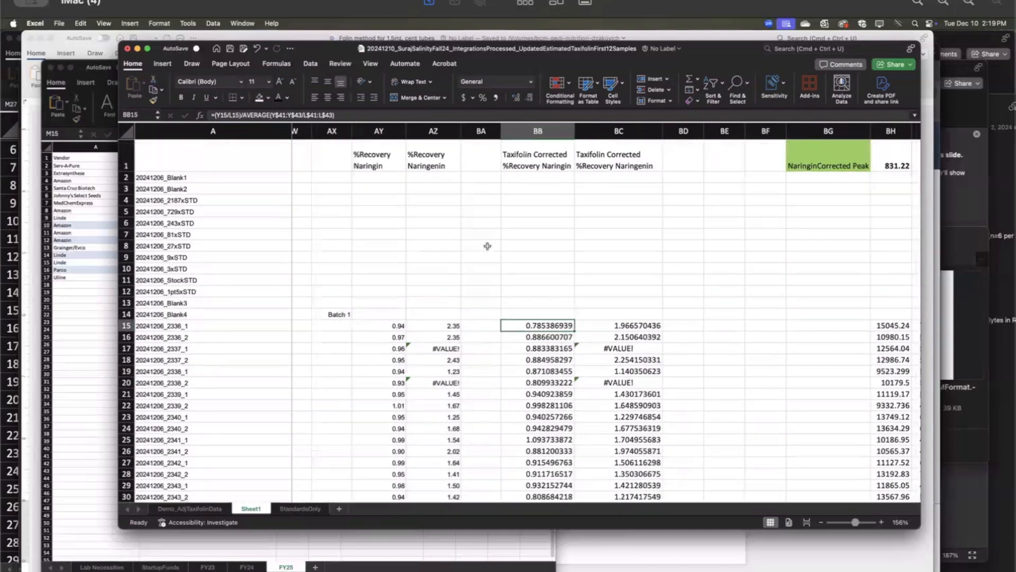
scroll(488, 247, right, 5)
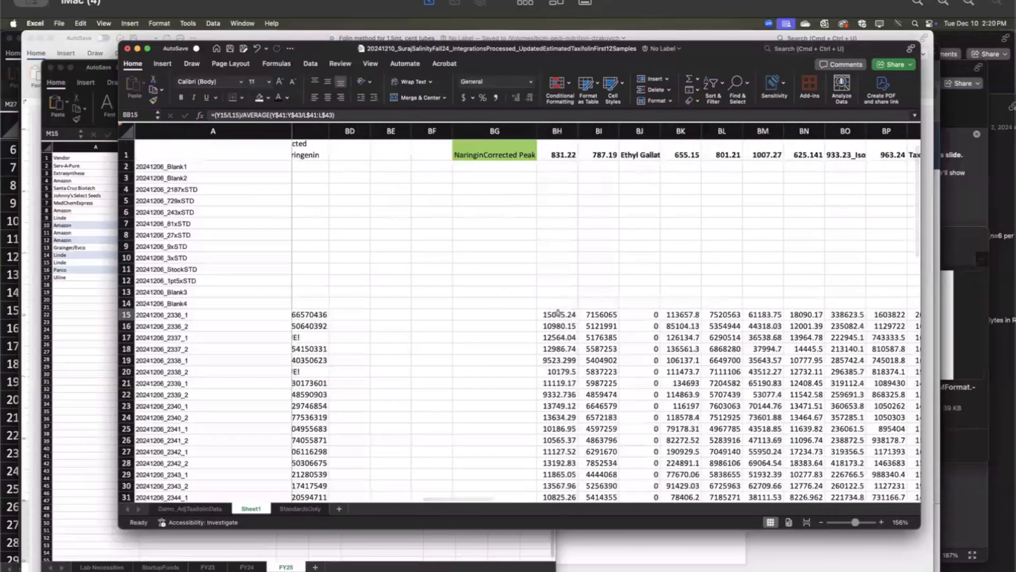
click(554, 314)
text(=C15/$BB15)
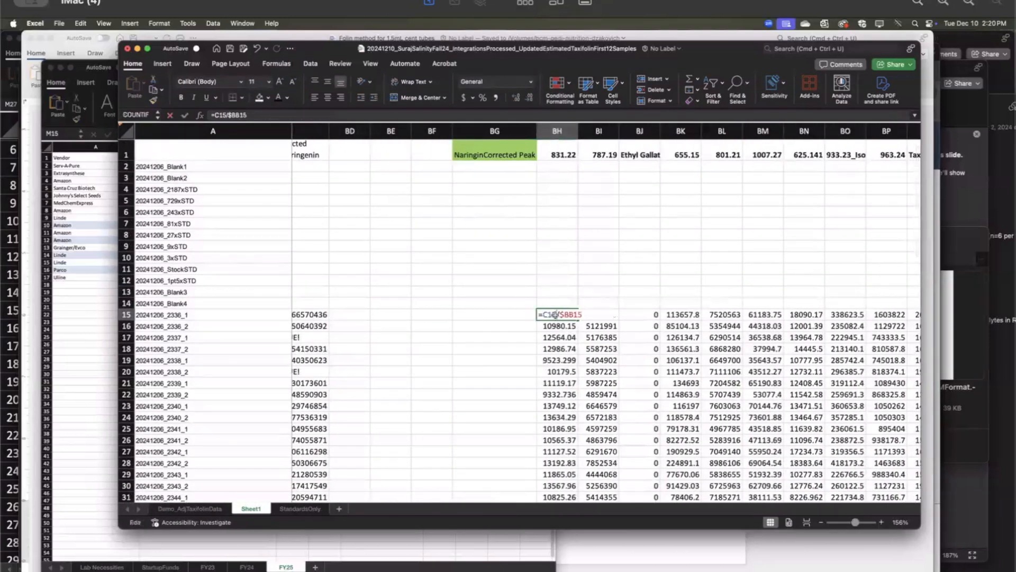
Step: Trace the BH15 formula's references to the raw peak area in C15 and the corrected recovery in BB15, leaving the formula unchanged
scroll(406, 324, left, 8)
scroll(407, 329, left, 15)
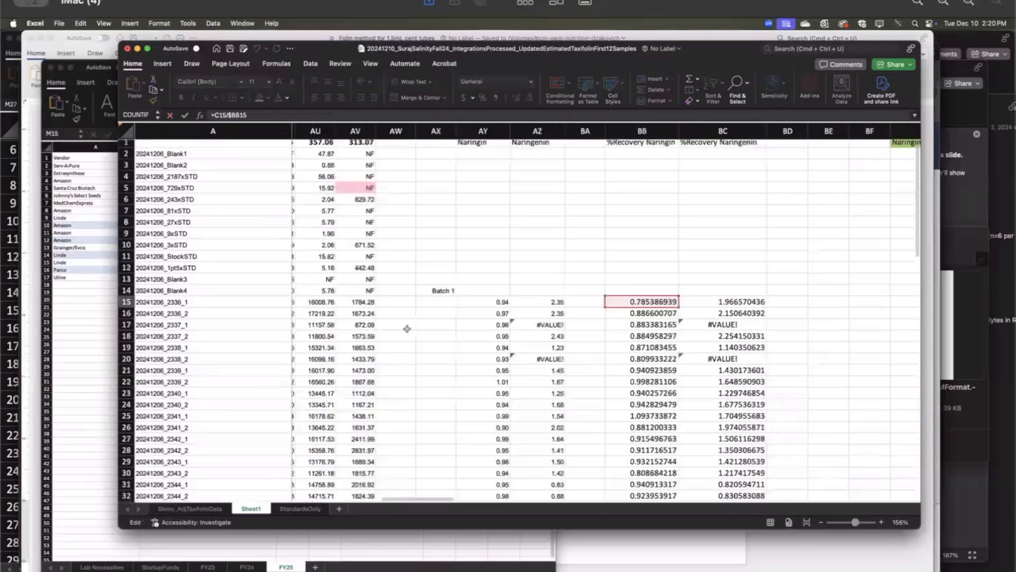
scroll(406, 328, left, 15)
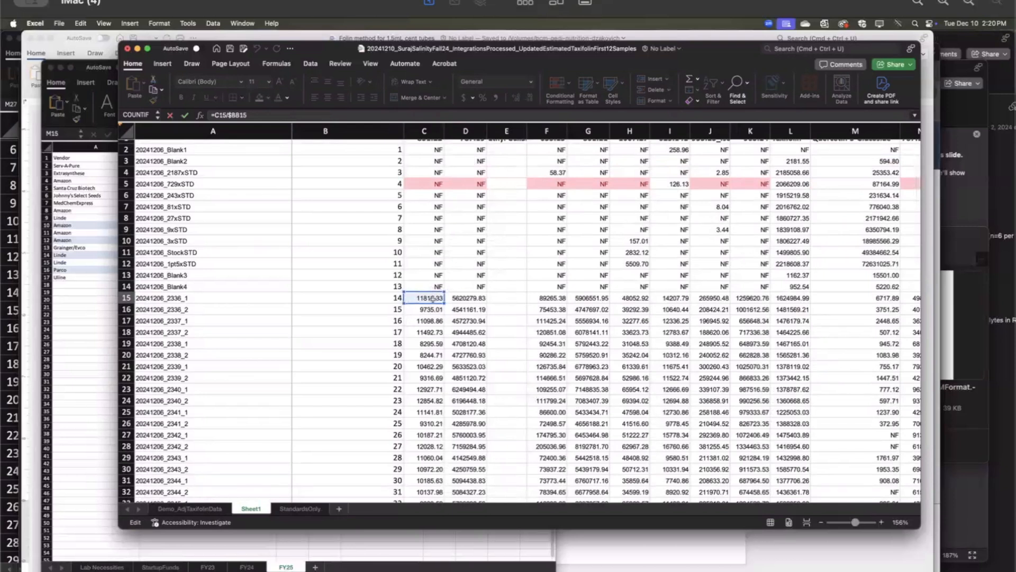
scroll(450, 300, right, 15)
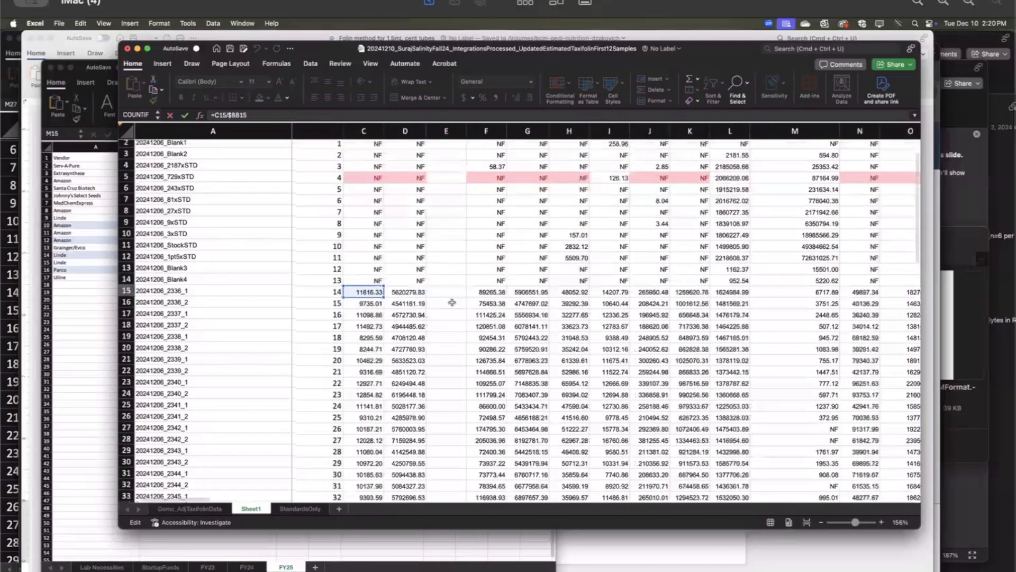
scroll(451, 301, right, 15)
scroll(529, 281, down, 1)
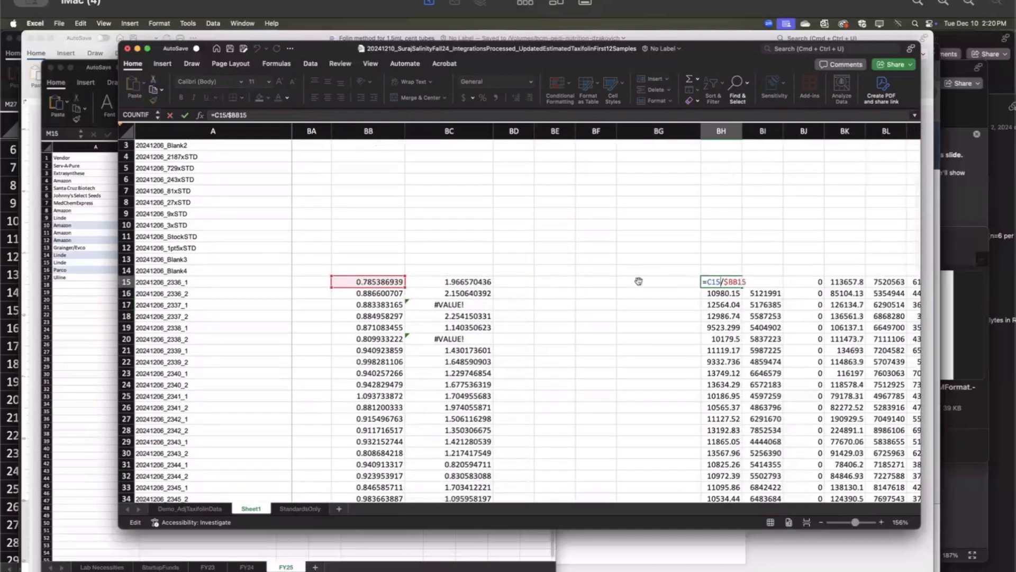
click(719, 276)
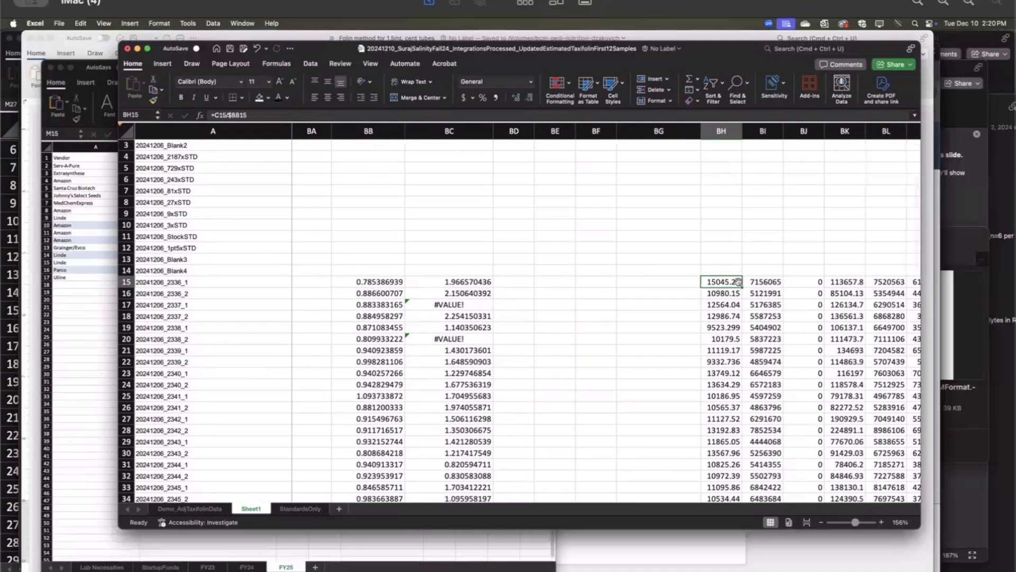
Step: Survey the Naringin-corrected peak area columns from BH onward, and recheck the BH15 formula's recovery reference without editing it
scroll(738, 281, down, 2)
scroll(737, 282, right, 1)
scroll(737, 281, right, 2)
scroll(738, 281, up, 1)
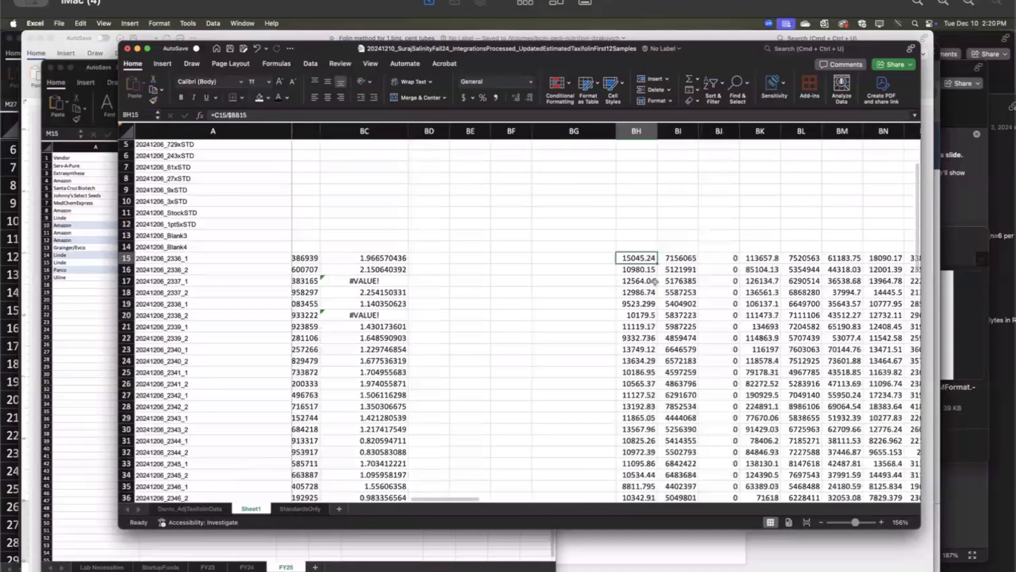
scroll(654, 281, down, 6)
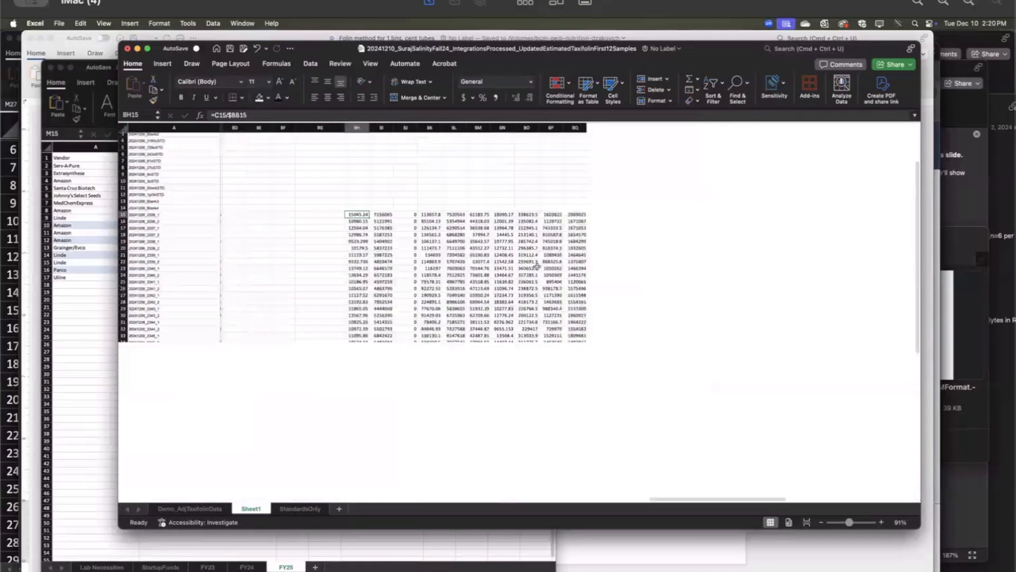
scroll(536, 266, up, 3)
scroll(537, 267, left, 1)
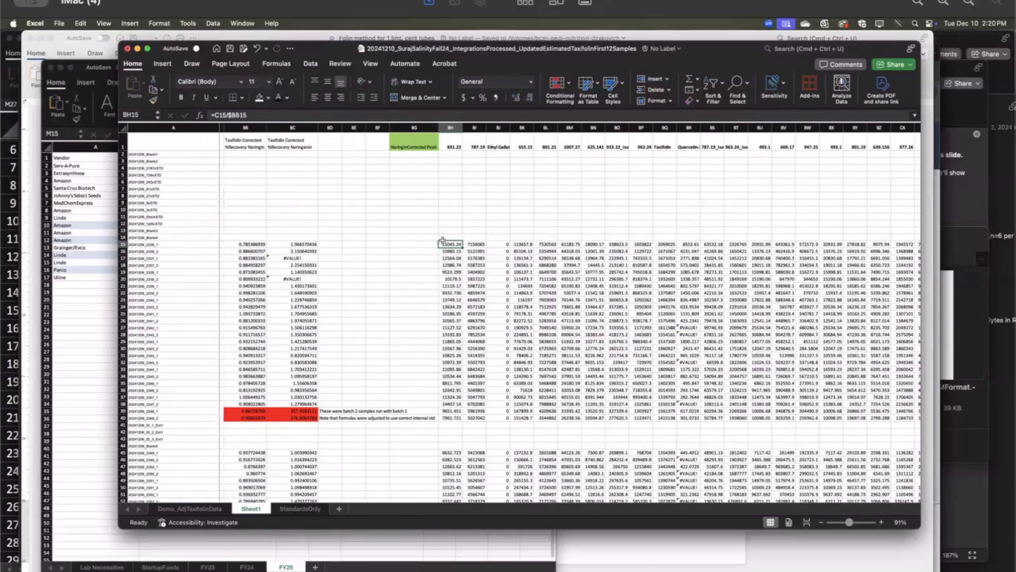
double_click(455, 244)
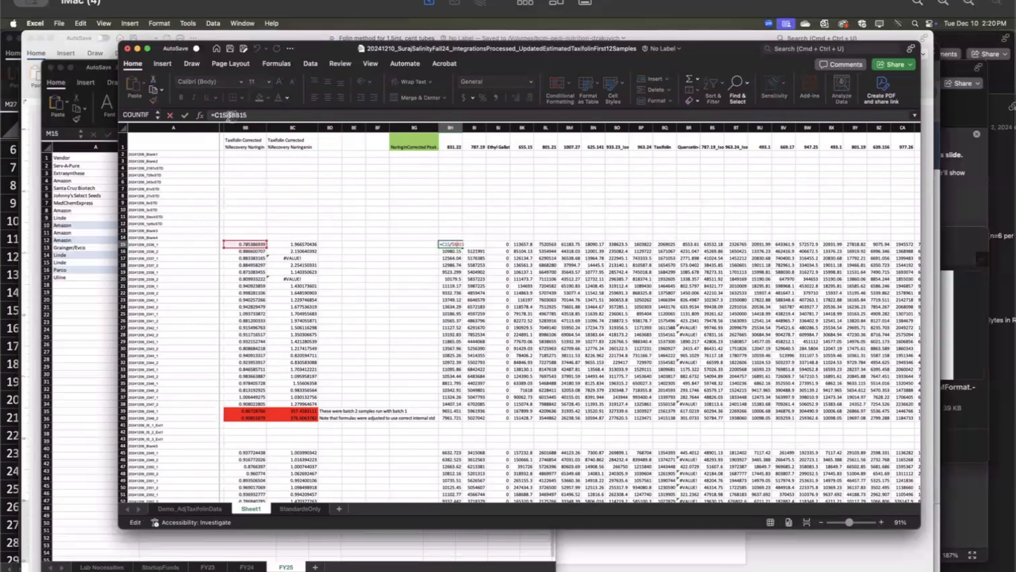
scroll(234, 131, left, 2)
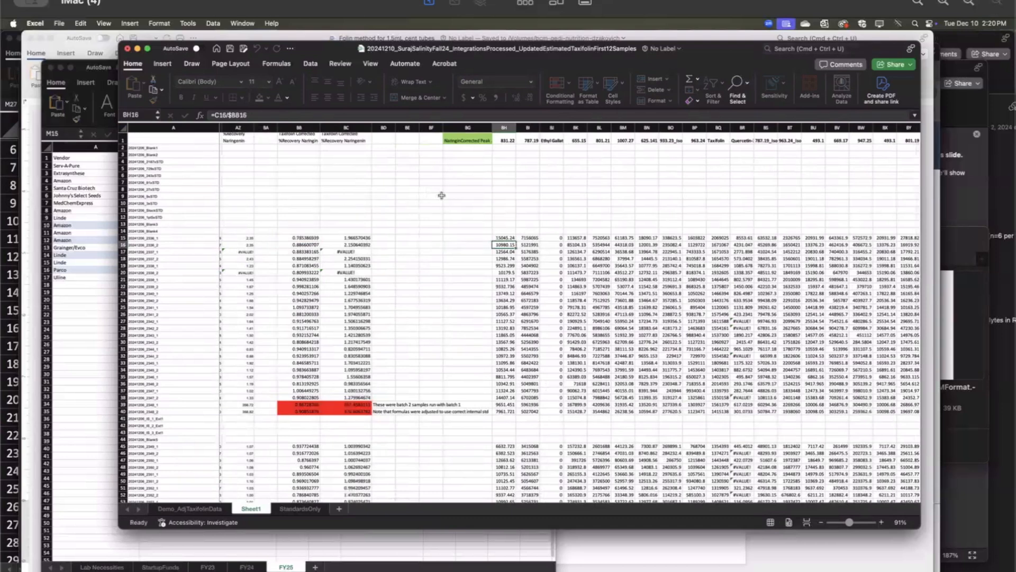
key(Return)
Step: Fill the BH15 formula across to BI15 and inspect the resulting =D15/$BB15 with its column-anchored recovery reference
click(505, 238)
drag(517, 240, 534, 241)
double_click(532, 238)
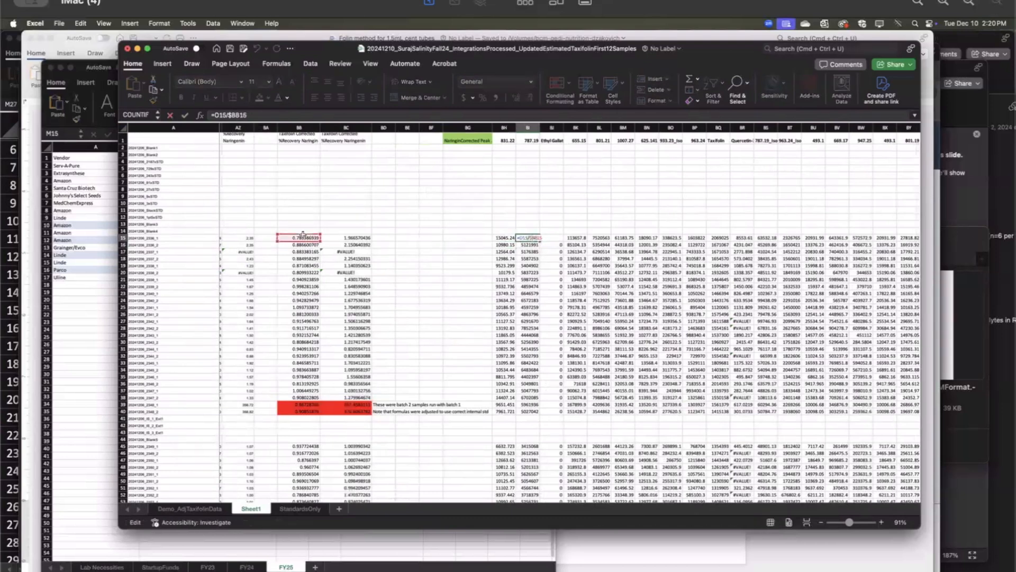
key(Return)
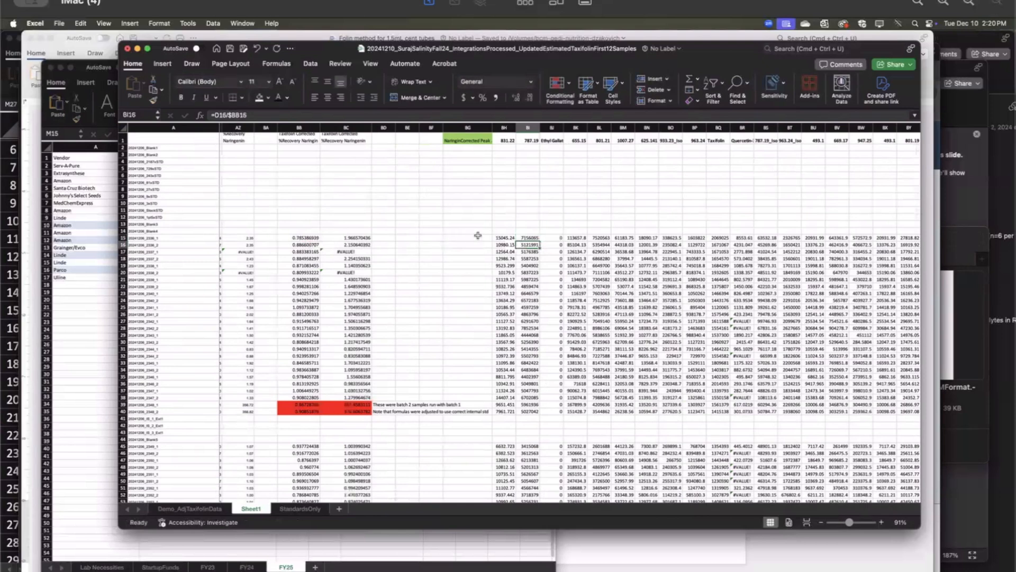
double_click(529, 237)
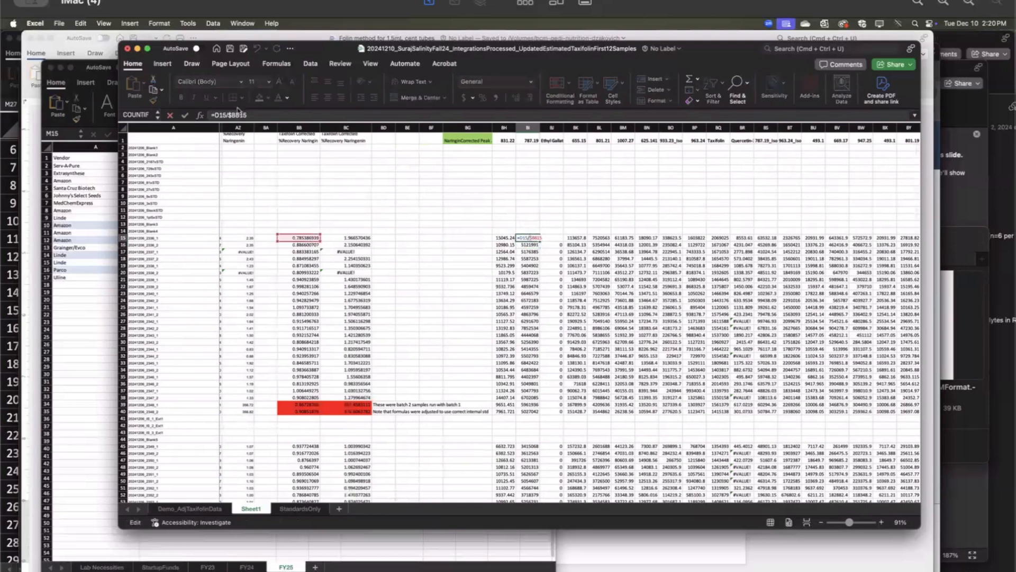
key(Escape)
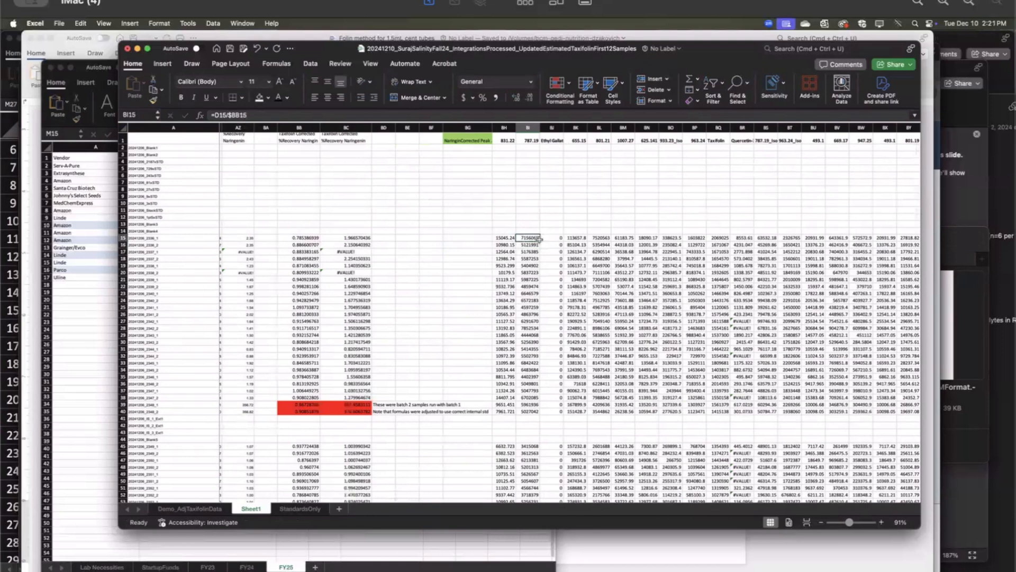
Step: Inspect the BI16 formula =D16/$BB16 to see its row's recovery reference, and leave it as is
click(522, 245)
double_click(522, 244)
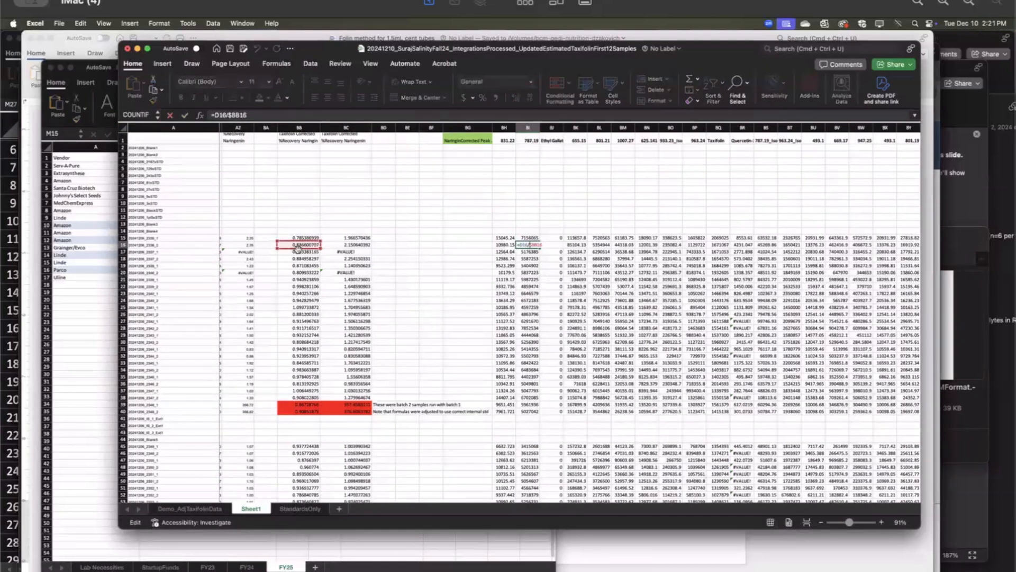
key(Return)
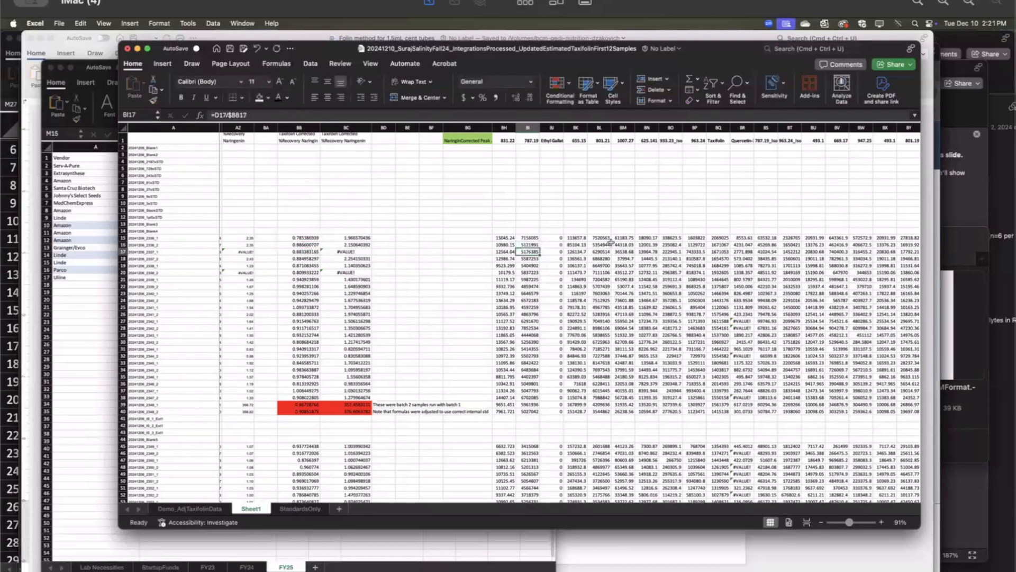
Step: Examine the corrected peak areas across both batches and compare them with the recovery columns beside them
scroll(511, 242, down, 5)
scroll(511, 242, right, 3)
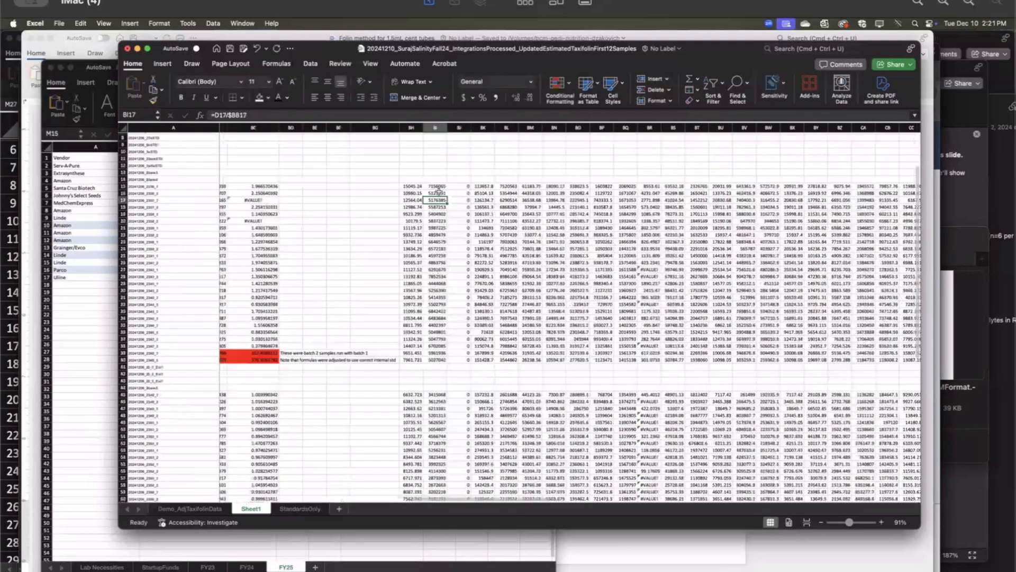
scroll(438, 189, down, 2)
scroll(439, 188, left, 2)
scroll(439, 191, up, 2)
scroll(439, 191, left, 2)
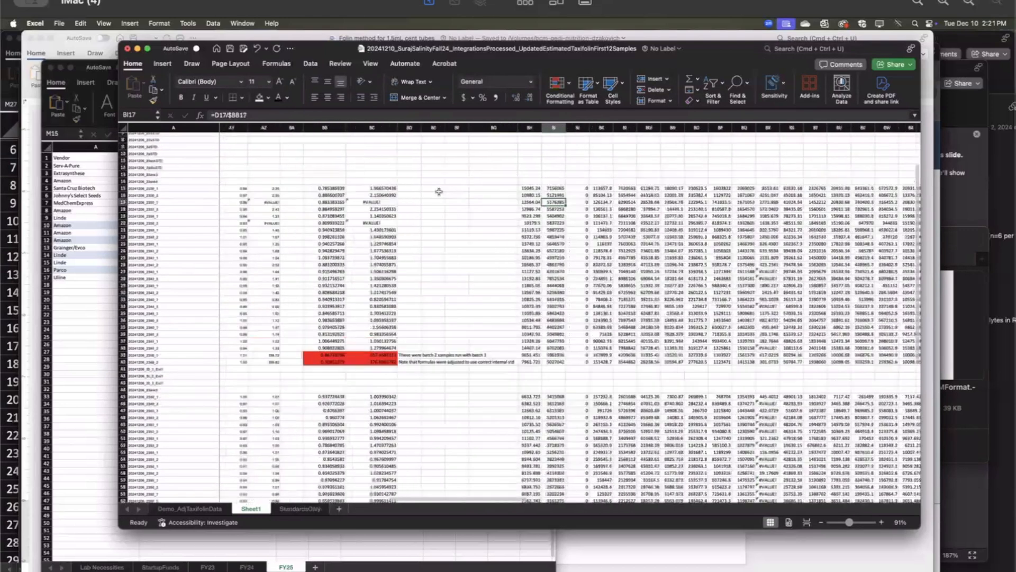
scroll(365, 297, up, 1)
scroll(365, 297, up, 5)
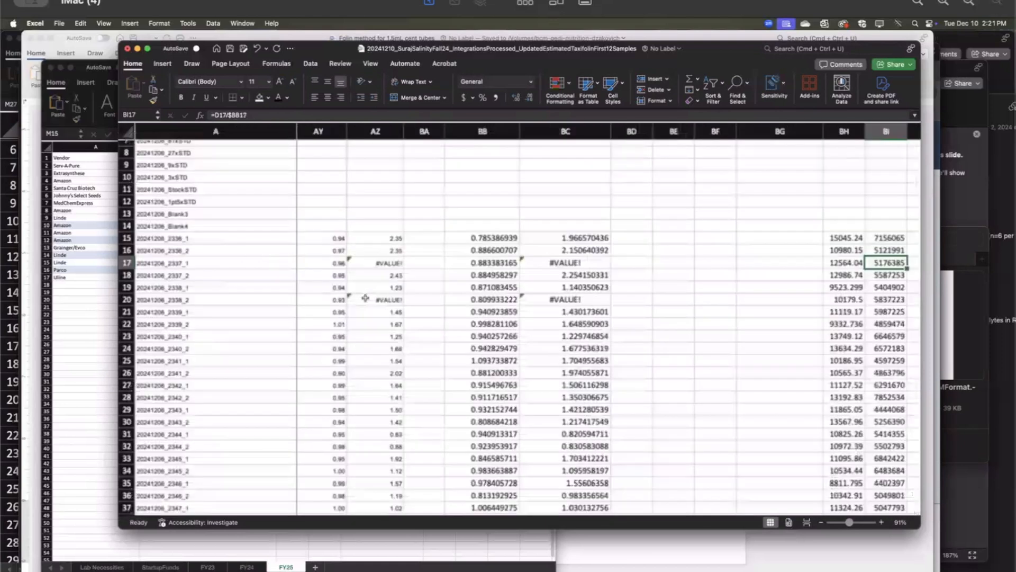
scroll(365, 297, down, 1)
scroll(365, 298, left, 1)
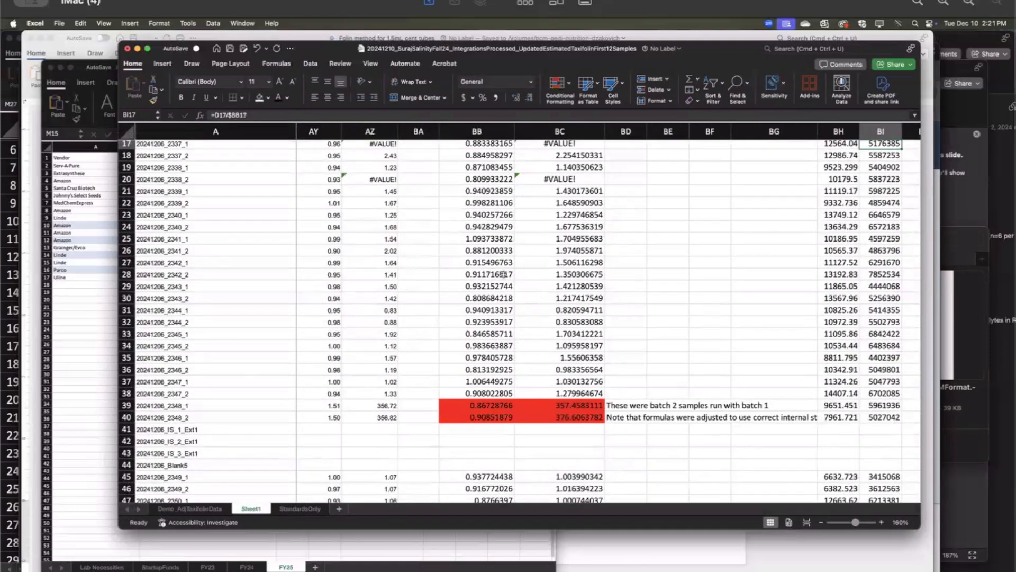
Step: Select the red-flagged batch 2 sample names in A39:A40, and inspect the adjusted Naringin recovery formula in BB40 without changing it
scroll(498, 362, down, 3)
scroll(498, 362, left, 1)
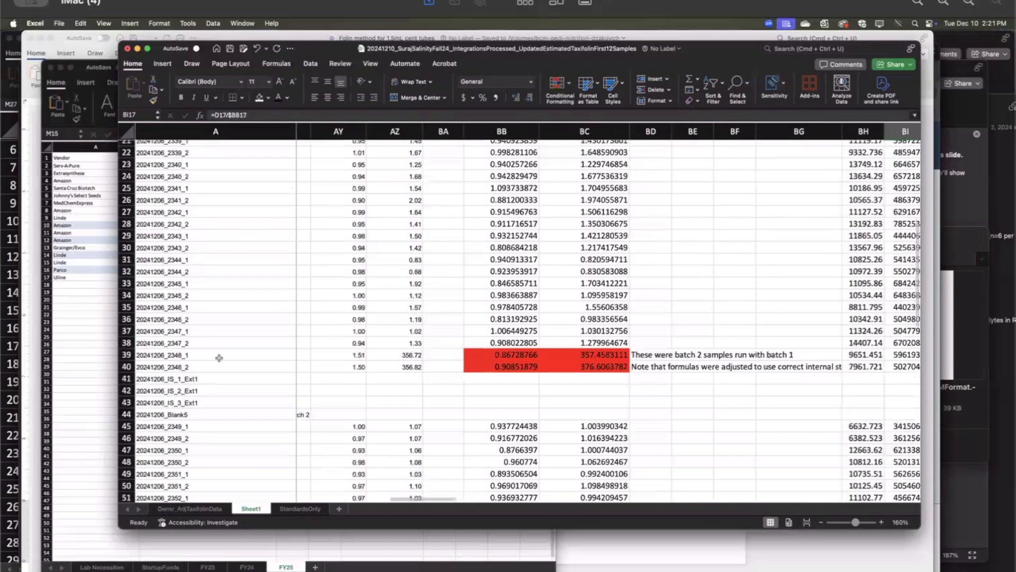
drag(219, 358, 219, 368)
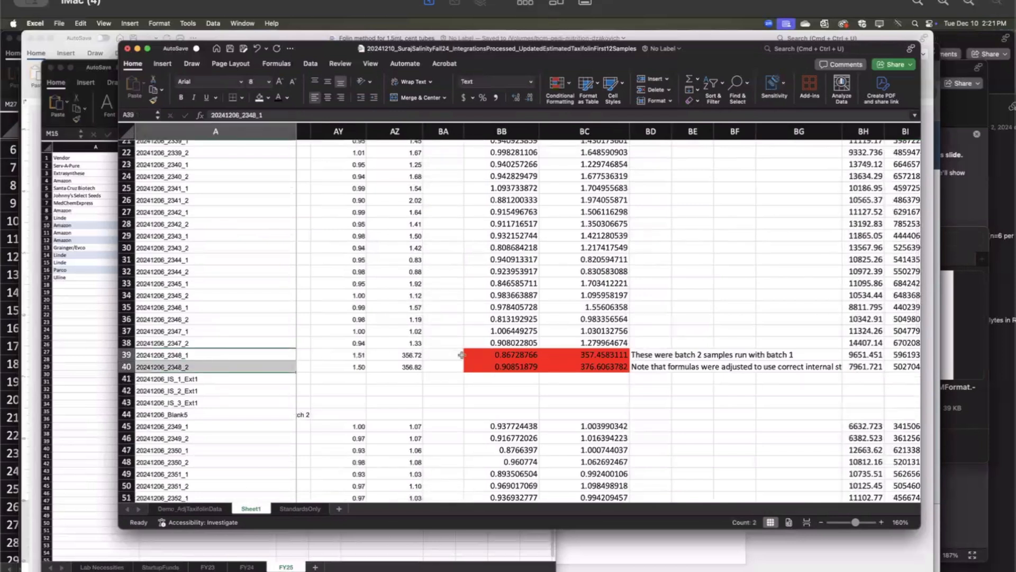
double_click(511, 369)
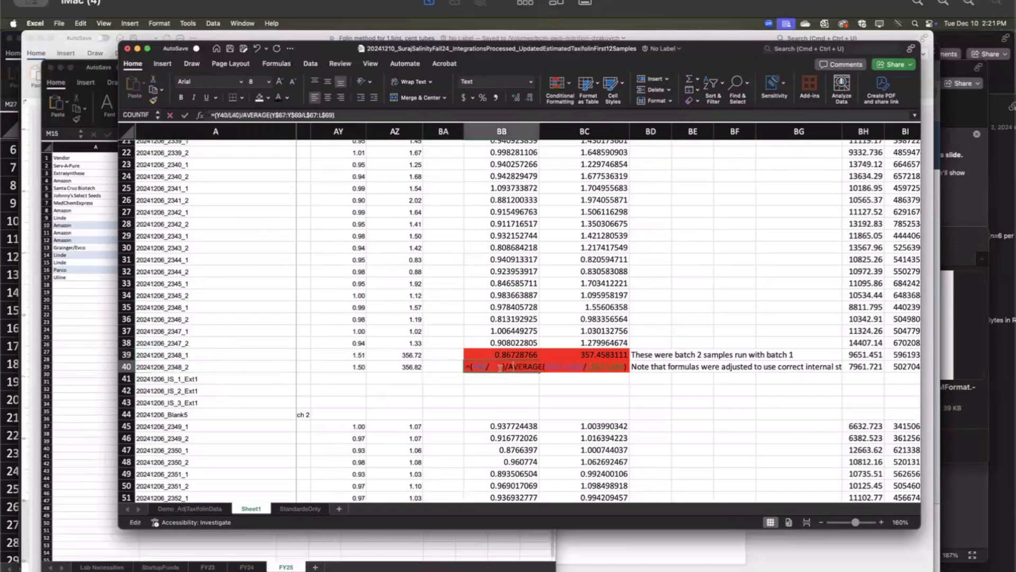
scroll(265, 353, down, 1)
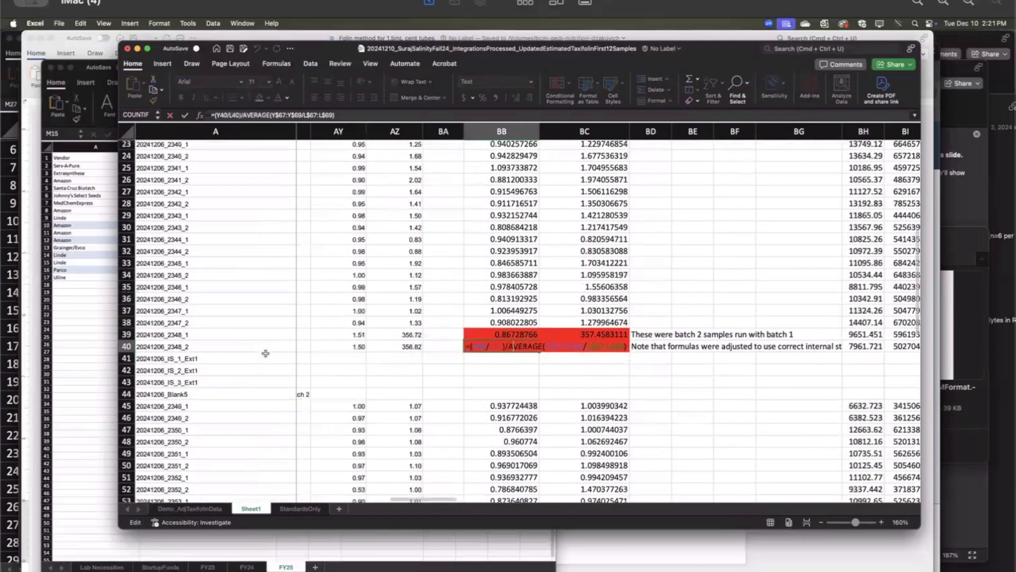
scroll(525, 322, left, 5)
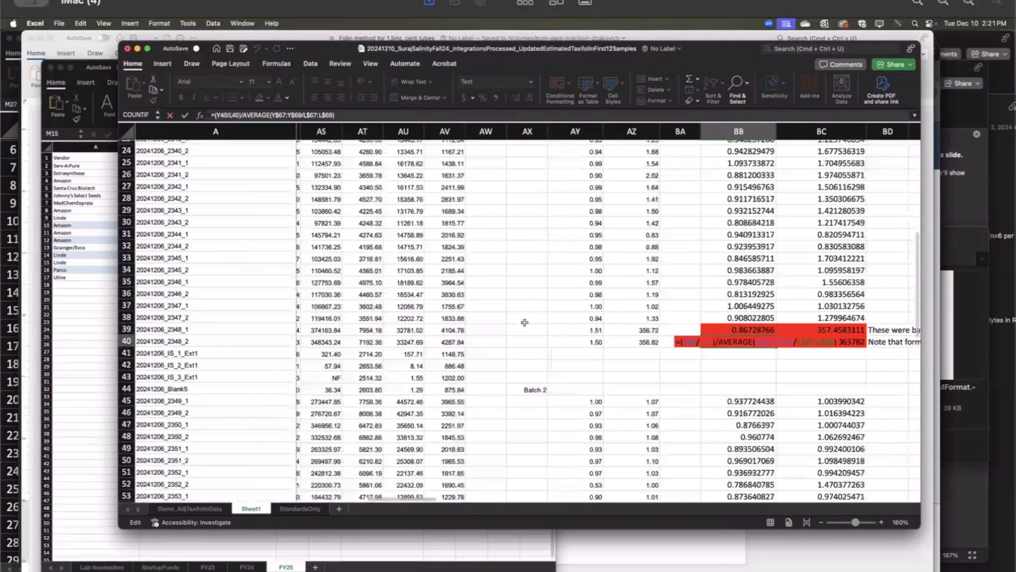
key(Escape)
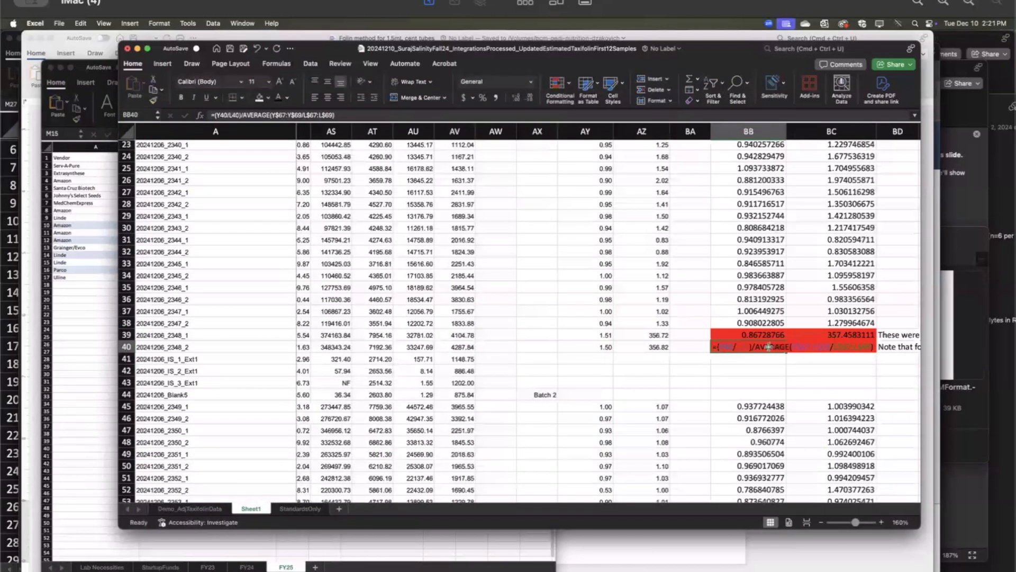
Step: Repoint the averaged internal standard ranges in the BB40 formula to L$41:L$43 and Y$41:Y$43
double_click(768, 347)
scroll(337, 341, left, 5)
scroll(337, 342, down, 6)
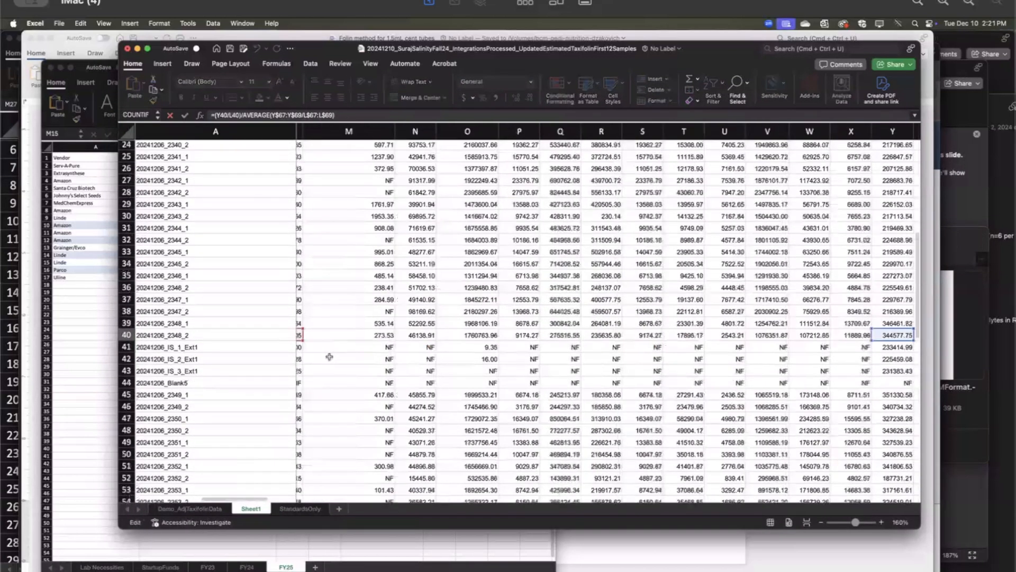
scroll(551, 284, left, 1)
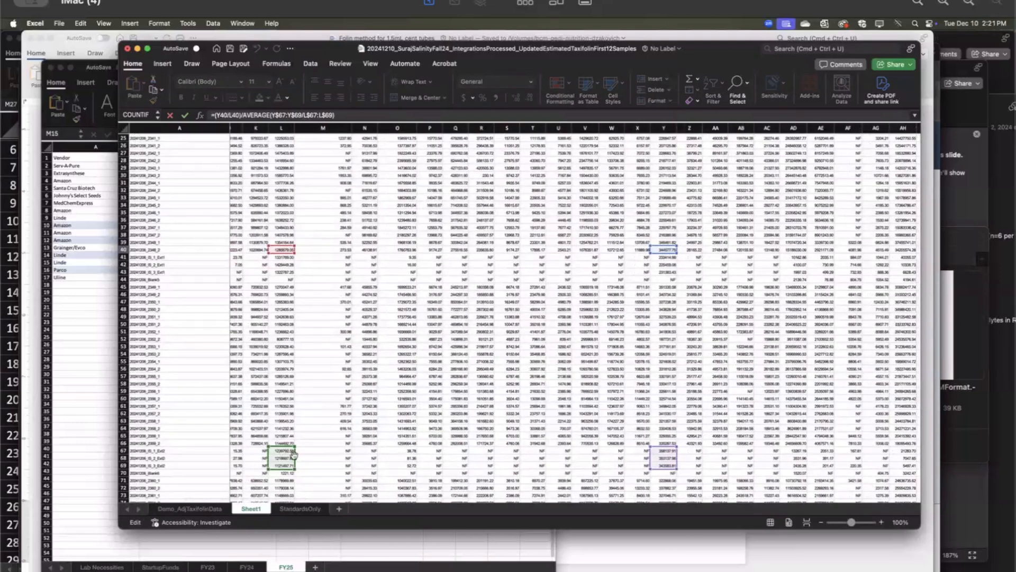
drag(294, 455, 294, 260)
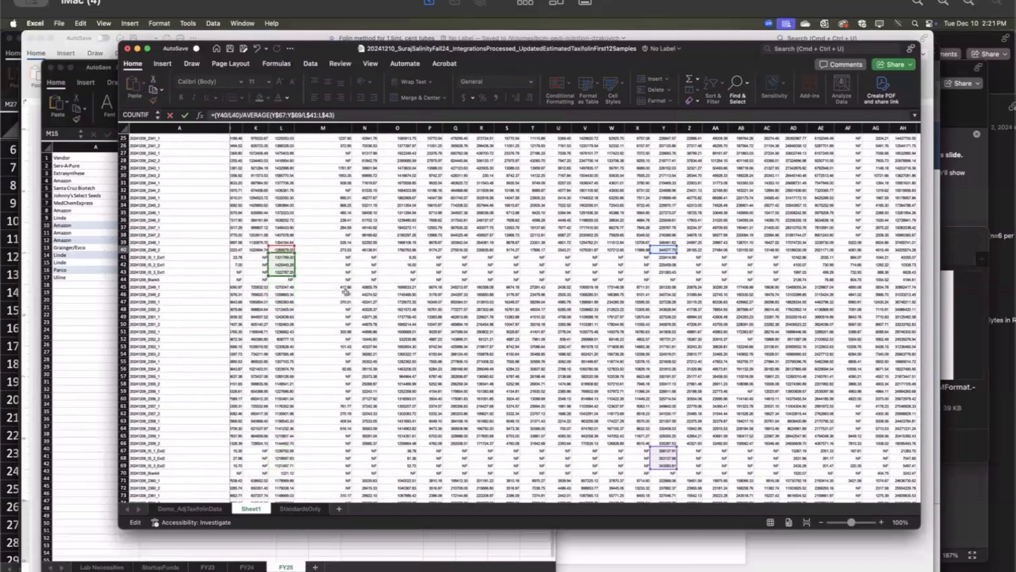
drag(652, 458, 652, 265)
key(Return)
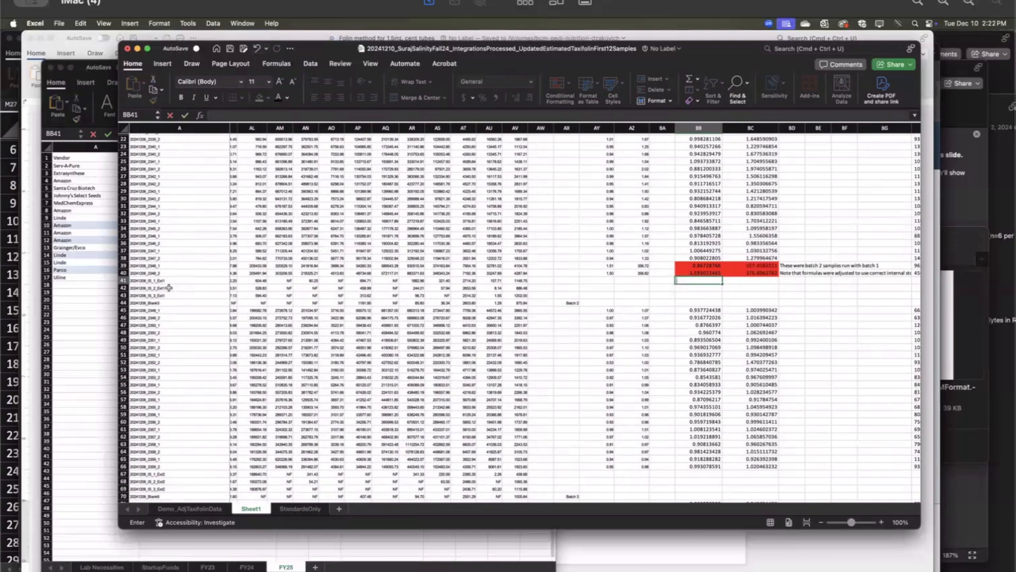
Step: Repoint the averaged column Y range in the BB40 recovery formula to Y$67:Y$69
click(258, 52)
double_click(701, 272)
scroll(460, 302, left, 5)
scroll(460, 302, up, 1)
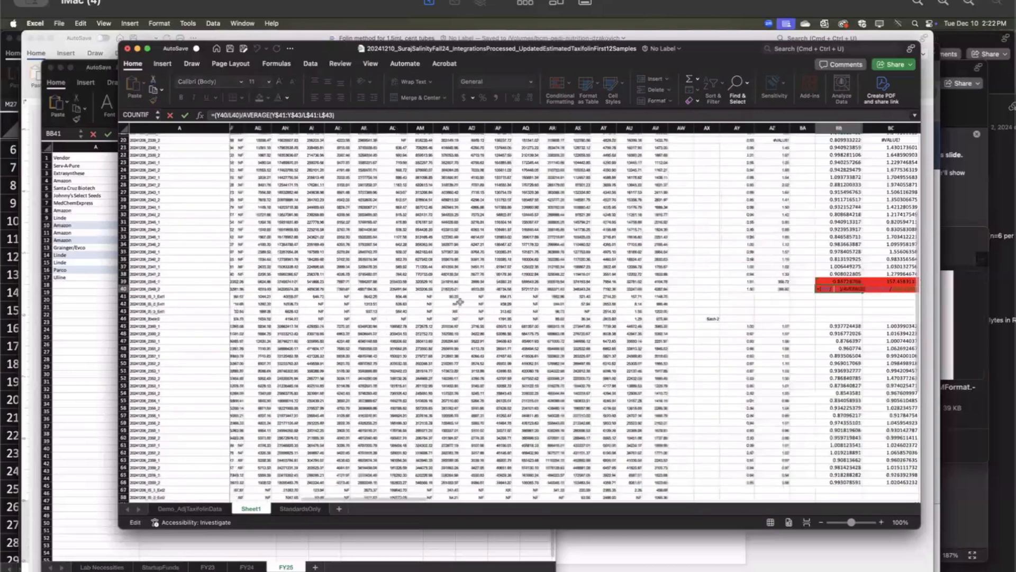
scroll(459, 302, left, 10)
scroll(459, 301, down, 3)
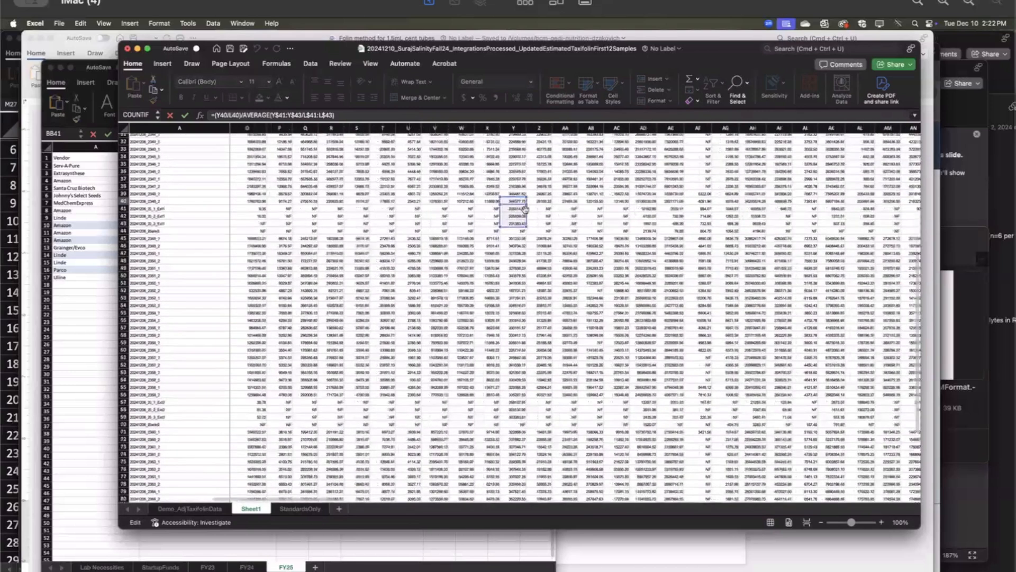
drag(524, 208, 522, 319)
drag(518, 364, 520, 402)
Step: Repoint the averaged column L range in the BB40 formula to L$67:L$69 and accept the formula
scroll(460, 388, left, 8)
scroll(460, 388, down, 1)
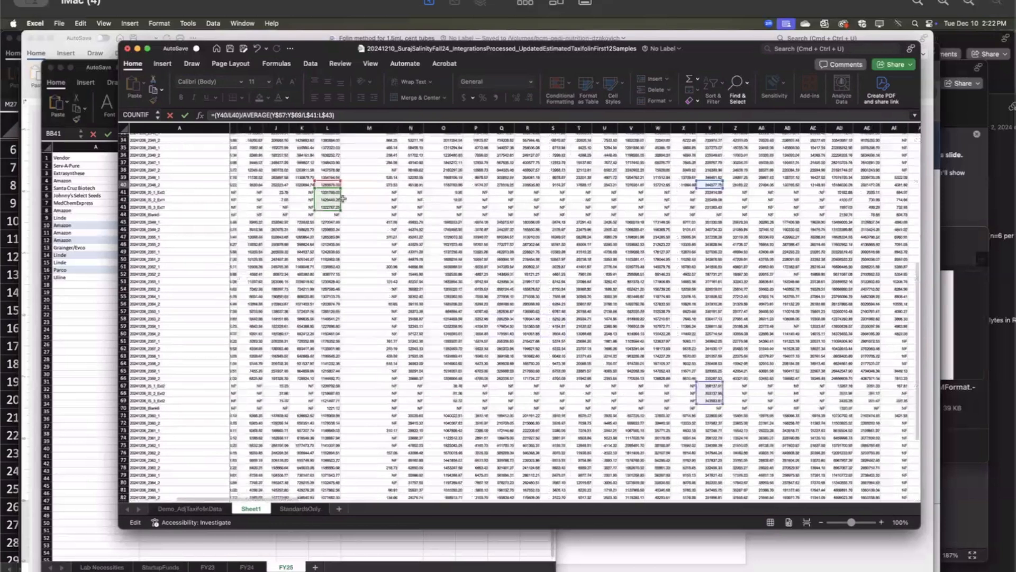
drag(339, 199, 324, 401)
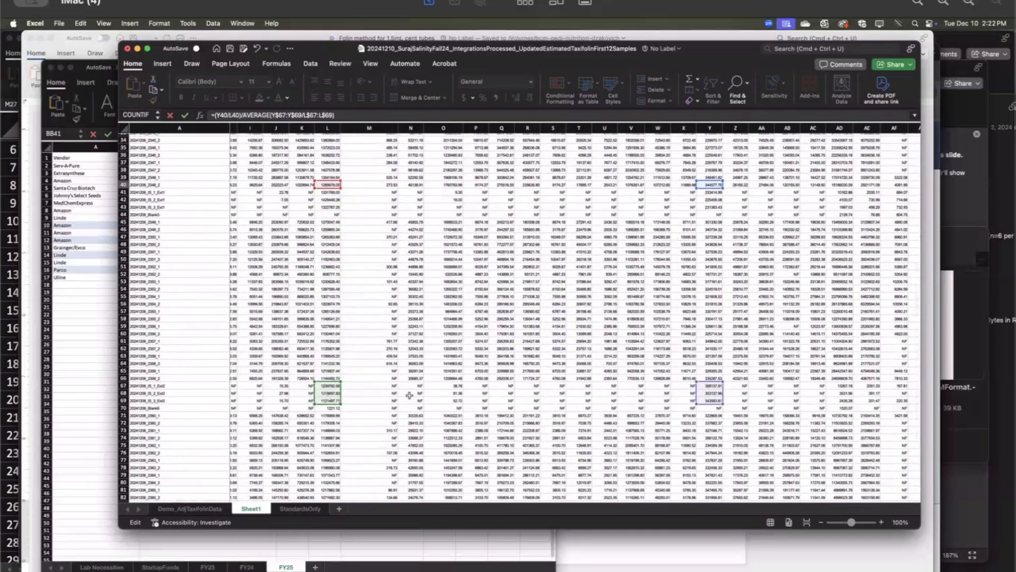
key(Return)
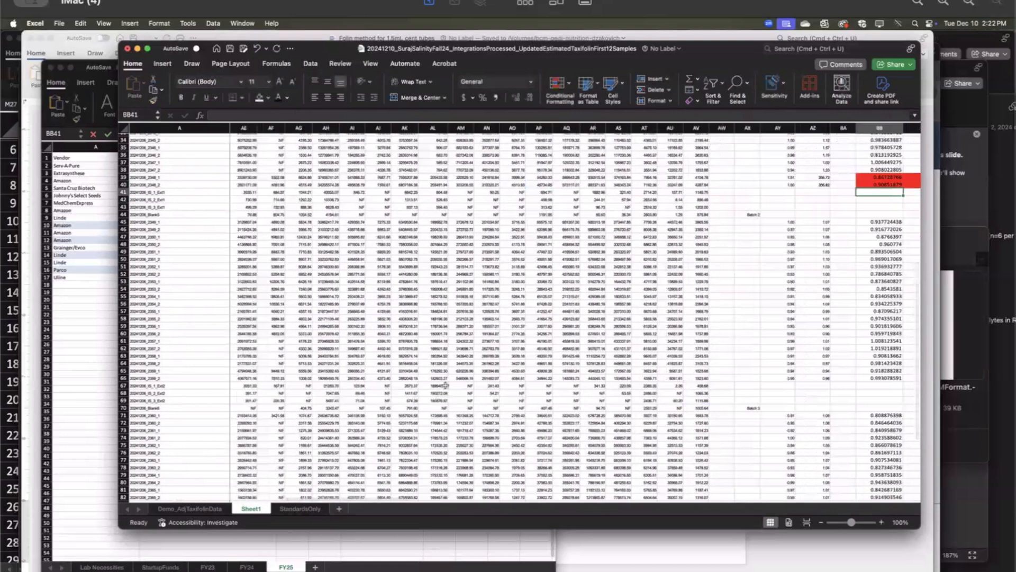
Step: Examine the Taxifolin-corrected Naringin and Naringenin recoveries in columns BB and BC around the red-flagged batch 2 samples
scroll(545, 396, right, 3)
scroll(545, 395, up, 1)
scroll(546, 396, right, 5)
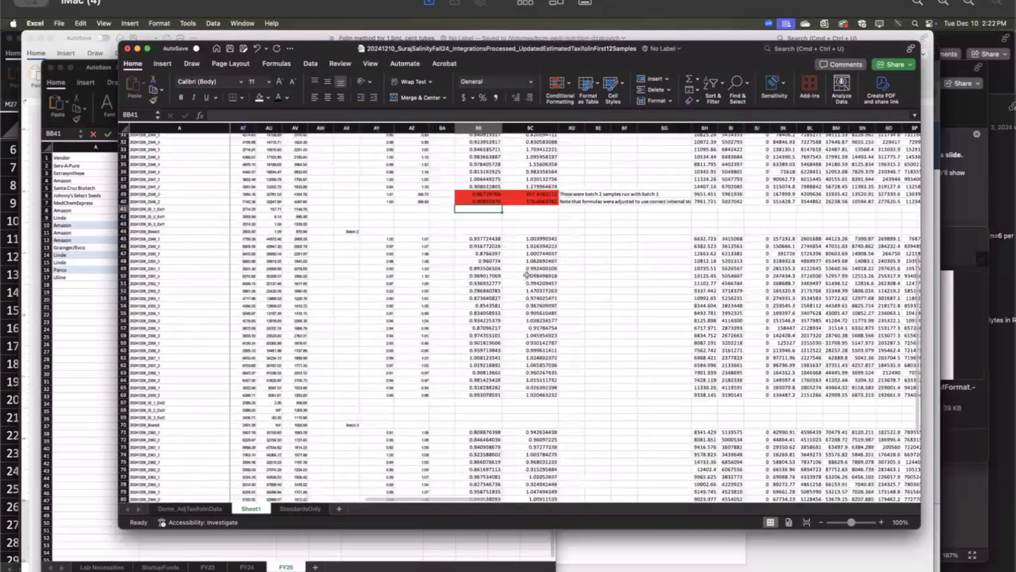
scroll(527, 275, up, 1)
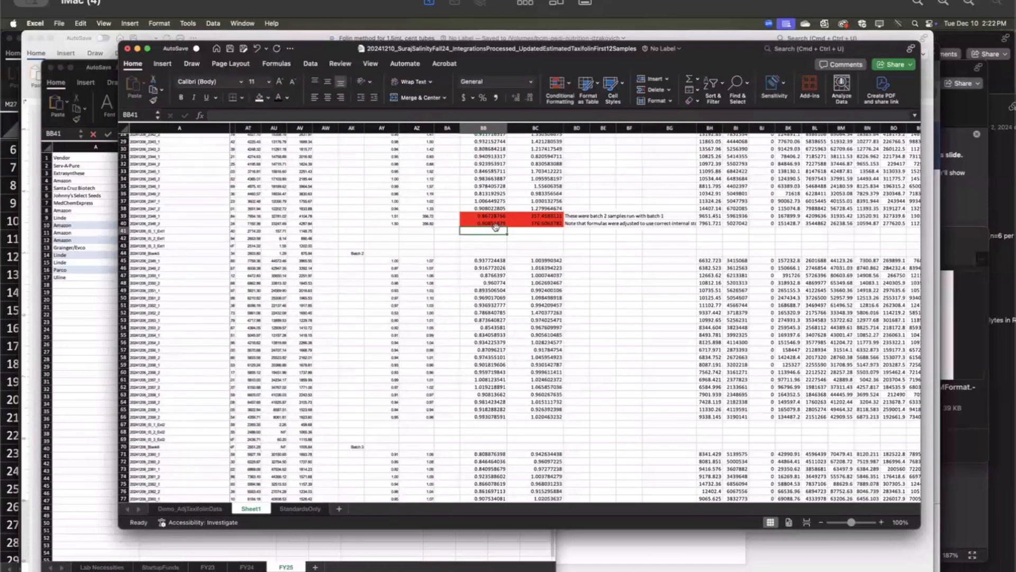
scroll(464, 275, up, 2)
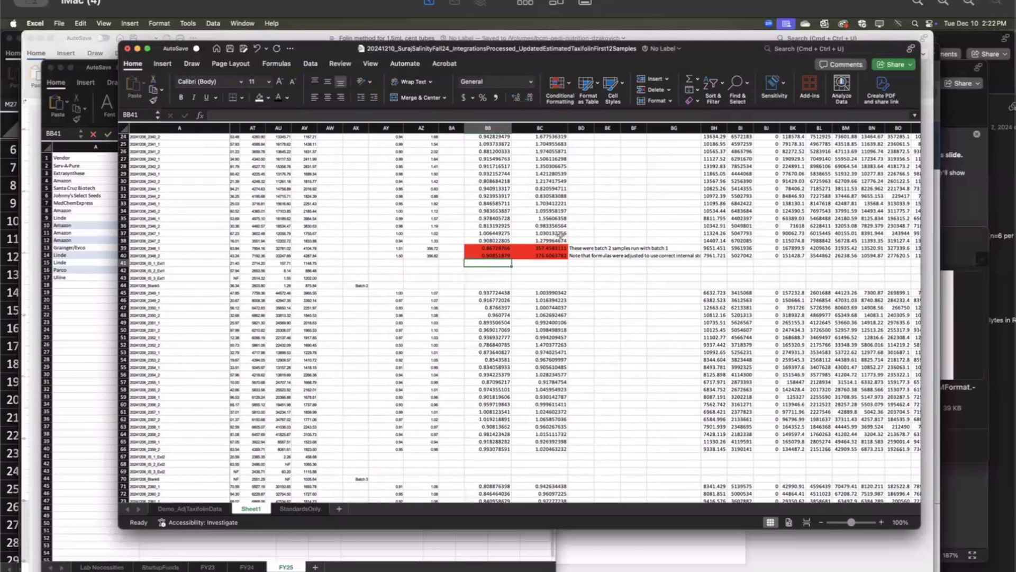
scroll(496, 253, up, 2)
scroll(496, 253, left, 1)
scroll(496, 253, up, 4)
scroll(496, 253, left, 1)
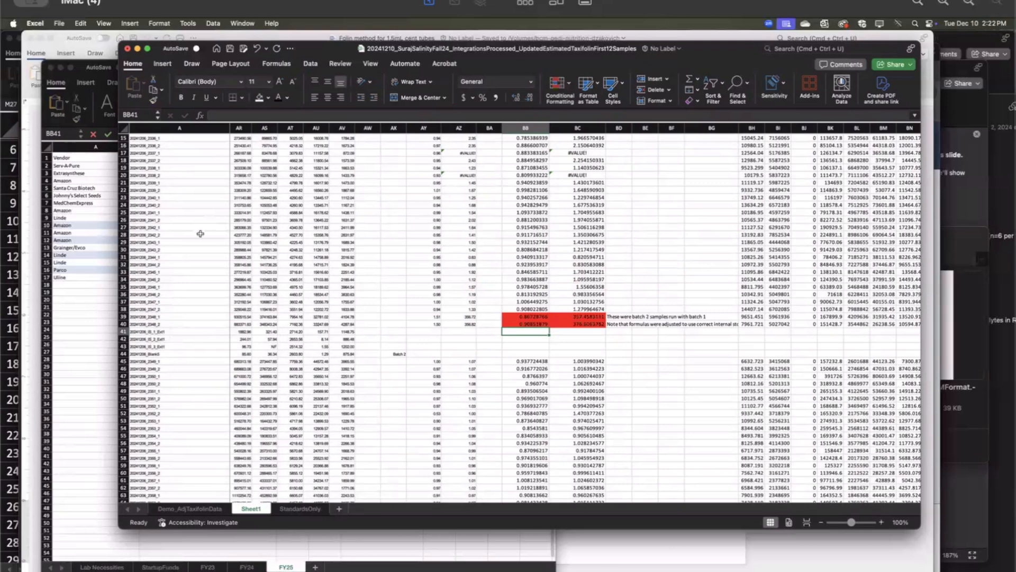
scroll(390, 224, up, 4)
scroll(391, 224, right, 2)
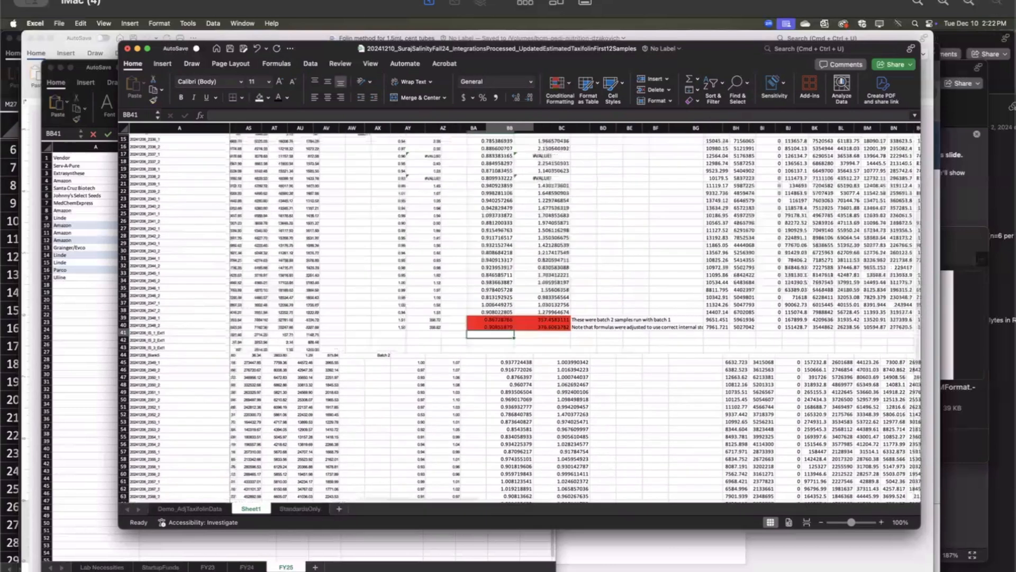
Step: Examine the corrected peak area columns from BH onward for the samples in all batches
scroll(390, 224, right, 4)
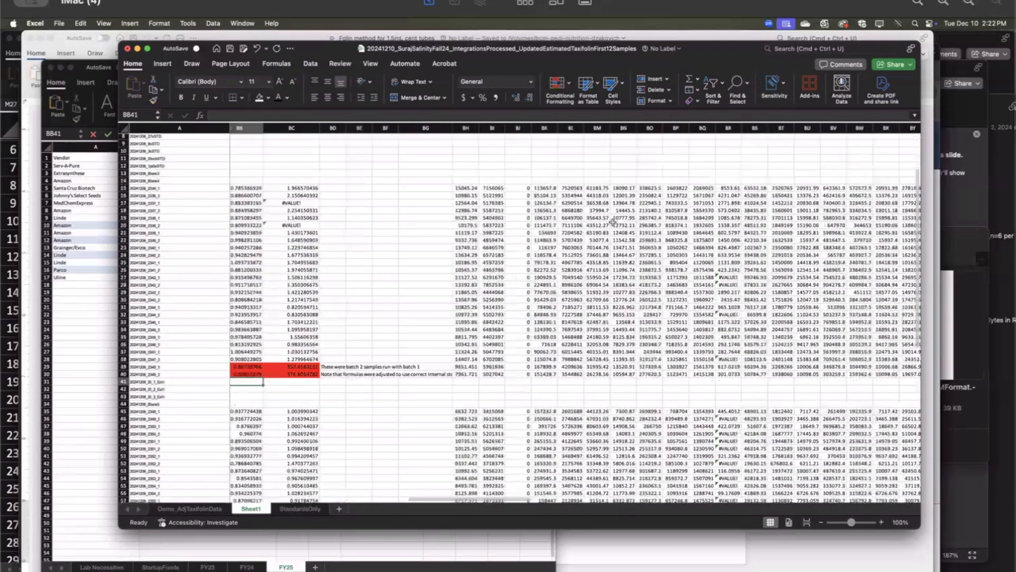
scroll(613, 222, right, 3)
scroll(612, 222, up, 1)
scroll(764, 270, right, 4)
scroll(763, 270, down, 1)
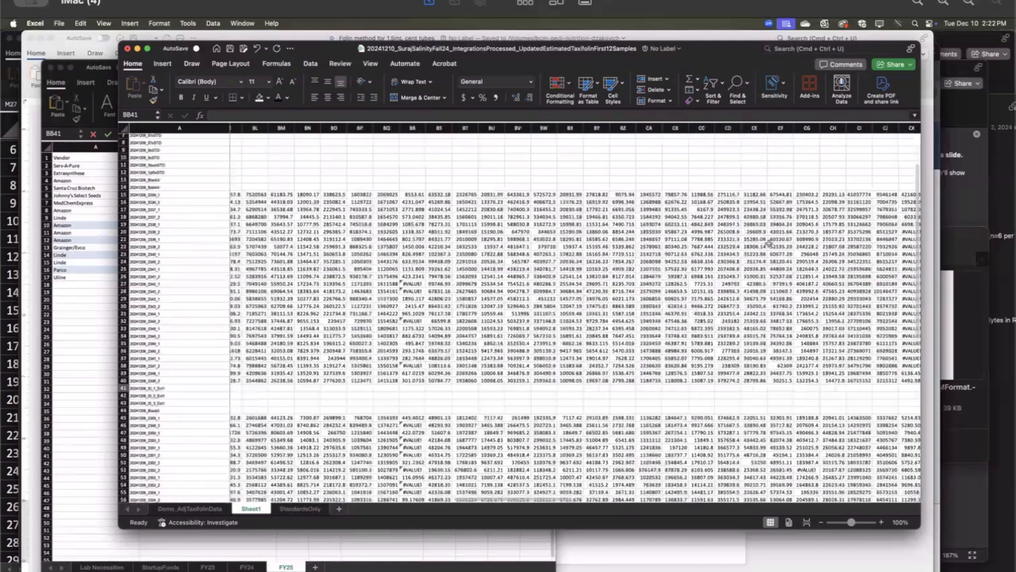
scroll(768, 244, right, 2)
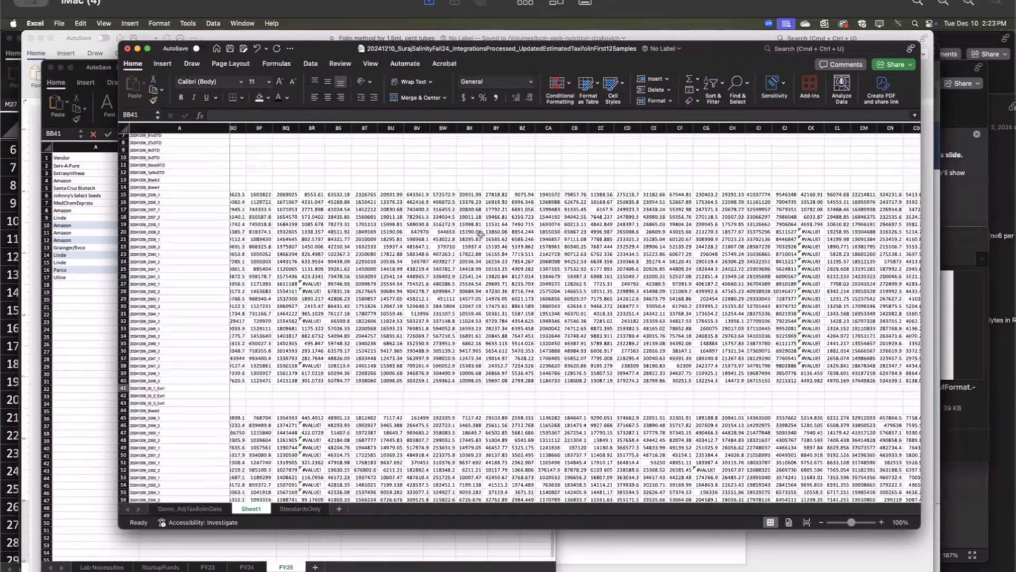
scroll(480, 233, right, 2)
scroll(480, 233, down, 3)
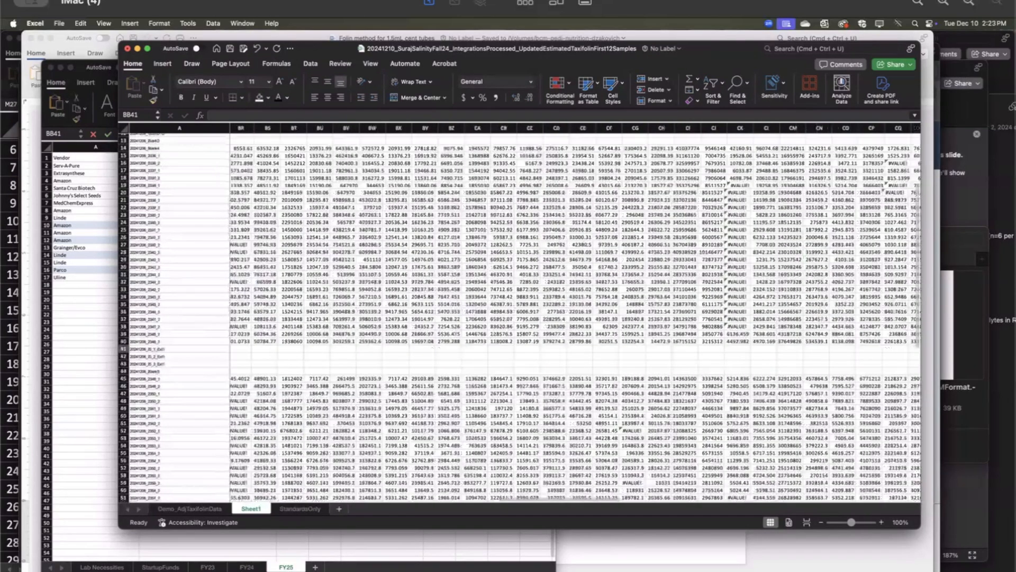
scroll(619, 449, down, 12)
scroll(619, 449, left, 1)
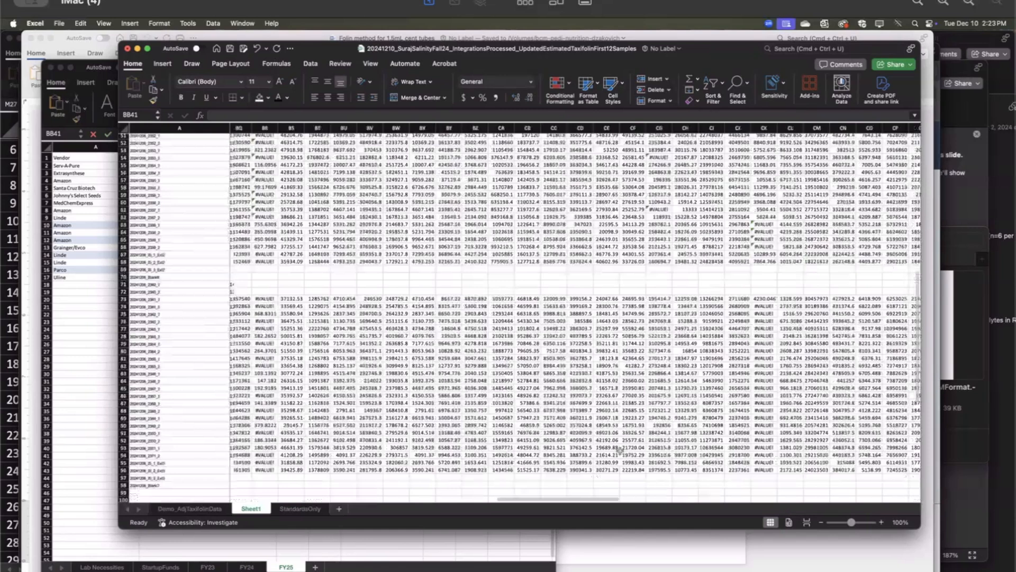
scroll(588, 332, up, 9)
scroll(588, 332, right, 1)
scroll(587, 332, up, 7)
scroll(587, 332, right, 1)
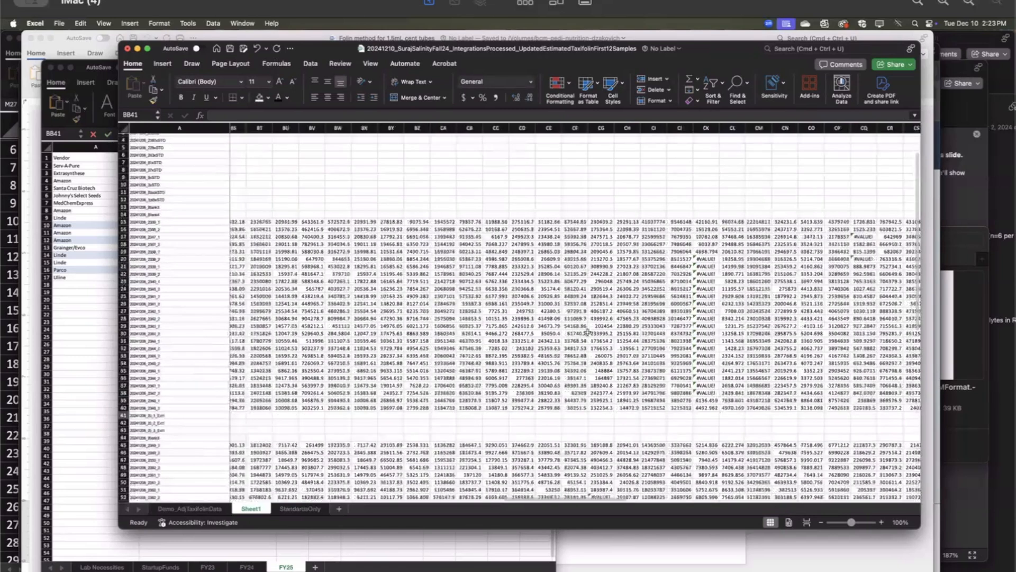
Step: Look over the last corrected peak area columns and the Taxifolin-corrected block starting at the green header in column DC
scroll(587, 332, right, 6)
scroll(588, 331, down, 1)
scroll(587, 332, right, 18)
scroll(587, 332, down, 1)
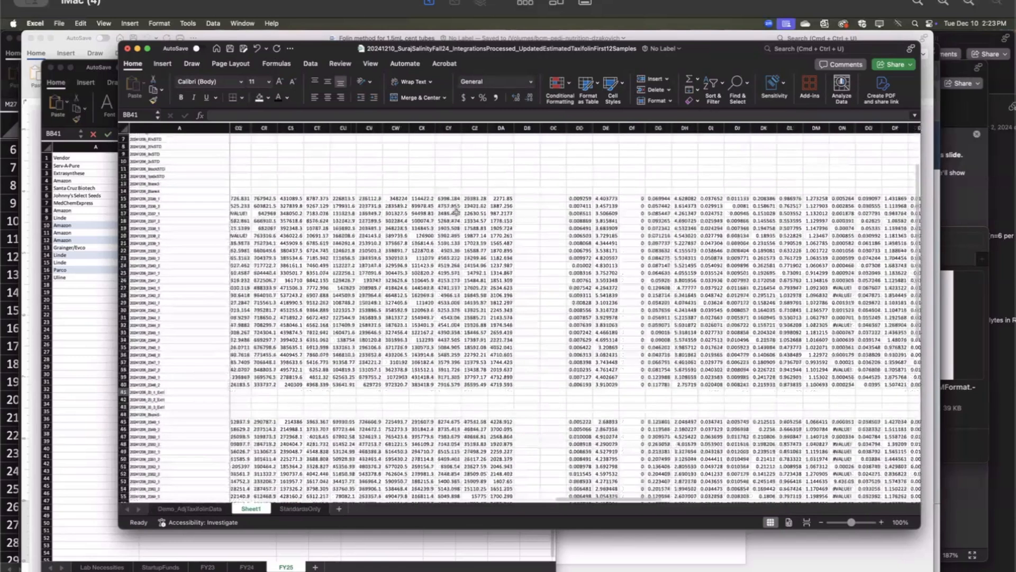
scroll(577, 218, up, 3)
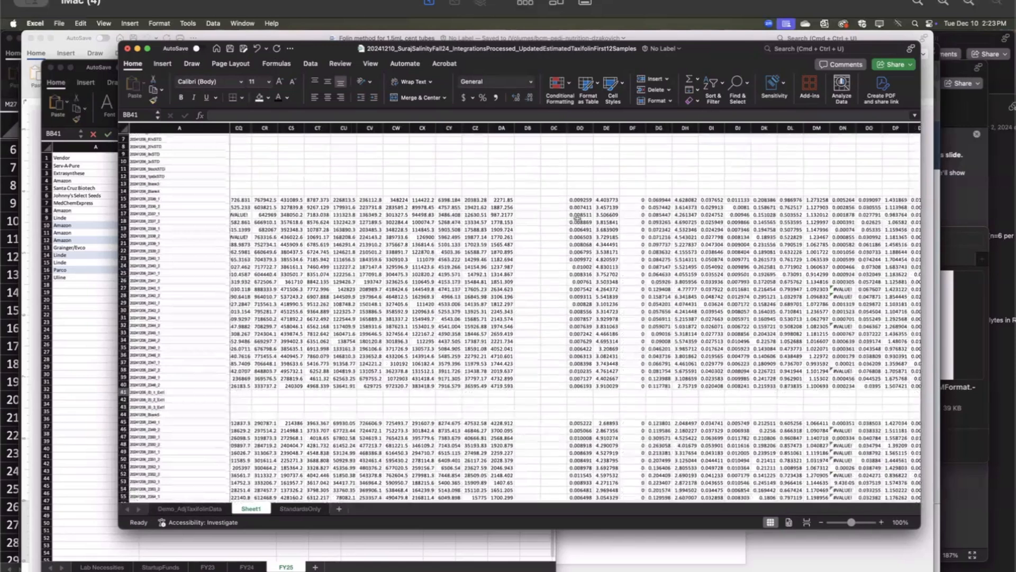
scroll(577, 218, right, 1)
scroll(577, 218, down, 1)
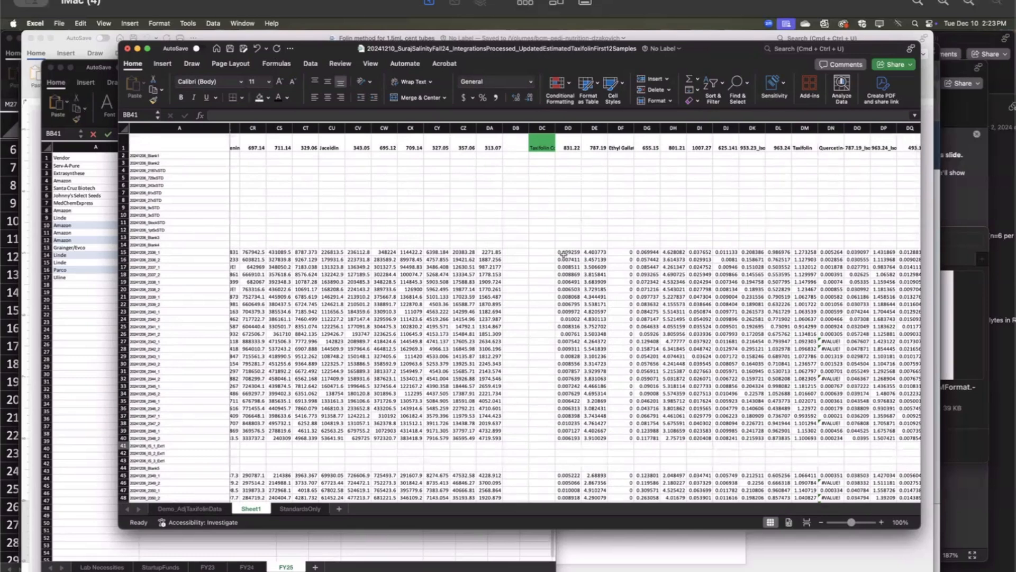
Step: Inspect the DD15 formula =BH15/$L15, trace its Taxifolin reference in column L, and leave it as is
double_click(563, 254)
scroll(407, 258, left, 5)
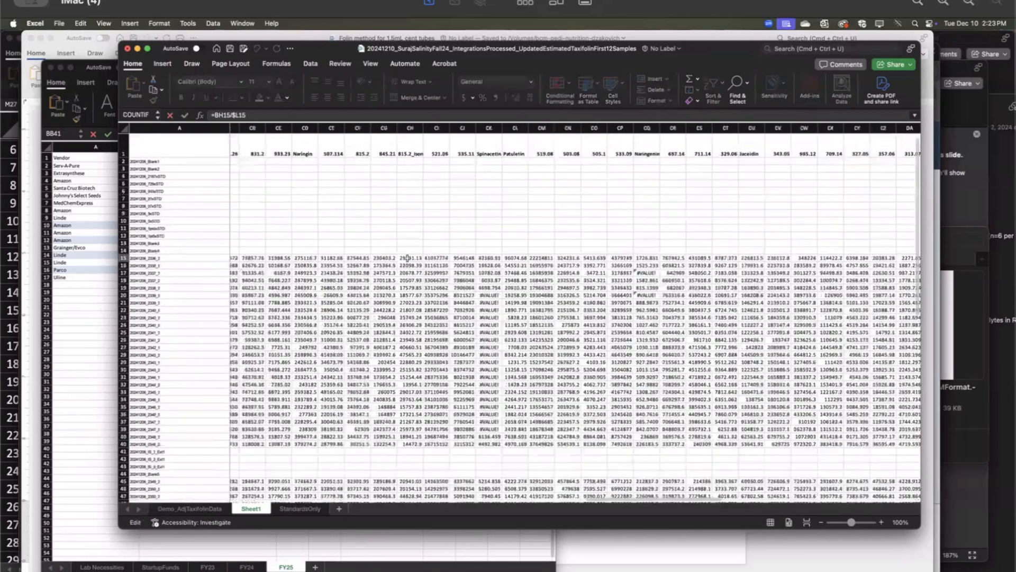
scroll(407, 258, left, 5)
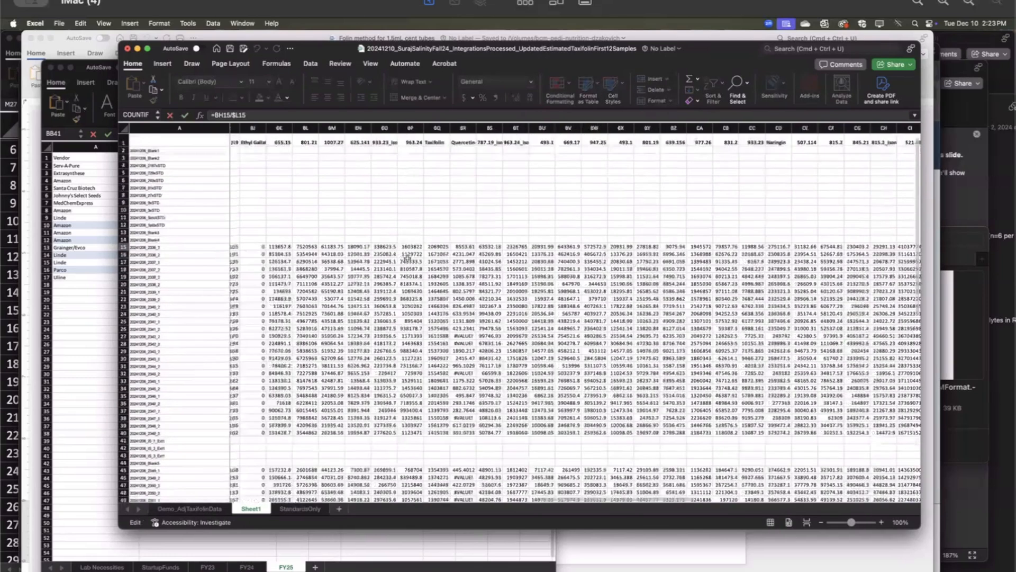
scroll(407, 258, left, 3)
scroll(325, 248, left, 10)
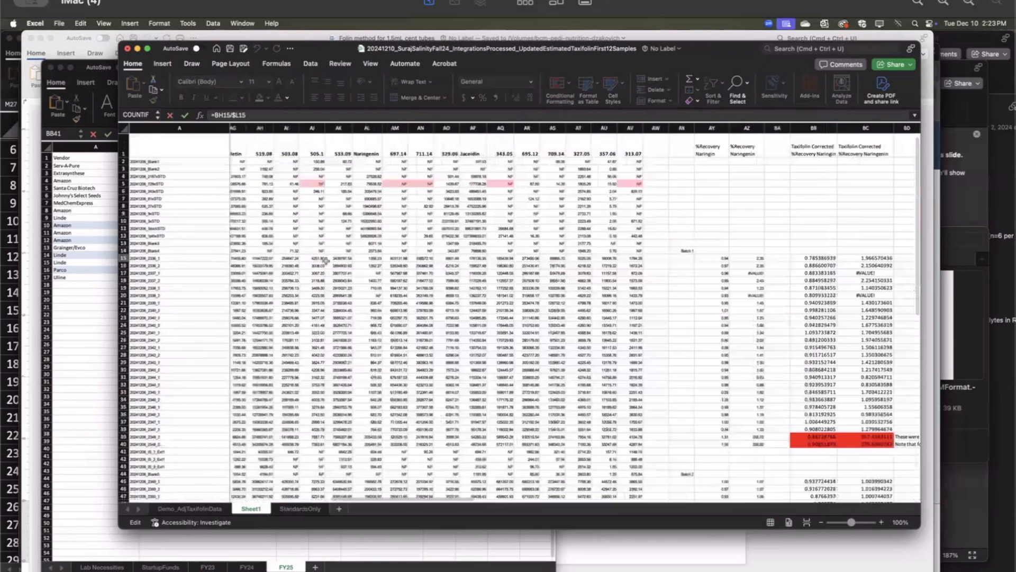
scroll(325, 260, left, 12)
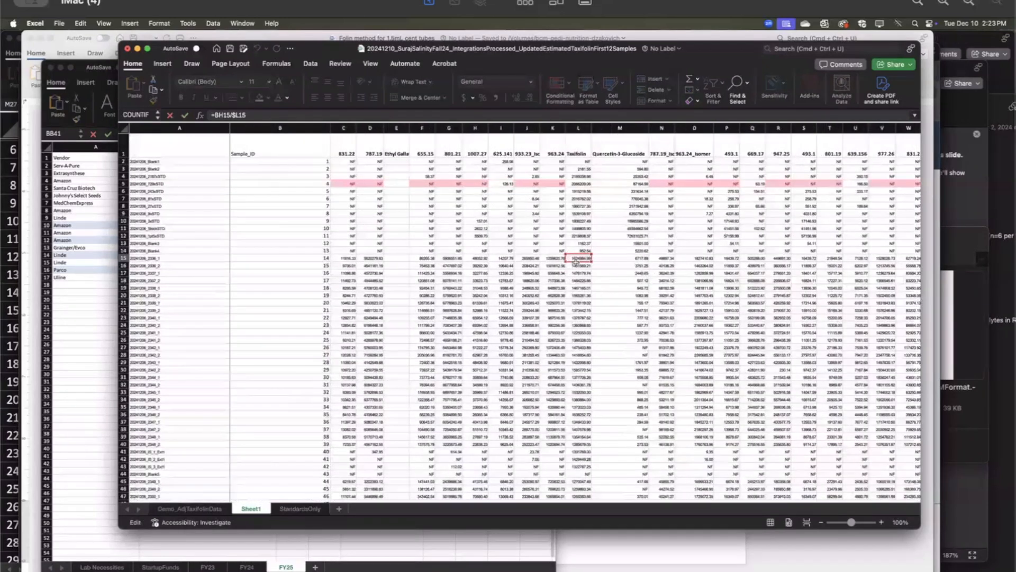
key(Return)
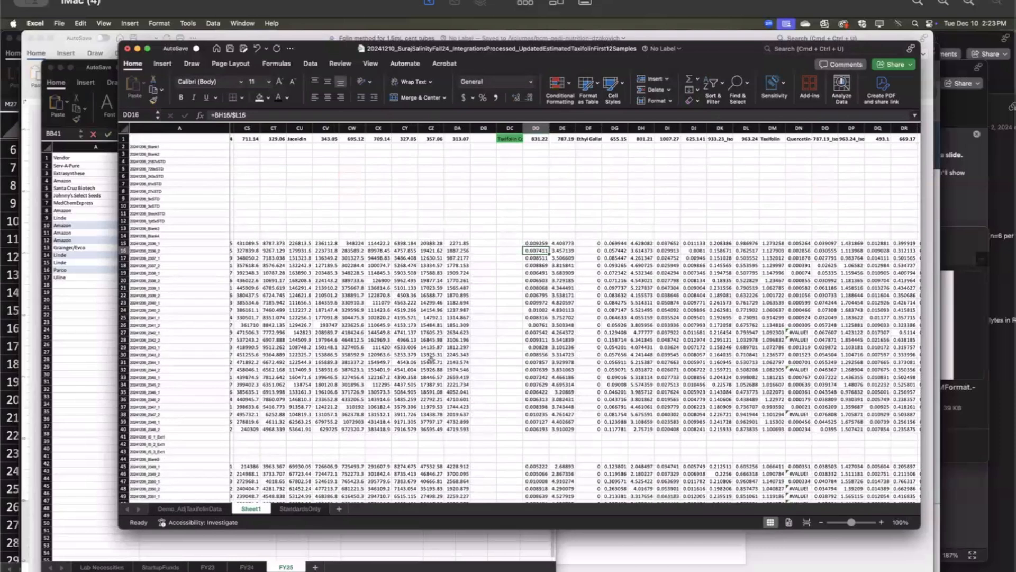
Step: Fill the ratio formula in DD15 of the 831.22 column down through row 40
click(544, 243)
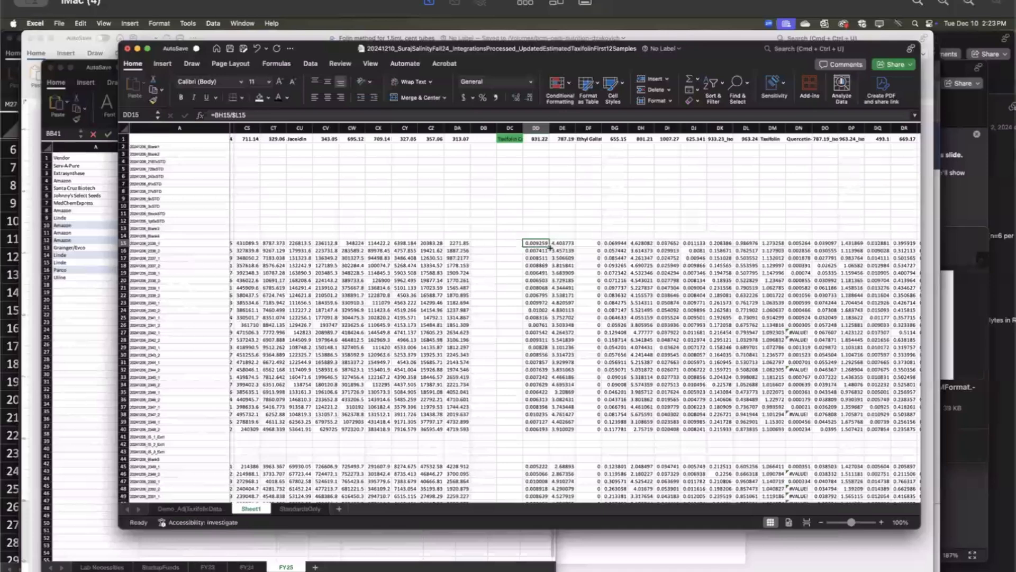
drag(550, 247, 539, 434)
key(super+c)
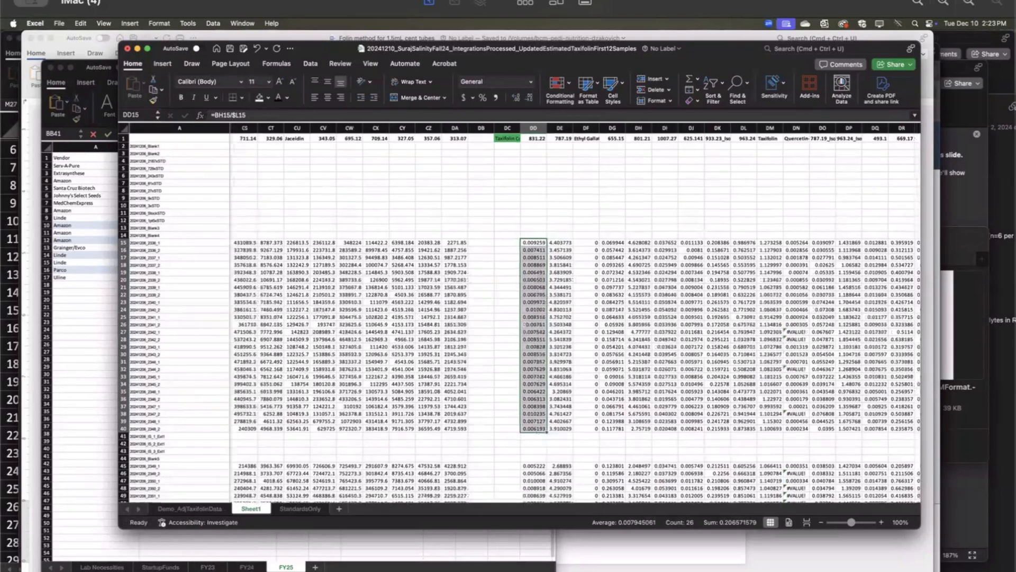
Step: Review the Taxifolin-normalised ratio columns from DE through the last compound, and return to the raw peak areas at the start of Sheet1
scroll(521, 250, right, 1)
click(530, 243)
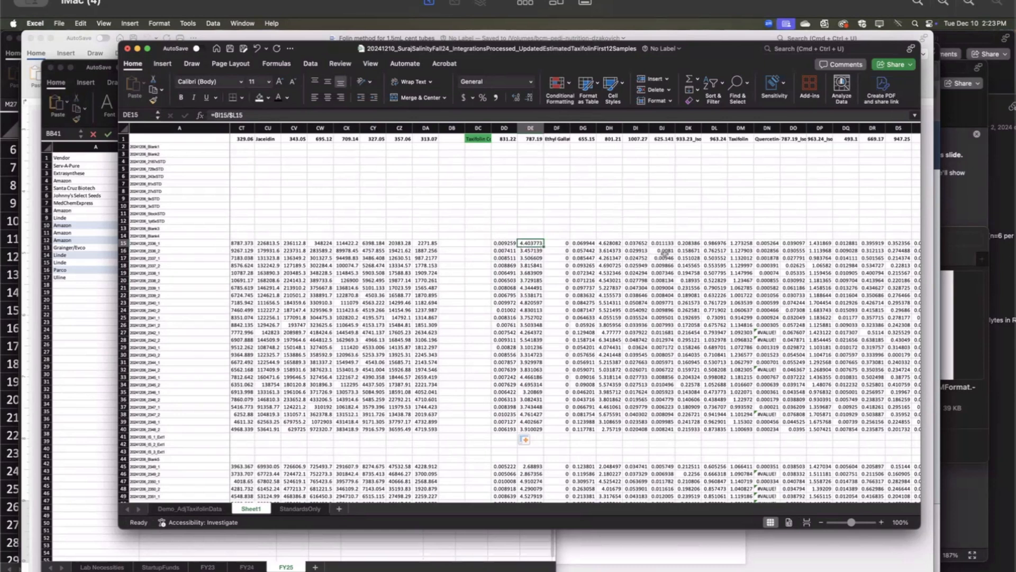
scroll(665, 253, right, 2)
scroll(664, 253, right, 10)
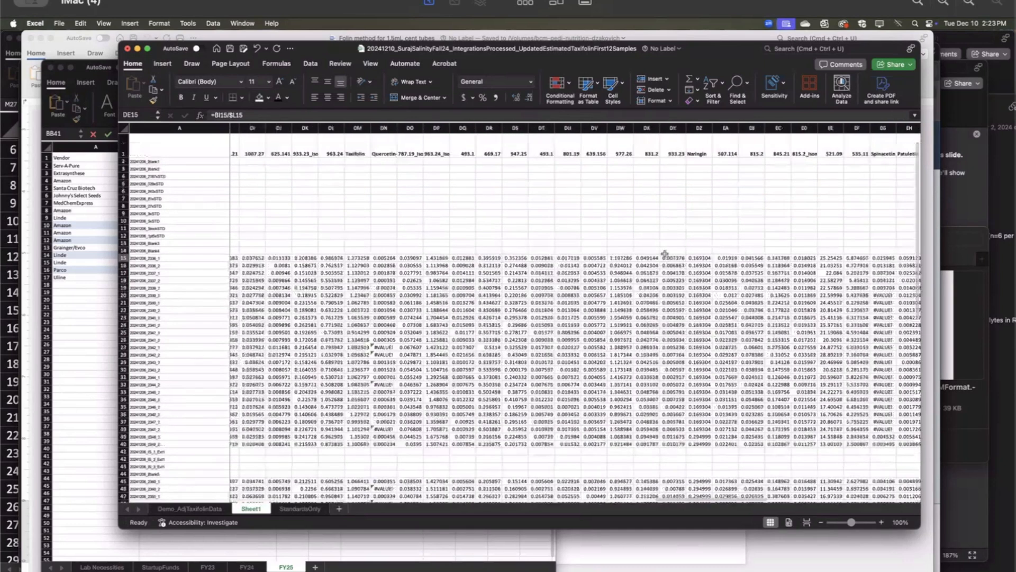
scroll(665, 254, right, 10)
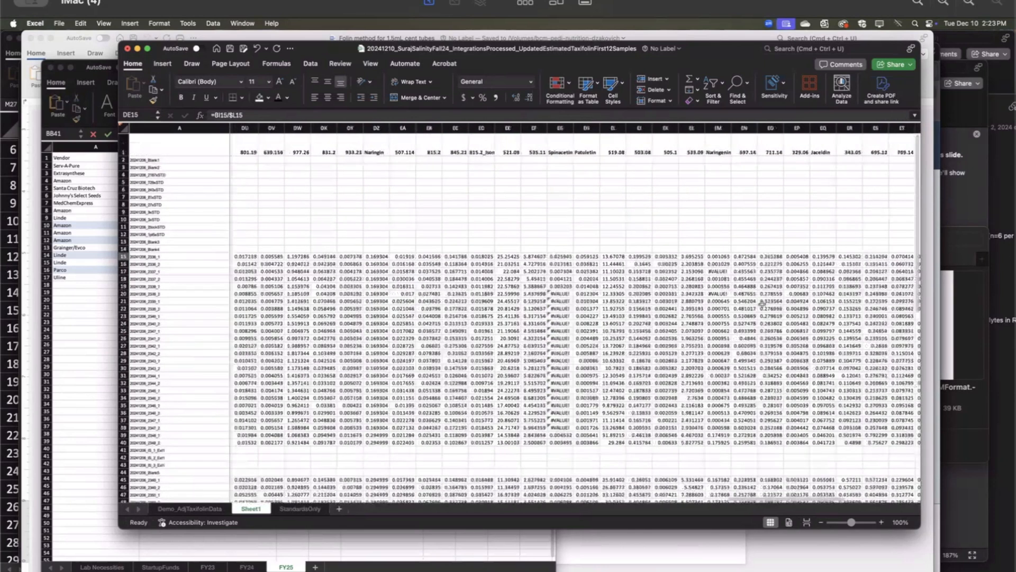
scroll(665, 254, right, 4)
scroll(668, 264, right, 1)
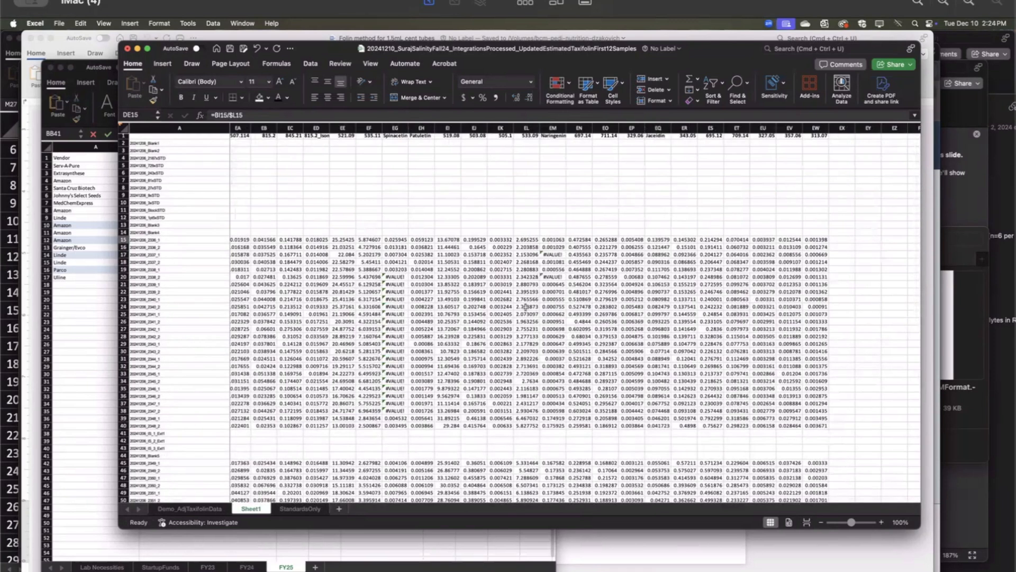
scroll(523, 306, left, 2)
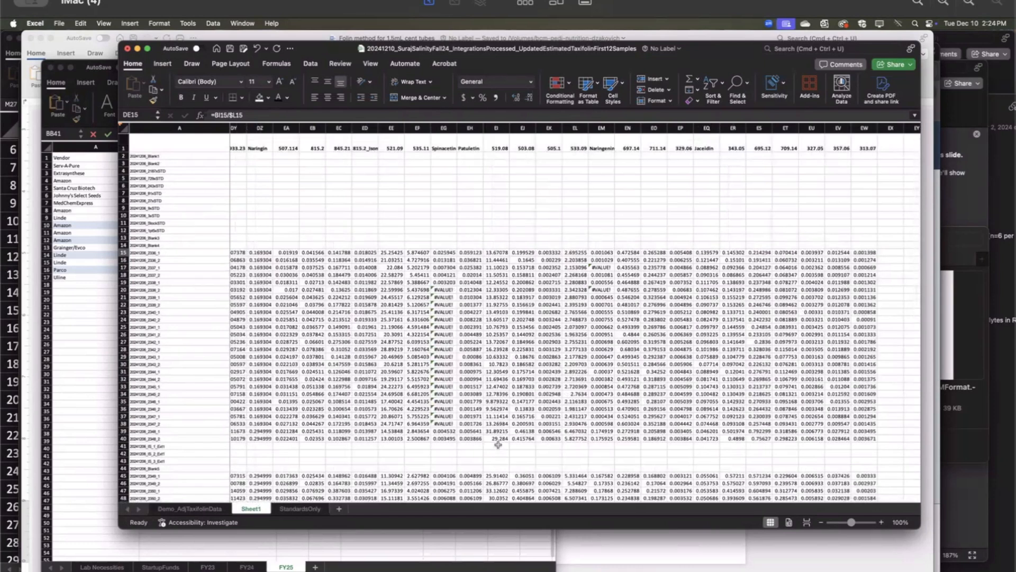
scroll(400, 347, left, 9)
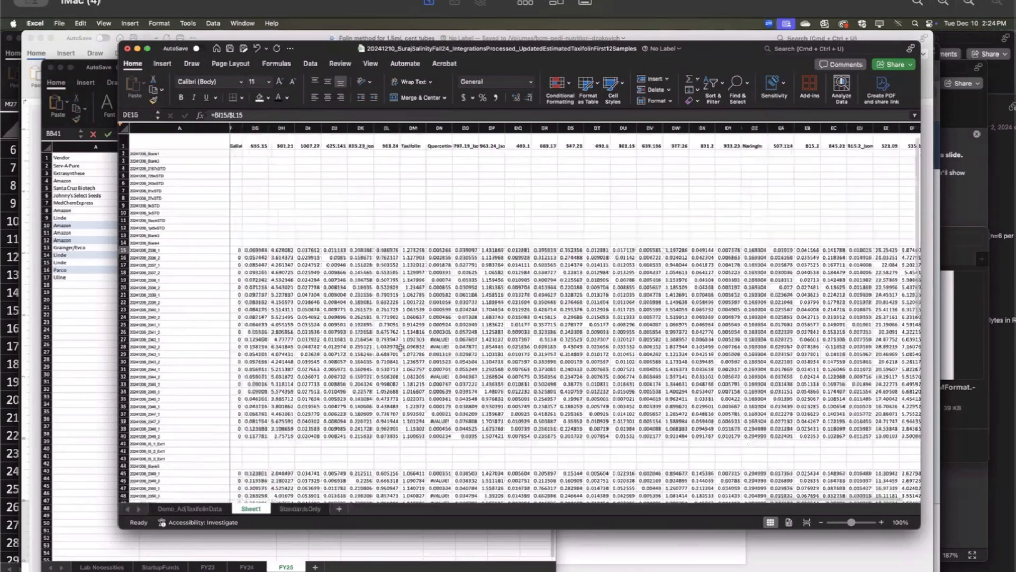
scroll(400, 347, left, 3)
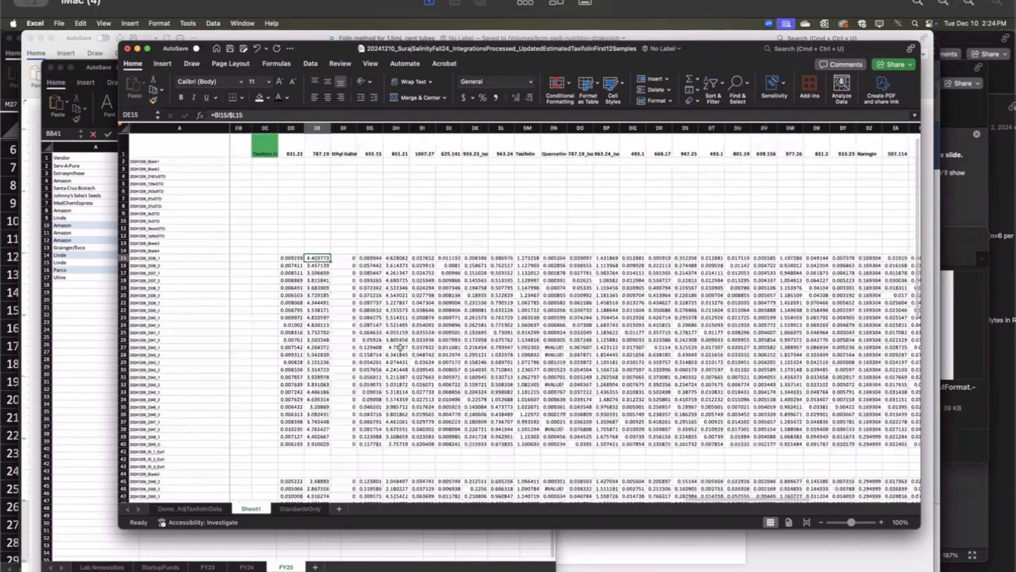
scroll(413, 218, left, 15)
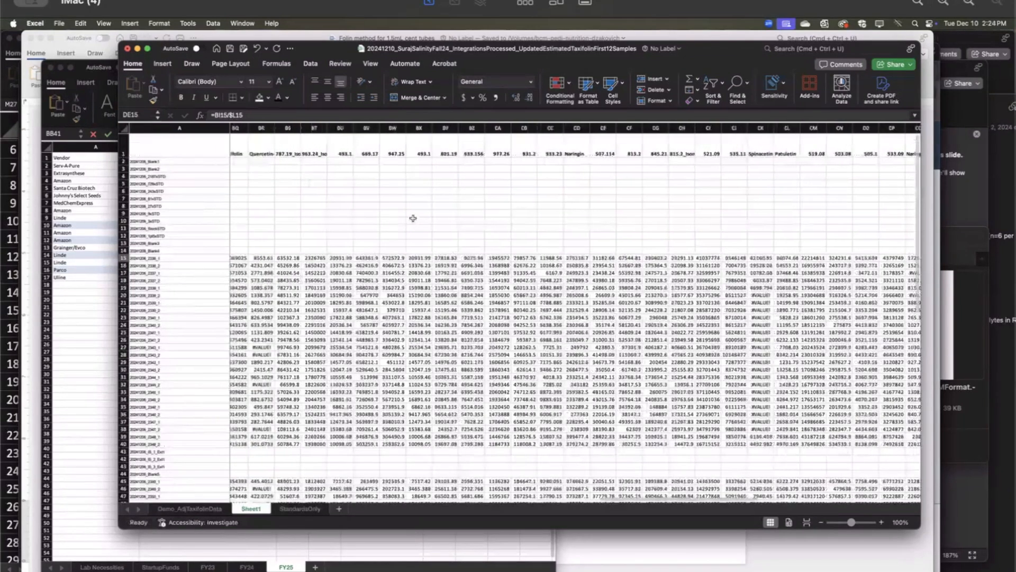
scroll(412, 218, left, 15)
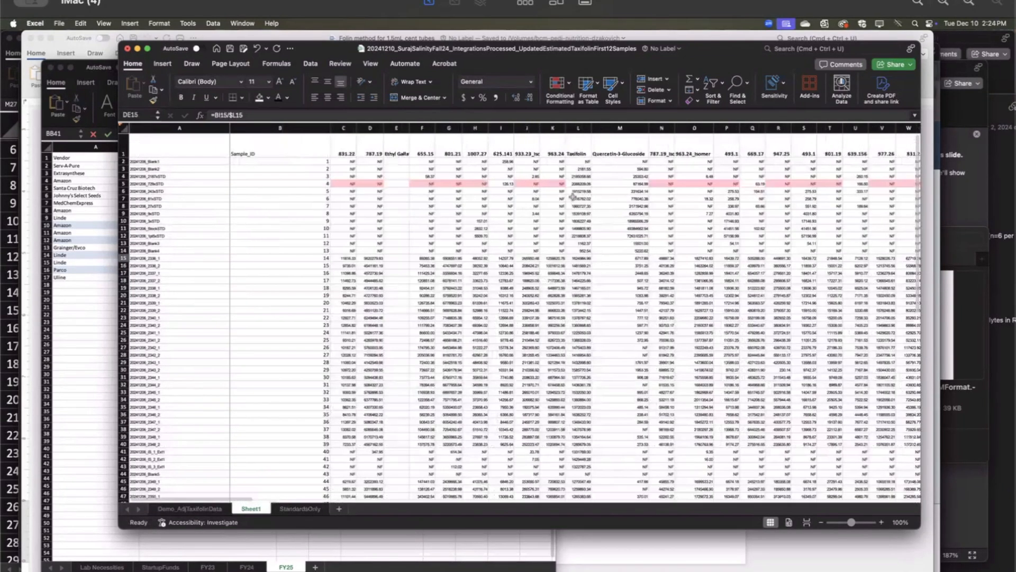
Step: Insert a blank column directly after the Quercetin-3-Glucoside column, before 787.19_Isomer
drag(629, 176, 629, 234)
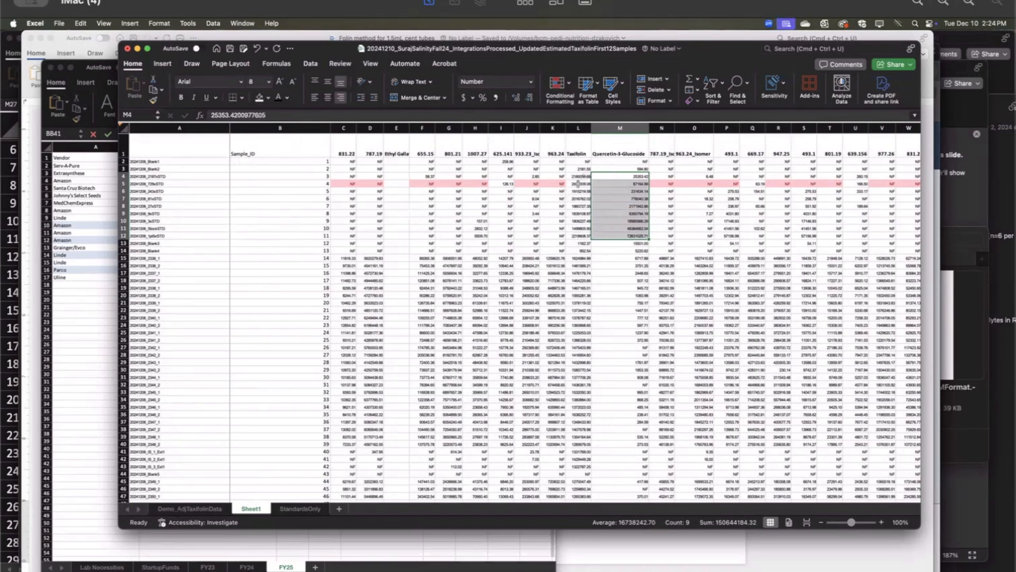
click(662, 128)
right_click(662, 129)
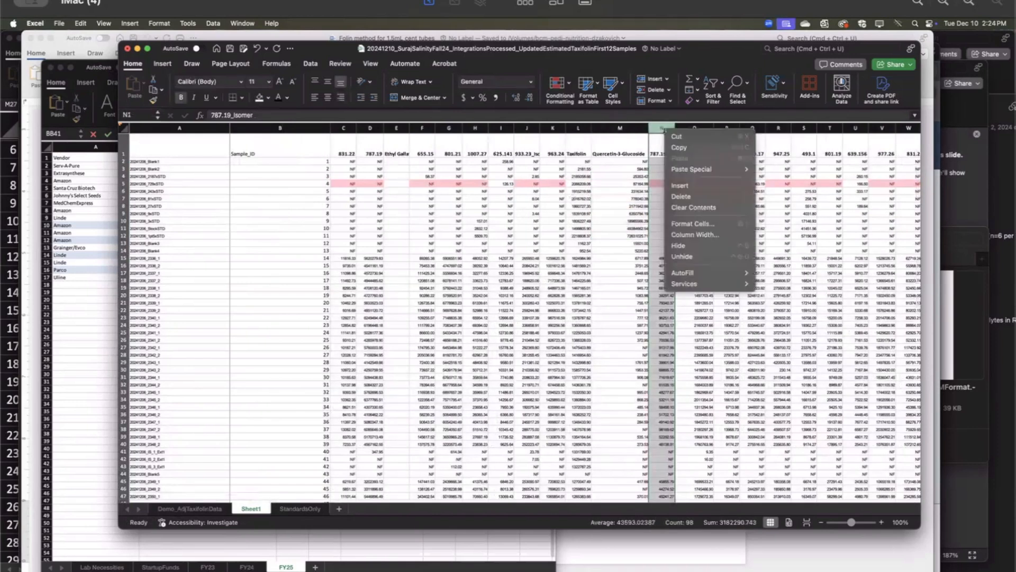
click(672, 187)
click(659, 177)
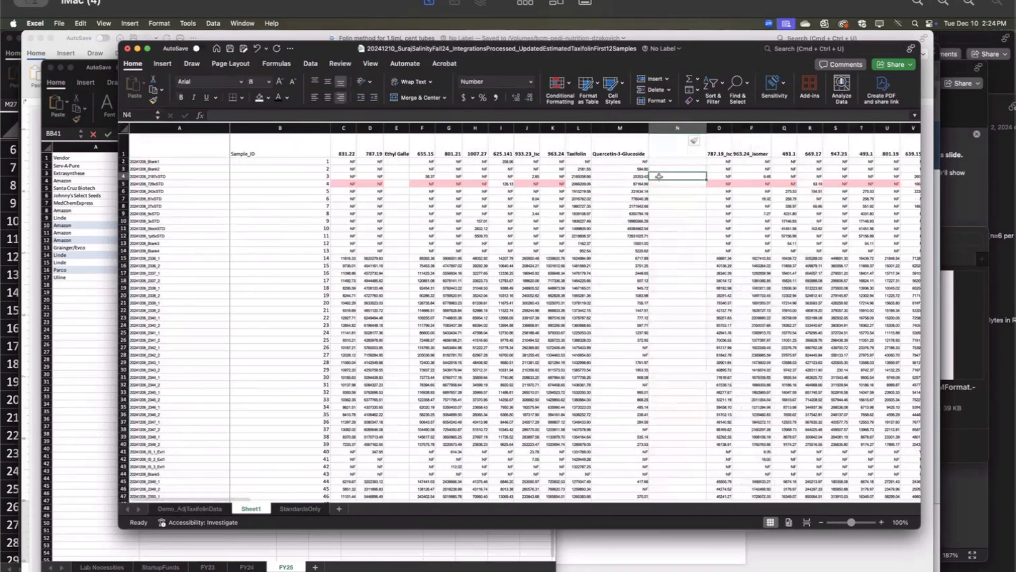
Step: Enter =M4/L4 in N4 to divide Quercetin-3-Glucoside by Taxifolin, and fill it down through the standards to N12
text(=)
click(641, 176)
text(/)
click(575, 176)
key(Return)
click(683, 176)
drag(706, 180, 702, 238)
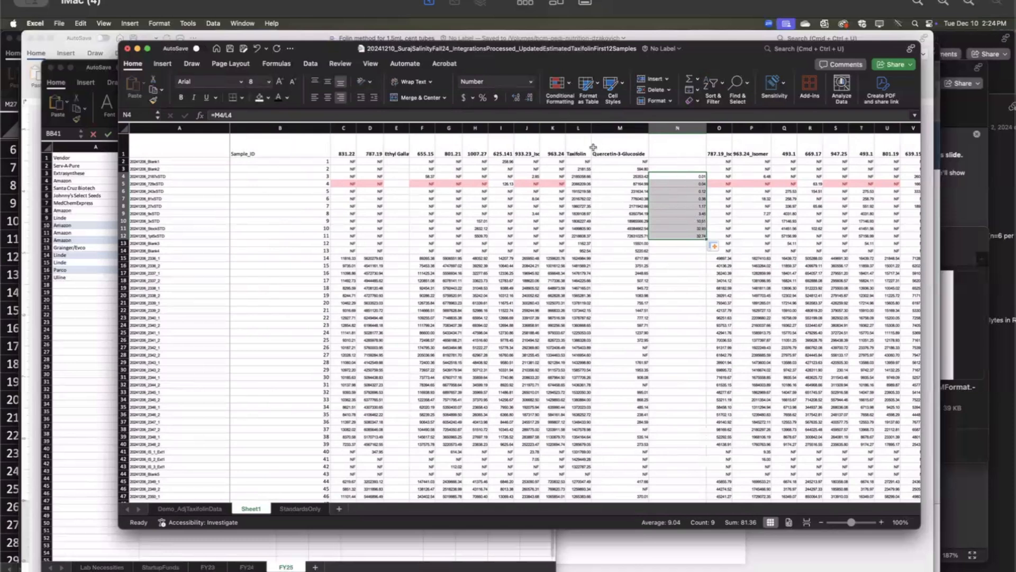
Step: Delete the inserted ratio column N
right_click(674, 128)
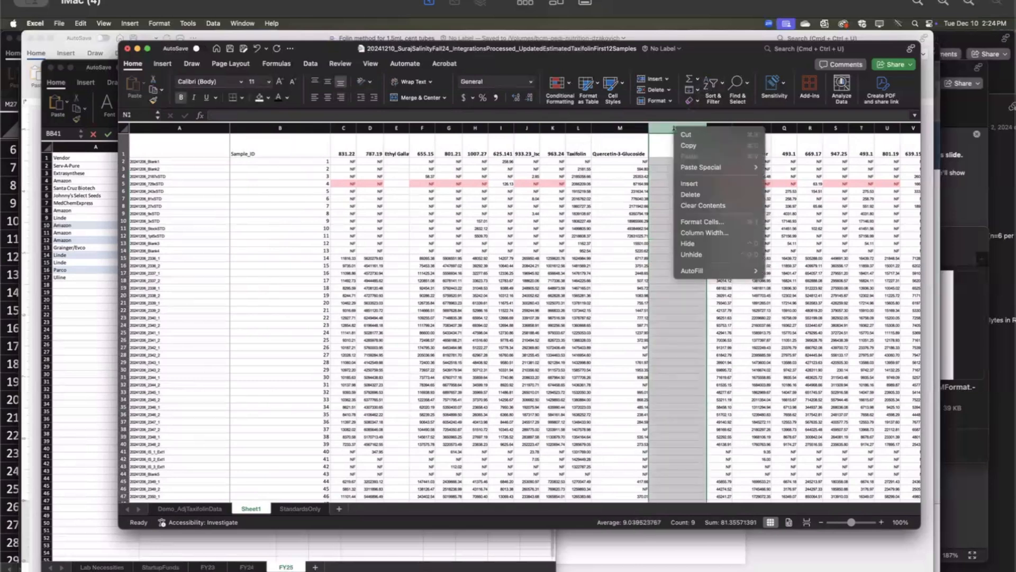
click(690, 195)
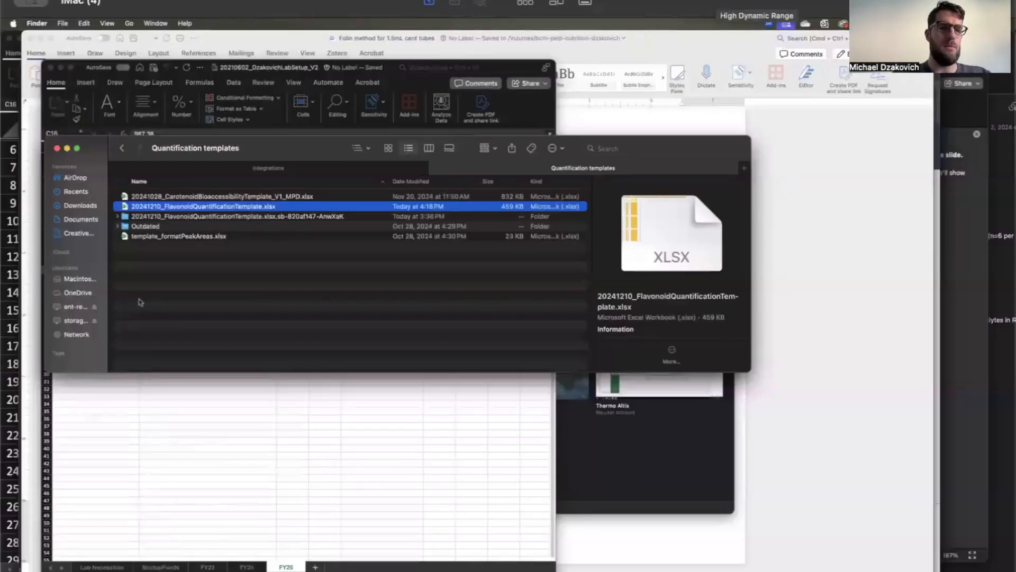
Step: Find the Quantification templates folder inside Data and open 20241210_FlavonoidQuantificationTemplate.xlsx
click(140, 302)
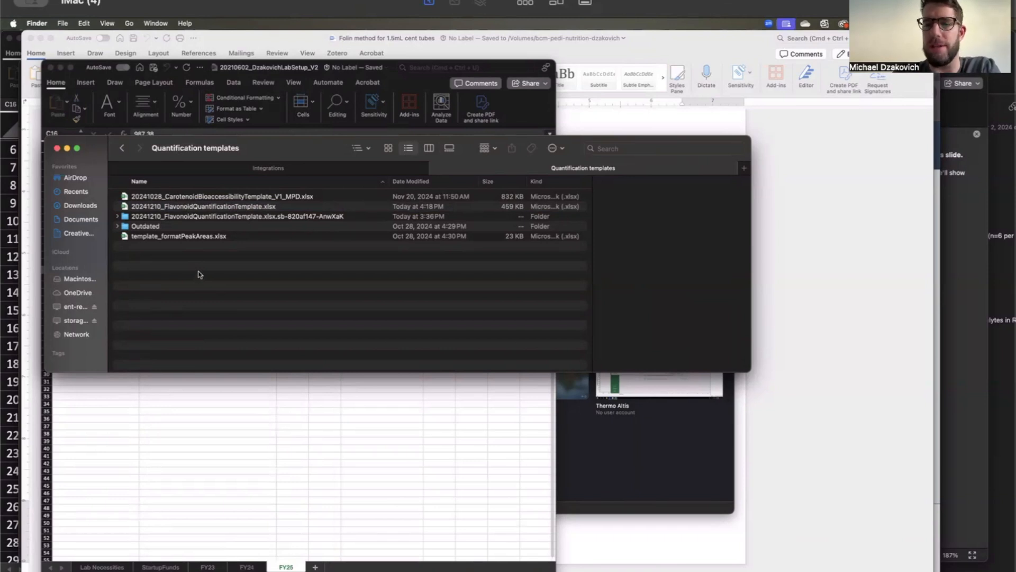
click(122, 150)
click(122, 150)
double_click(142, 207)
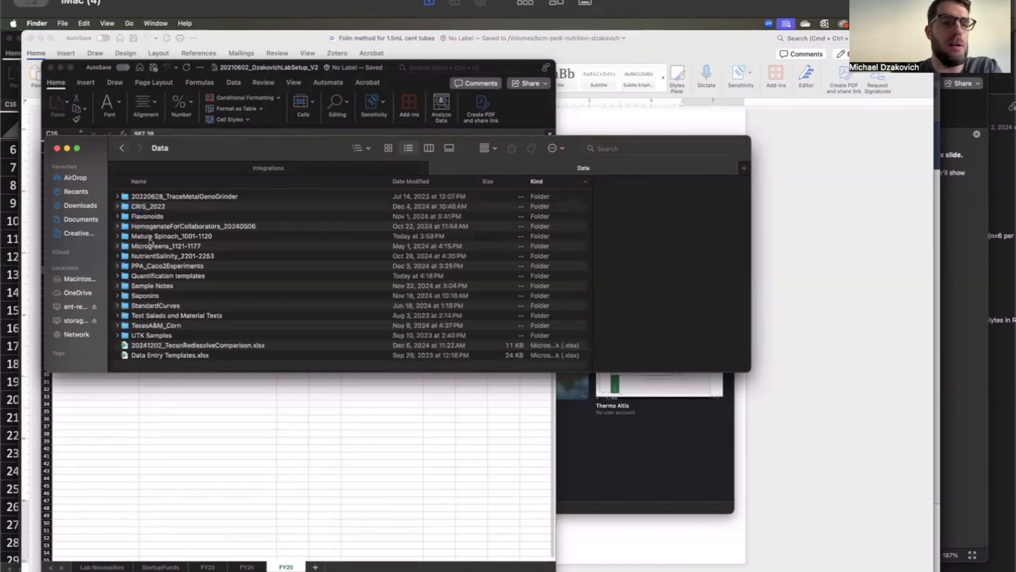
double_click(151, 276)
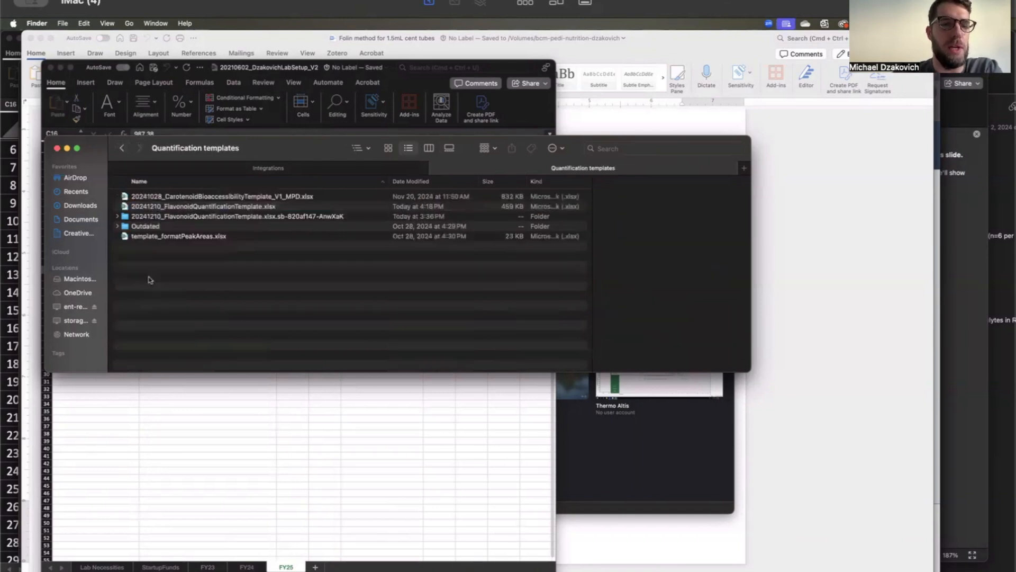
double_click(177, 208)
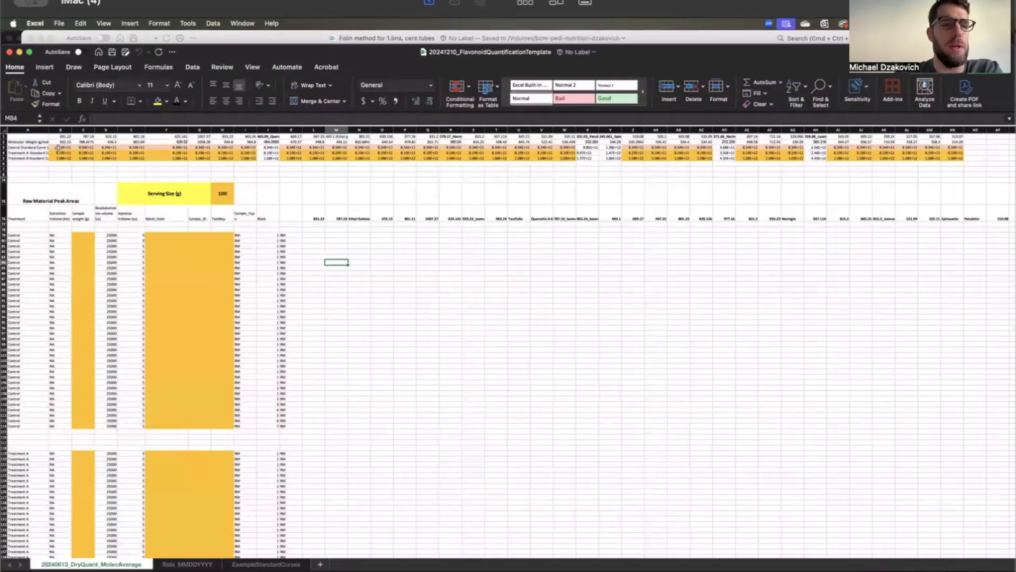
Step: Examine the template's compound masses, molecular weights, and the Control, Treatment A and Treatment B standard curve rows
scroll(59, 148, up, 5)
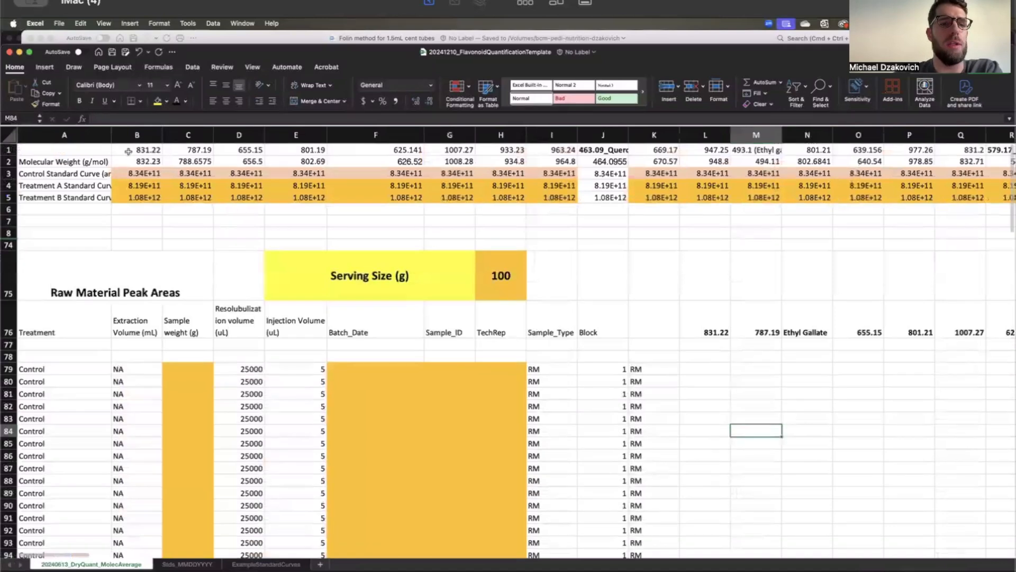
click(130, 151)
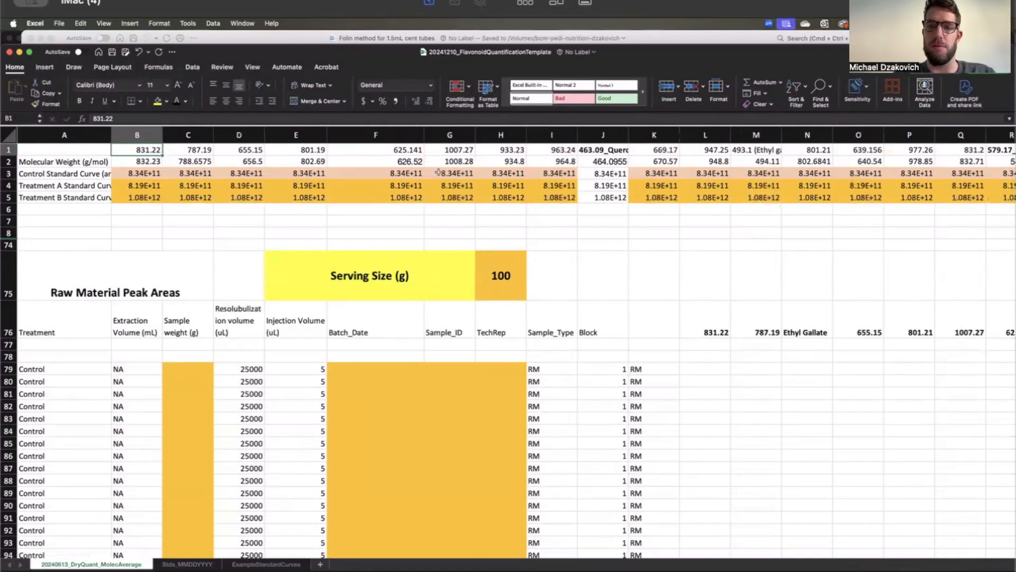
click(134, 161)
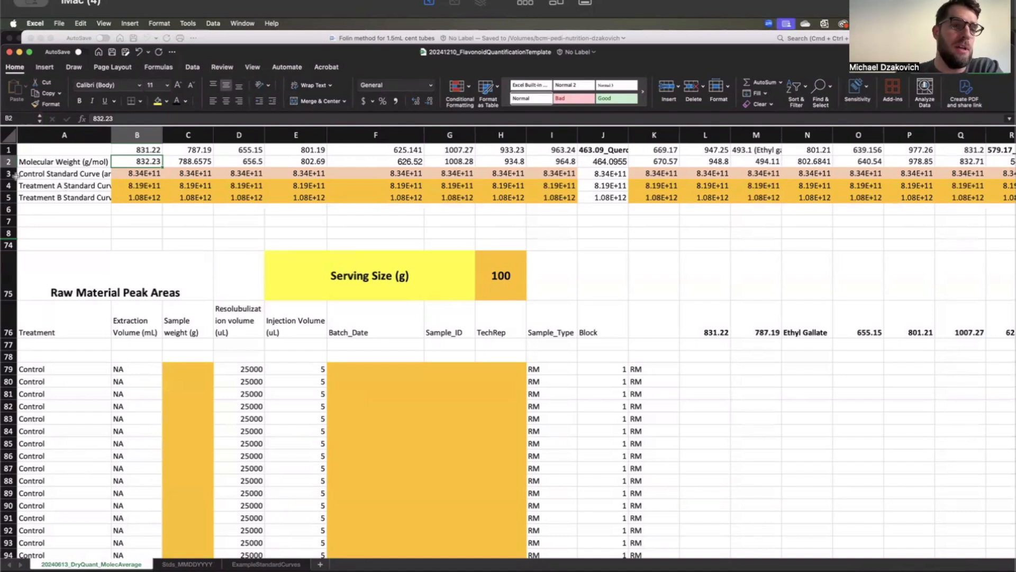
click(48, 178)
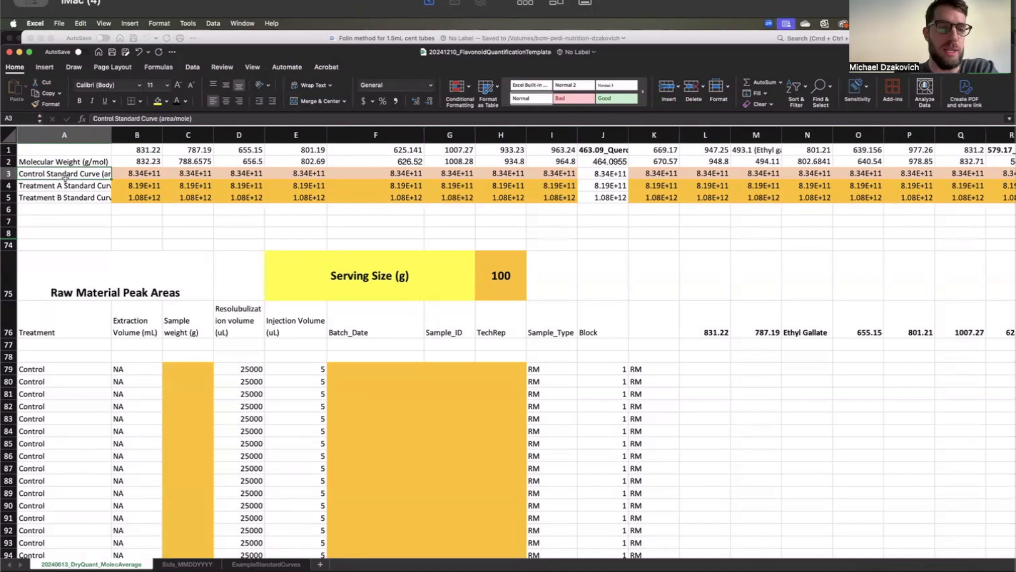
click(65, 186)
click(66, 197)
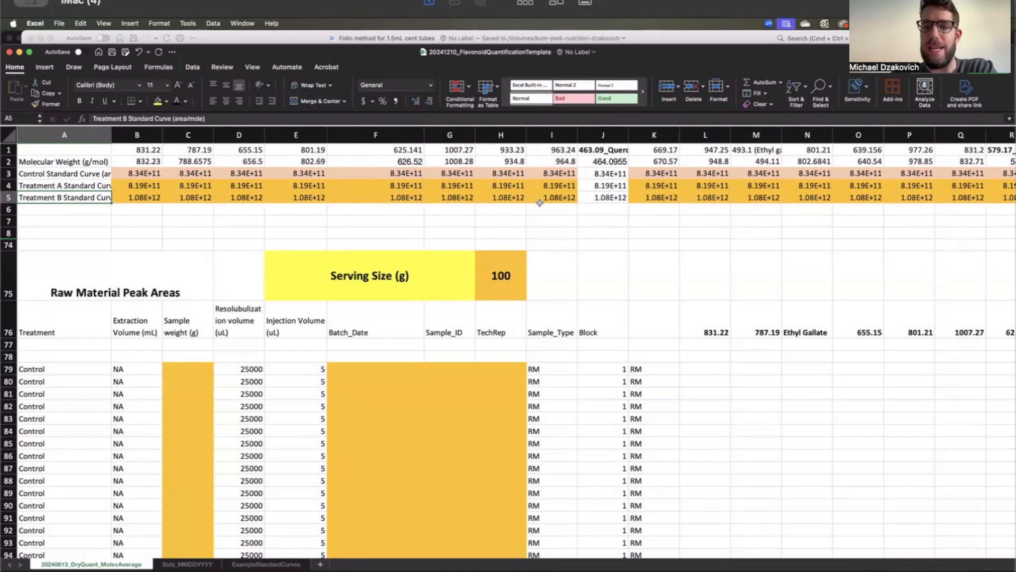
Step: Widen column J to read its quercetin glucoside heading, and select the control standard curve value in J3
drag(630, 137, 660, 137)
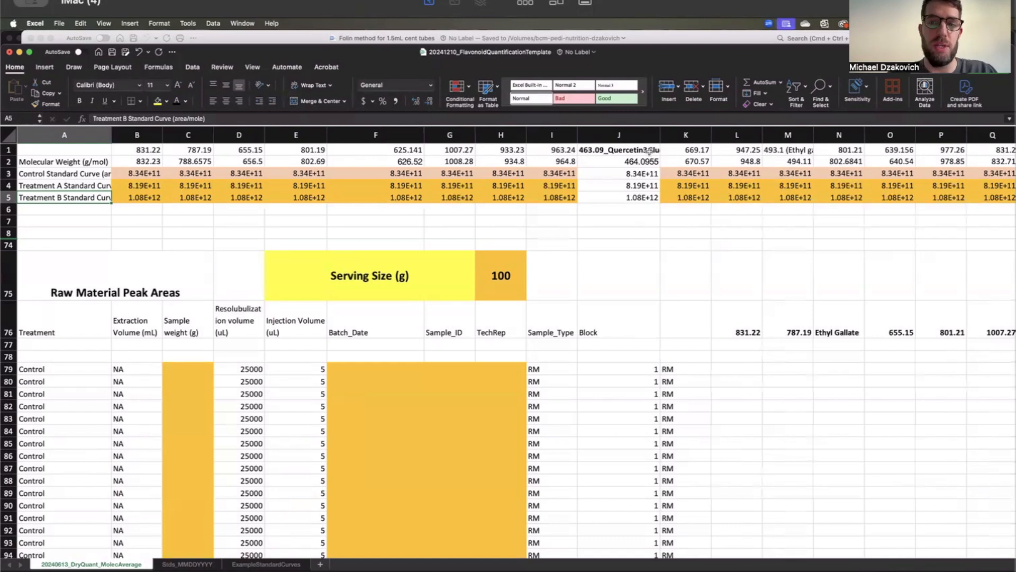
scroll(633, 200, right, 3)
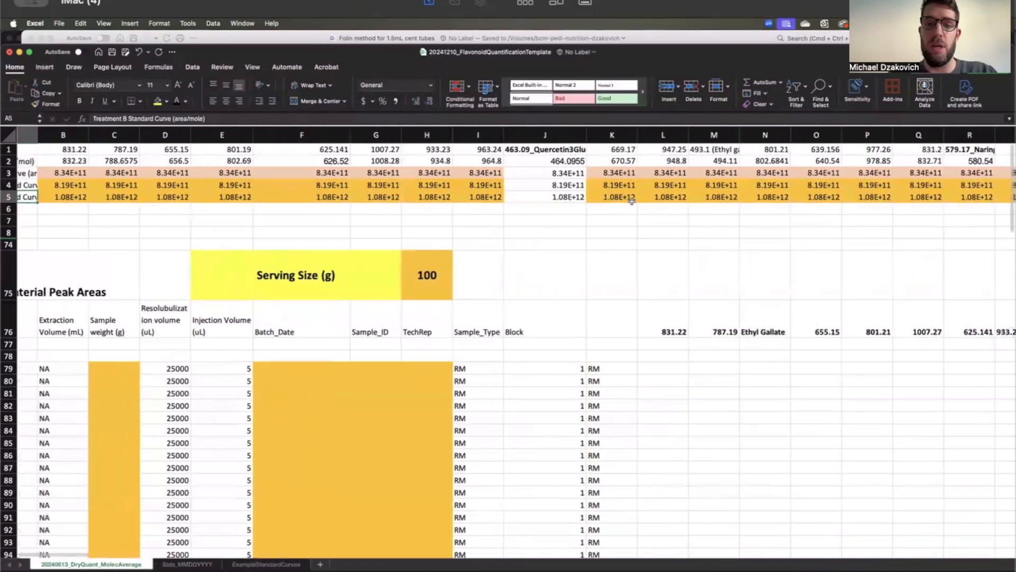
click(555, 173)
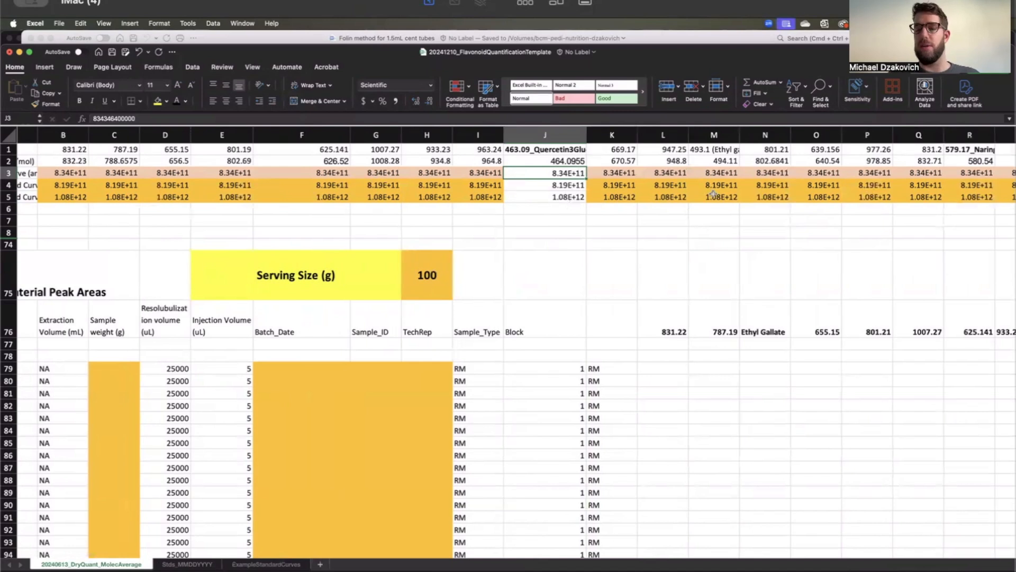
Step: Examine the headings and standard curve values of the patuletin, spinacetin, naringenin and jaceidin columns, and return to the raw material section
scroll(712, 194, right, 10)
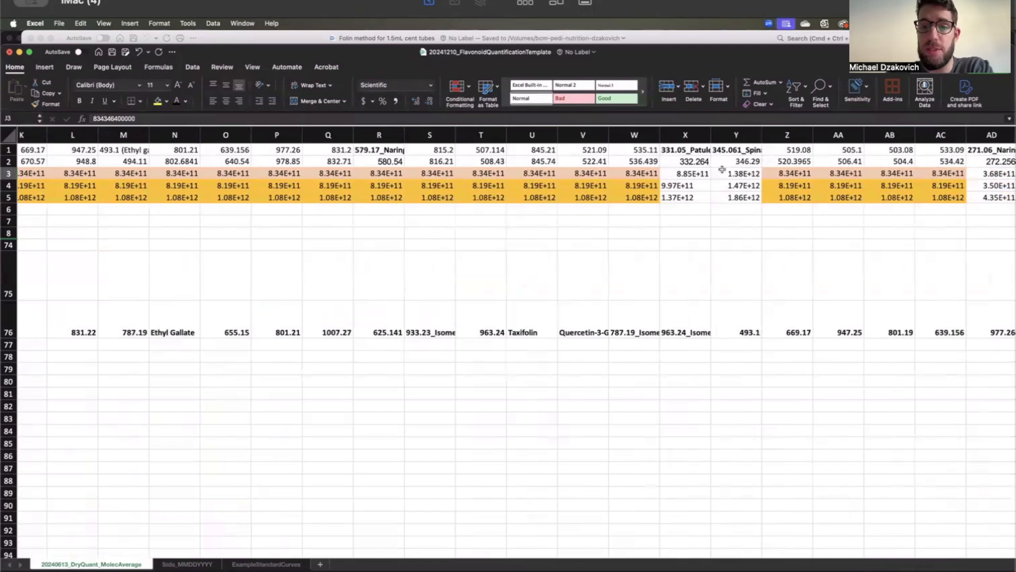
click(694, 151)
click(730, 150)
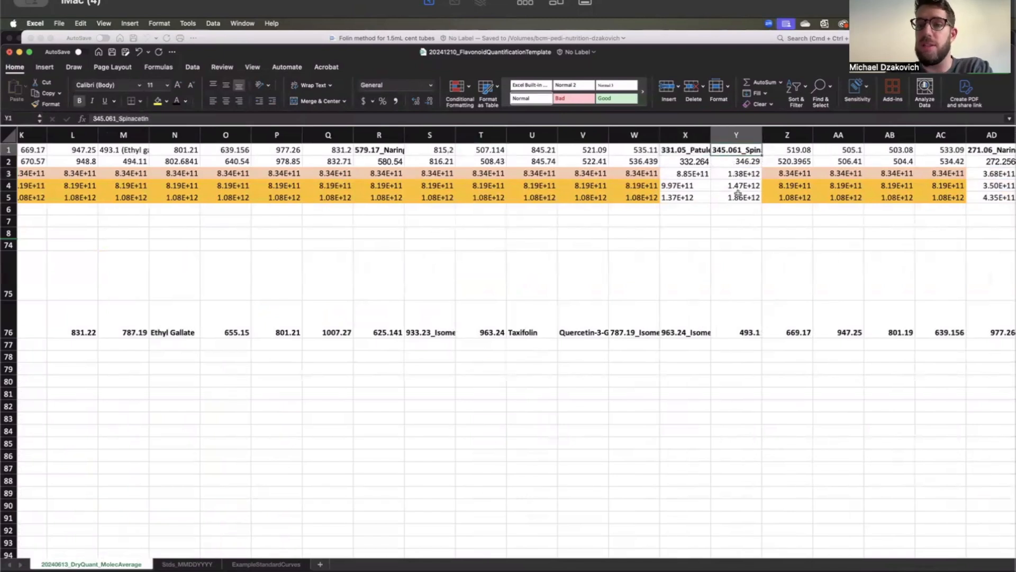
scroll(738, 185, right, 7)
scroll(802, 173, right, 1)
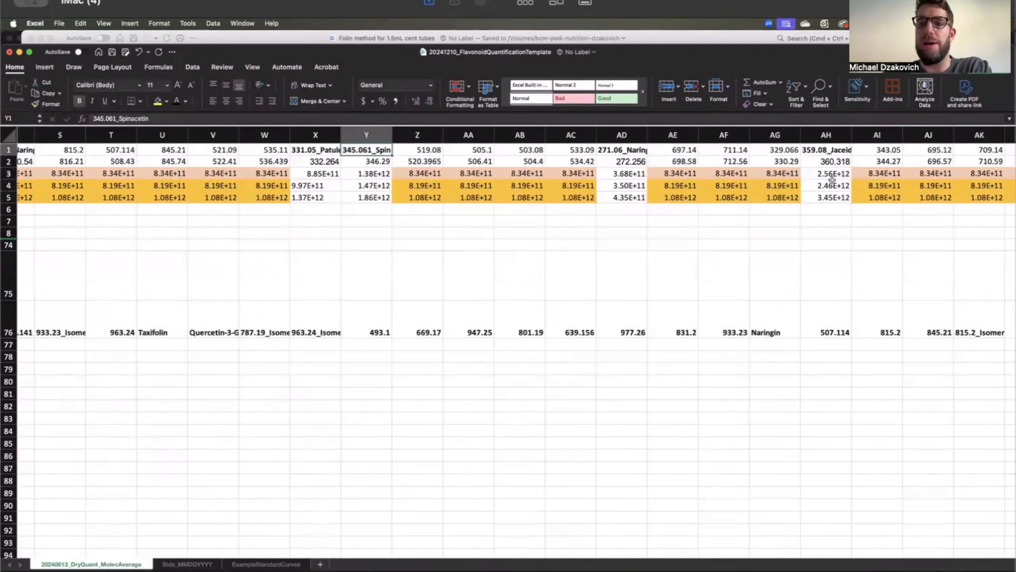
scroll(829, 167, right, 2)
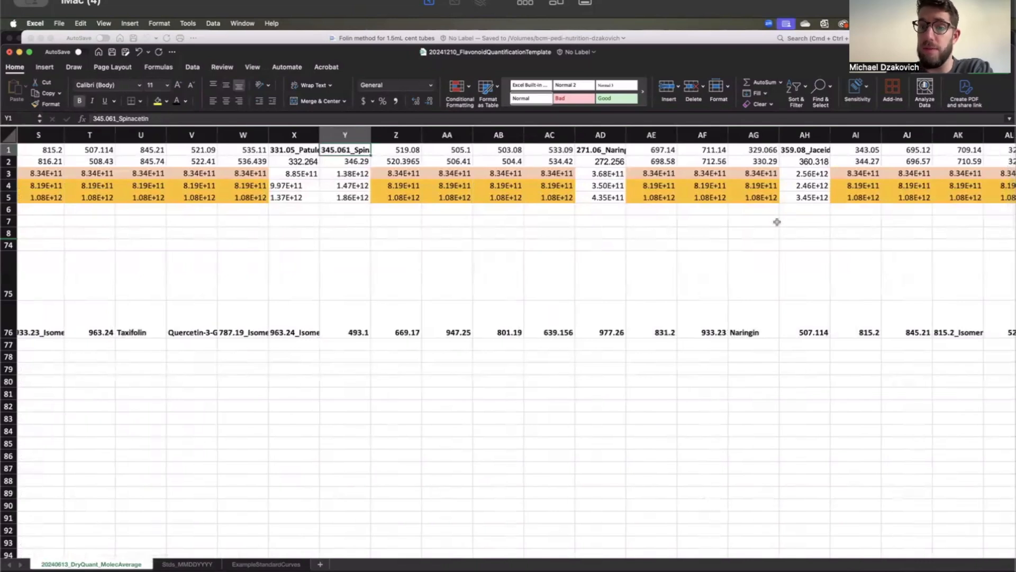
scroll(659, 200, left, 10)
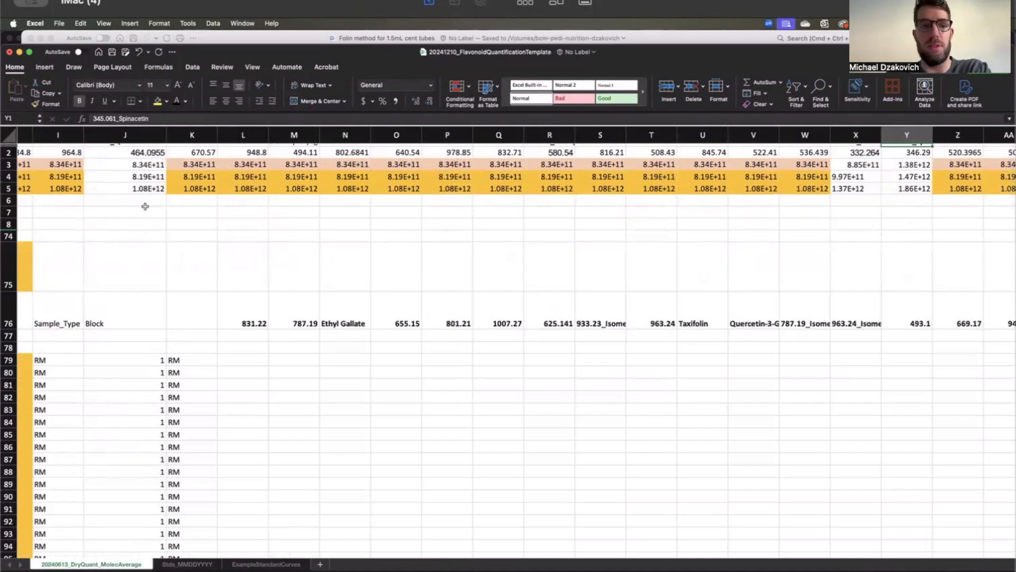
scroll(145, 205, left, 6)
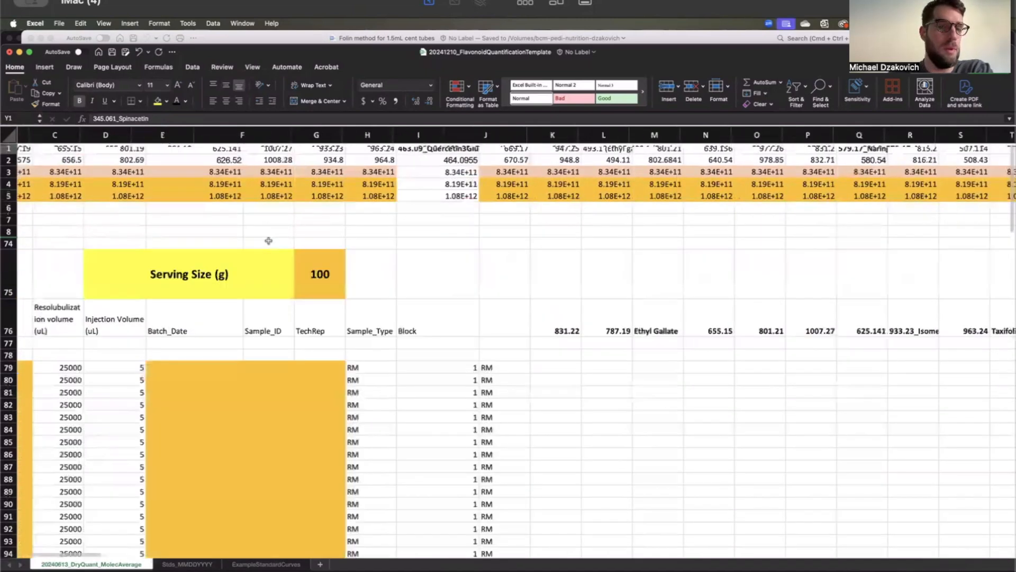
Step: Examine the Raw Material Peak Areas section's serving size, sample columns, and the Control and Treatment A input blocks
scroll(269, 241, left, 3)
scroll(381, 300, down, 2)
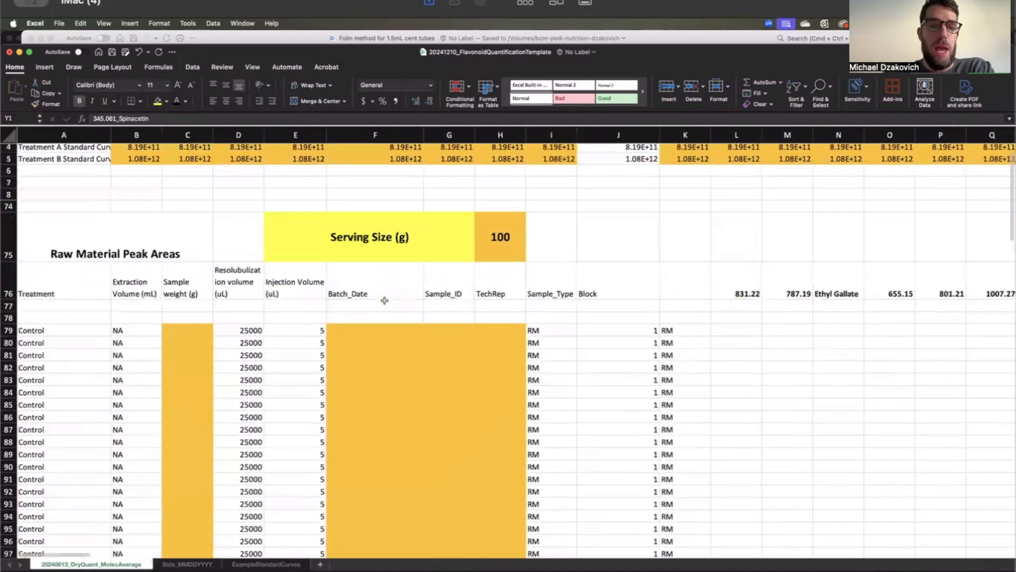
scroll(384, 300, down, 1)
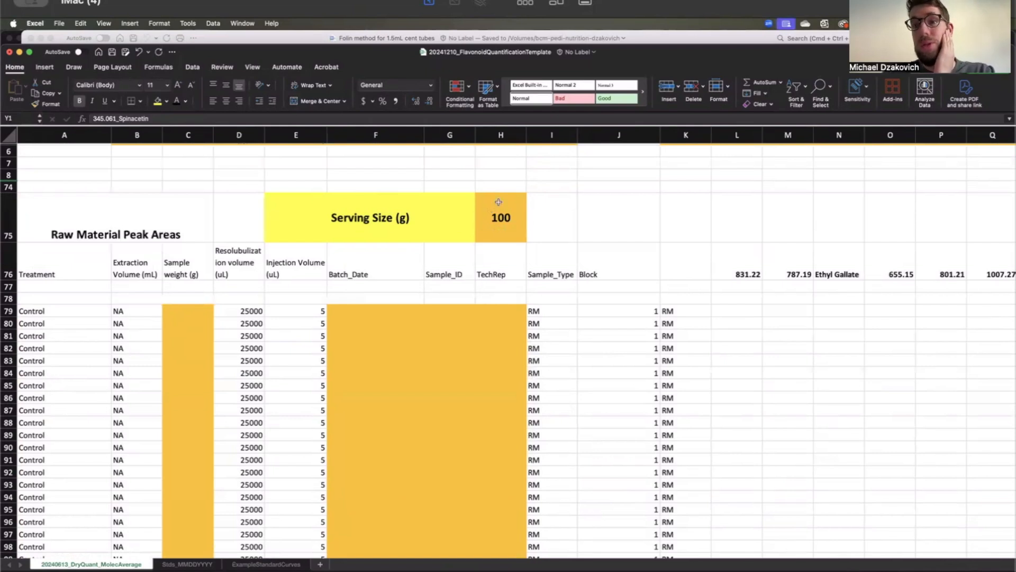
scroll(392, 291, down, 3)
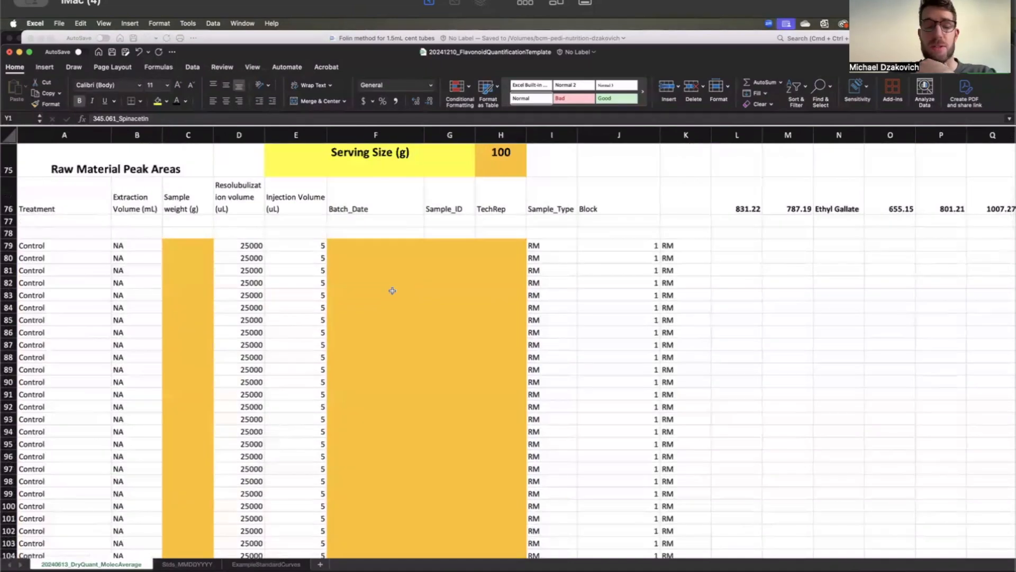
scroll(392, 291, down, 1)
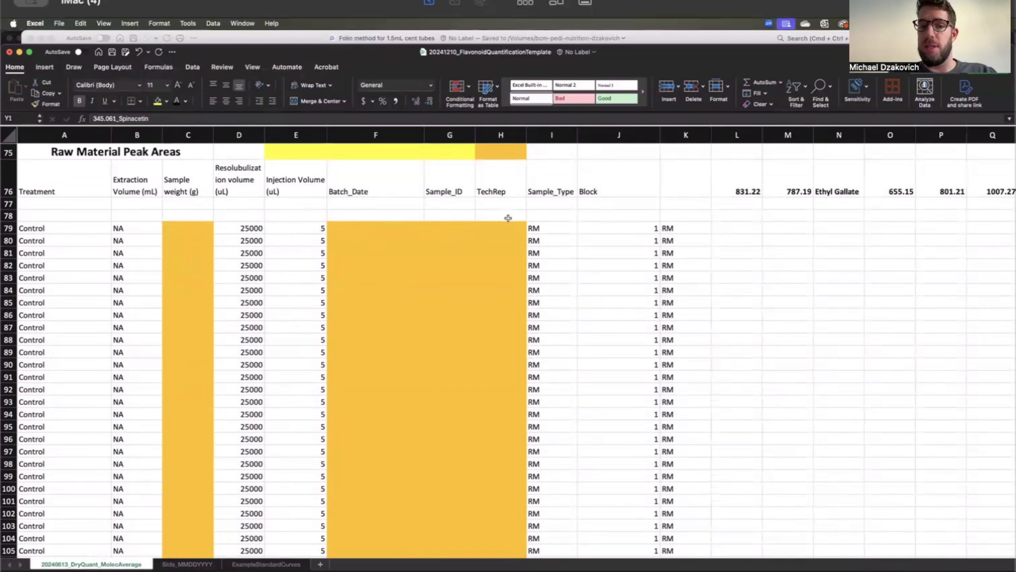
scroll(438, 319, down, 8)
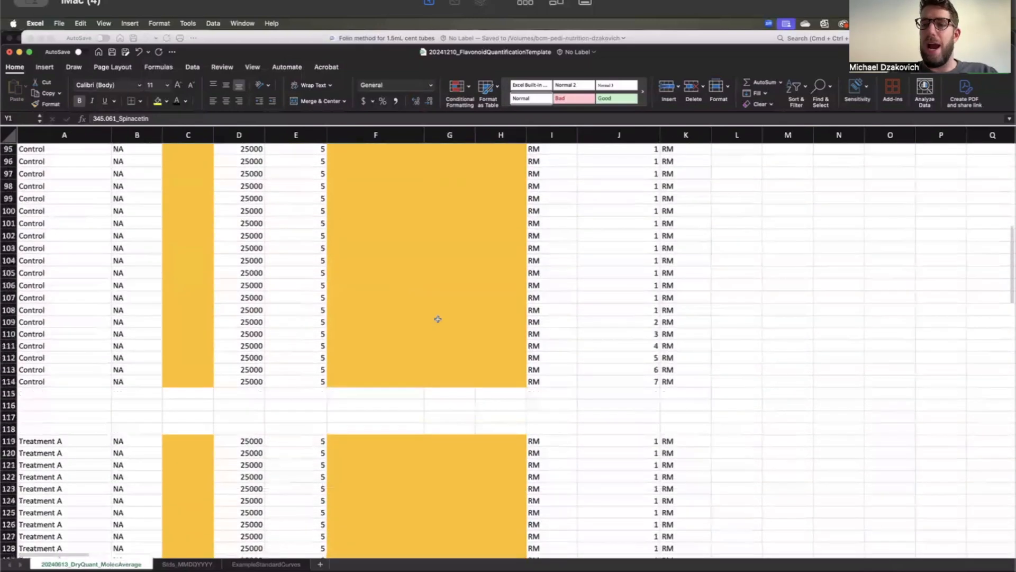
scroll(438, 318, down, 7)
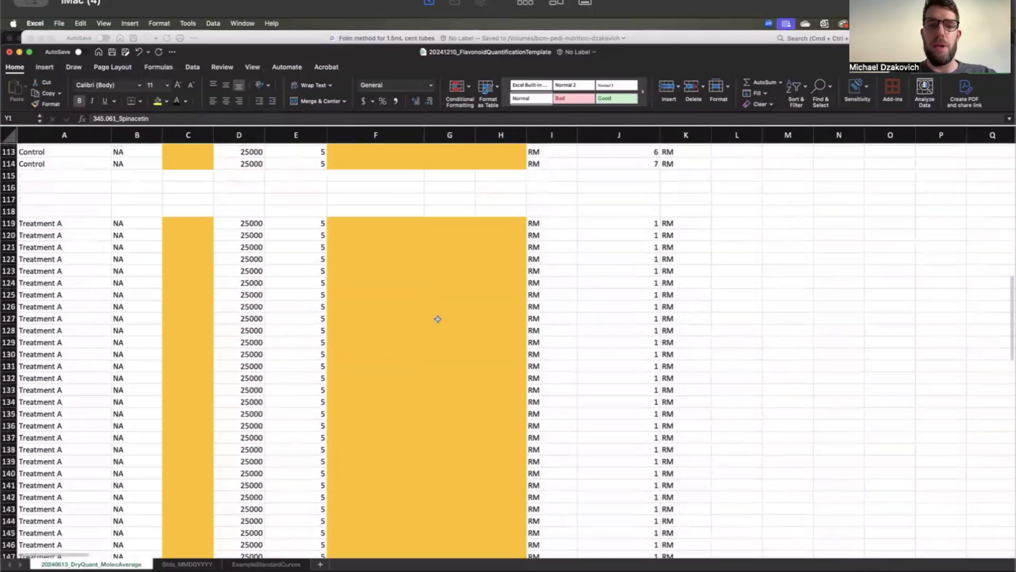
scroll(438, 319, down, 15)
scroll(438, 319, up, 9)
scroll(437, 318, up, 20)
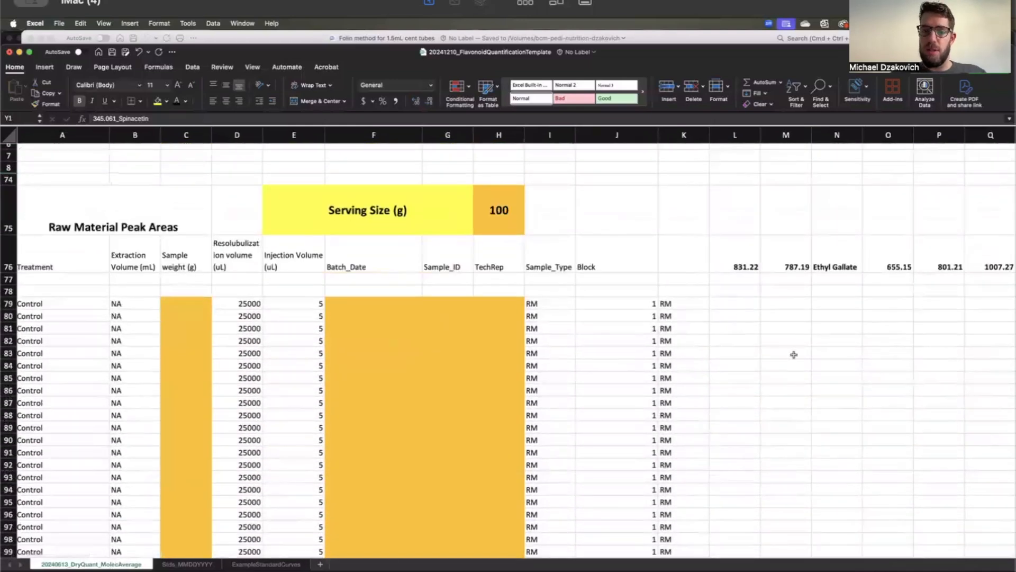
Step: Compare the standard curve rows for Control, Treatment A and Treatment B with the matching raw material sample blocks
scroll(410, 354, up, 5)
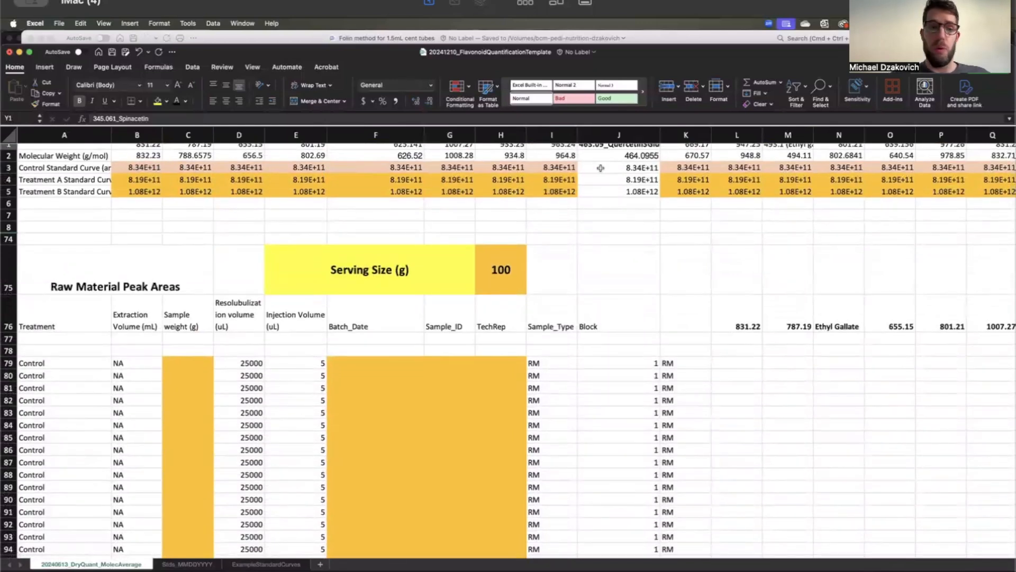
scroll(300, 414, down, 15)
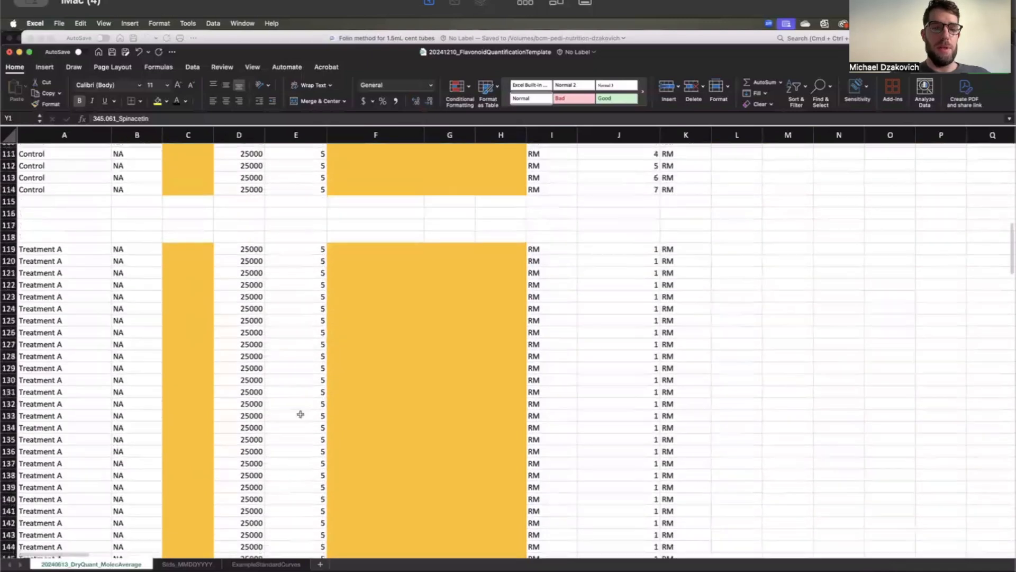
scroll(260, 381, up, 12)
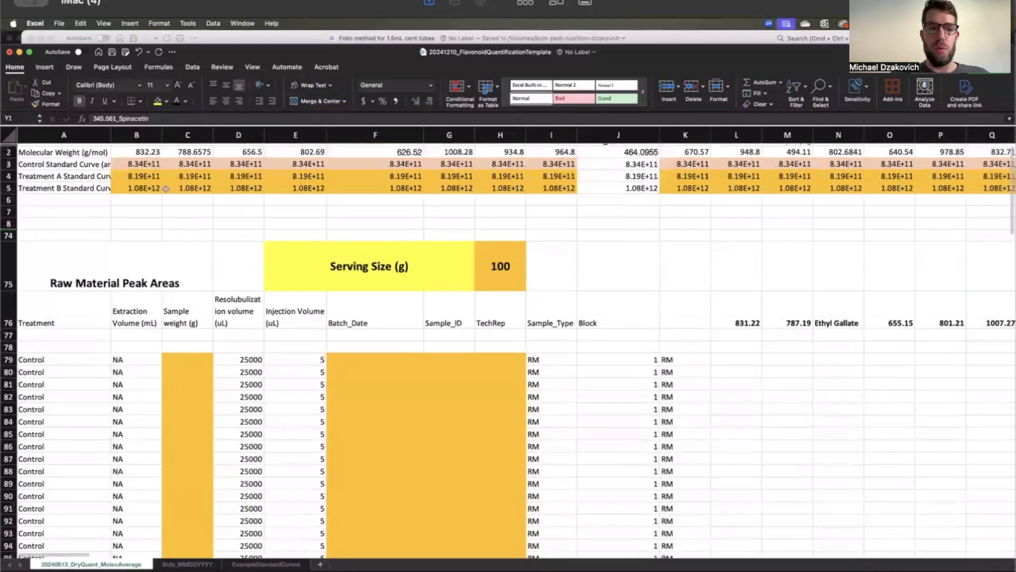
scroll(174, 330, down, 20)
scroll(174, 329, up, 20)
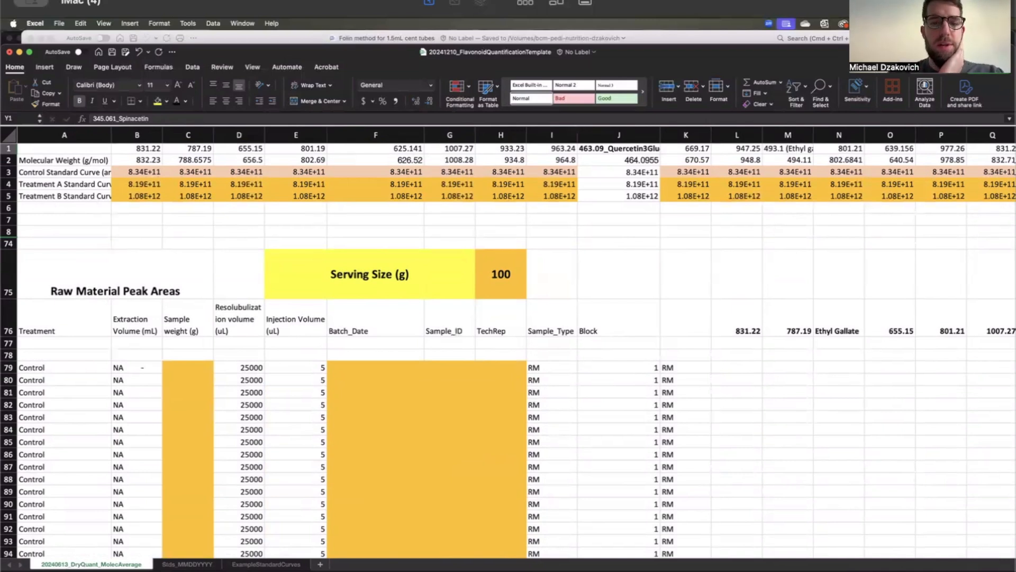
Step: On the Stds_MMDDYYYY sheet, fill the naringenin peak area and Taxifolin cells J17:K26 with orange
click(196, 565)
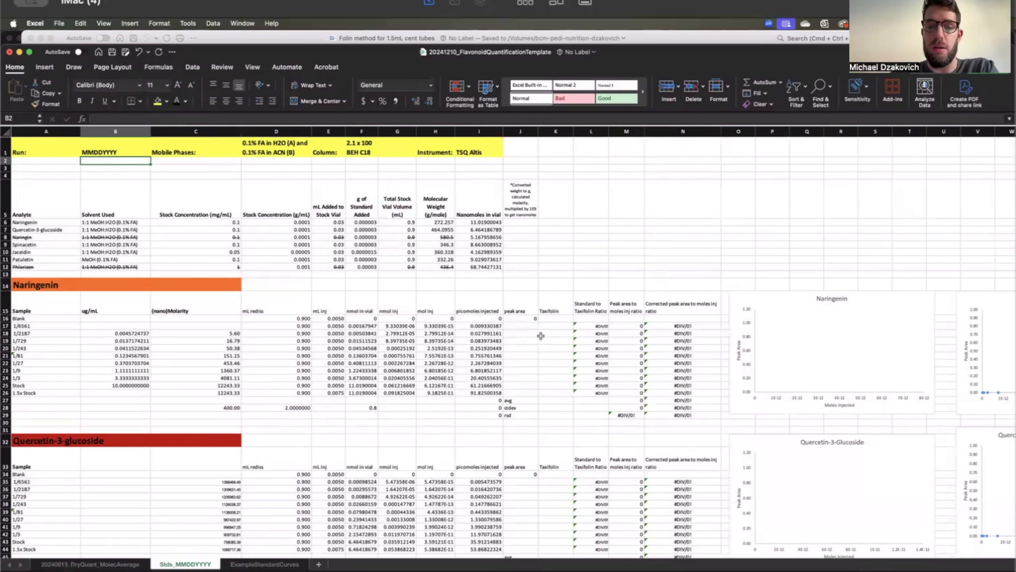
drag(526, 327, 555, 395)
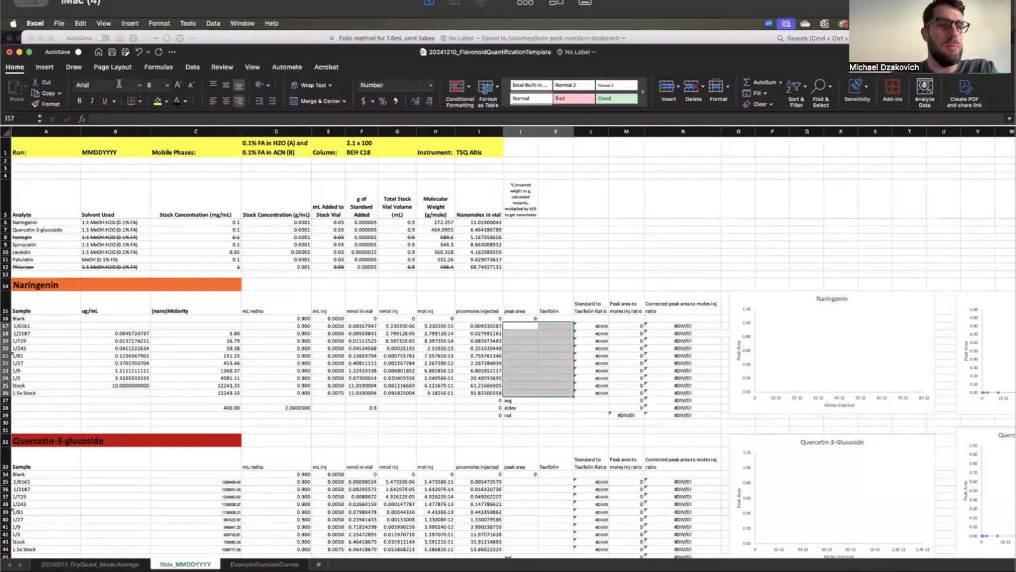
click(167, 101)
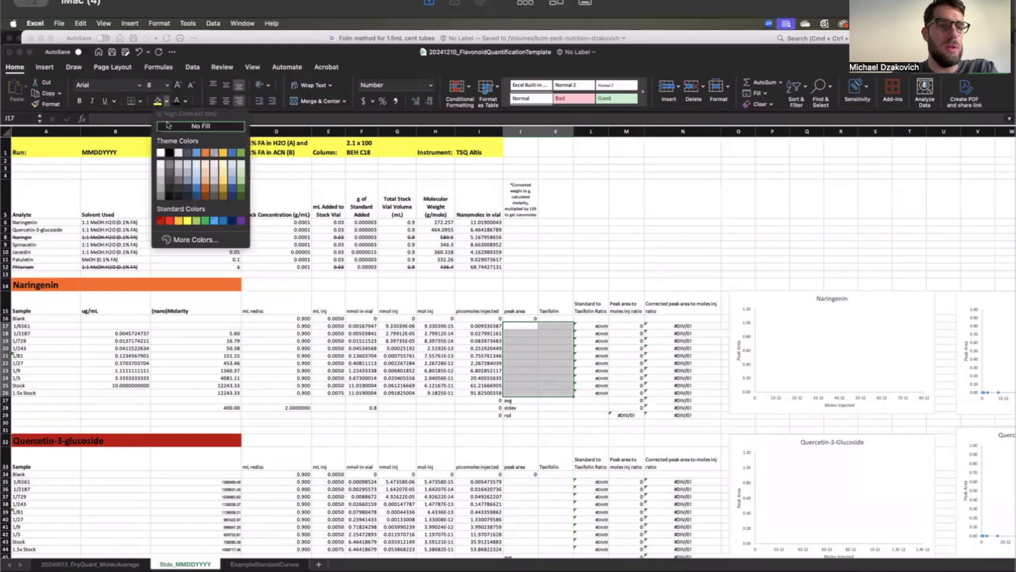
click(179, 221)
scroll(390, 298, down, 5)
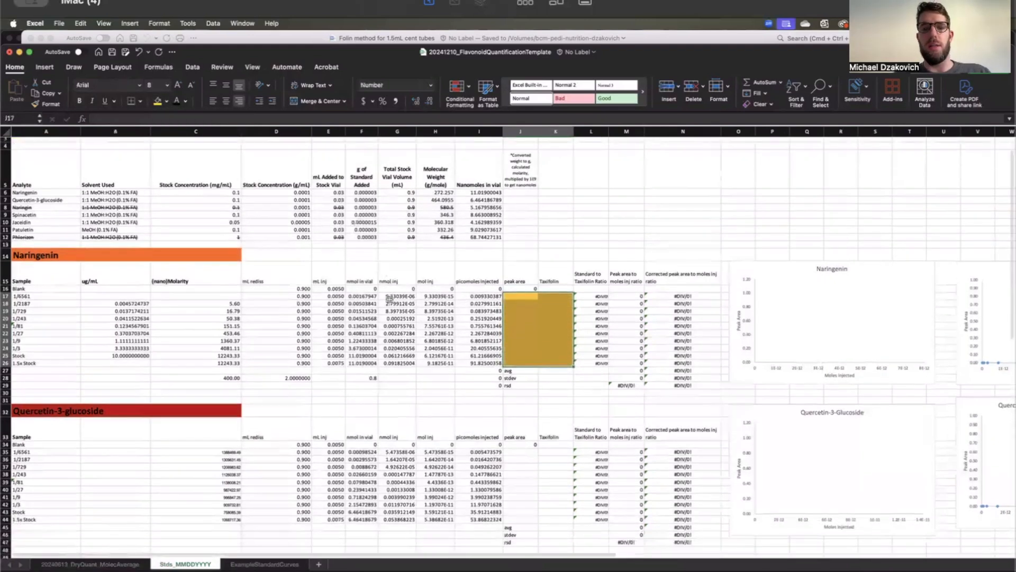
scroll(525, 270, up, 5)
Step: Copy the orange naringenin input cells to the quercetin-3-glucoside and spinacetin peak area and Taxifolin columns, starting at J35 and J53
key(super+c)
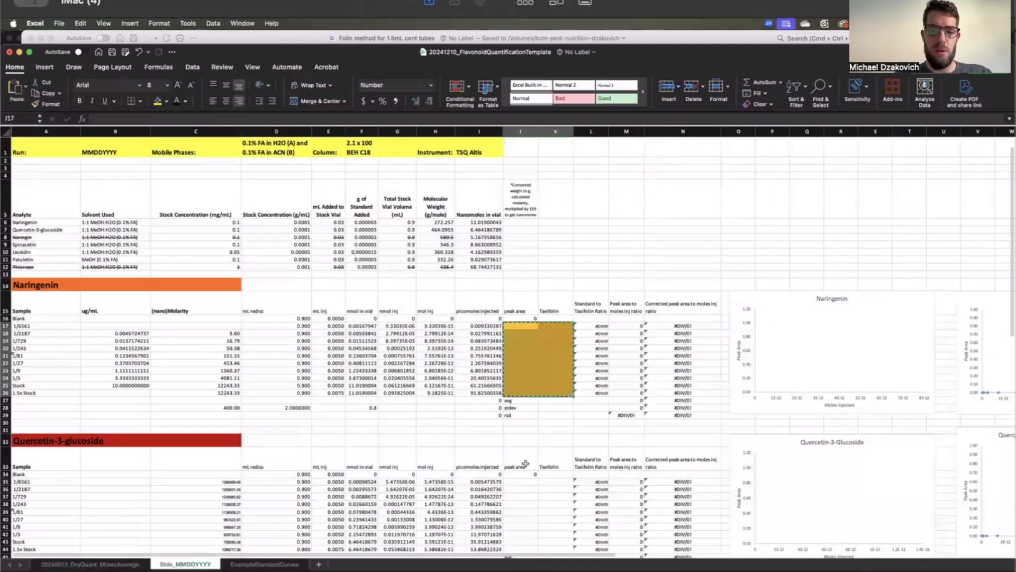
click(512, 481)
key(super+v)
scroll(513, 483, down, 2)
scroll(513, 483, down, 5)
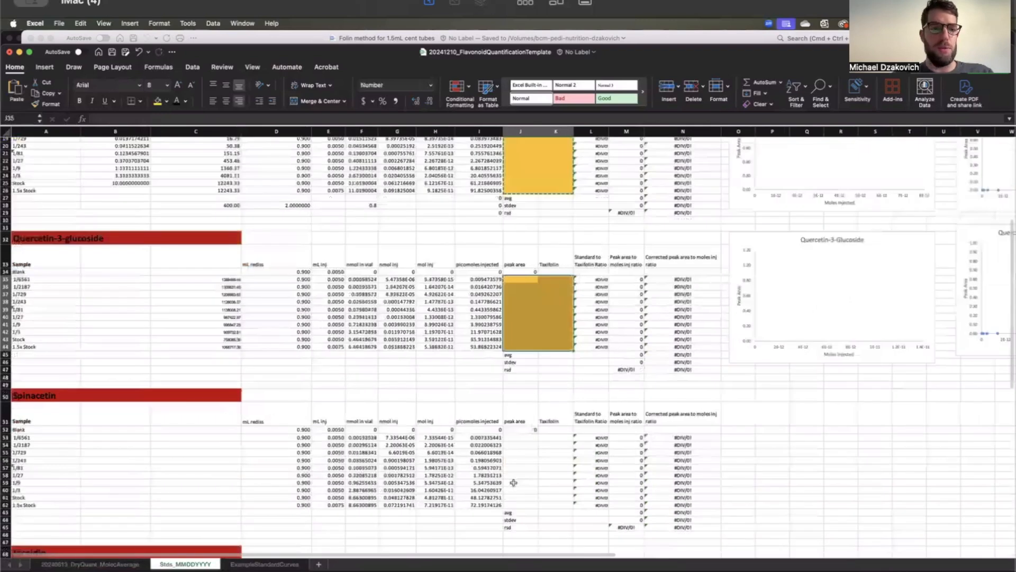
click(516, 437)
key(super+v)
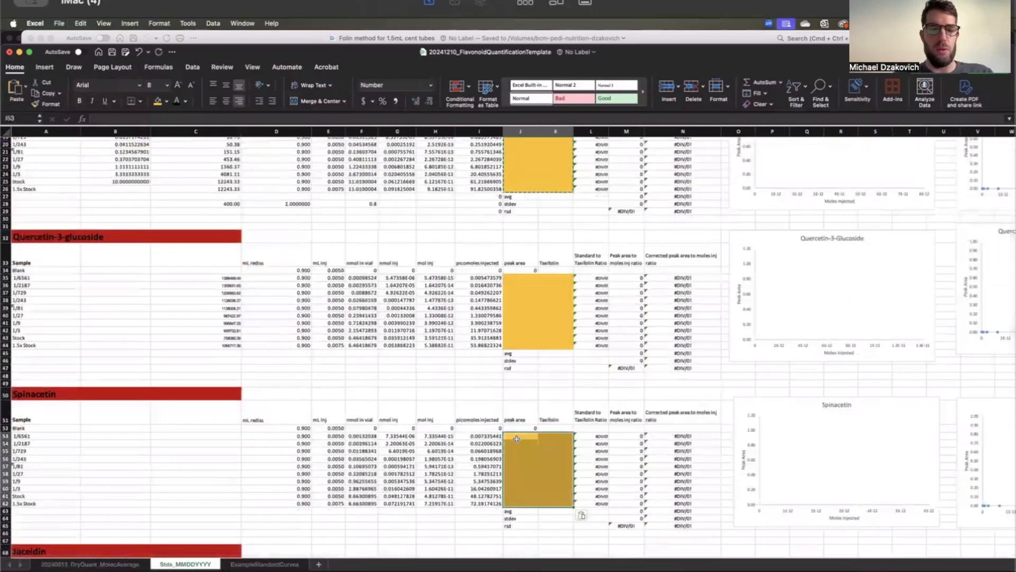
Step: Paste the orange input cells into the jaceidin and patuletin peak area and Taxifolin columns, starting at J71 and J87
scroll(517, 459, down, 4)
click(516, 460)
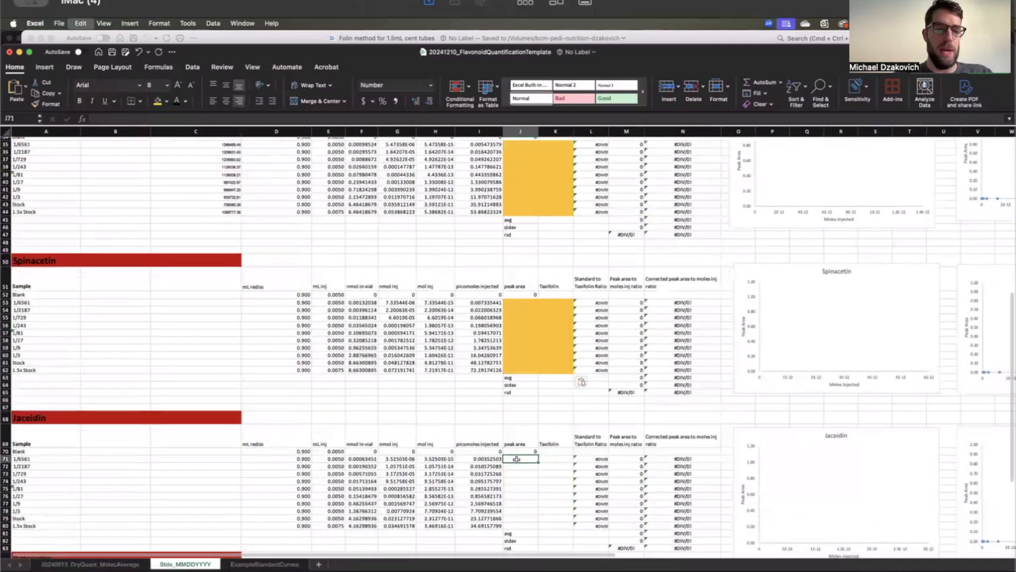
key(super+v)
scroll(515, 439, down, 5)
click(513, 419)
key(super+v)
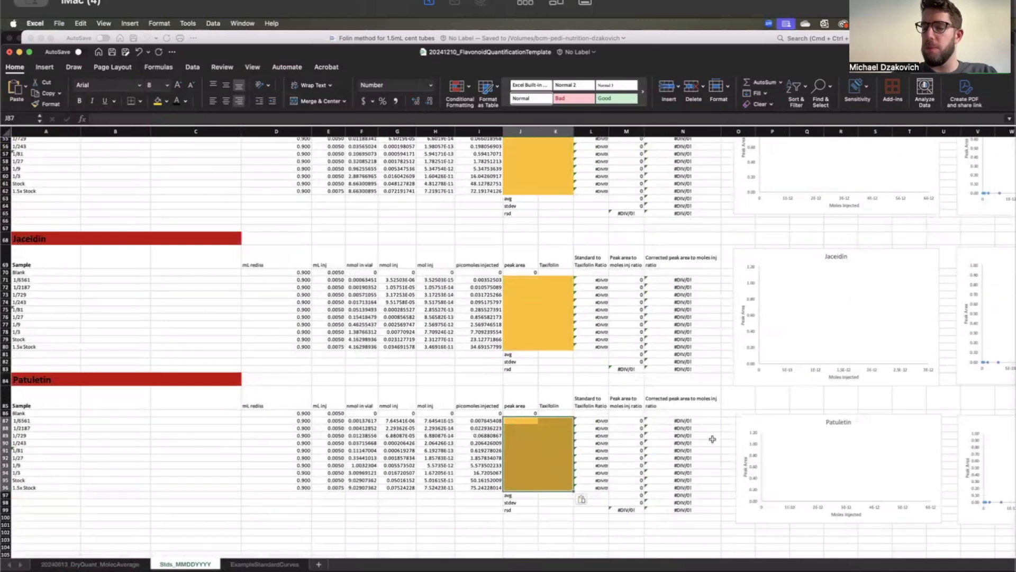
Step: Review the standards sheet from the patuletin section back up to the analyte stock table and naringenin section
scroll(481, 372, up, 10)
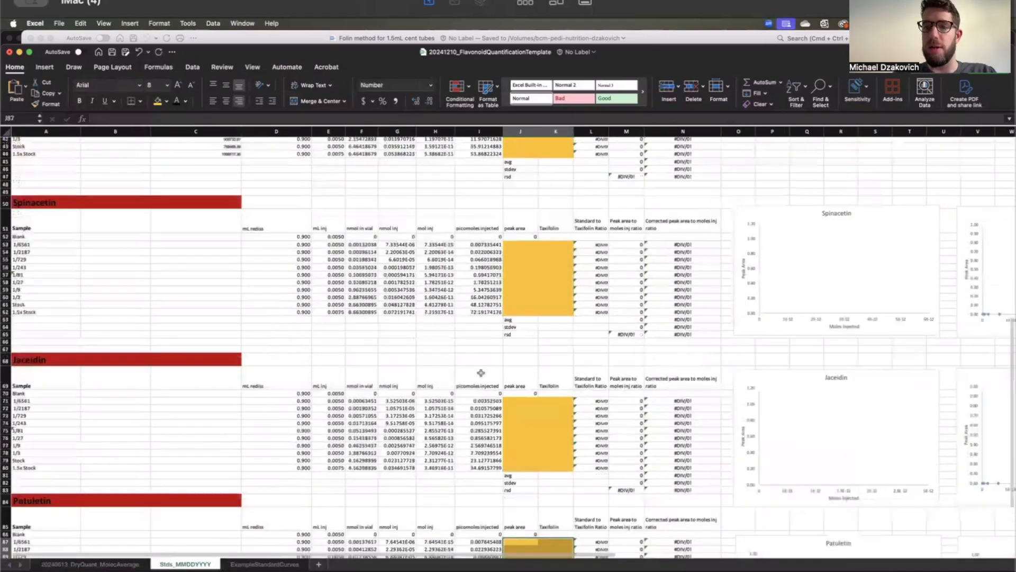
scroll(481, 372, up, 5)
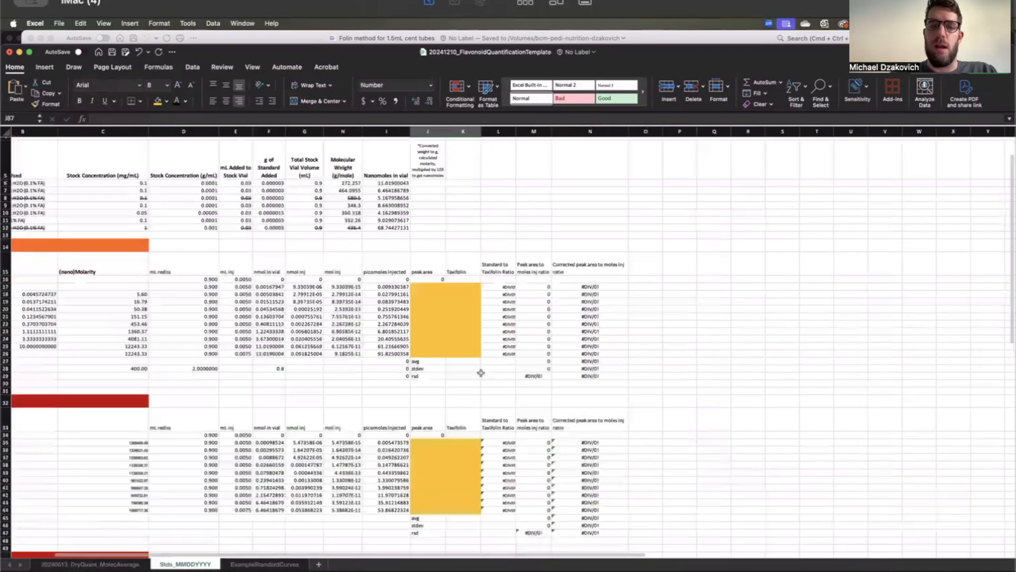
scroll(345, 374, up, 3)
scroll(346, 374, left, 1)
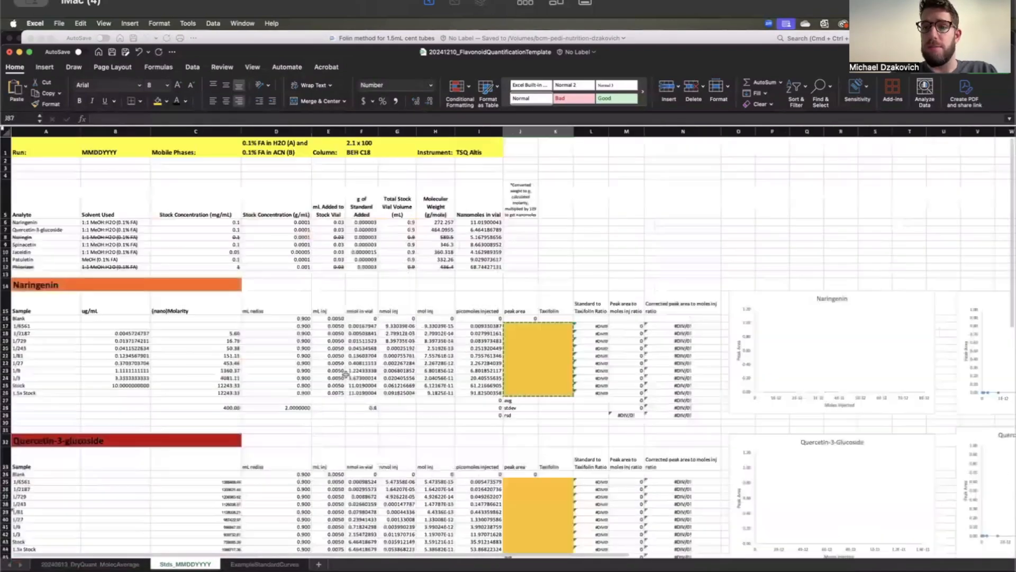
scroll(346, 374, down, 1)
scroll(346, 375, right, 1)
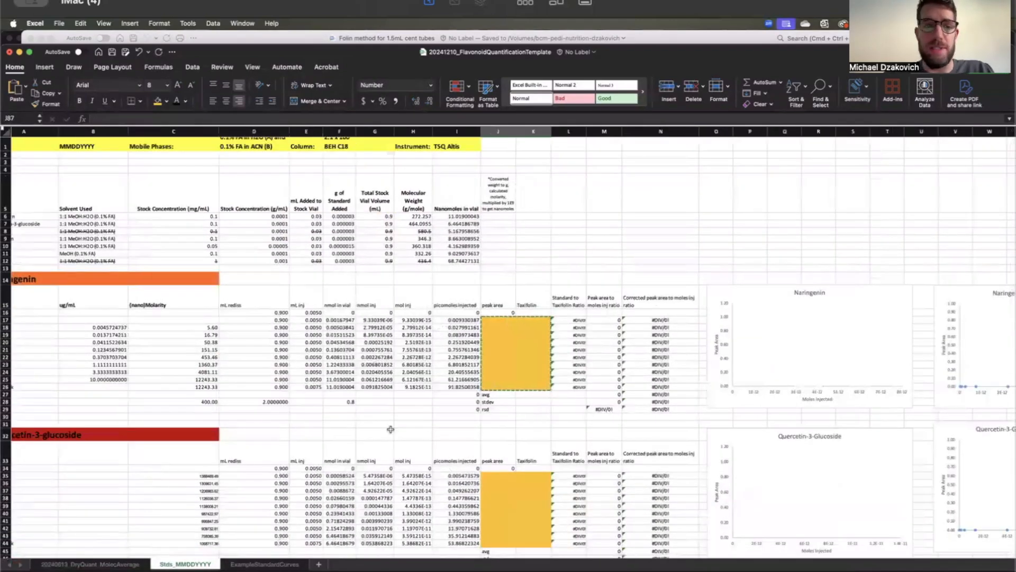
scroll(156, 407, up, 1)
scroll(155, 406, left, 1)
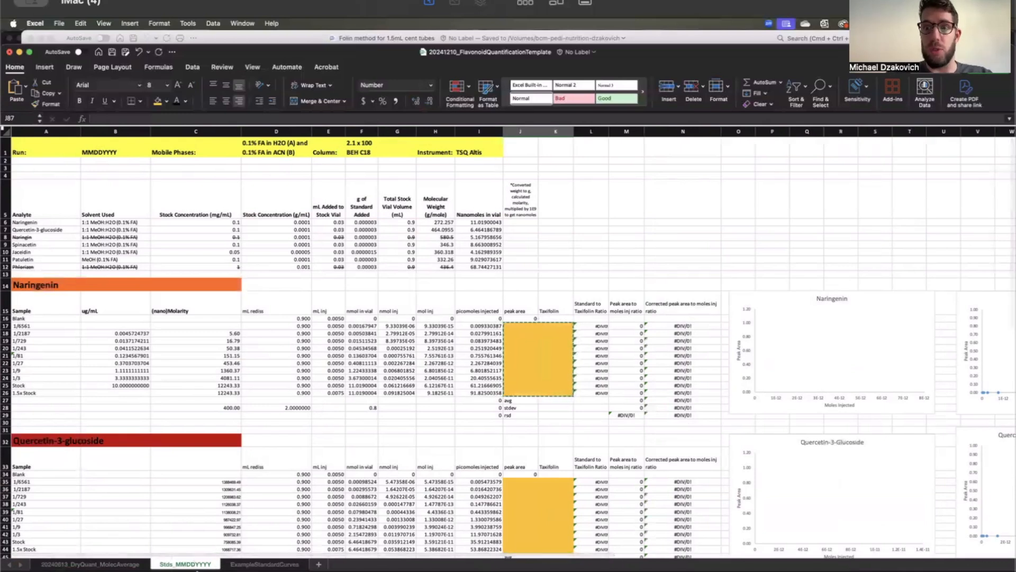
Step: Open the ExampleStandardCurves sheet and select naringenin's example peak areas in J17:J25, followed by its Taxifolin values in K17:K25
click(257, 564)
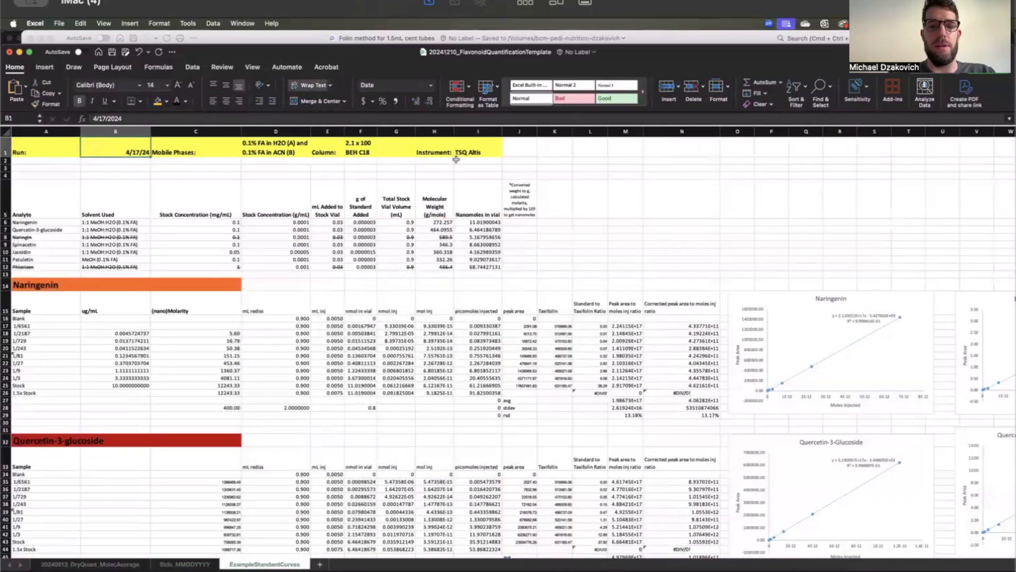
scroll(461, 185, down, 3)
click(527, 285)
drag(528, 284, 522, 341)
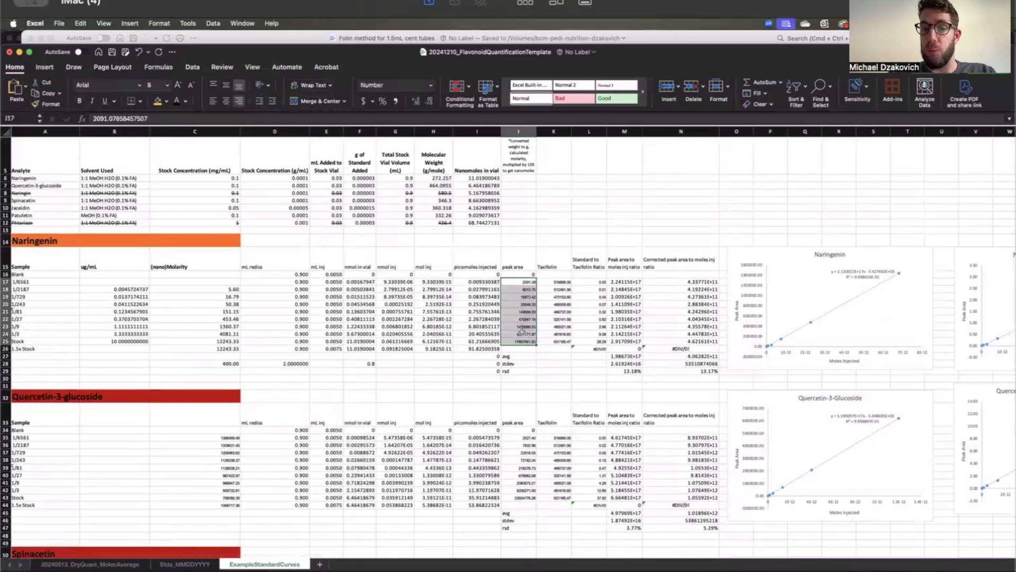
drag(562, 282, 562, 343)
Step: Examine the uncorrected and Taxifolin-corrected standard curve charts, and select the uncorrected Naringenin chart
scroll(534, 321, right, 2)
scroll(534, 322, up, 1)
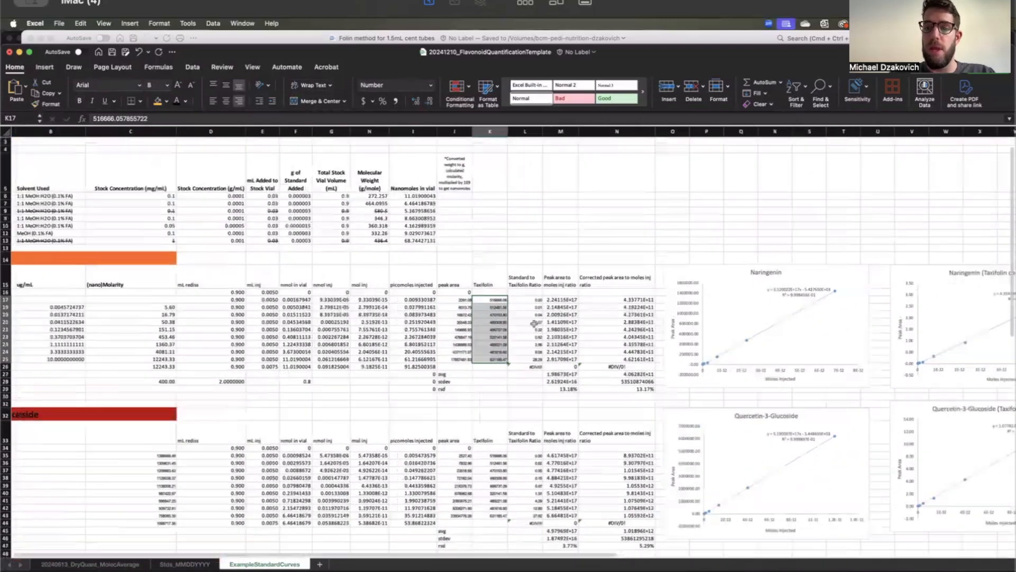
scroll(534, 323, right, 3)
scroll(534, 324, down, 1)
scroll(534, 324, left, 1)
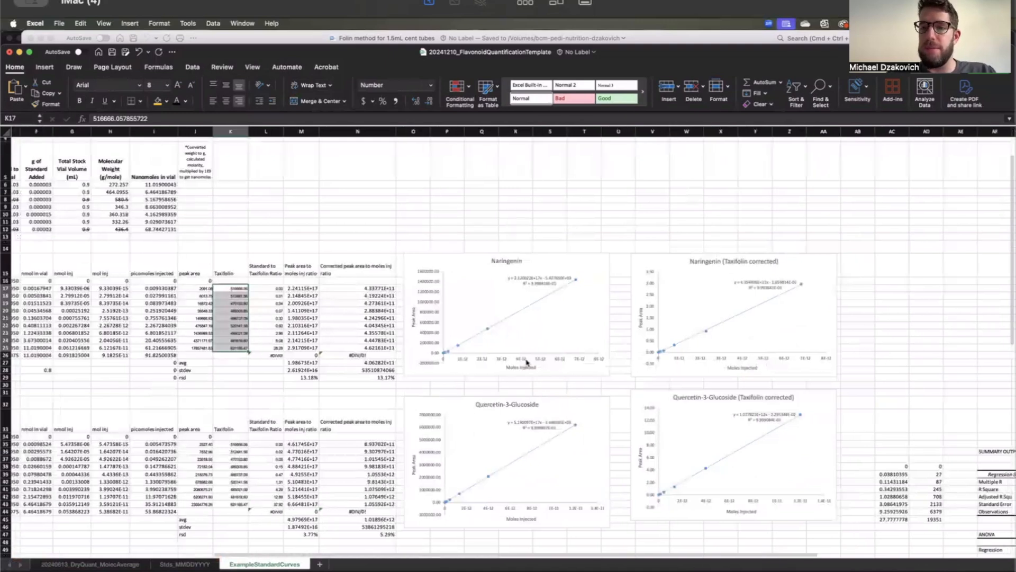
scroll(526, 362, down, 2)
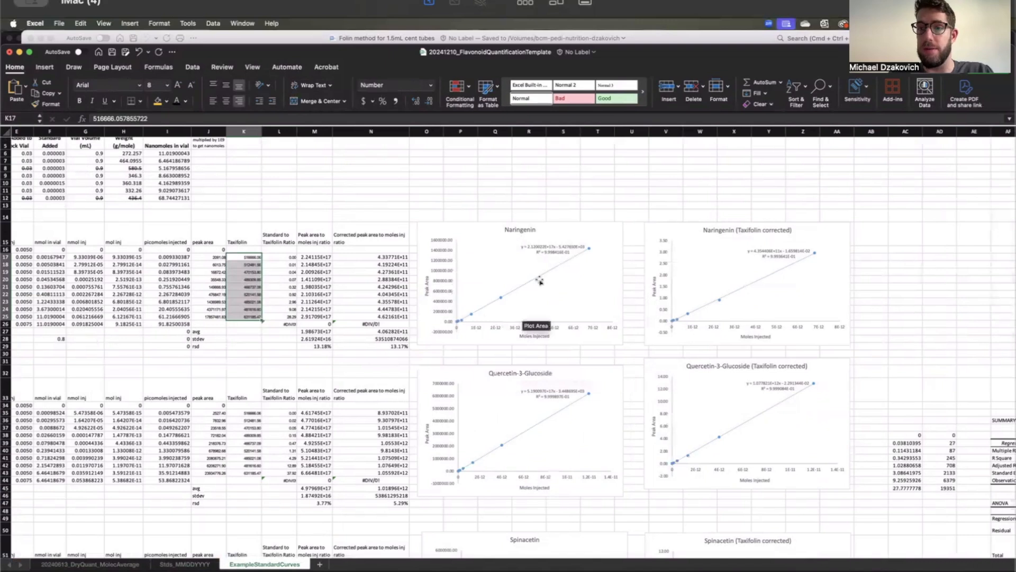
click(503, 300)
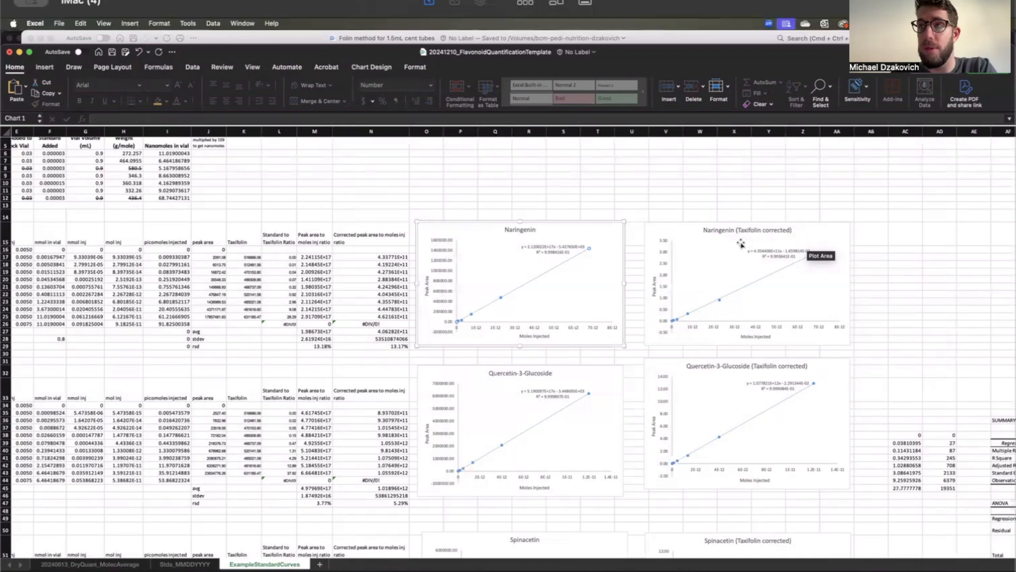
Step: Highlight the slope term in the Naringenin (Taxifolin corrected) trendline equation, and return to the 20240613_DryQuant_MolecAverage sheet
click(765, 252)
scroll(740, 261, up, 5)
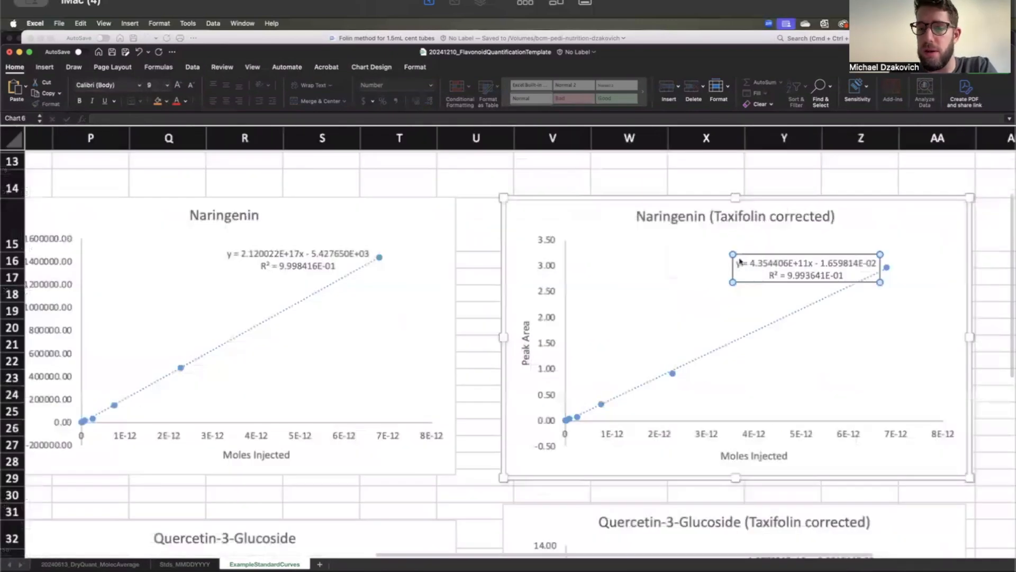
scroll(740, 261, right, 1)
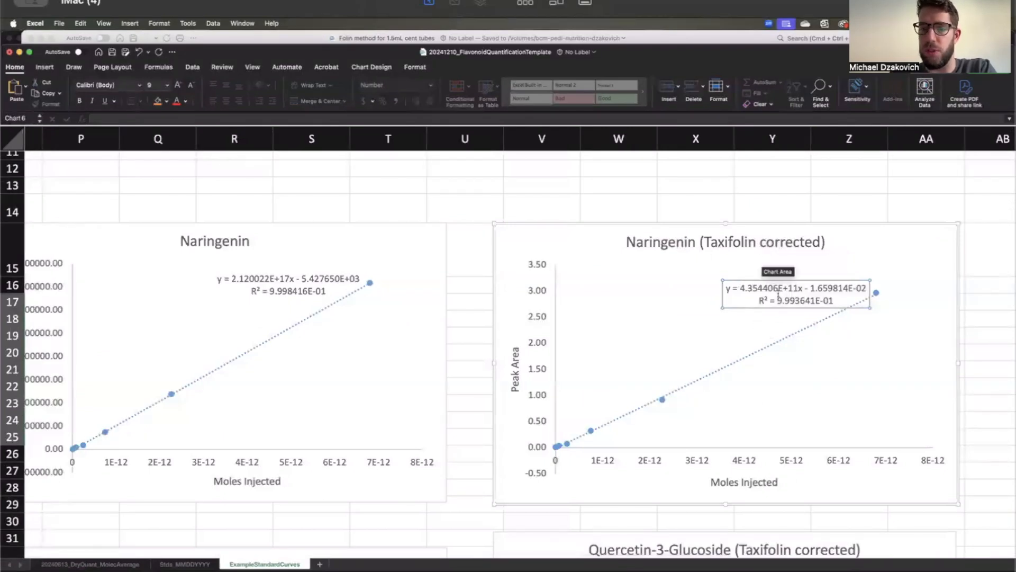
drag(797, 287, 740, 289)
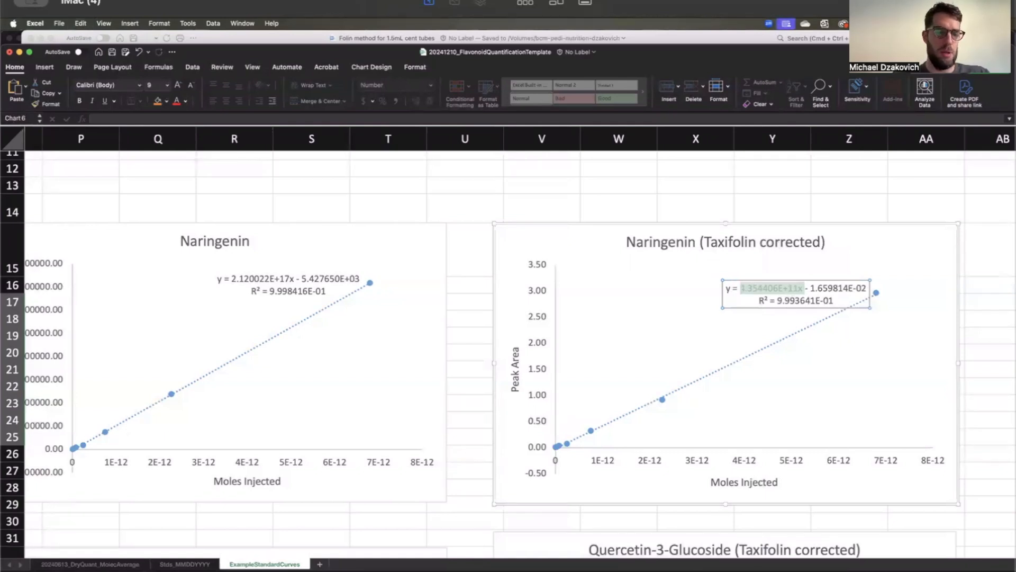
click(116, 564)
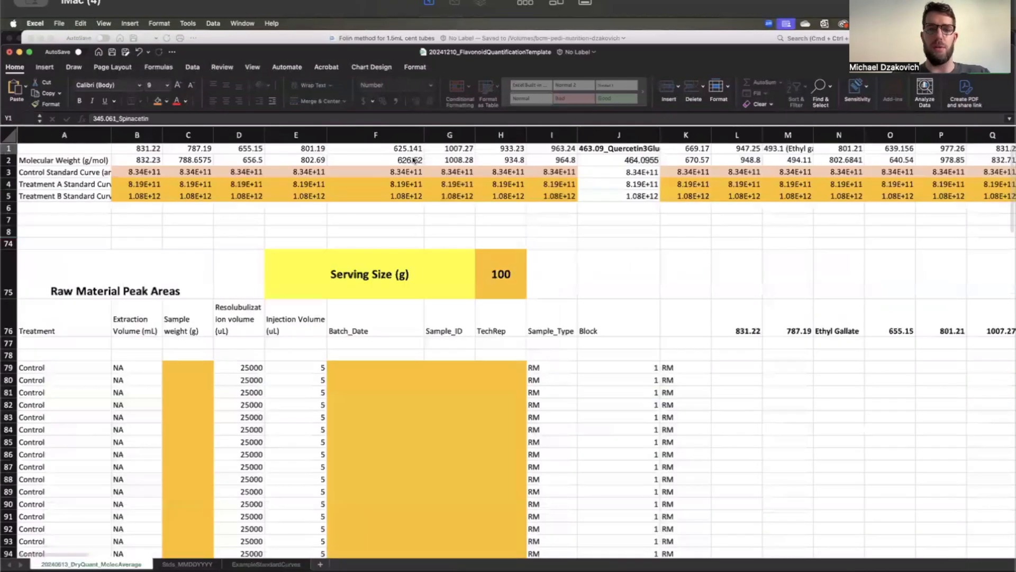
Step: Select naringenin's Control standard curve slope in AD3, and compare it with the Naringenin (Taxifolin corrected) trendline equation on the ExampleStandardCurves sheet
scroll(414, 159, right, 15)
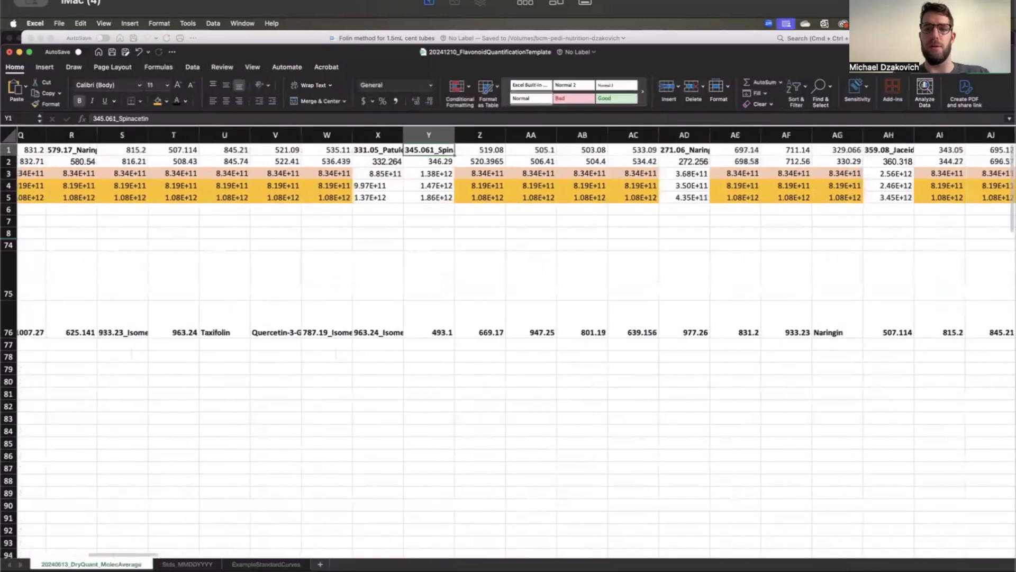
scroll(508, 170, right, 2)
click(604, 173)
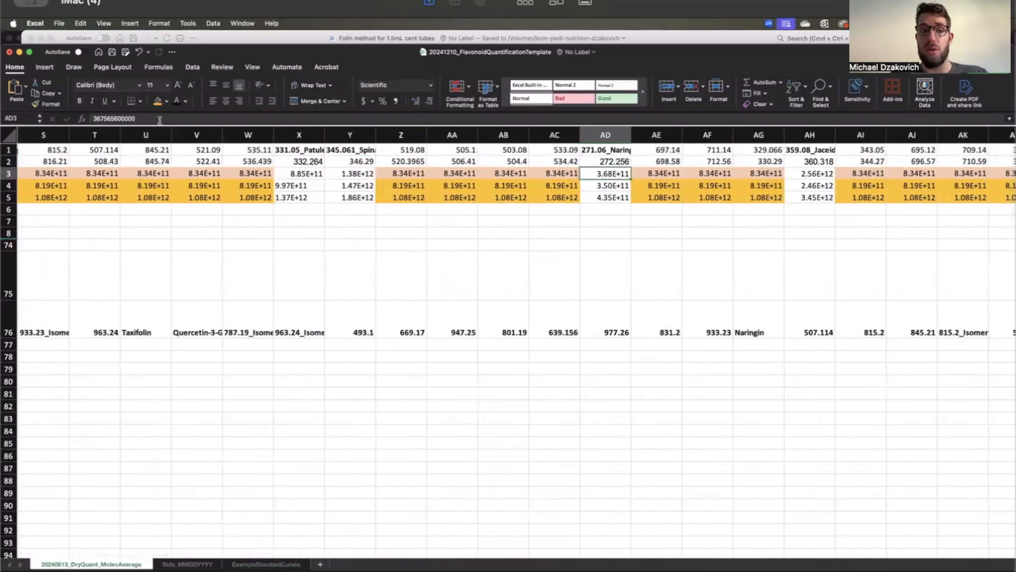
click(262, 564)
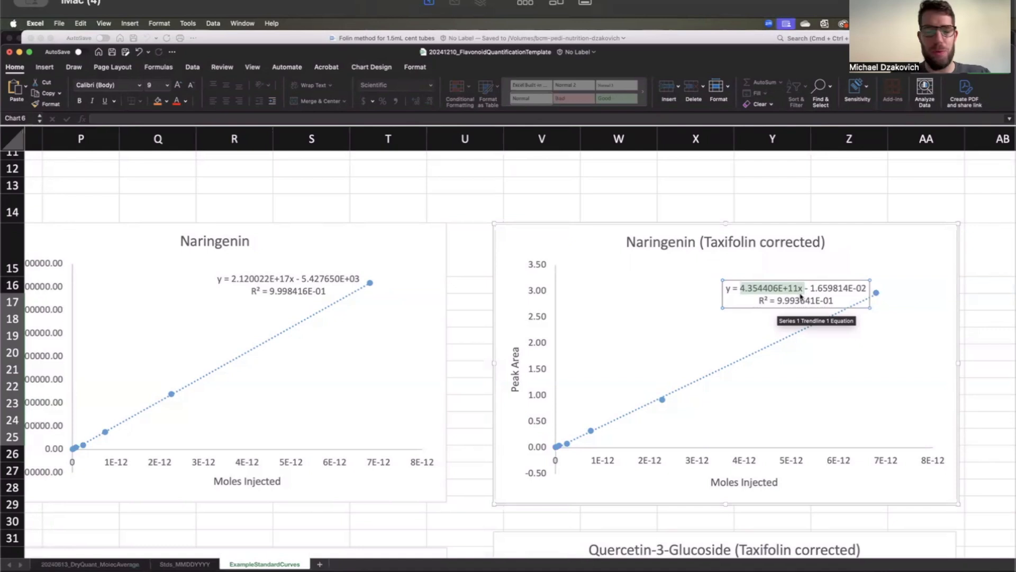
click(104, 565)
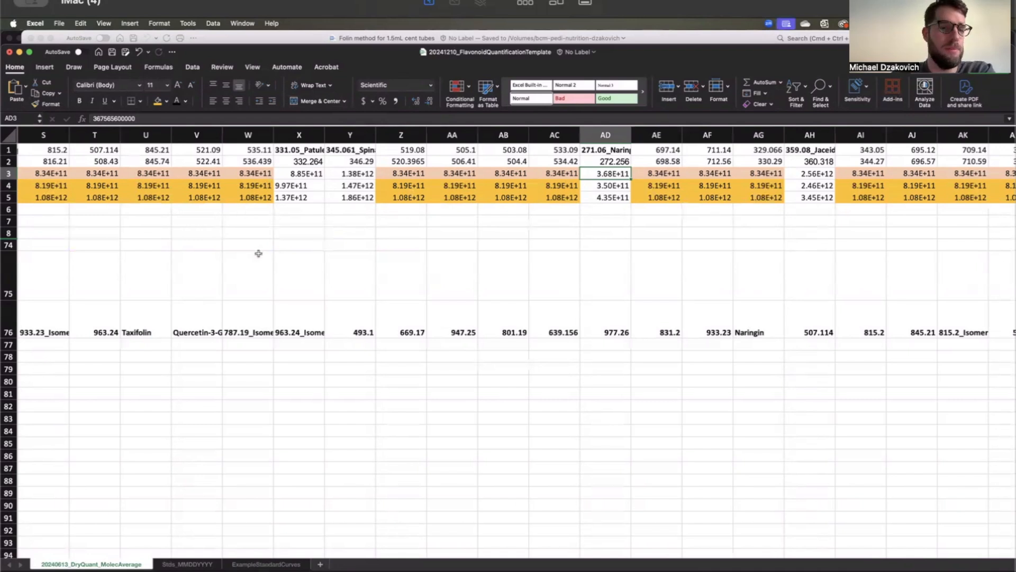
Step: Survey the Raw Material Concentrations (Moles per Serving) and Raw Material (mg per 100 g) blocks, returning to the Raw Material Peak Areas block
scroll(258, 255, down, 5)
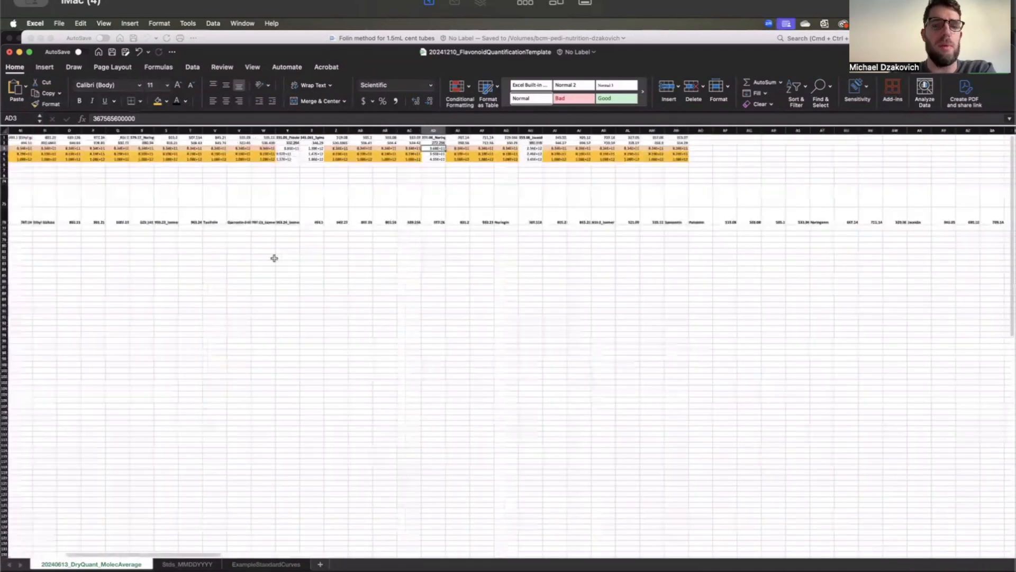
scroll(274, 258, down, 10)
scroll(274, 258, right, 5)
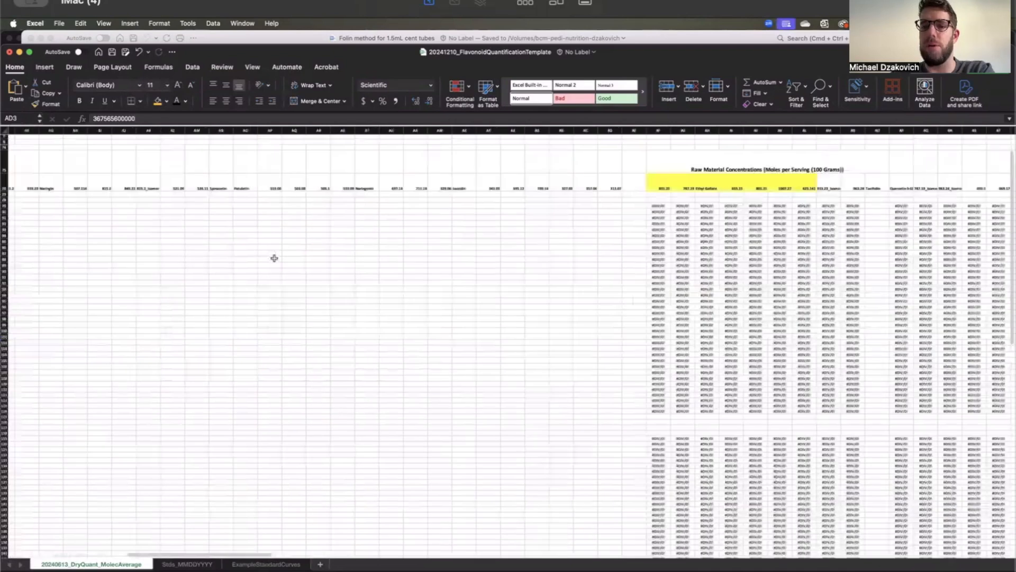
scroll(136, 277, left, 3)
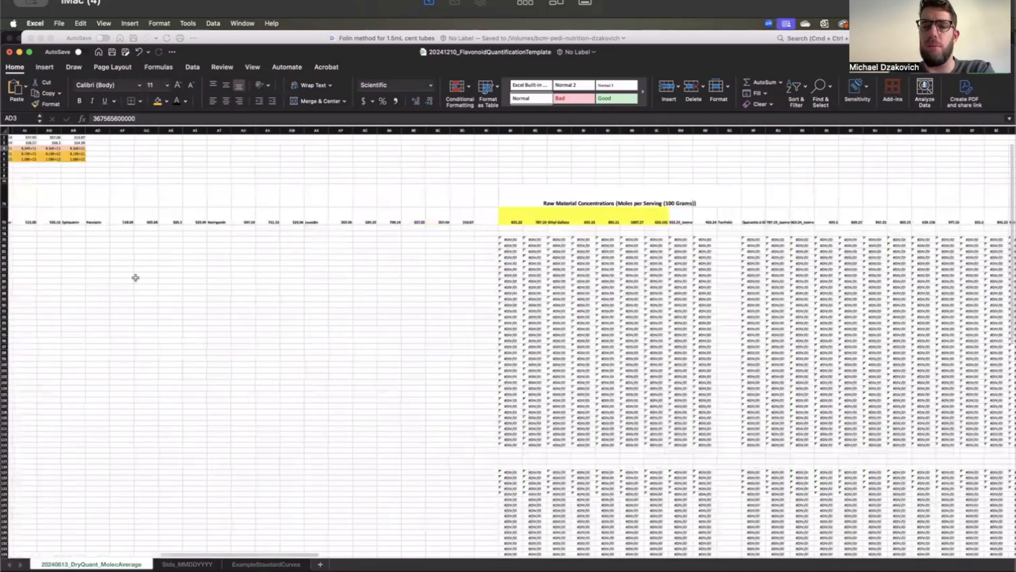
scroll(580, 196, right, 10)
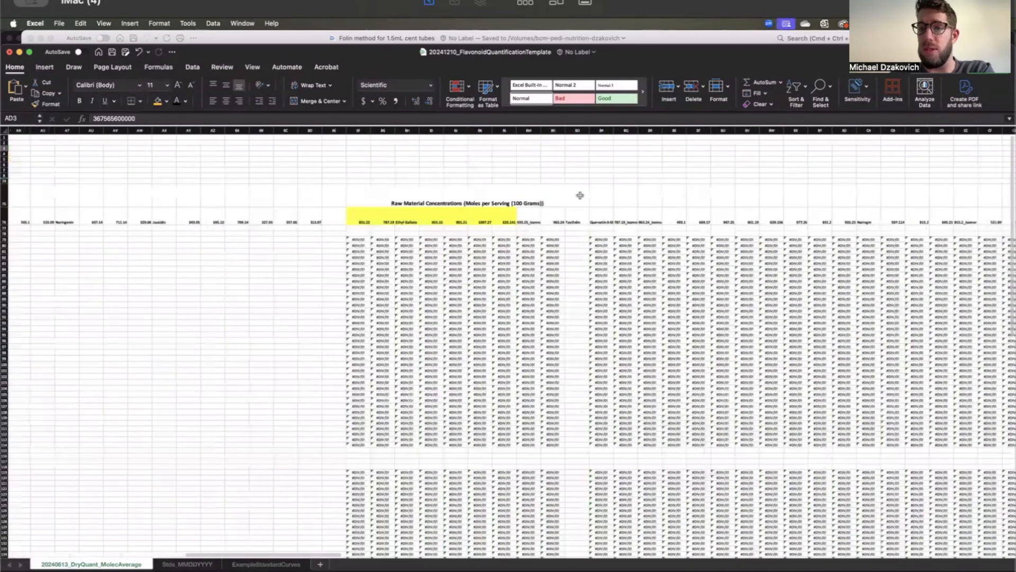
scroll(580, 195, right, 1)
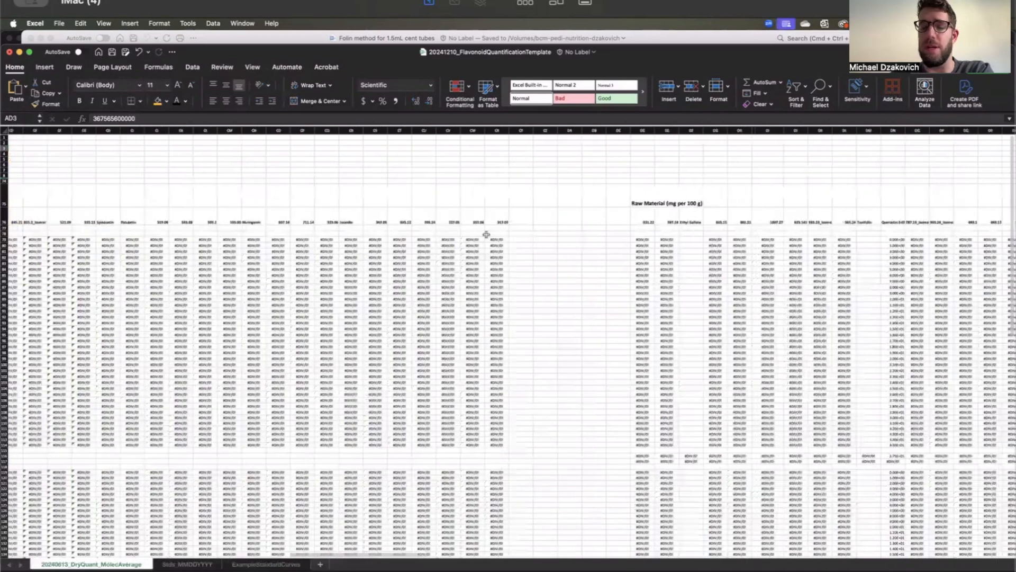
scroll(483, 236, left, 5)
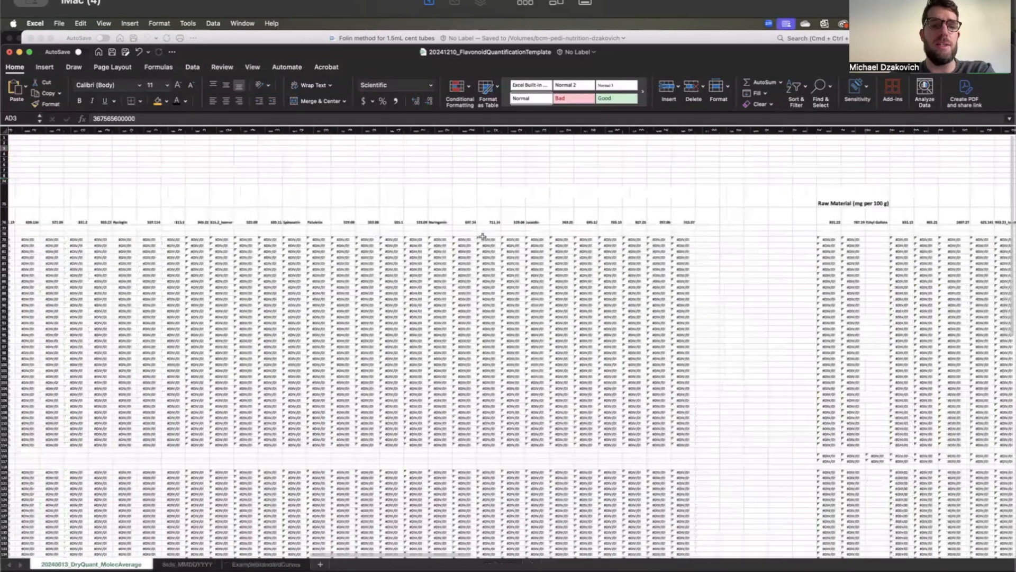
scroll(483, 236, left, 8)
scroll(291, 341, left, 10)
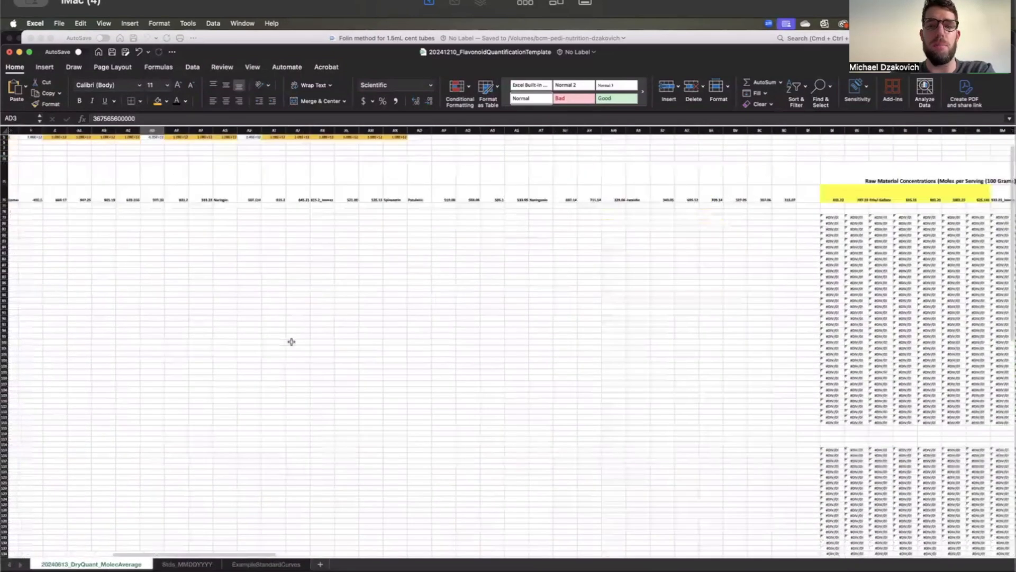
scroll(291, 341, left, 10)
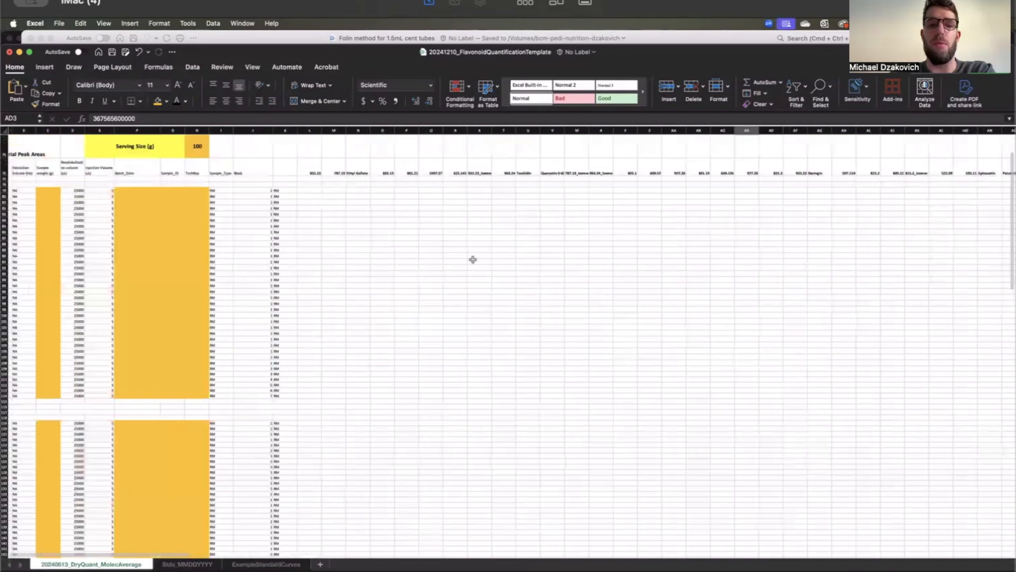
Step: Examine the calculation blocks in order, from moles per serving through mg per 100 g to Estimate of Digestion Starting Content (Moles of Analyte/Gram)
scroll(507, 182, right, 10)
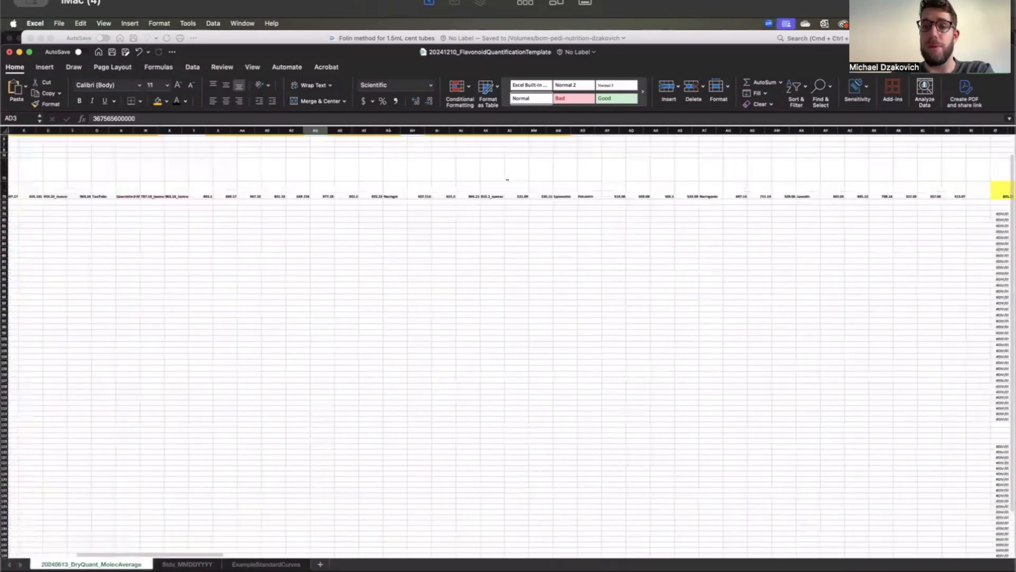
scroll(507, 181, right, 10)
scroll(507, 182, right, 5)
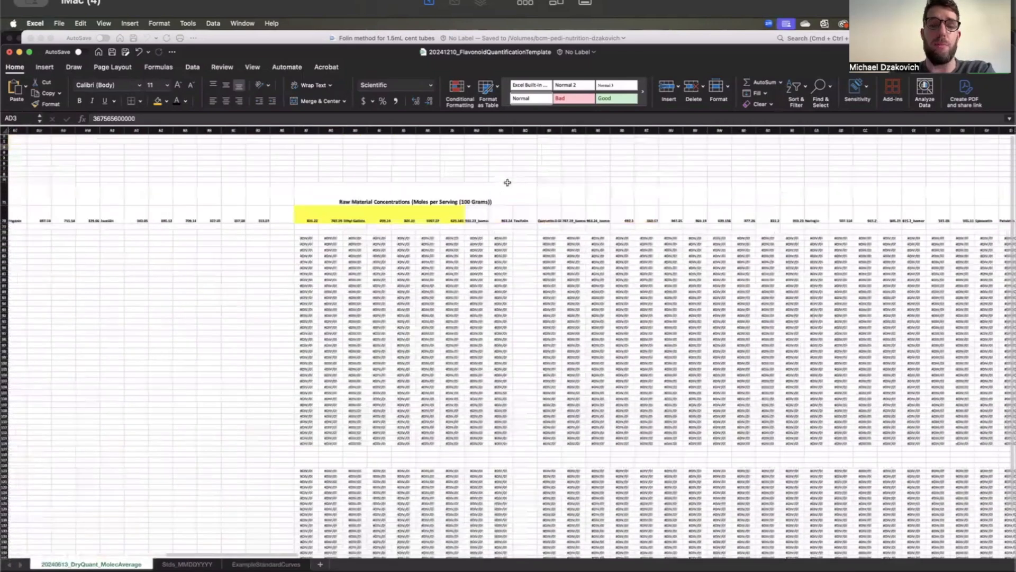
scroll(507, 182, right, 3)
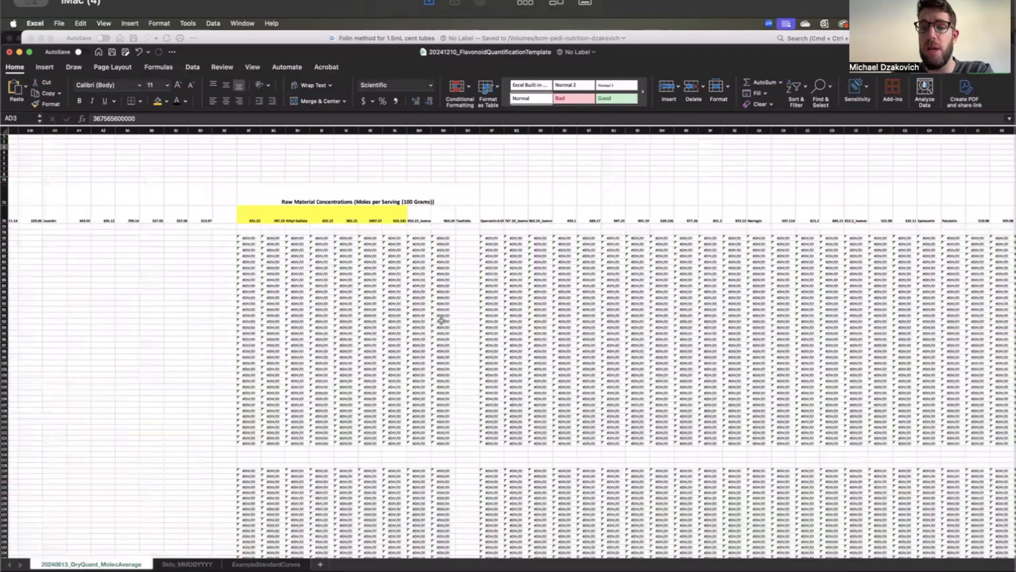
scroll(302, 218, right, 10)
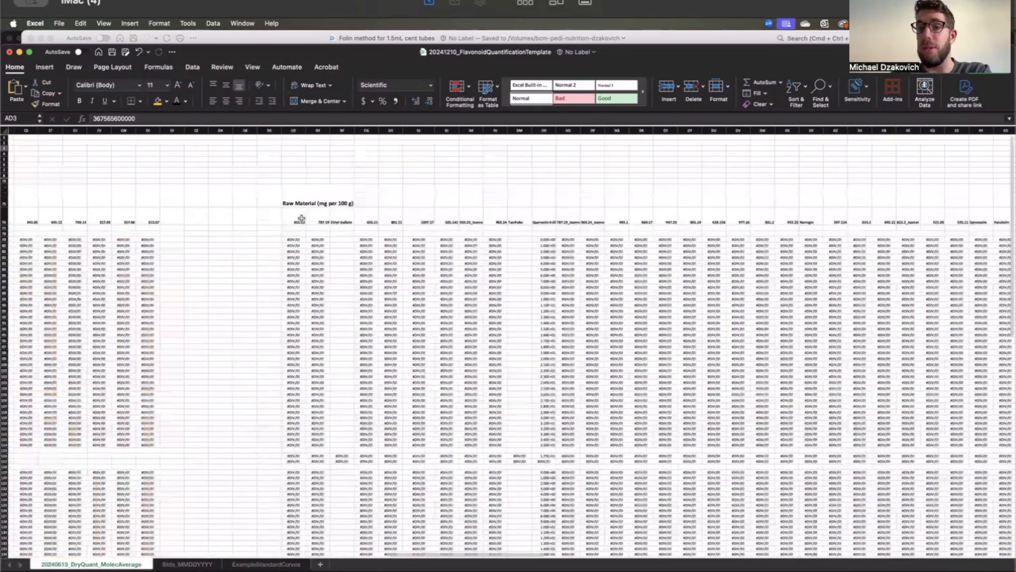
scroll(301, 219, right, 15)
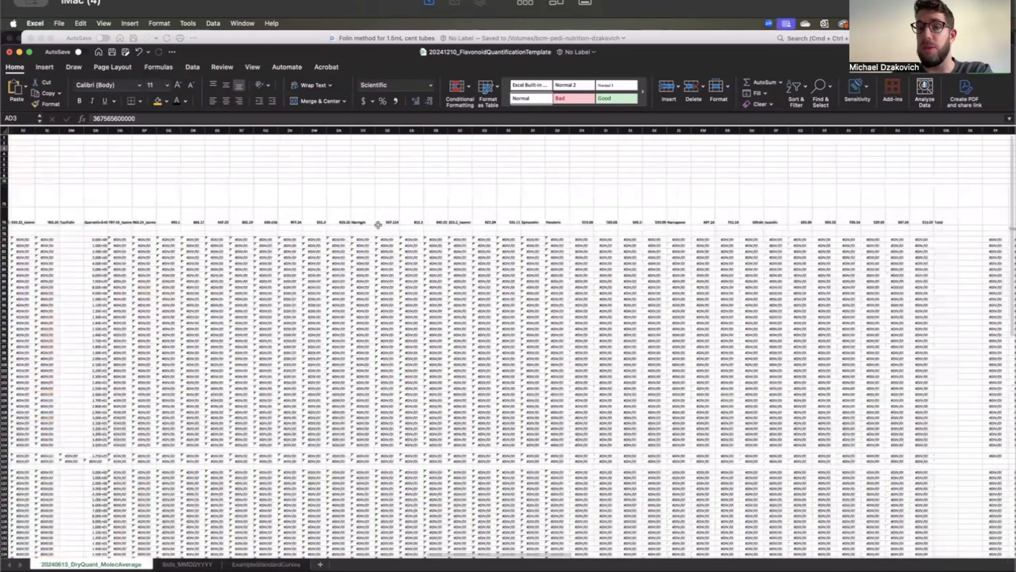
scroll(377, 224, right, 15)
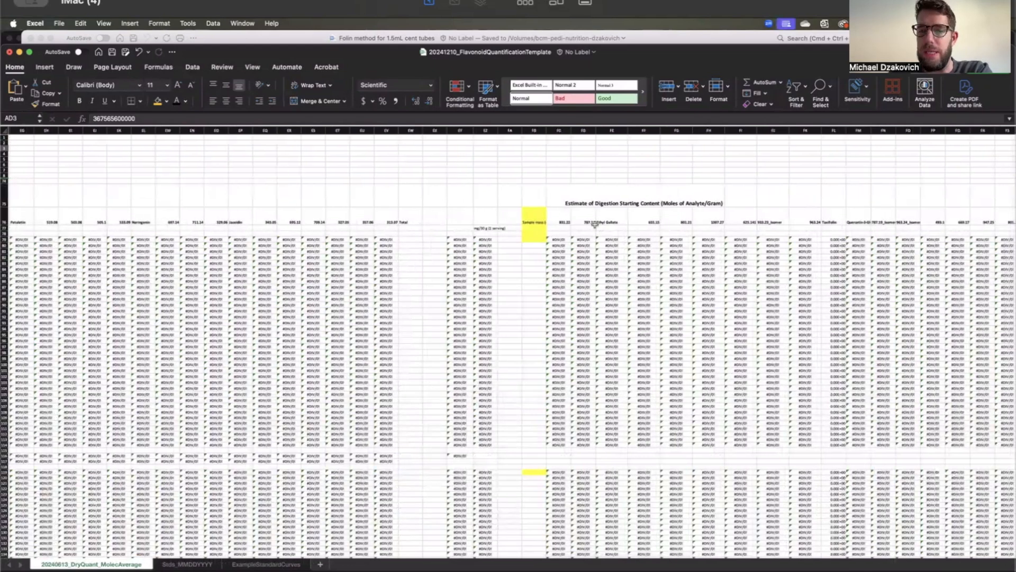
scroll(611, 235, right, 1)
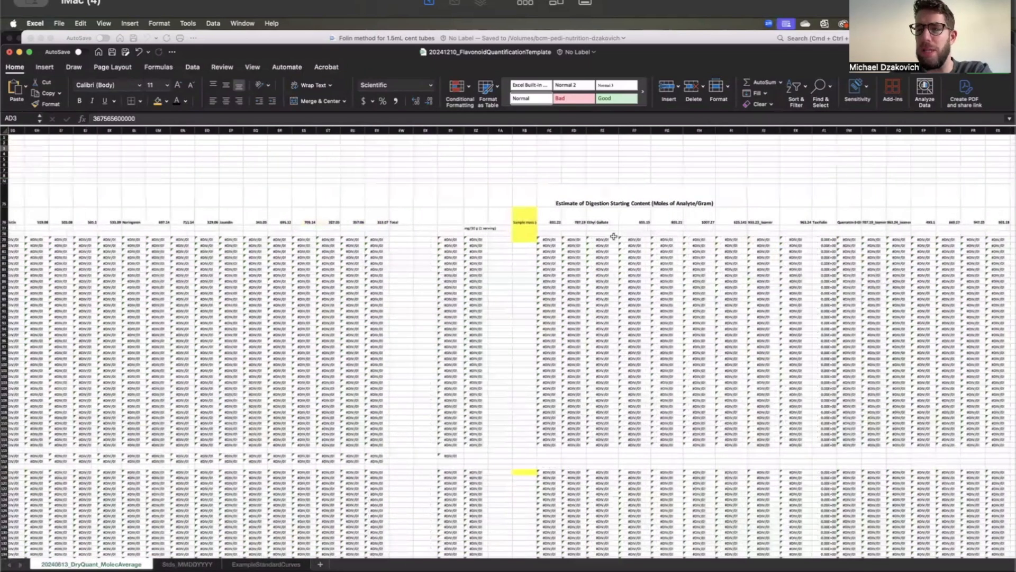
scroll(614, 236, right, 10)
scroll(595, 241, left, 10)
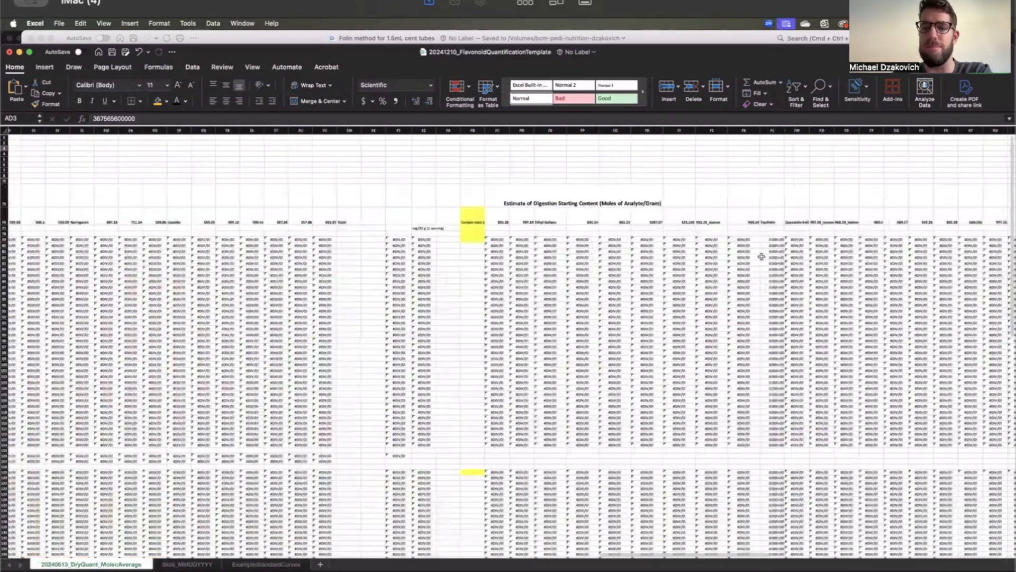
Step: Fill the first sample block's cells in the sample mass column, starting at FB79, with orange
scroll(761, 257, left, 3)
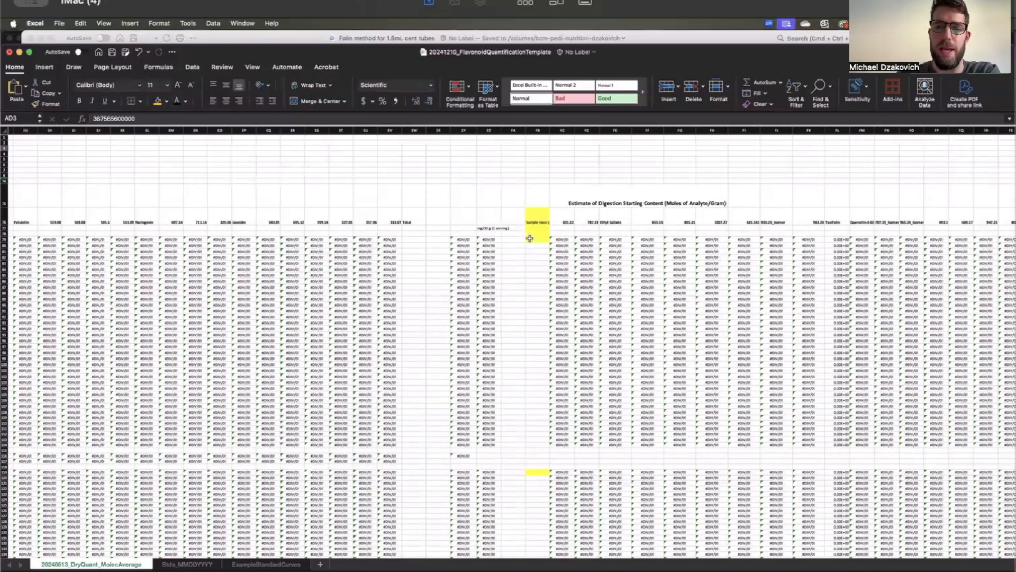
drag(533, 240, 539, 447)
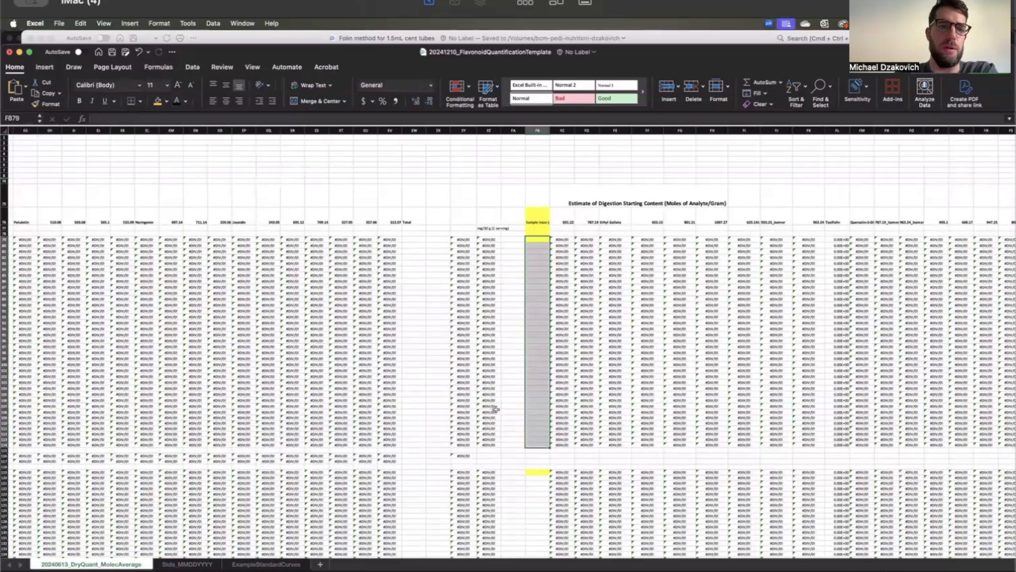
click(157, 101)
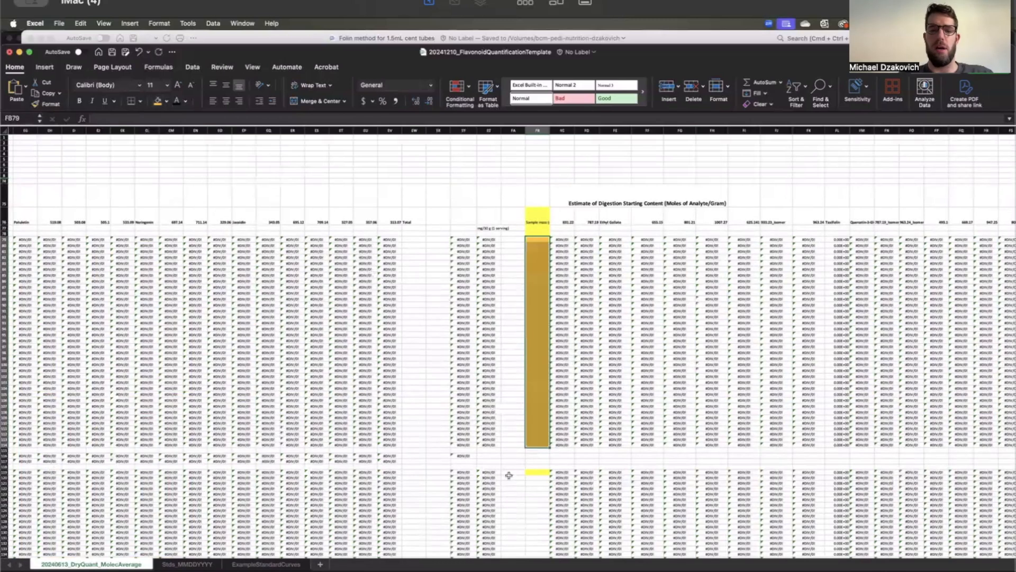
Step: Copy the orange sample mass cells to the two other sample blocks, starting at FB119 and FB159
key(super+c)
click(536, 472)
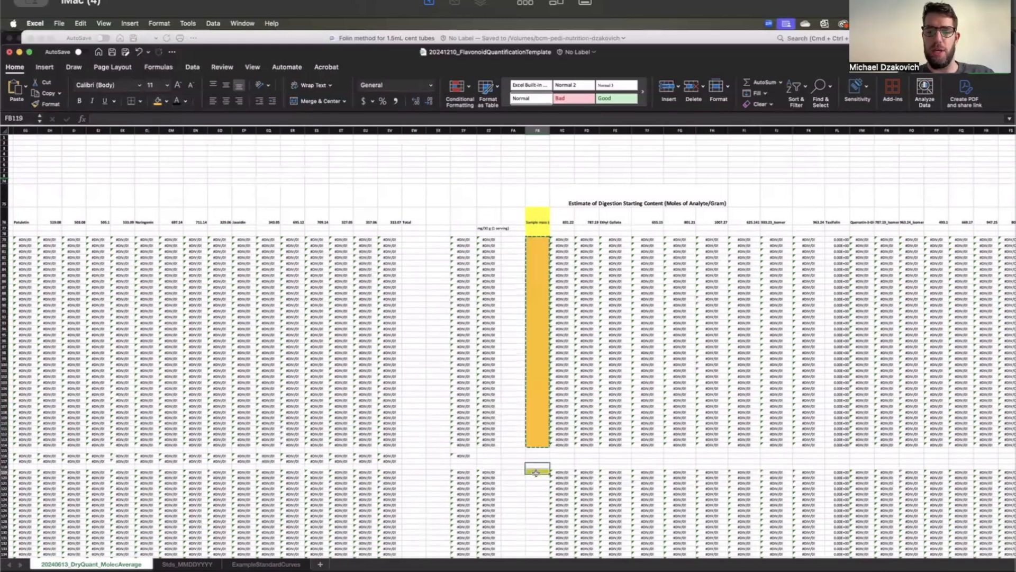
key(super+v)
scroll(536, 472, down, 5)
scroll(536, 472, down, 5)
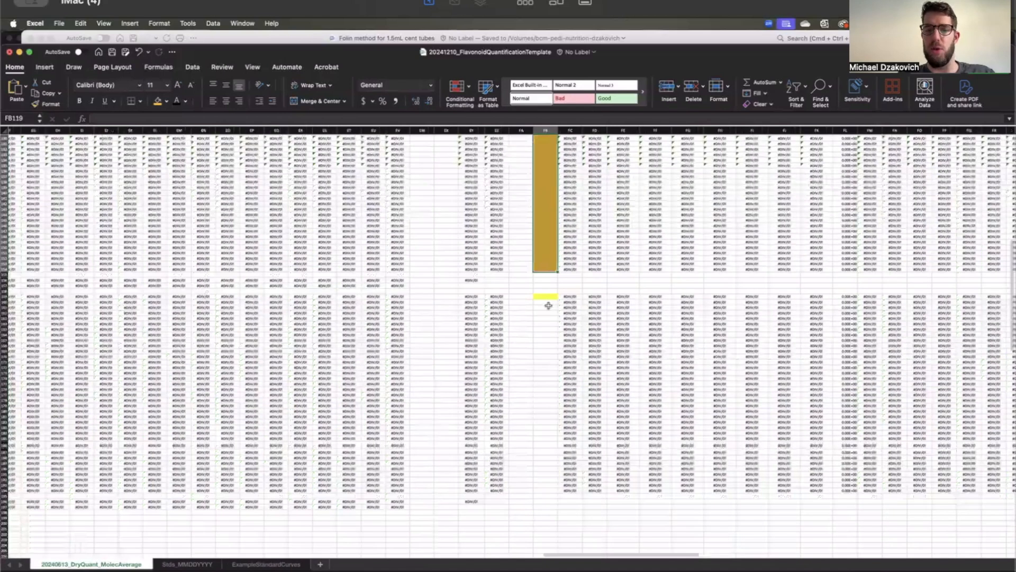
click(541, 299)
click(540, 296)
key(super+v)
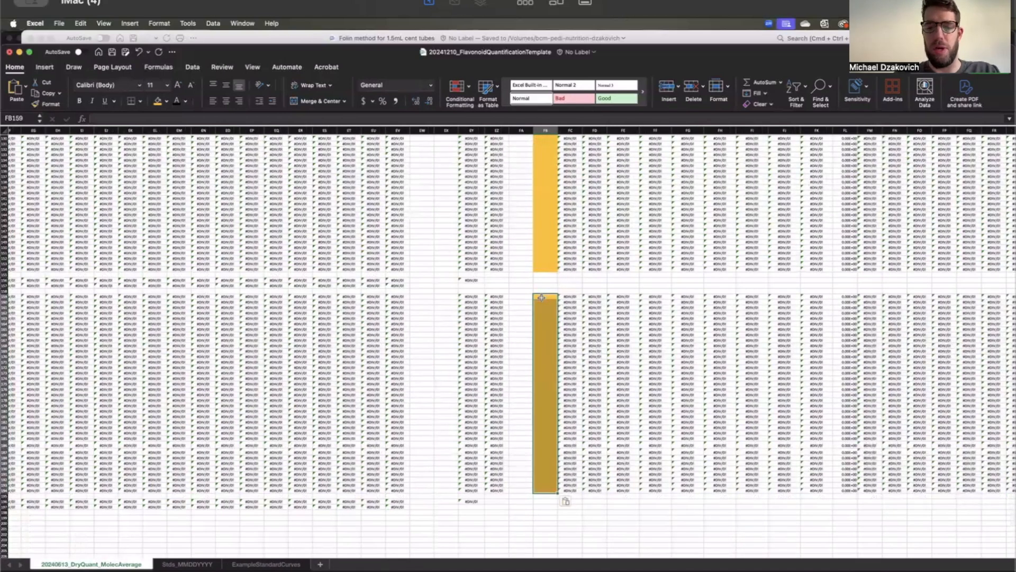
Step: Review the mg per 100 g columns and their summary rows across the sample blocks, returning to the orange sample mass column
scroll(489, 310, left, 5)
scroll(489, 310, up, 4)
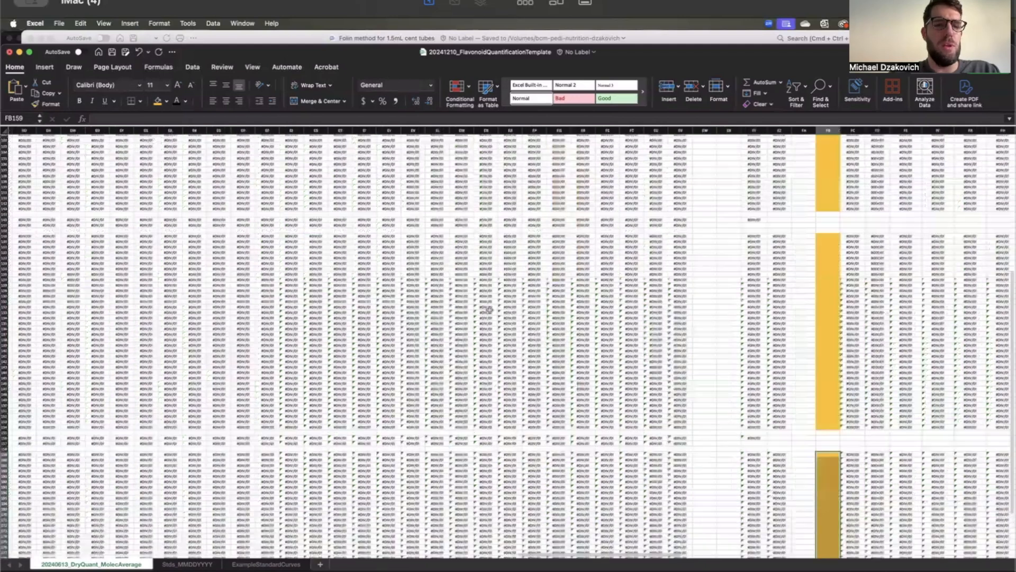
scroll(488, 310, left, 5)
scroll(434, 261, up, 3)
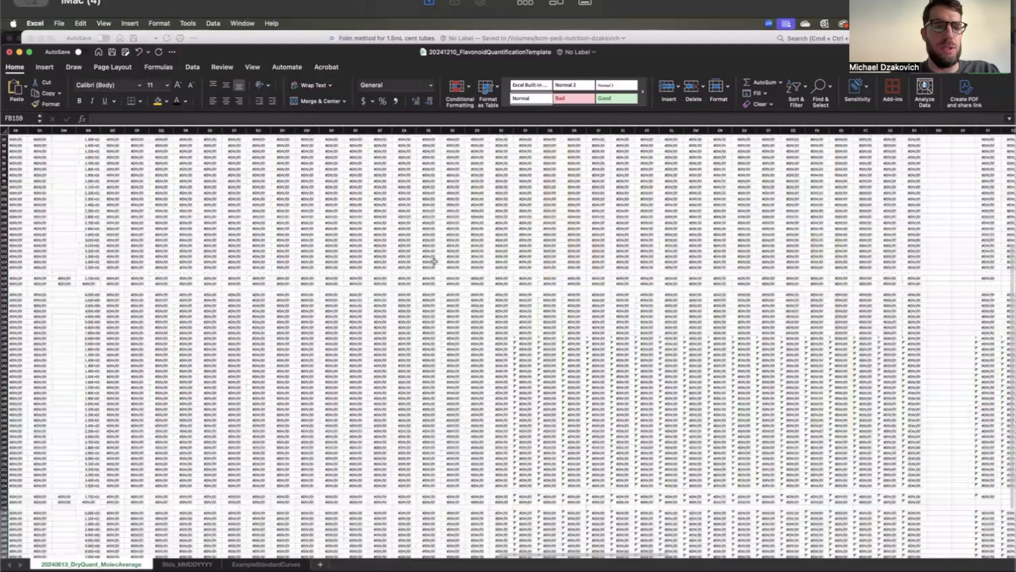
scroll(388, 282, left, 5)
scroll(388, 283, down, 1)
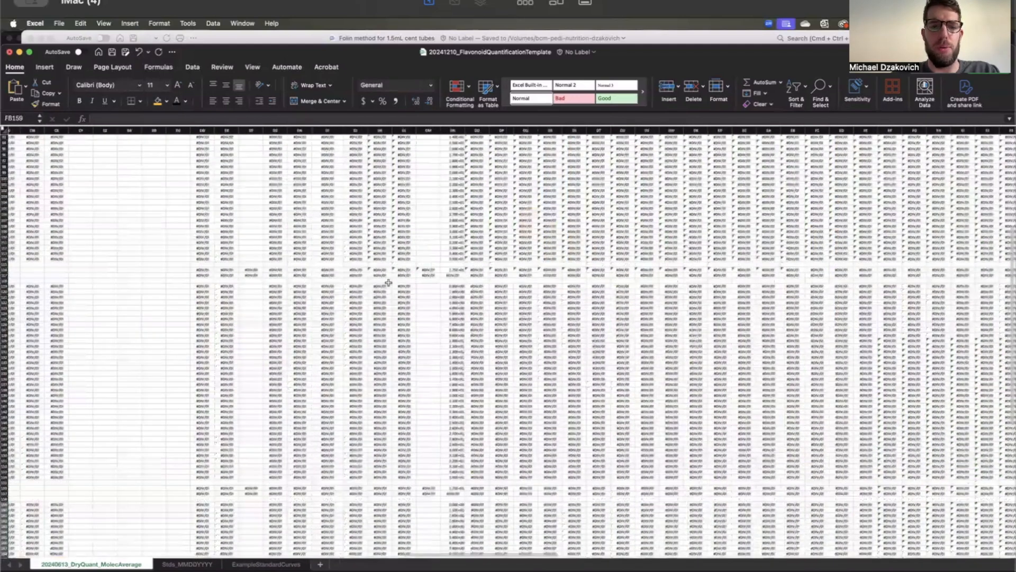
scroll(388, 283, left, 2)
scroll(282, 314, up, 2)
scroll(282, 313, left, 1)
scroll(317, 291, up, 2)
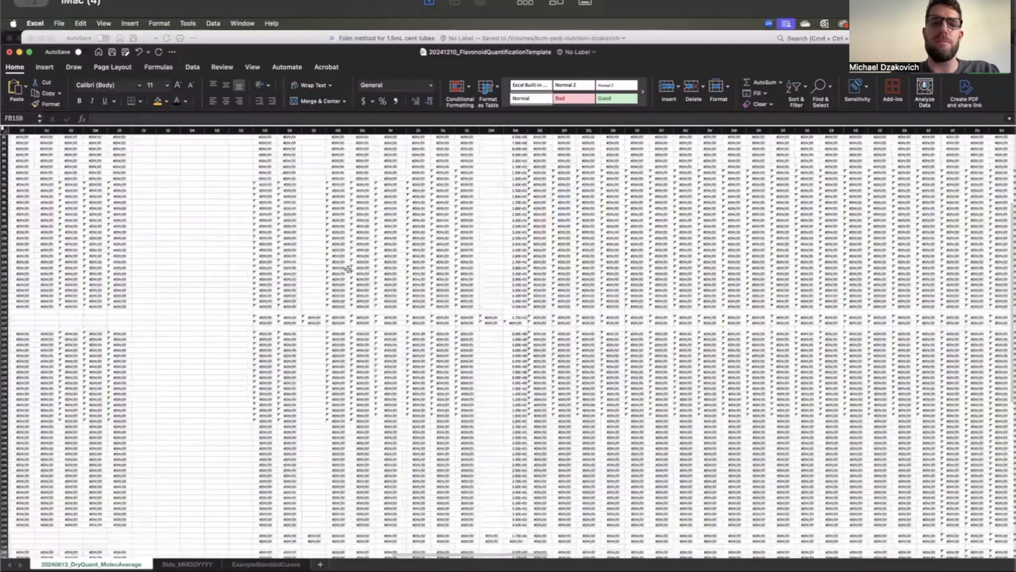
scroll(348, 269, up, 5)
scroll(348, 269, left, 1)
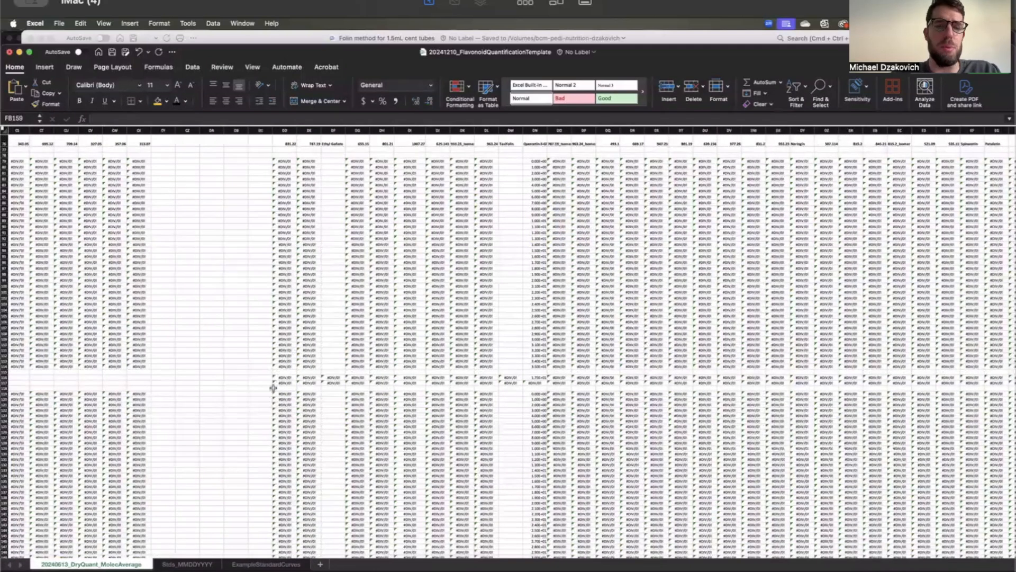
scroll(273, 388, right, 10)
scroll(297, 380, up, 2)
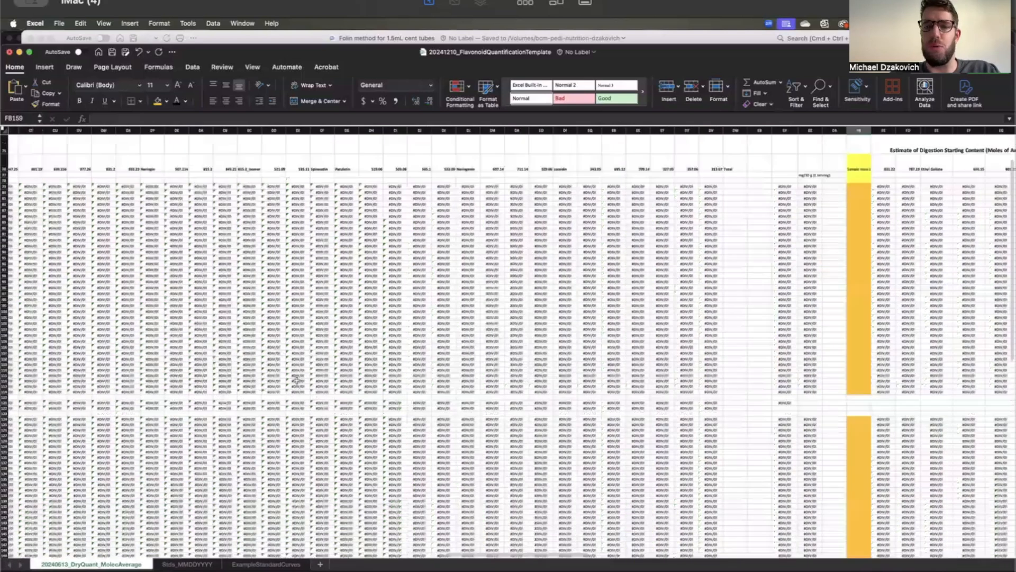
scroll(426, 322, right, 4)
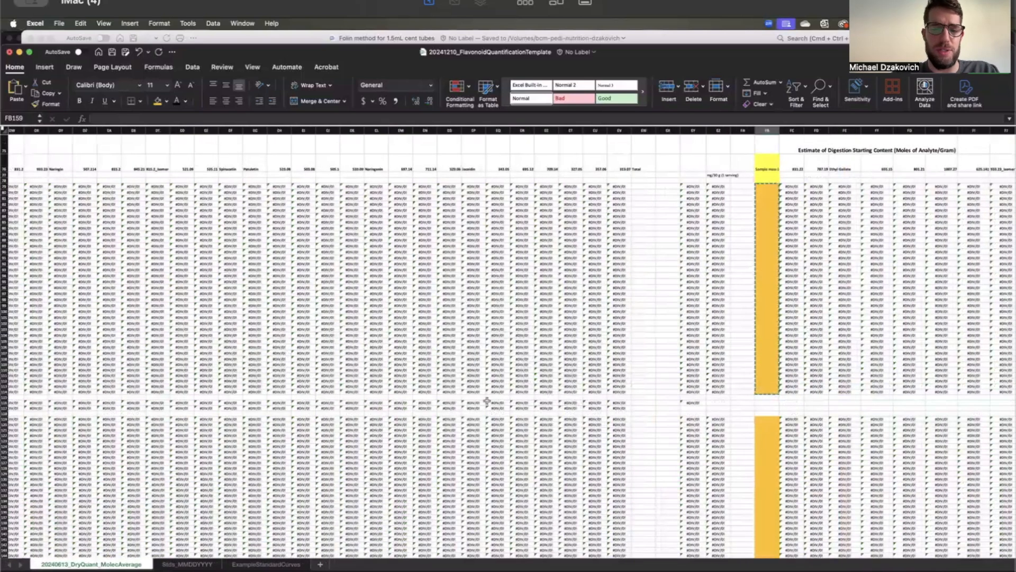
scroll(180, 366, down, 8)
scroll(180, 366, left, 1)
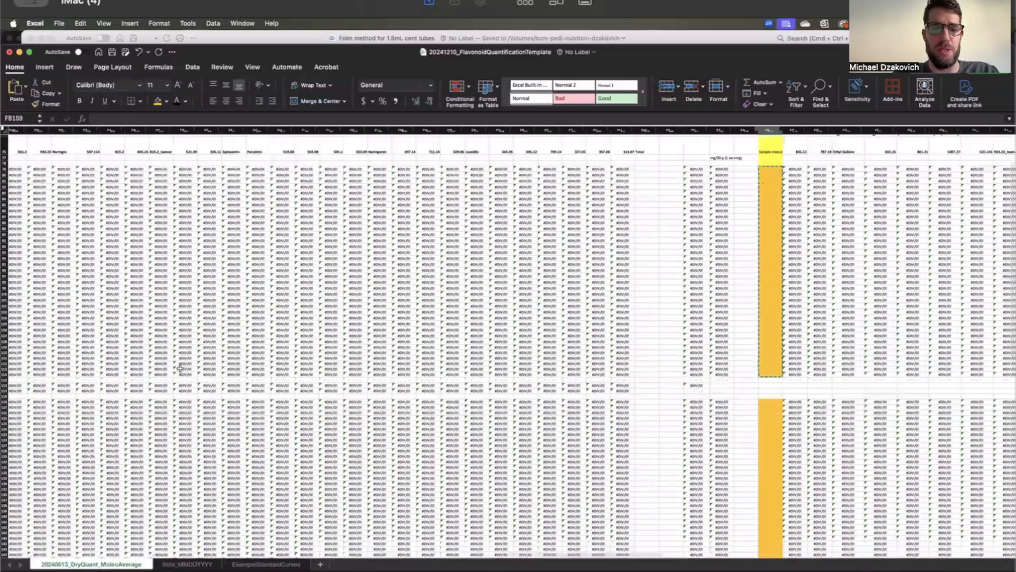
scroll(180, 367, down, 5)
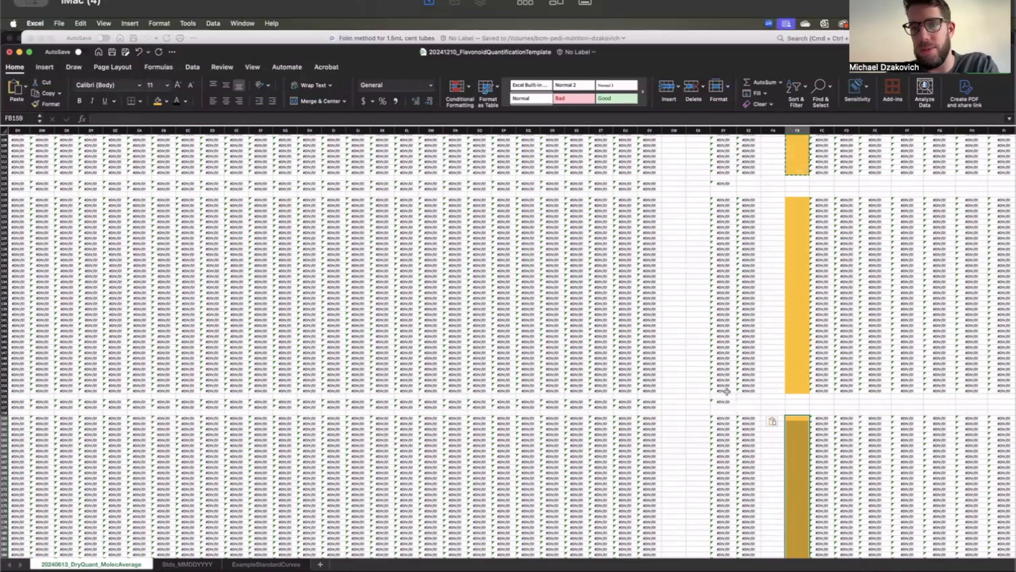
scroll(559, 302, left, 10)
scroll(559, 303, up, 4)
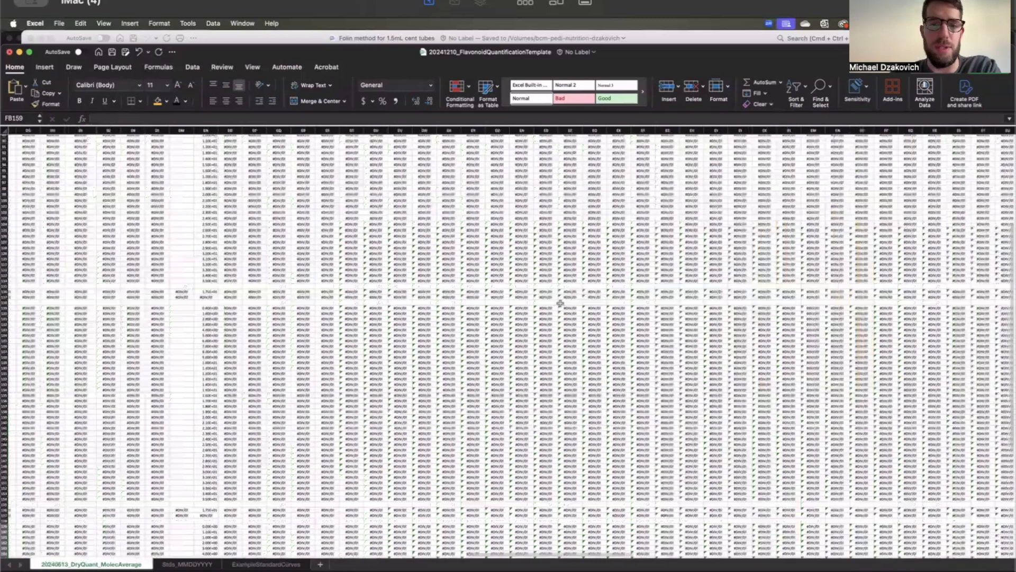
scroll(559, 302, up, 5)
scroll(559, 303, left, 5)
scroll(559, 303, right, 4)
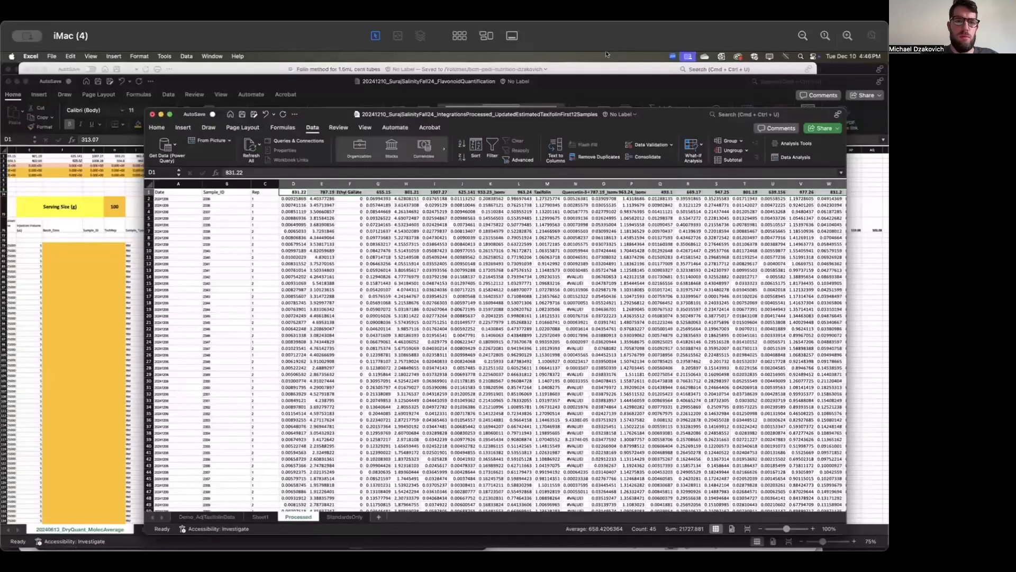
Step: Copy the peak areas from D2 to the last cell of the Processed sheet into the quantification workbook, starting at L79
key(Down)
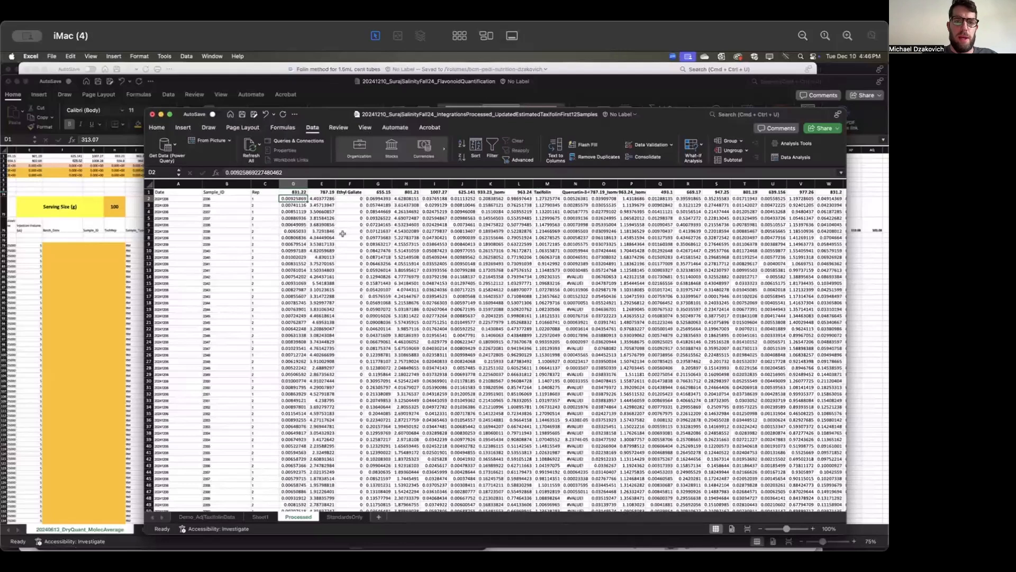
key(ctrl+shift+End)
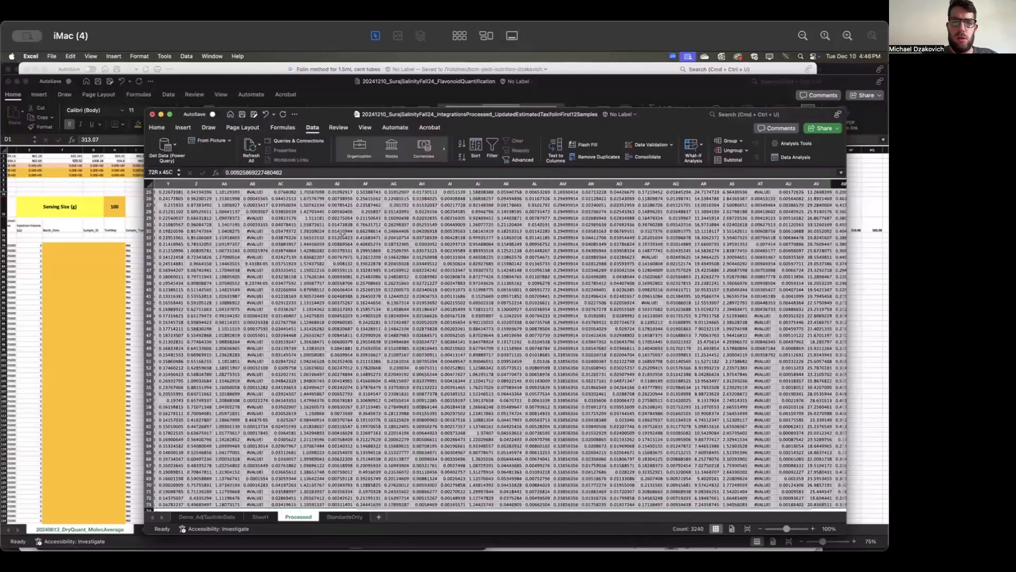
key(super+c)
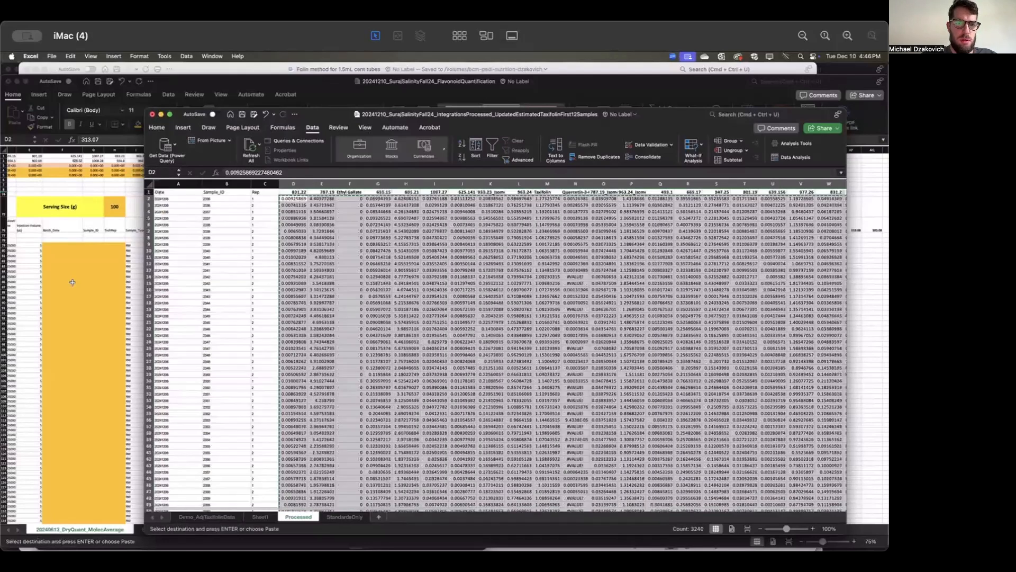
click(72, 282)
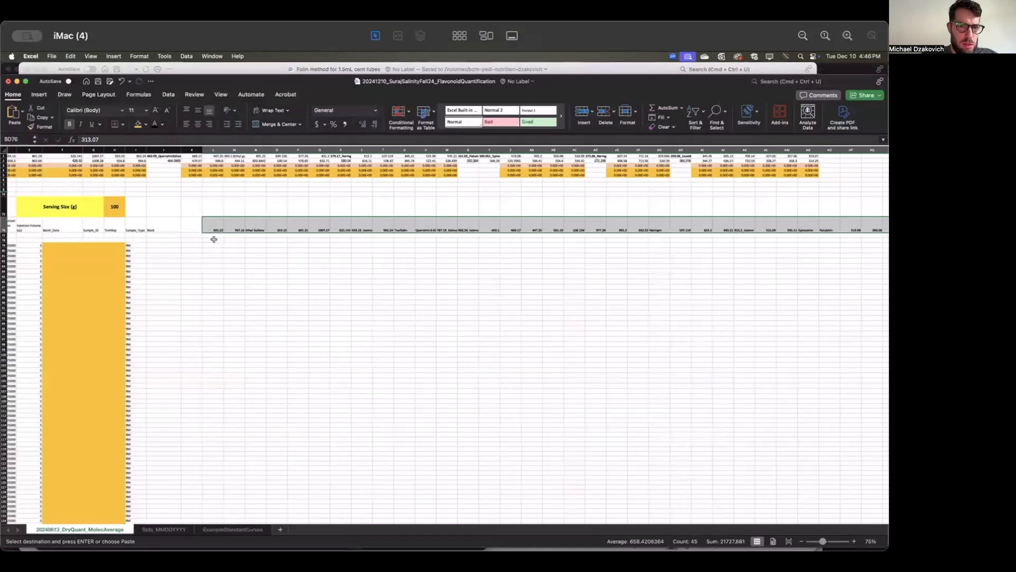
click(212, 244)
key(super+v)
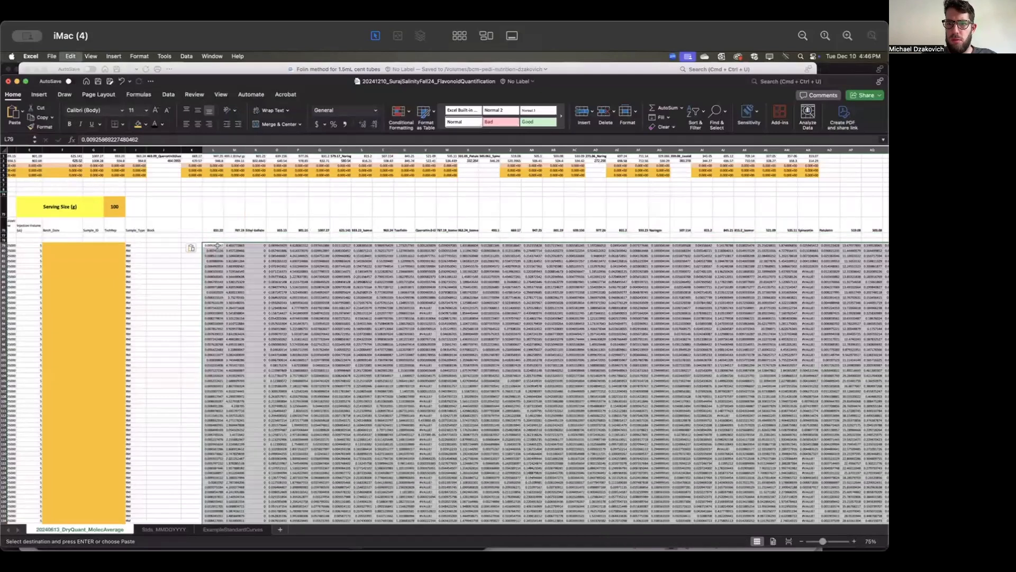
Step: Check how far the pasted peak areas extend compared with the Raw Material Concentrations formula rows
scroll(217, 245, right, 10)
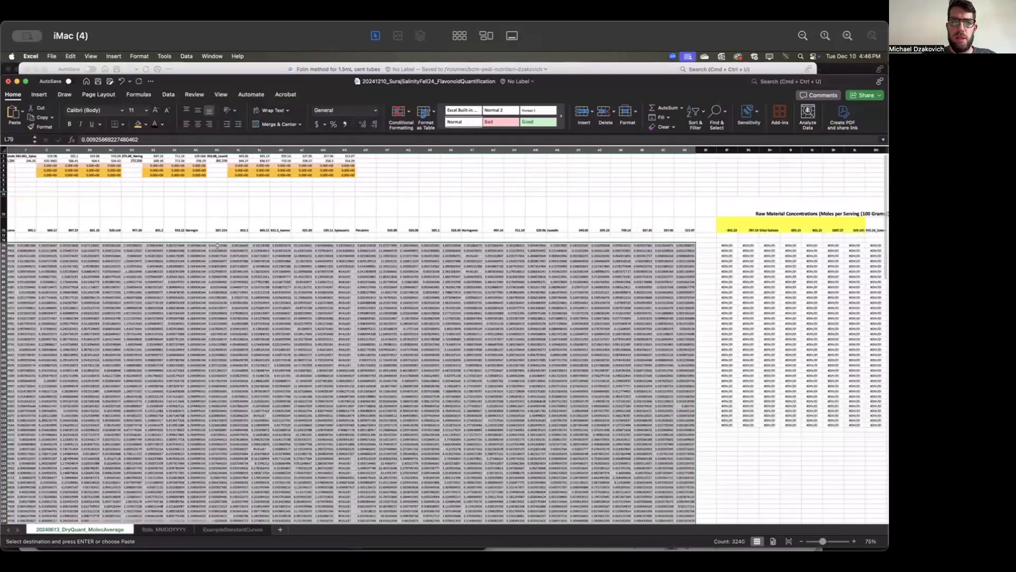
scroll(322, 299, left, 3)
scroll(322, 299, left, 15)
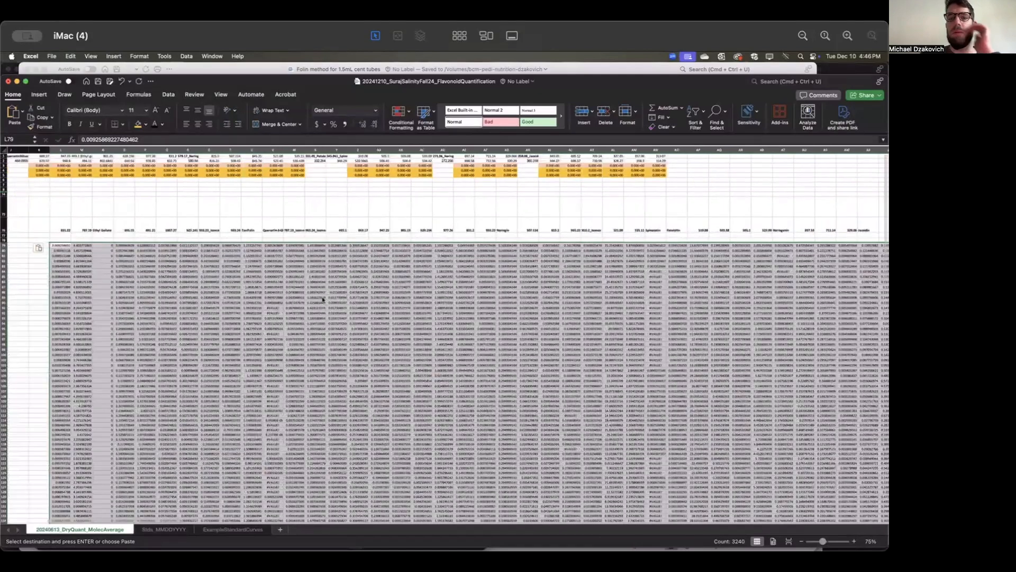
scroll(285, 317, left, 4)
scroll(286, 317, down, 2)
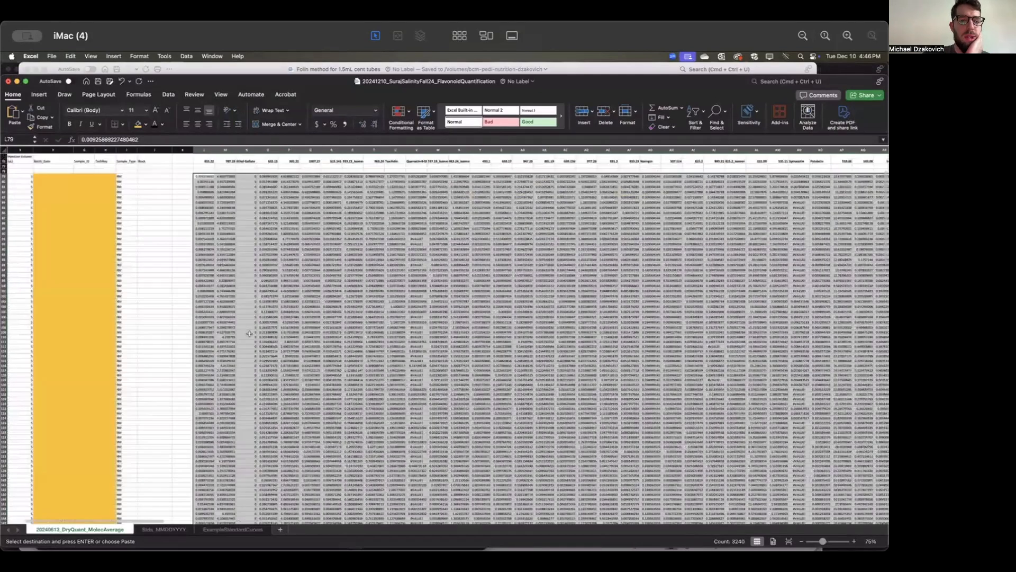
scroll(249, 333, right, 3)
scroll(249, 334, down, 3)
scroll(250, 333, right, 20)
scroll(250, 333, down, 8)
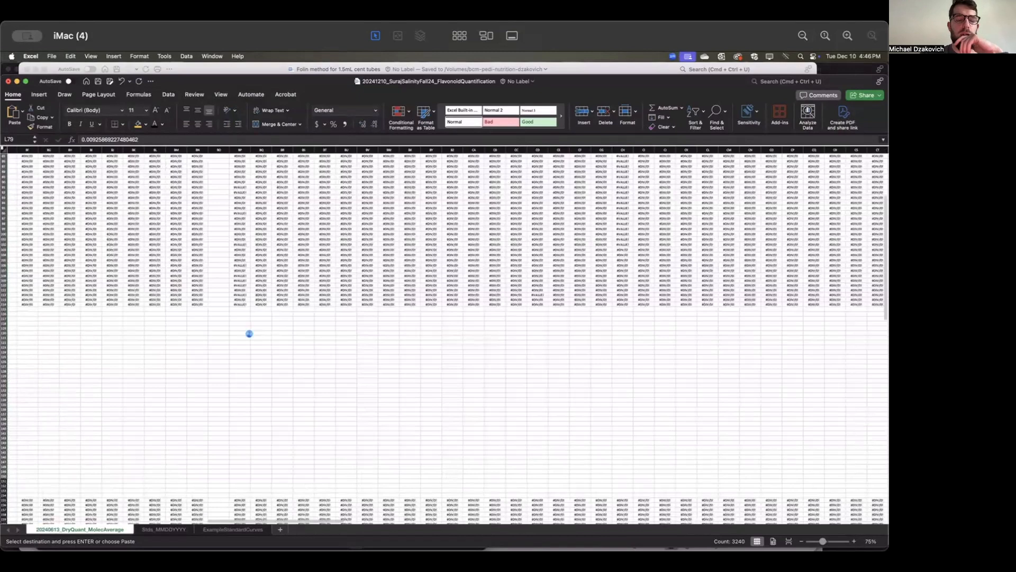
Step: Try to fill part of the row 114 moles per serving formulas, ending at CX114, down into the empty rows below
scroll(127, 296, left, 5)
scroll(127, 296, down, 4)
key(super+v)
drag(241, 229, 885, 229)
scroll(585, 303, right, 10)
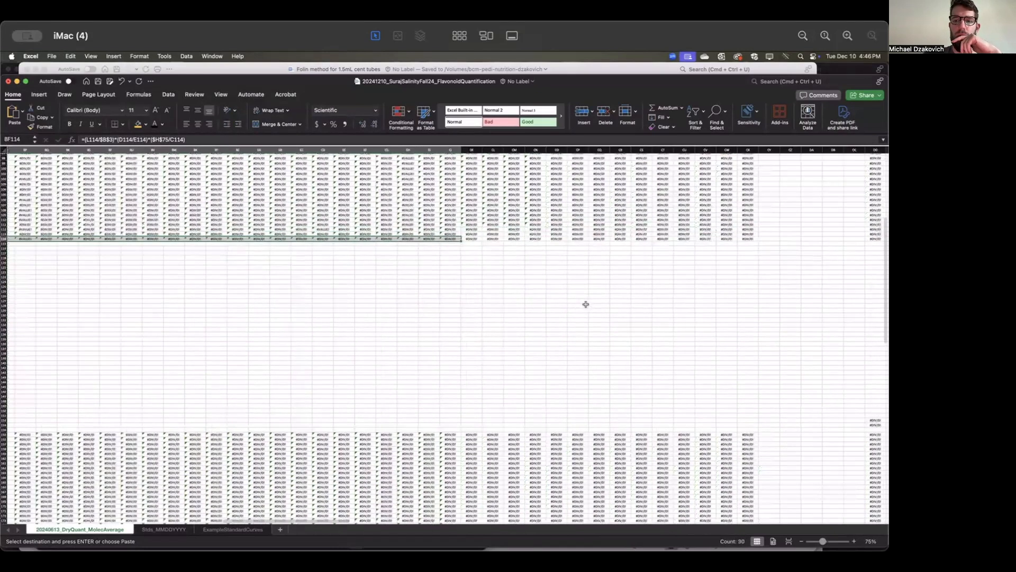
click(678, 239)
key(shift+super+Left)
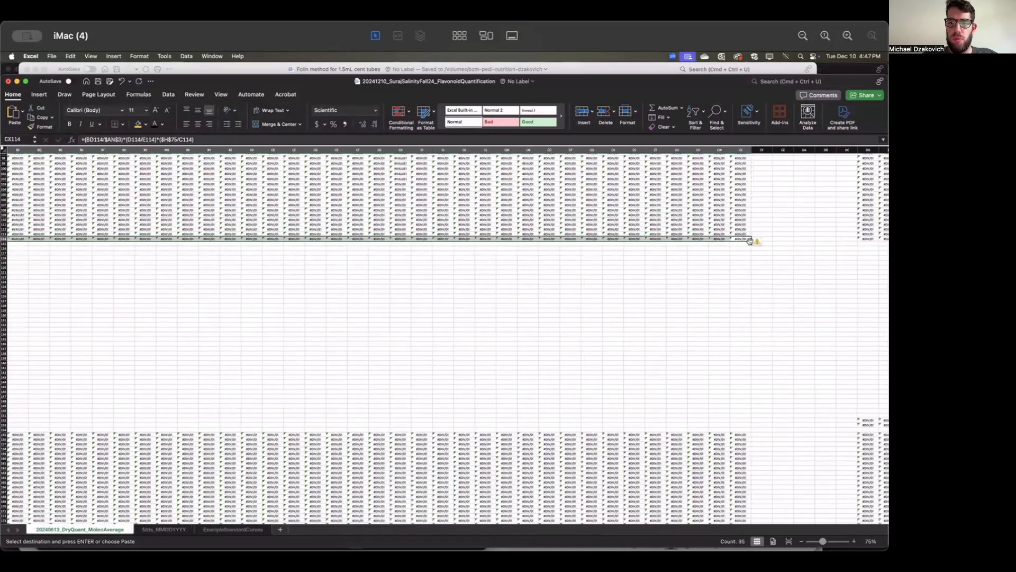
drag(750, 240, 738, 336)
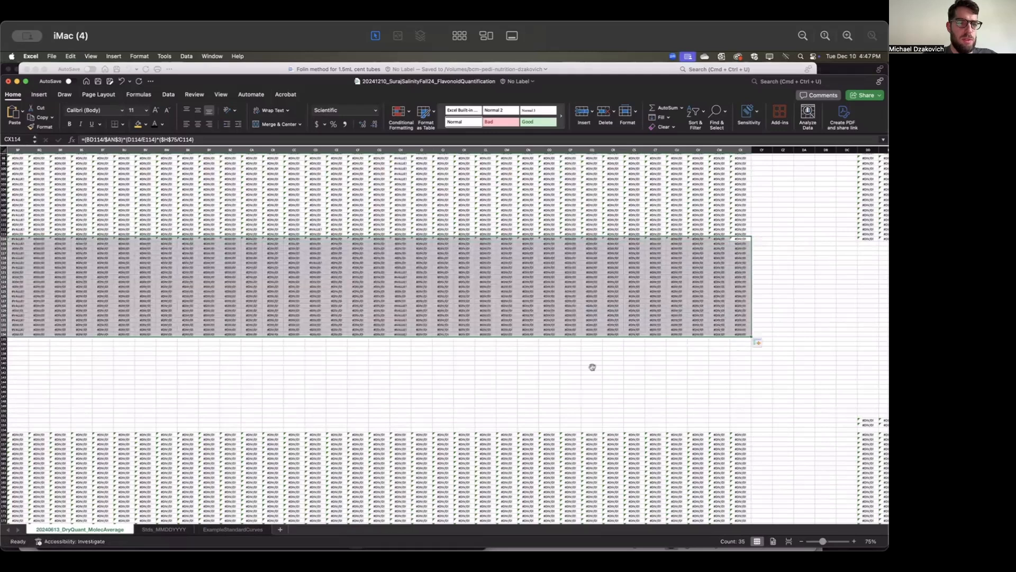
Step: Fill the moles per serving formulas in BF114:CX114 down to match the last row of pasted peak areas
scroll(592, 367, left, 5)
scroll(337, 302, right, 1)
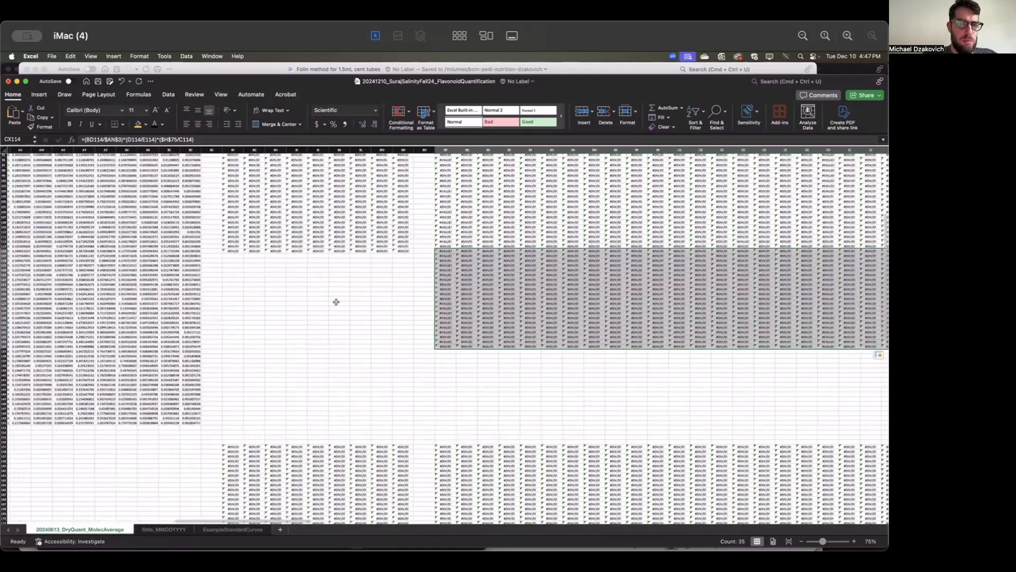
click(230, 251)
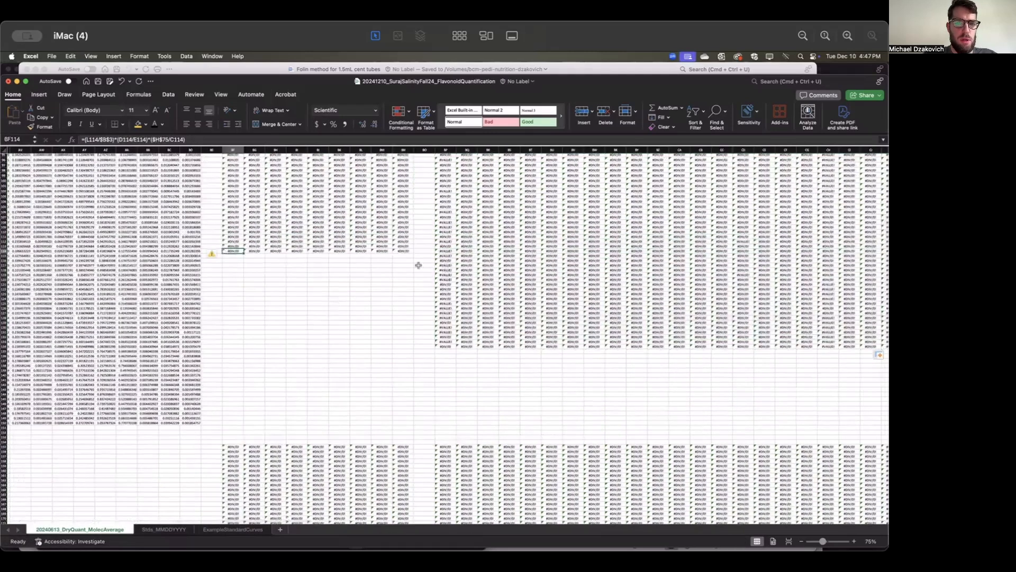
scroll(418, 264, right, 10)
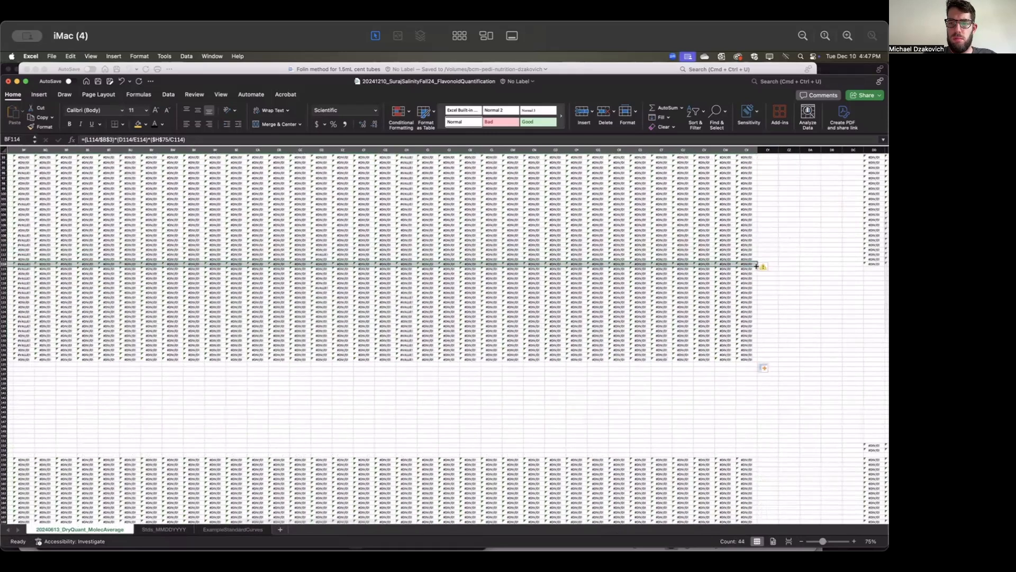
drag(757, 265, 740, 432)
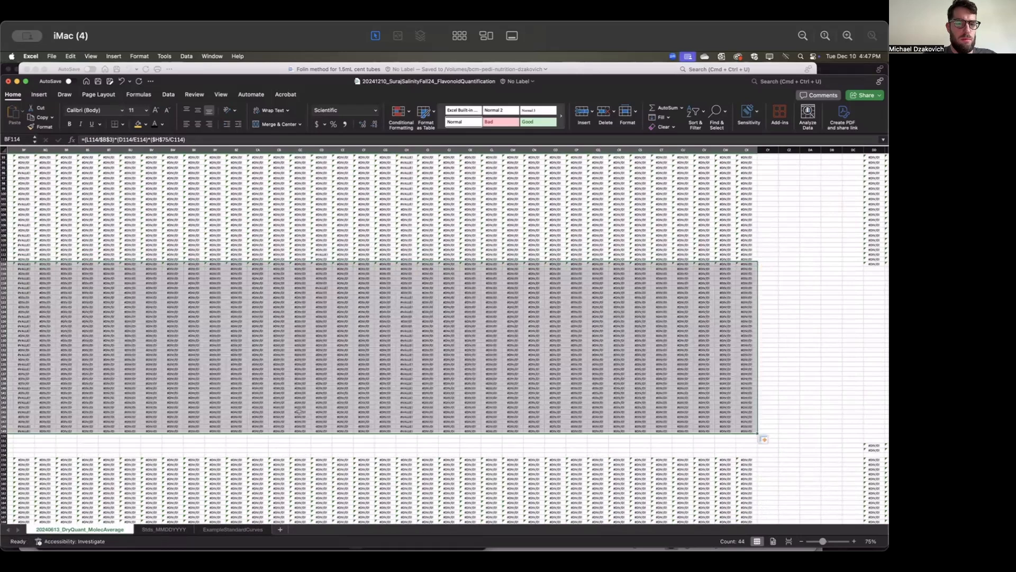
scroll(298, 411, left, 10)
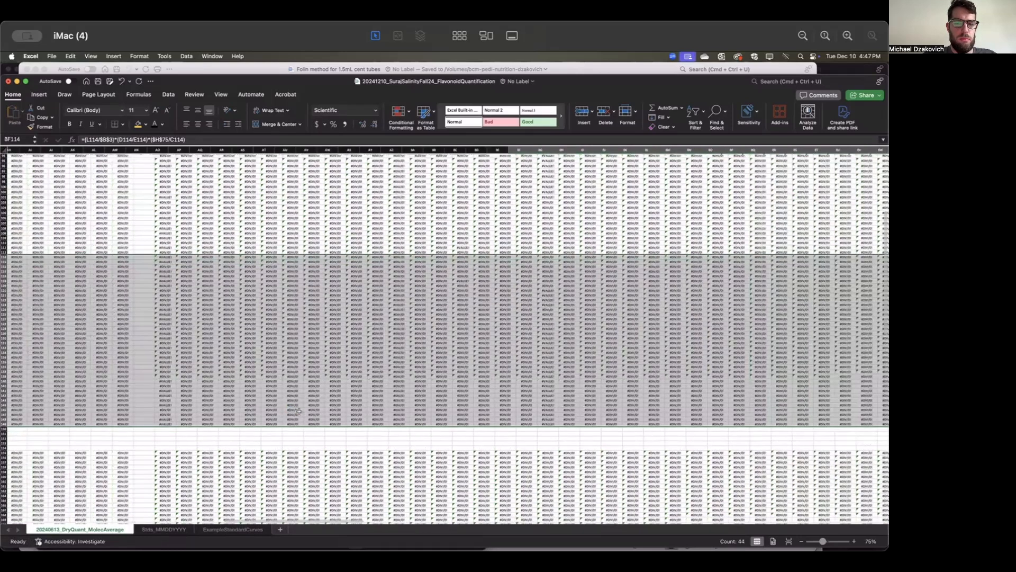
scroll(298, 412, left, 10)
scroll(299, 411, right, 15)
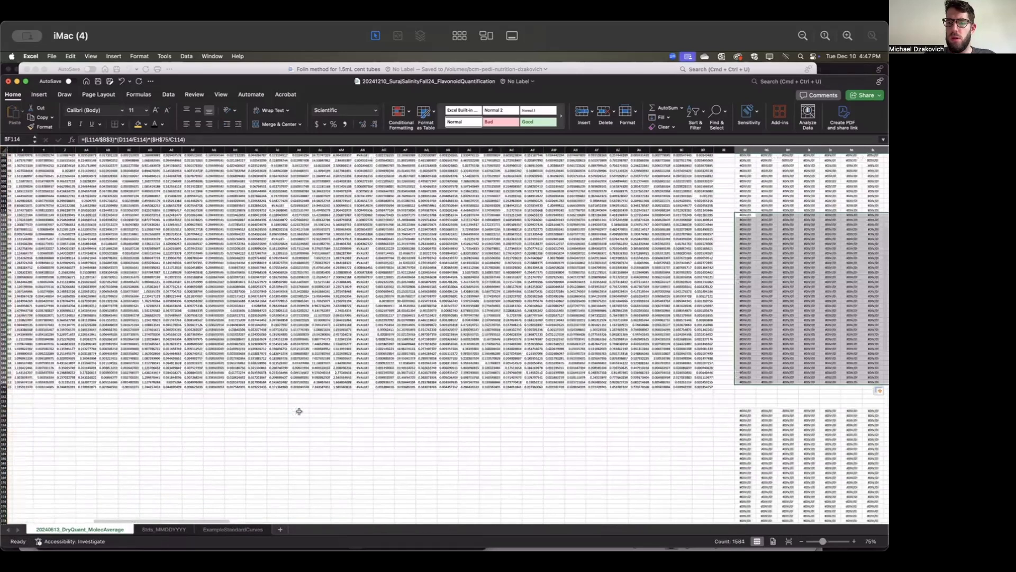
scroll(299, 412, right, 15)
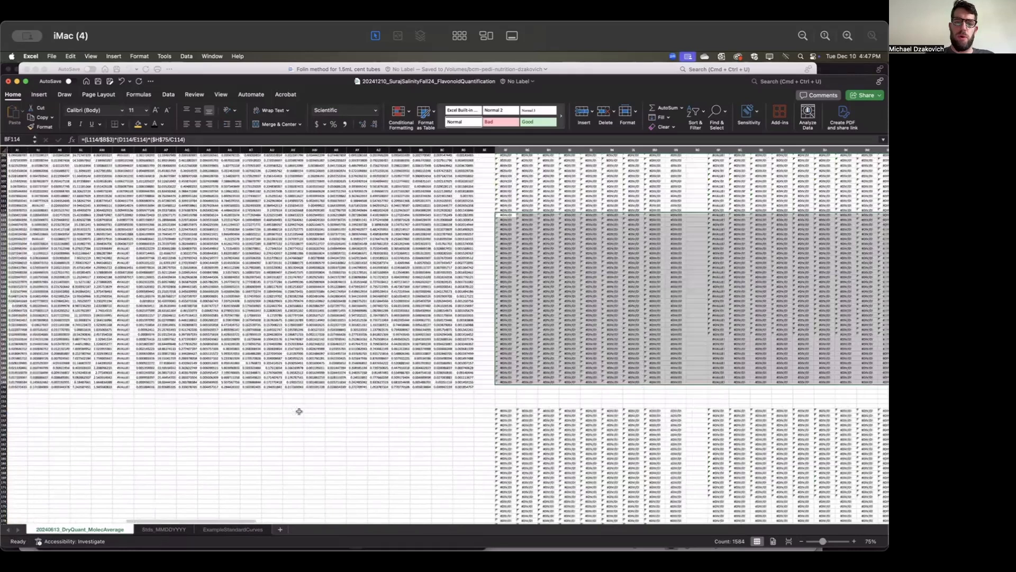
scroll(299, 411, right, 2)
scroll(299, 411, down, 1)
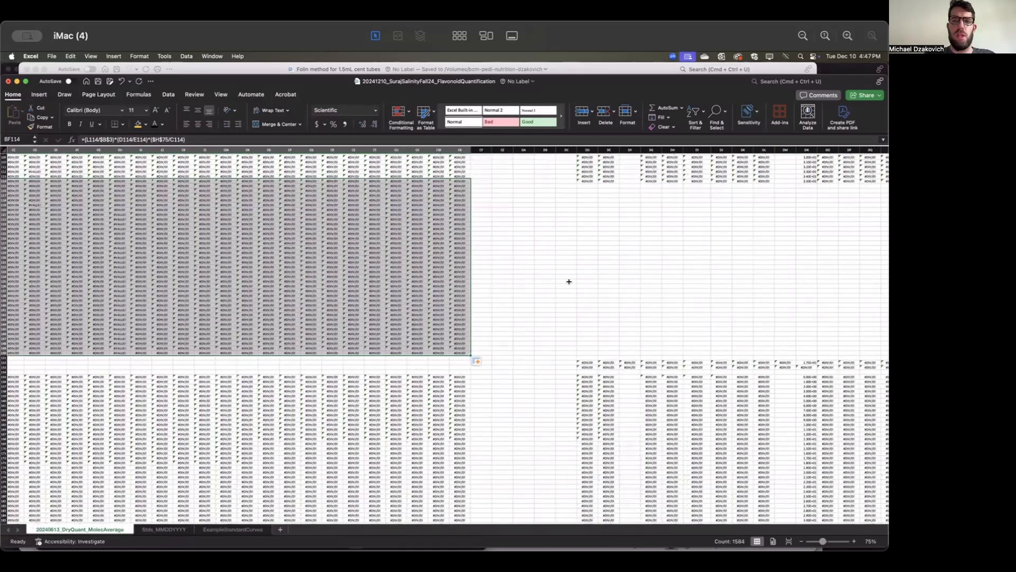
Step: Fill the row 114 formulas from DD114 across to column EZ down through the empty sample rows
scroll(399, 226, right, 5)
scroll(399, 225, up, 1)
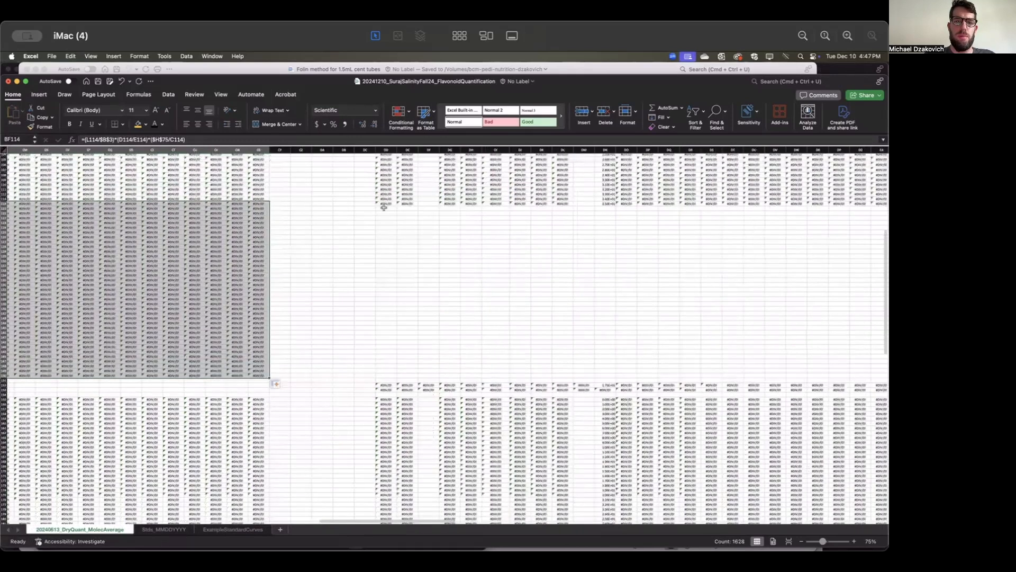
click(384, 207)
click(385, 203)
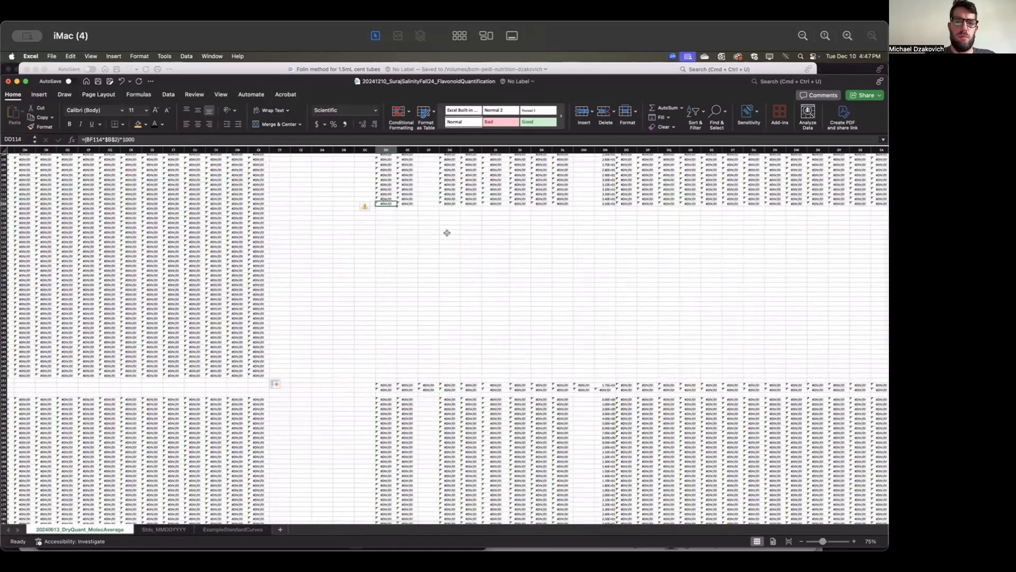
key(super+shift+Right)
key(super+shift+Right)
key(super+shift+Right)
key(super+shift+Right)
key(super+shift+Right)
key(super+shift+Right)
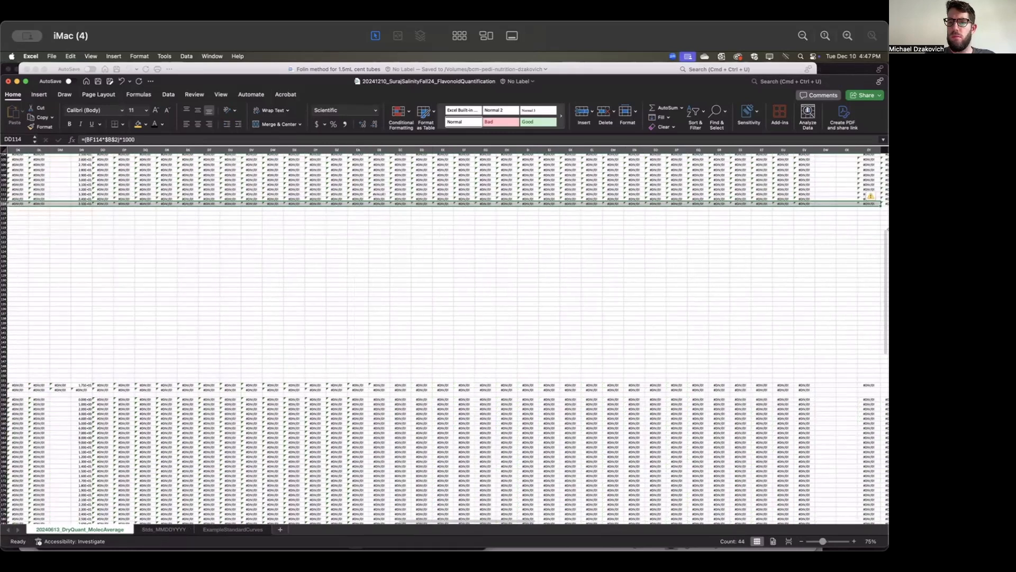
key(shift+Right)
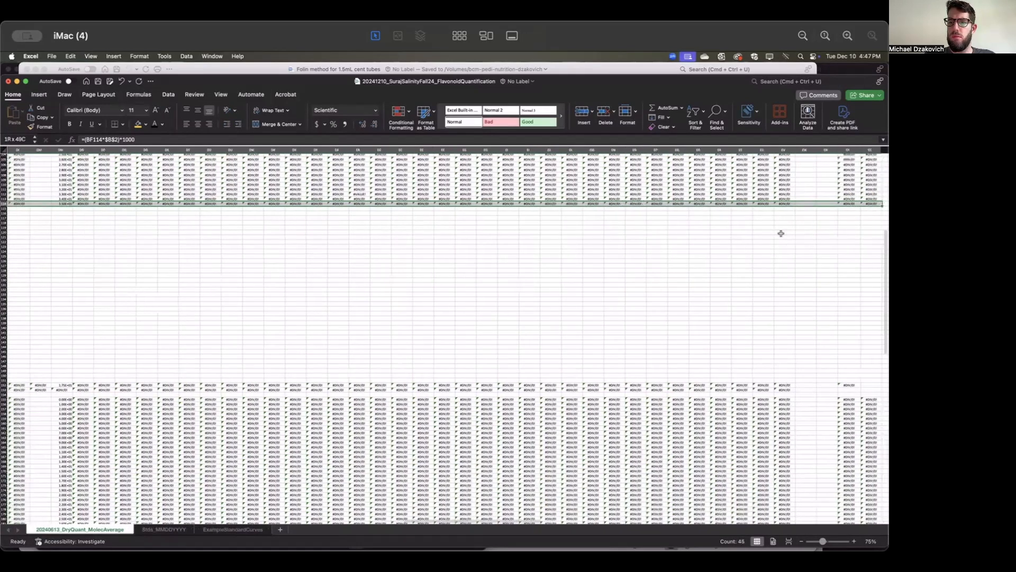
drag(880, 206, 859, 368)
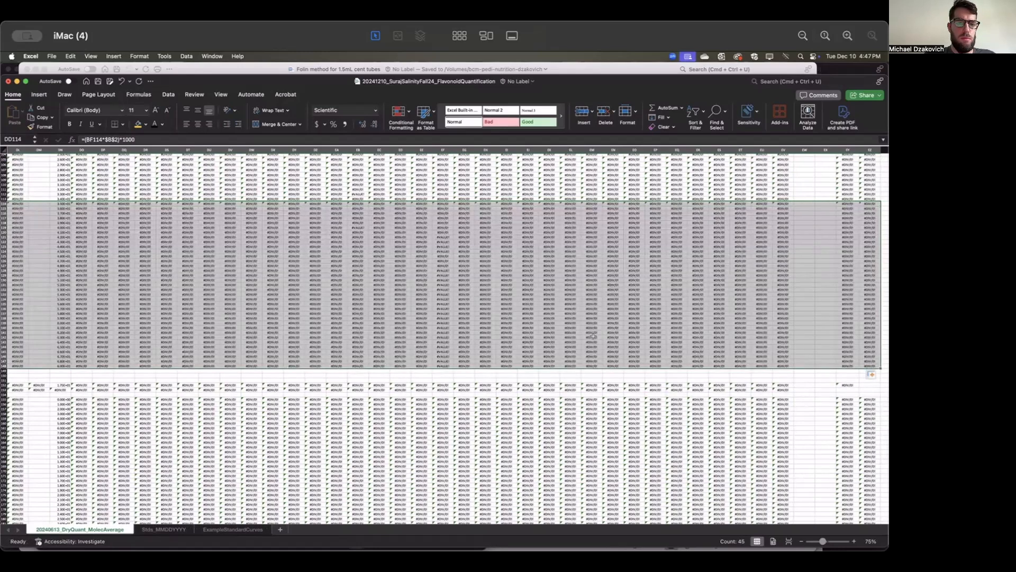
Step: Extend the DD to EZ formula fill to the last sample row and return to the Raw Material Peak Areas block
scroll(388, 315, left, 10)
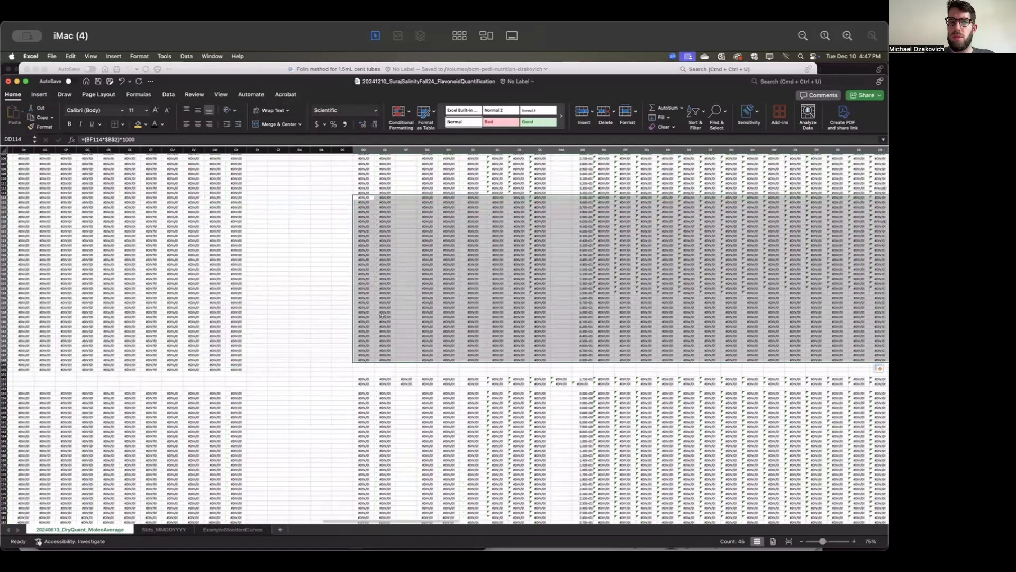
scroll(381, 316, right, 10)
drag(382, 316, 848, 379)
scroll(568, 368, left, 10)
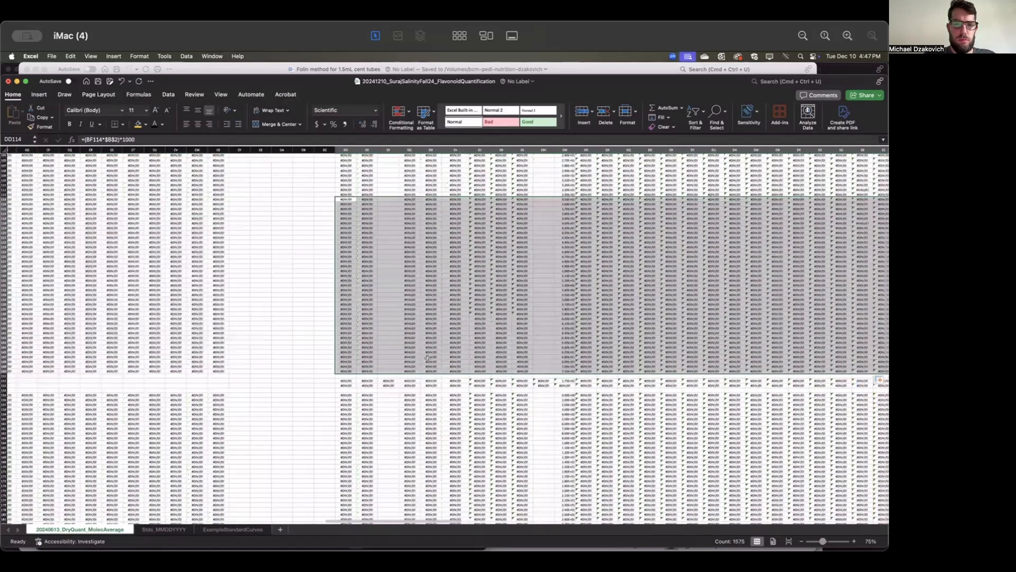
scroll(376, 356, left, 15)
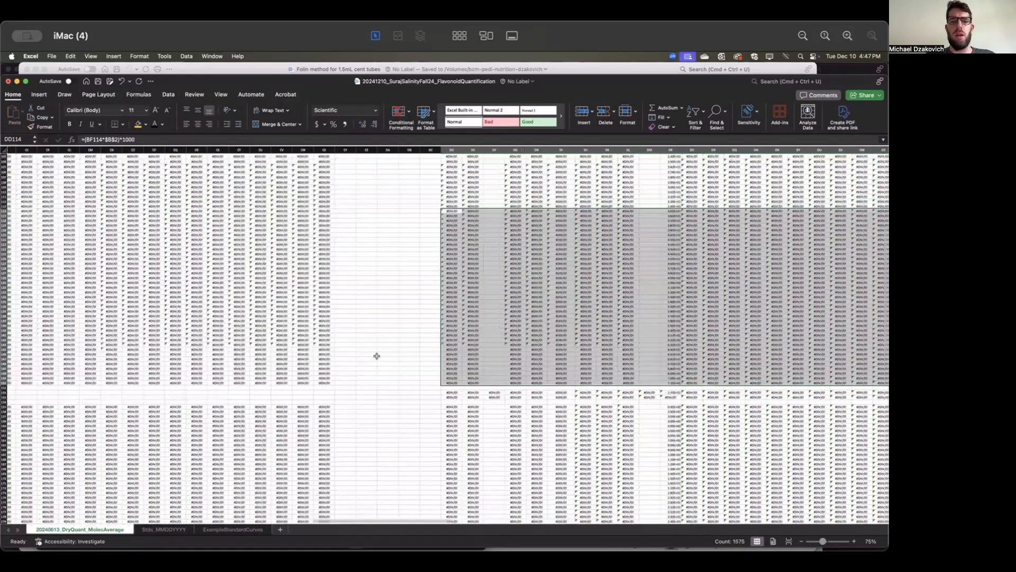
scroll(376, 355, left, 15)
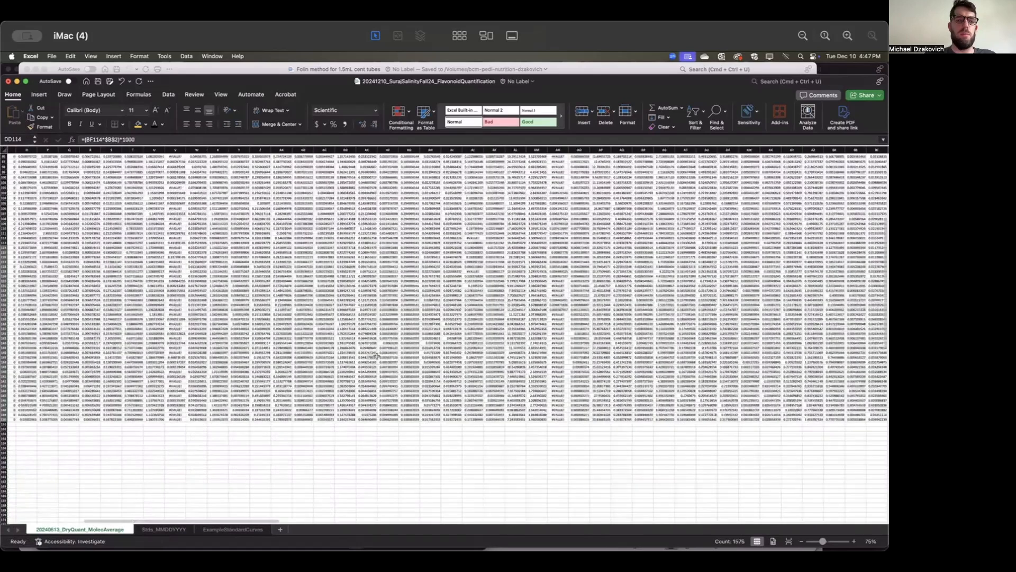
scroll(376, 356, left, 5)
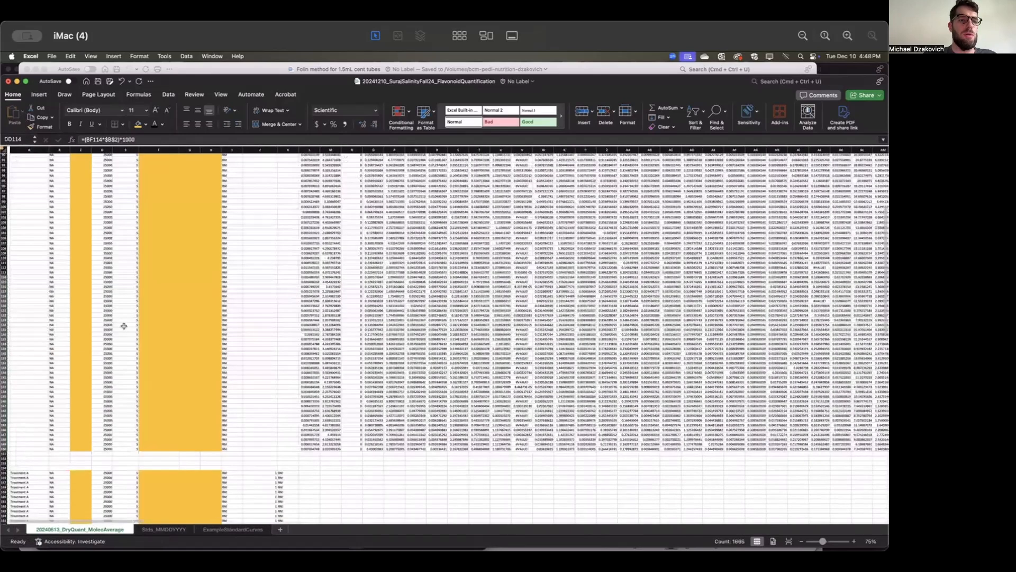
scroll(124, 326, up, 10)
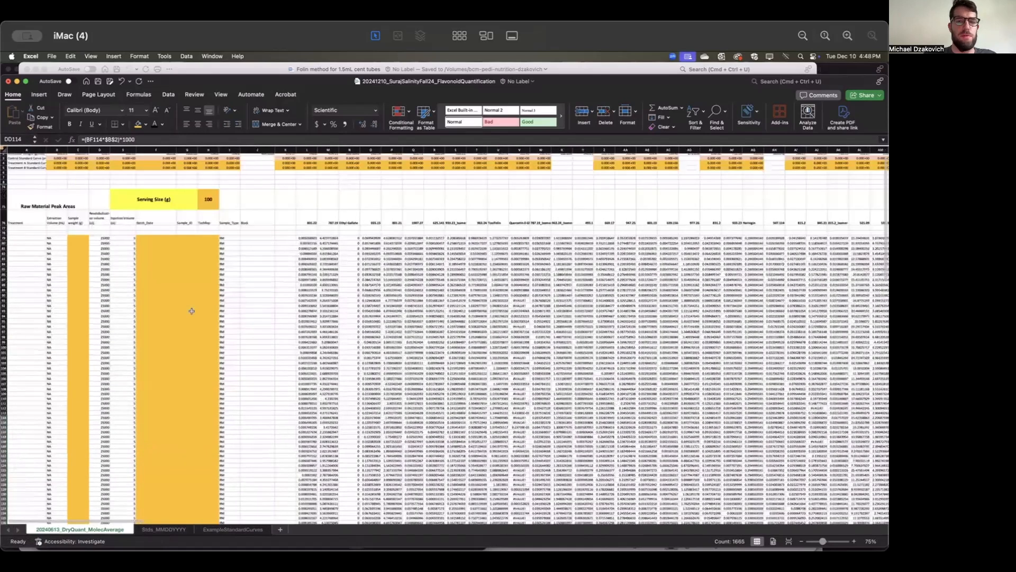
Step: Copy the Date, Sample_ID and Rep values from the Processed sheet and paste them into the template's identifier columns starting at F79
click(800, 56)
text(miss)
key(Return)
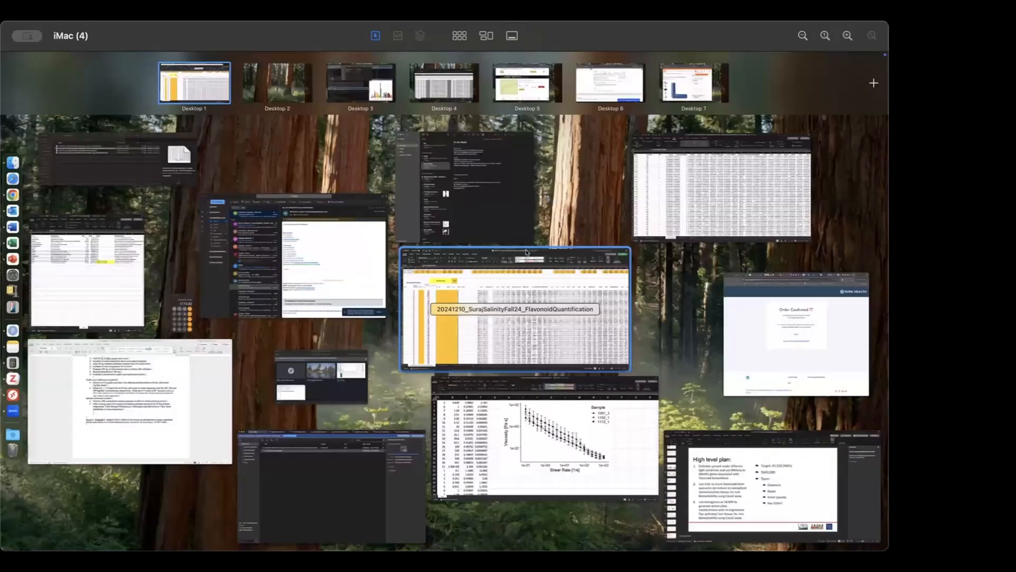
click(527, 253)
drag(169, 198, 254, 237)
key(super+shift+Down)
key(super+c)
click(36, 322)
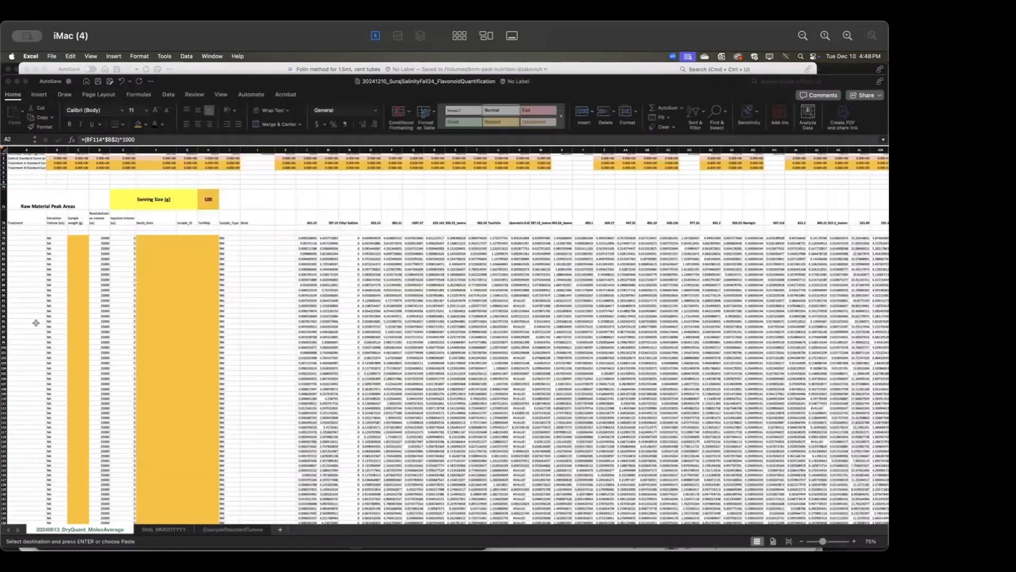
click(148, 238)
key(super+v)
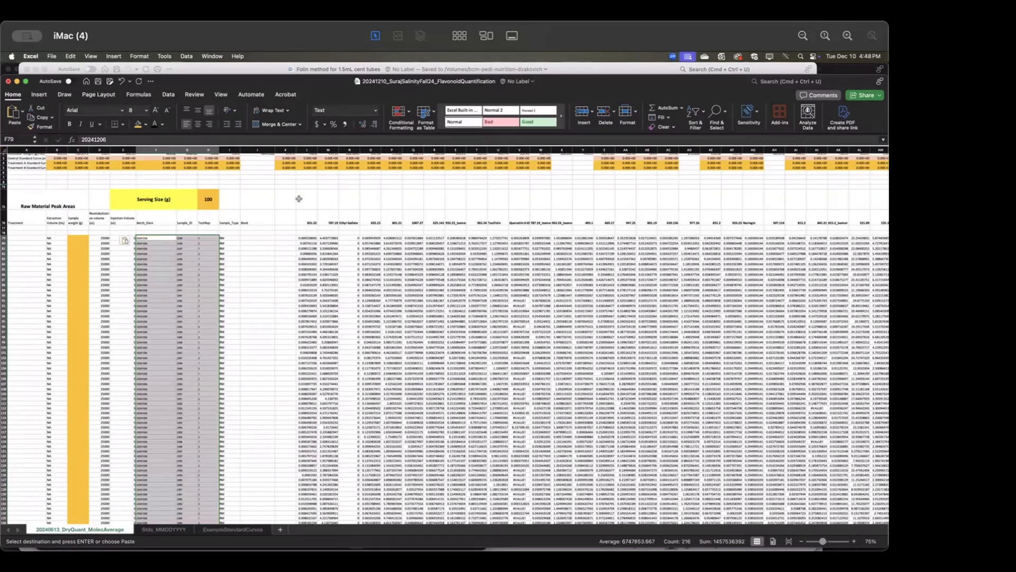
Step: Open the Fall 2024 salinity data entry workbook from the project's parent folder
click(800, 56)
text(mis)
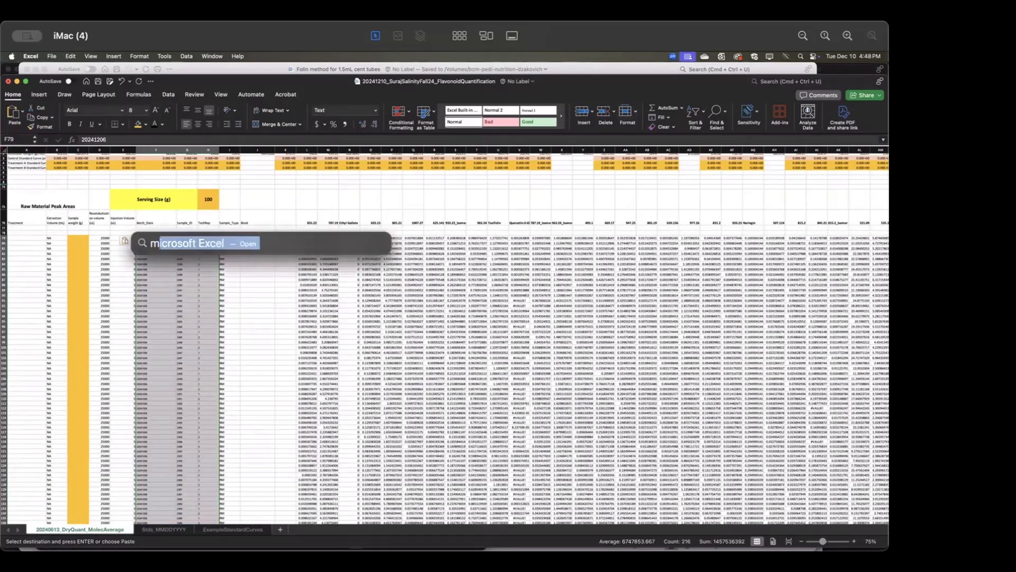
key(Return)
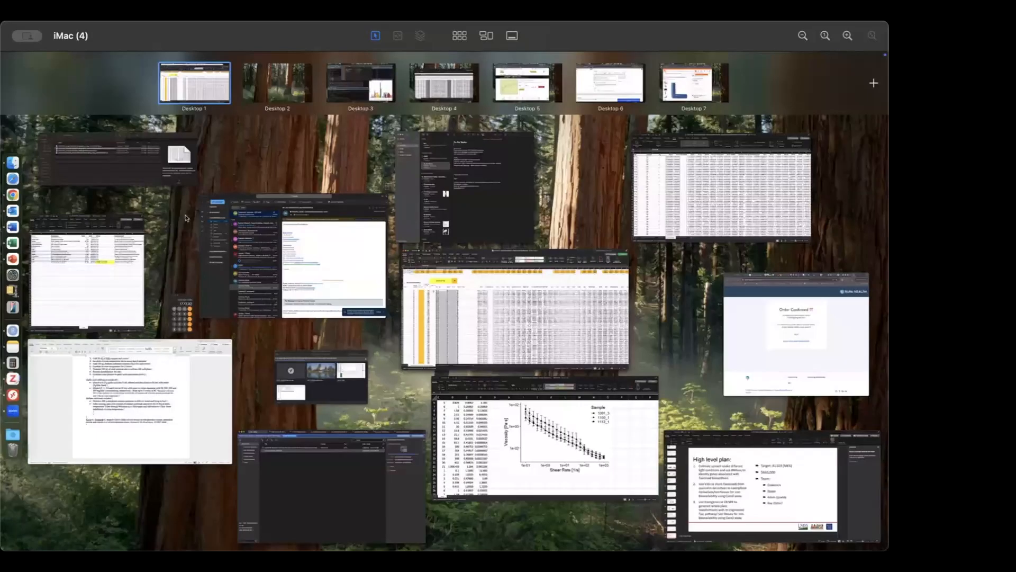
click(168, 172)
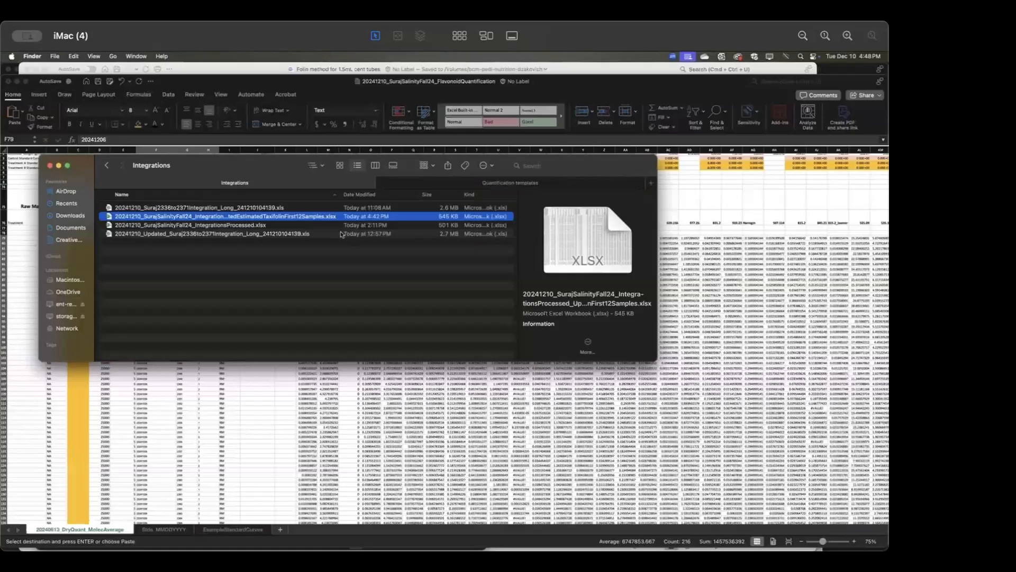
click(108, 166)
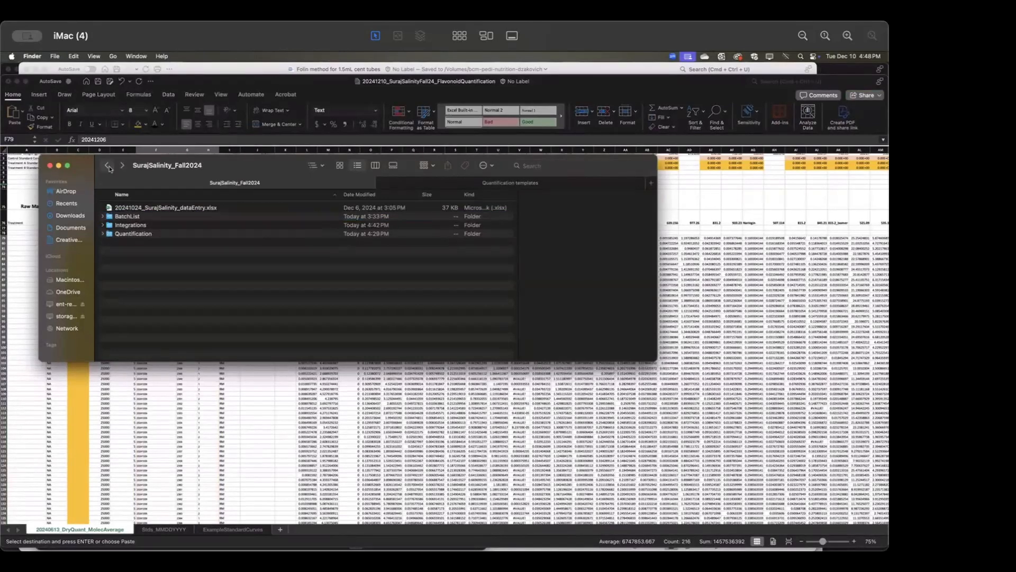
double_click(135, 208)
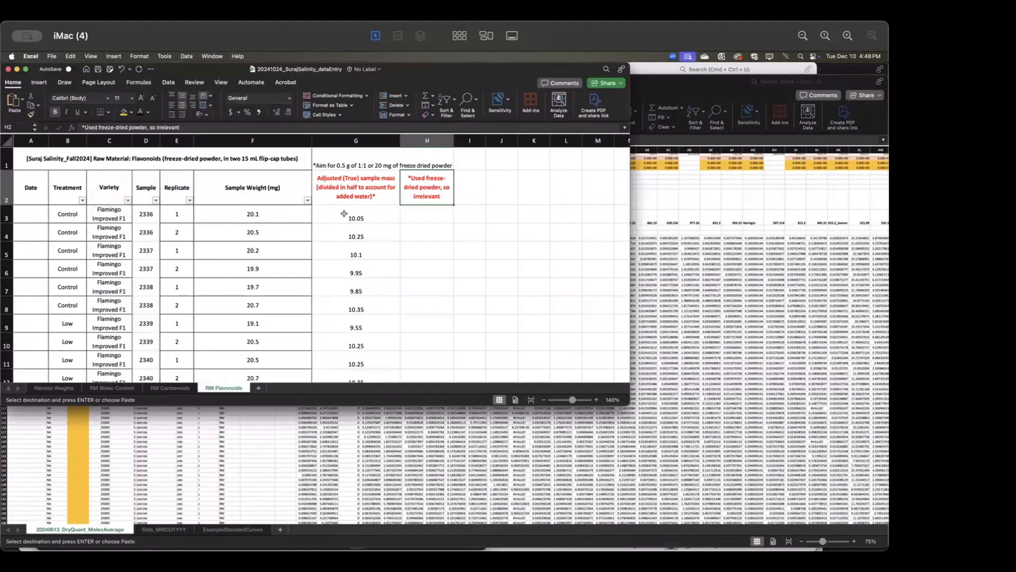
click(251, 214)
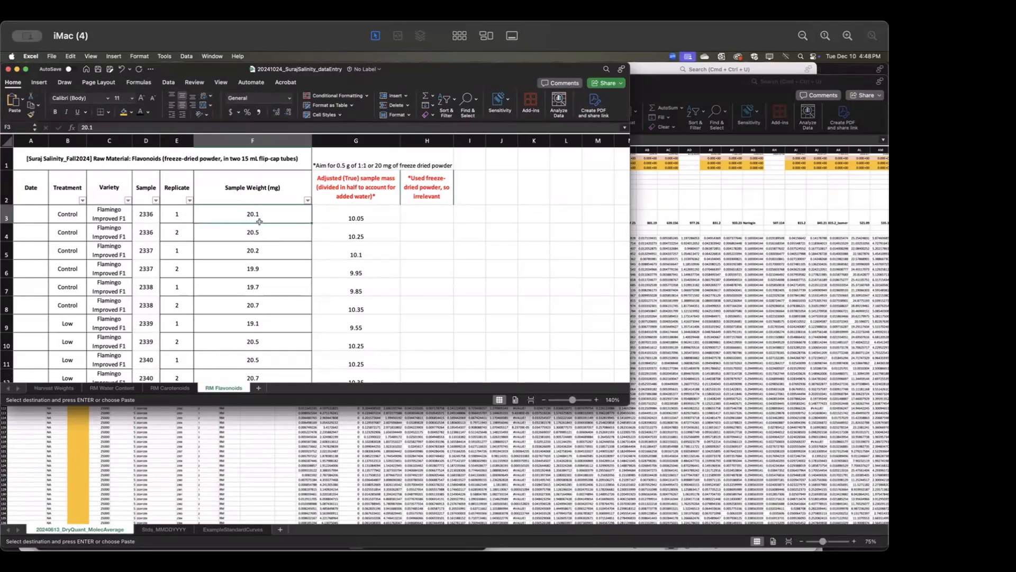
key(super+shift+Down)
key(super+c)
scroll(261, 217, up, 15)
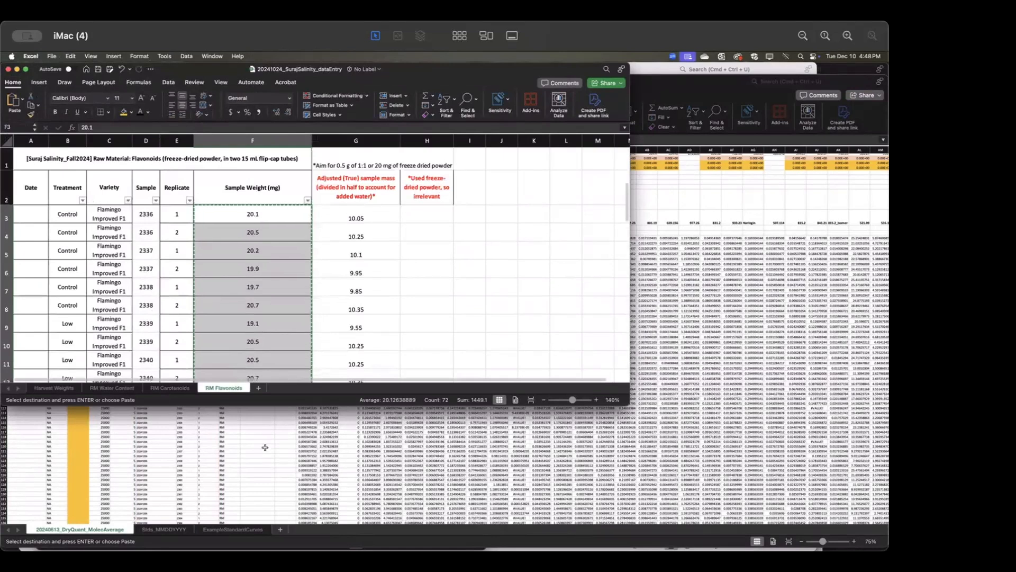
click(242, 471)
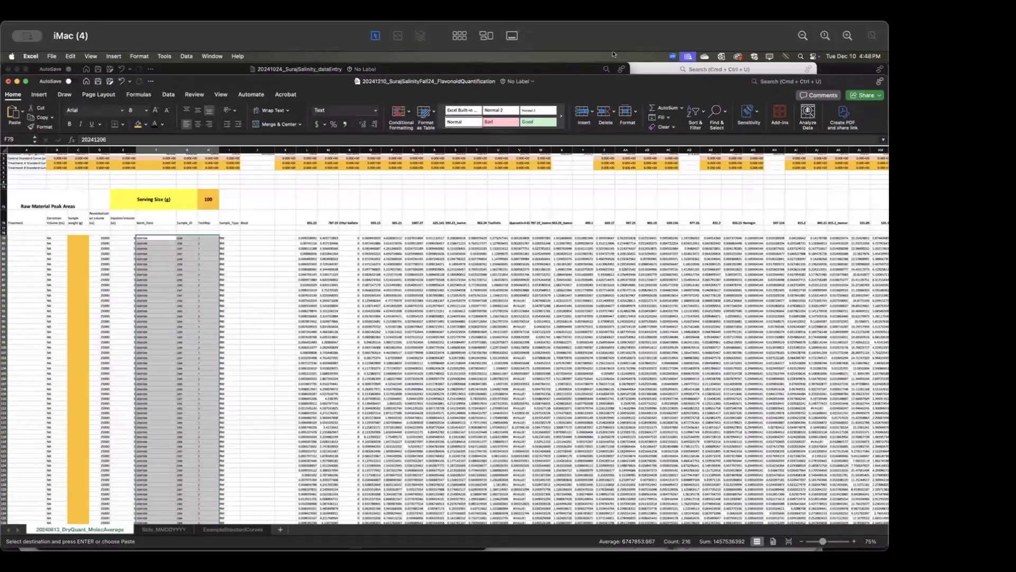
key(super+space)
text(miss)
key(Return)
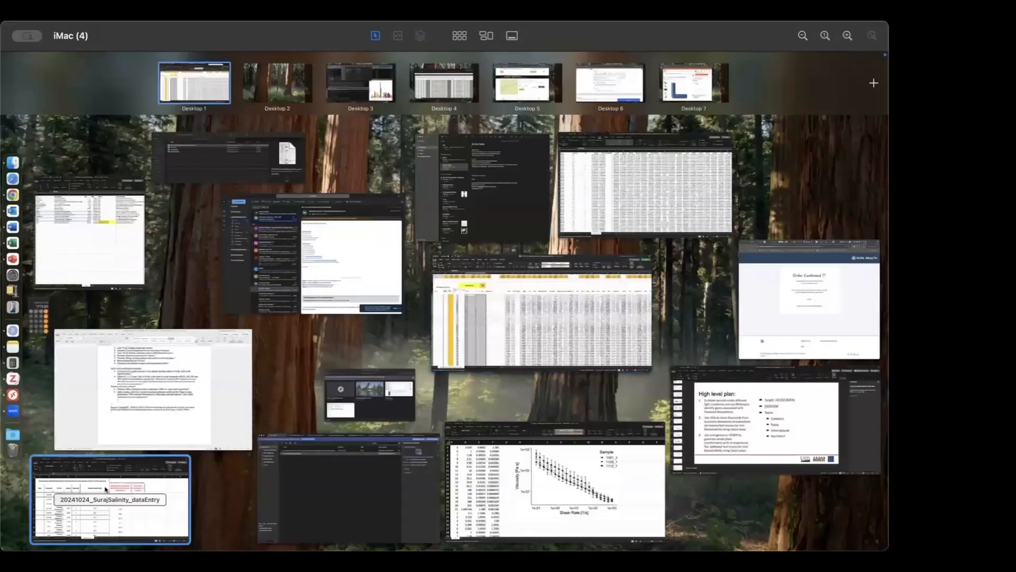
click(105, 490)
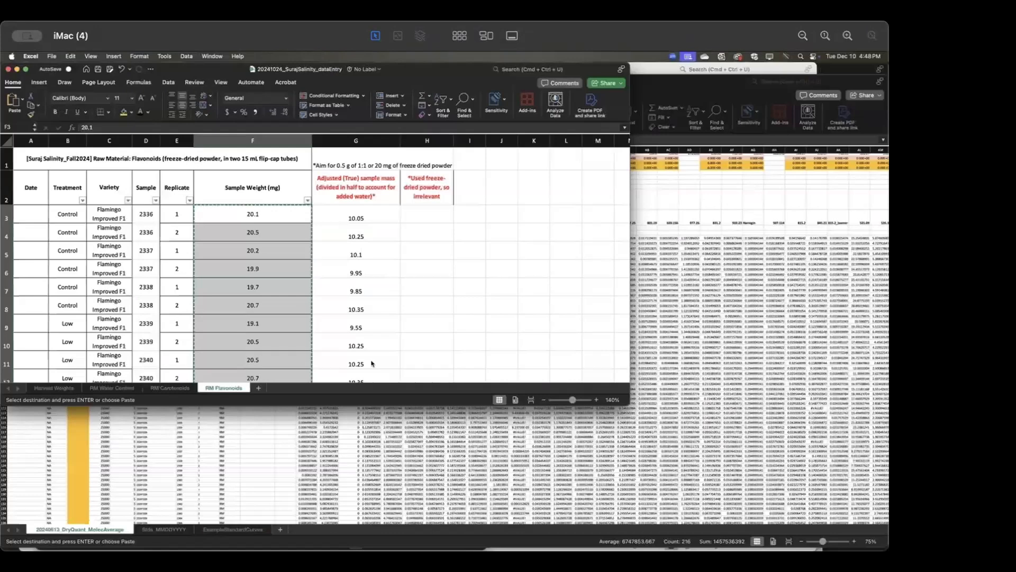
Step: Convert the sample weights to grams in column I by entering =F3/1000 in I3 and filling it down
click(466, 214)
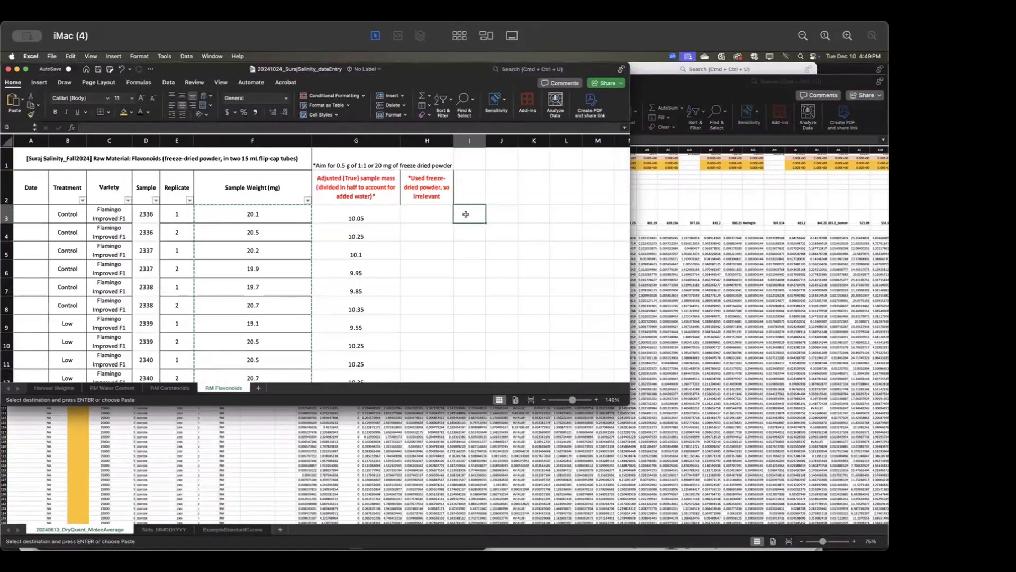
text(=)
click(217, 214)
text(/1000)
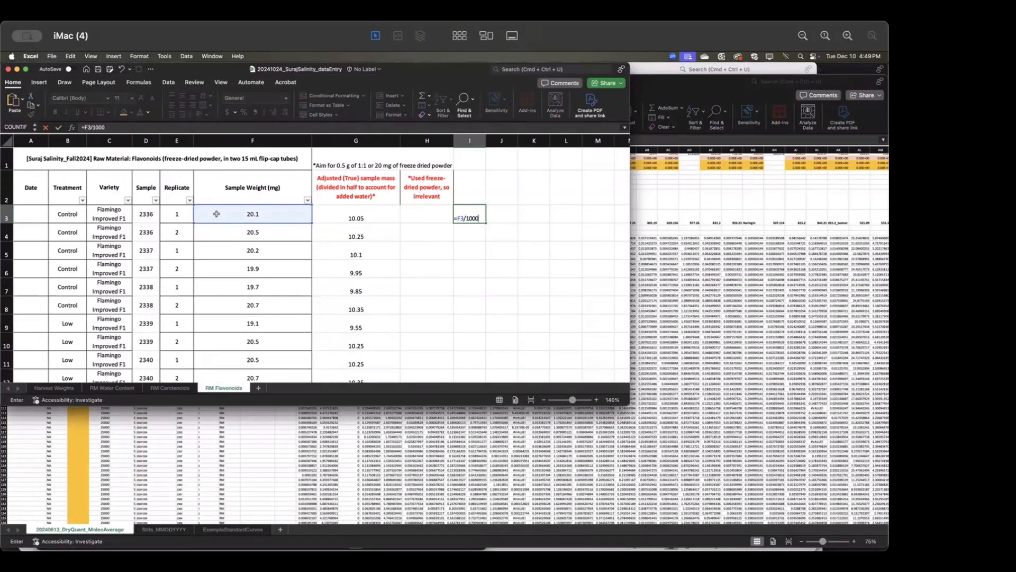
key(Return)
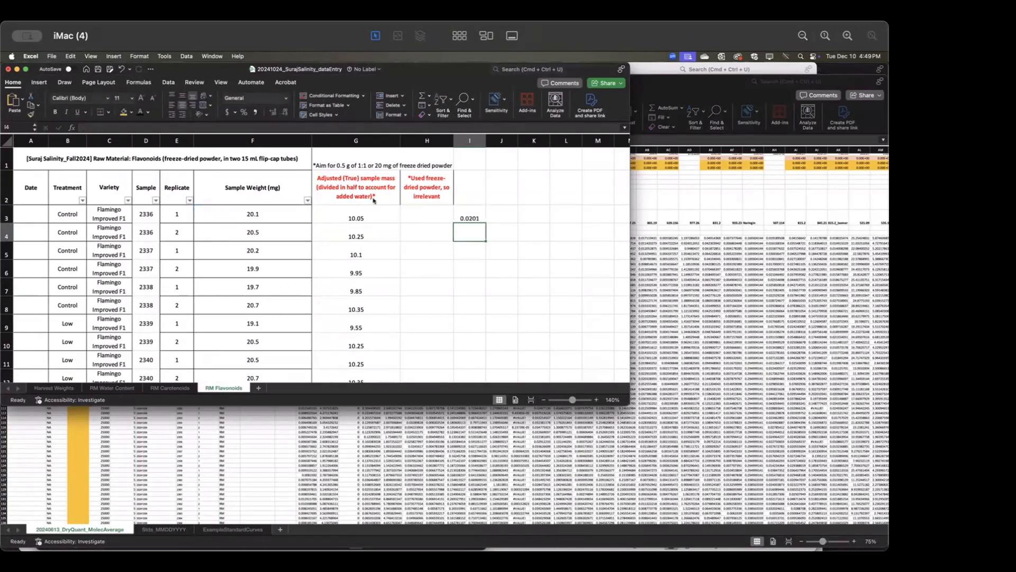
click(471, 214)
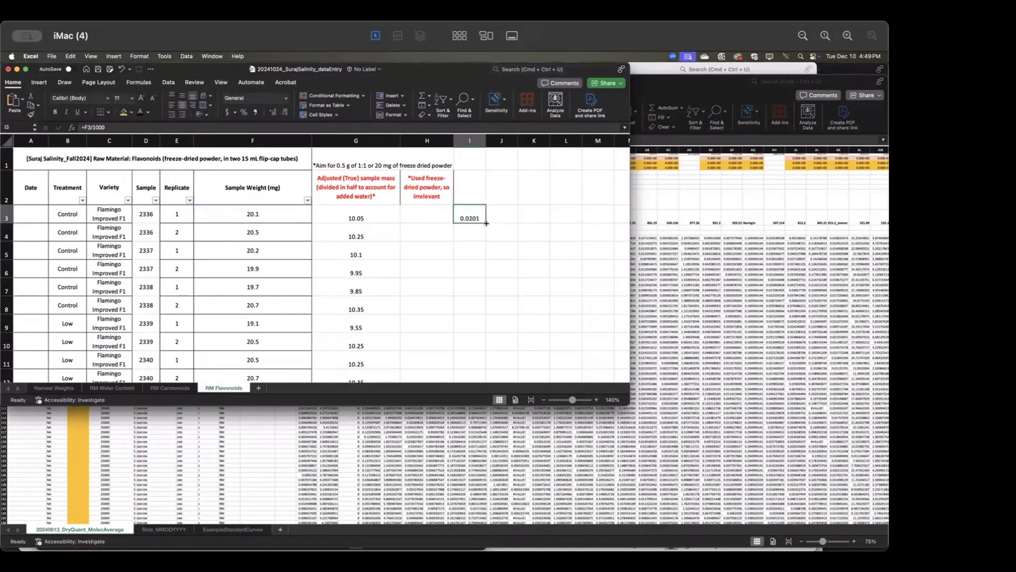
double_click(486, 223)
Step: Copy the gram weights and paste them as values into the template's Sample weight (g) column starting at C79
key(super+c)
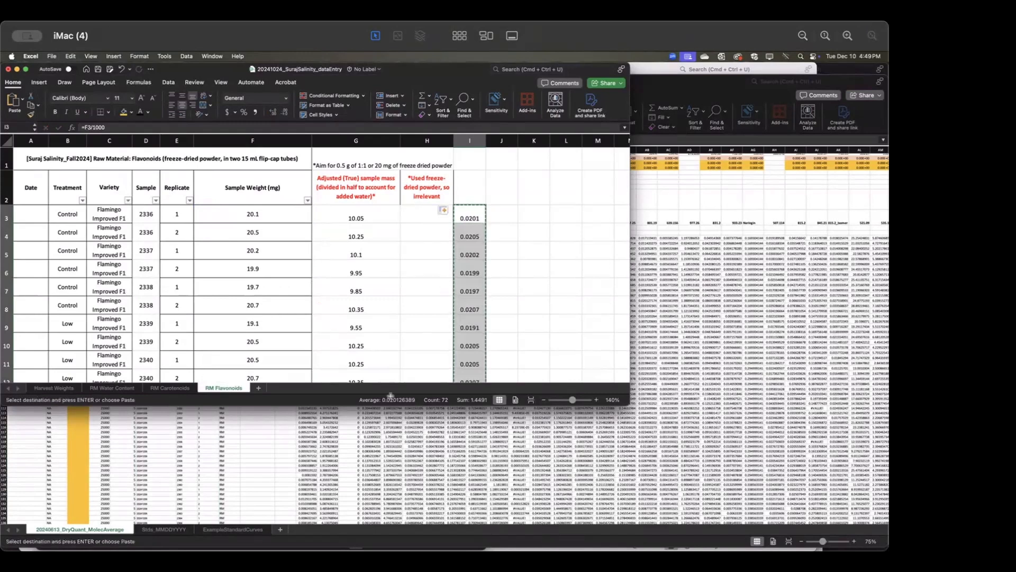
click(354, 446)
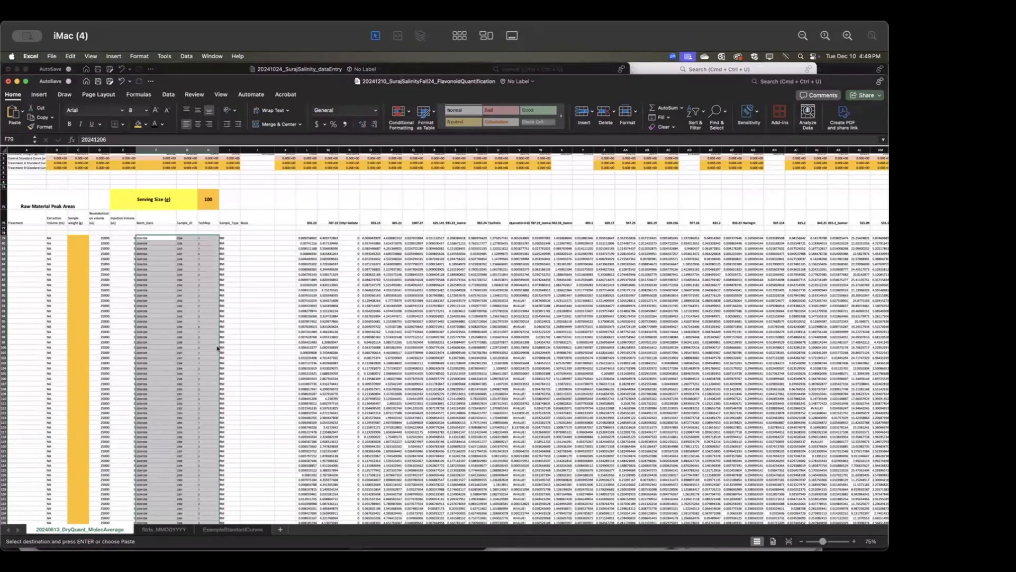
click(78, 238)
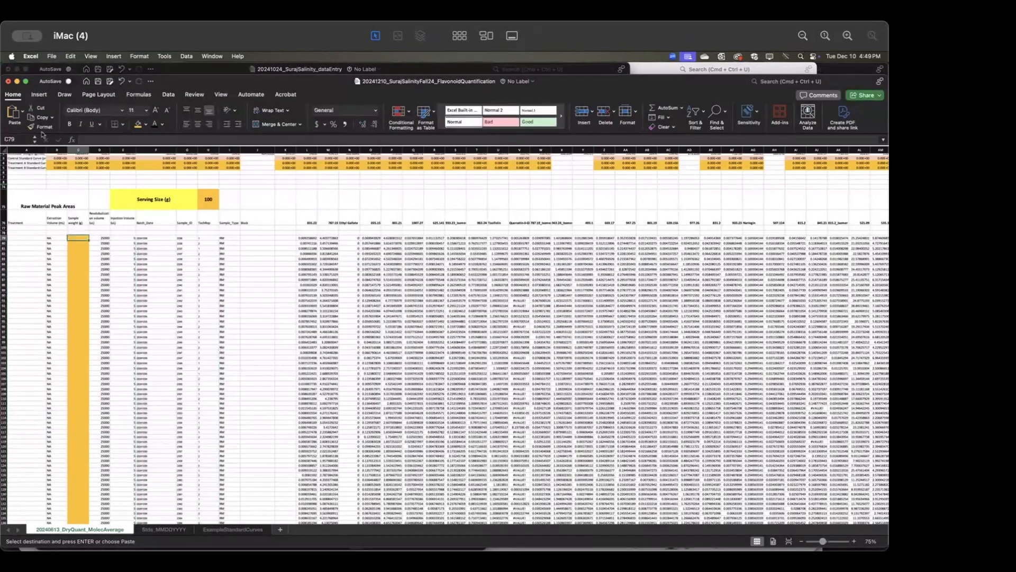
click(23, 112)
click(31, 231)
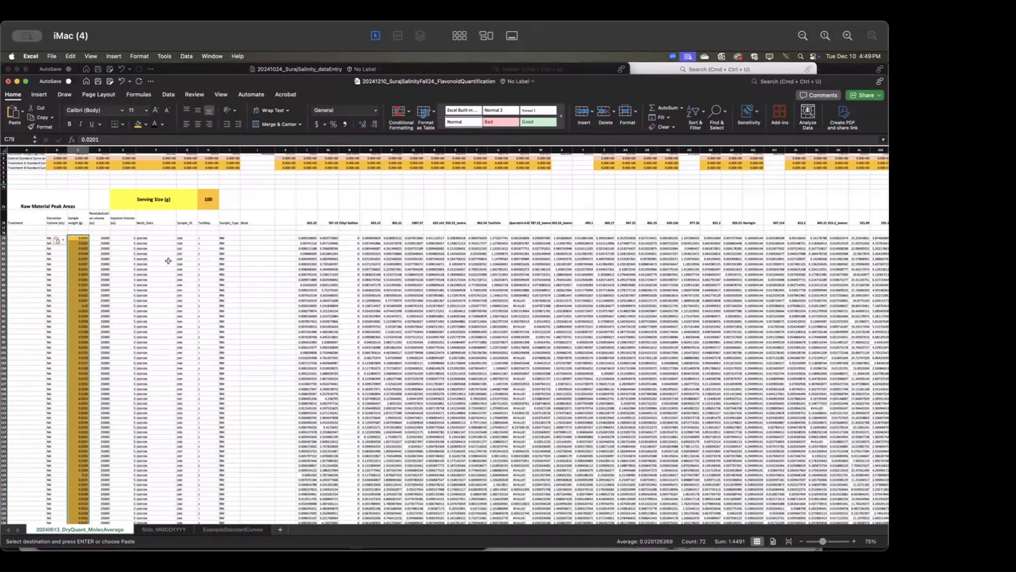
scroll(168, 261, down, 5)
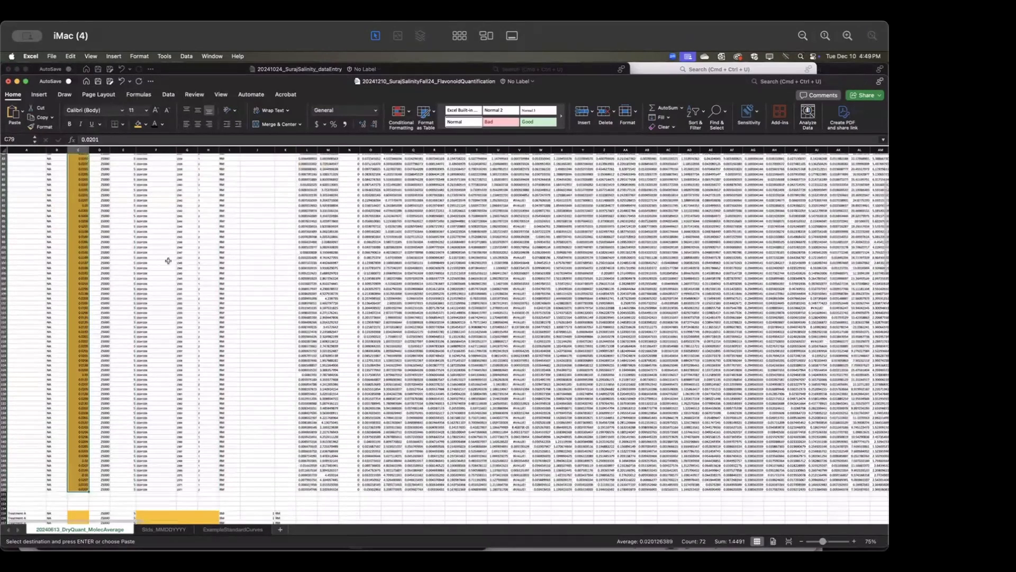
scroll(334, 242, up, 10)
scroll(334, 242, up, 2)
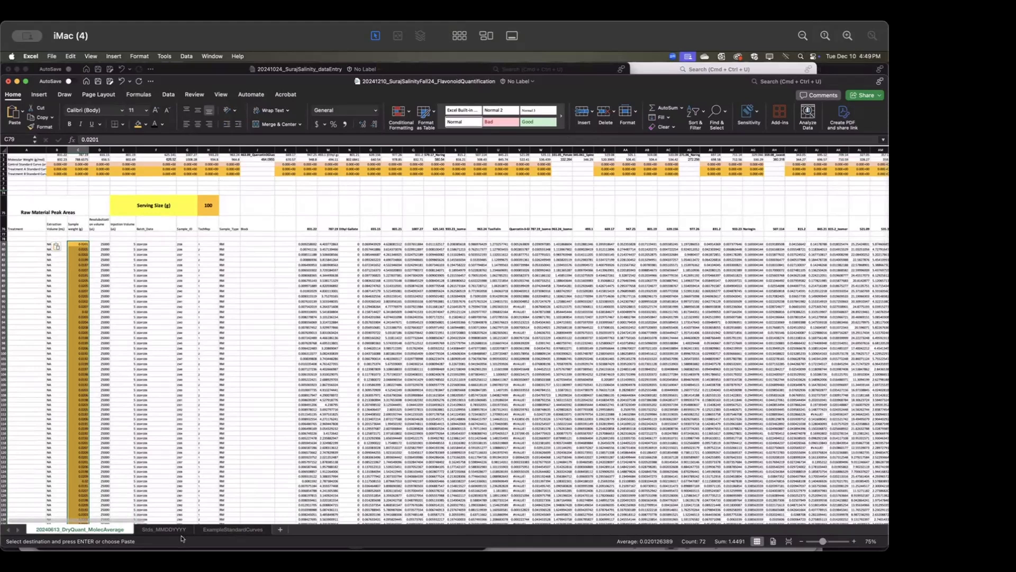
Step: Review the template's Stds_MMDDYYYY sheet and bring up Sheet1 of the processed integrations workbook
click(164, 529)
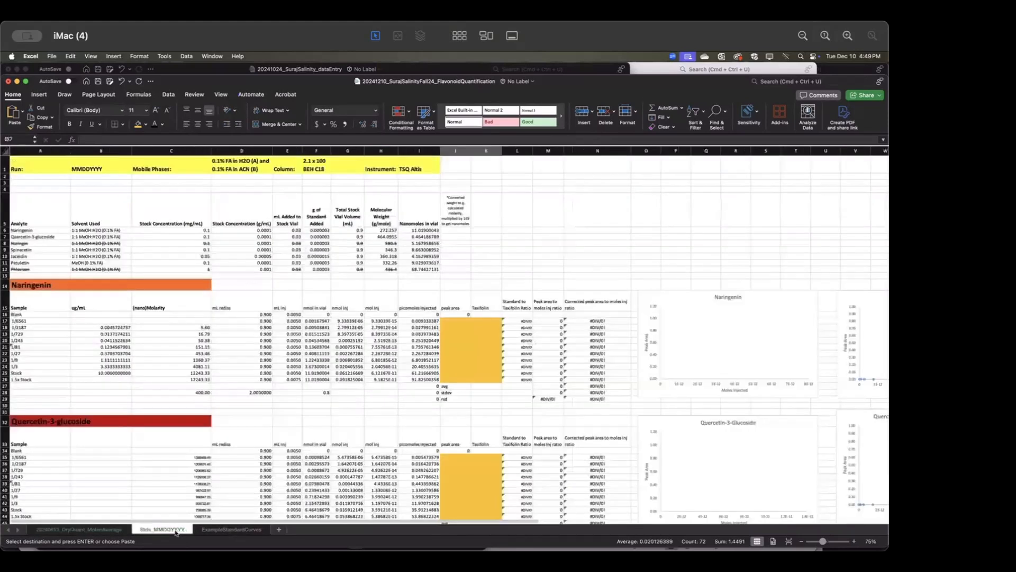
scroll(196, 461, down, 5)
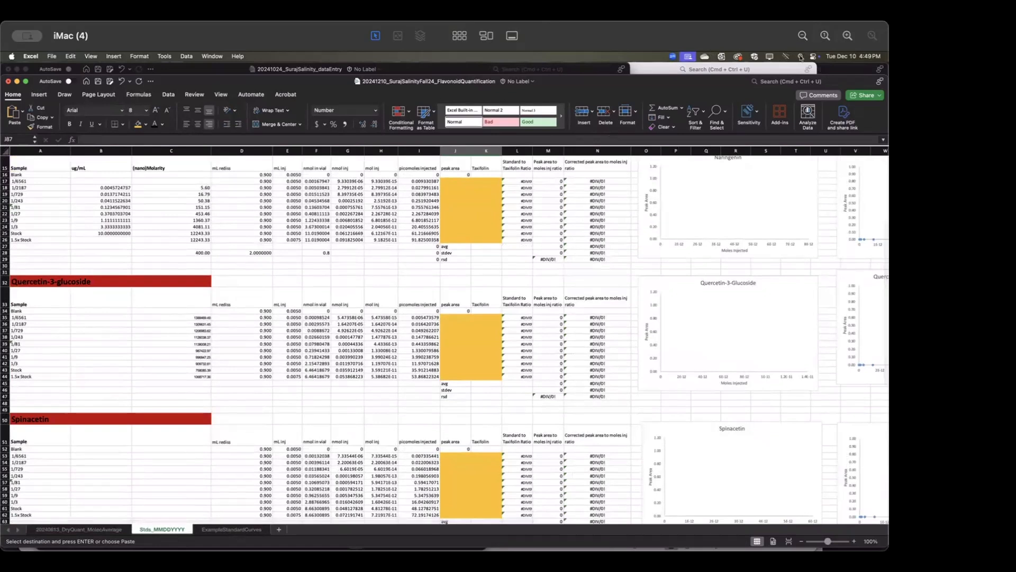
key(super+space)
text(mis)
key(Return)
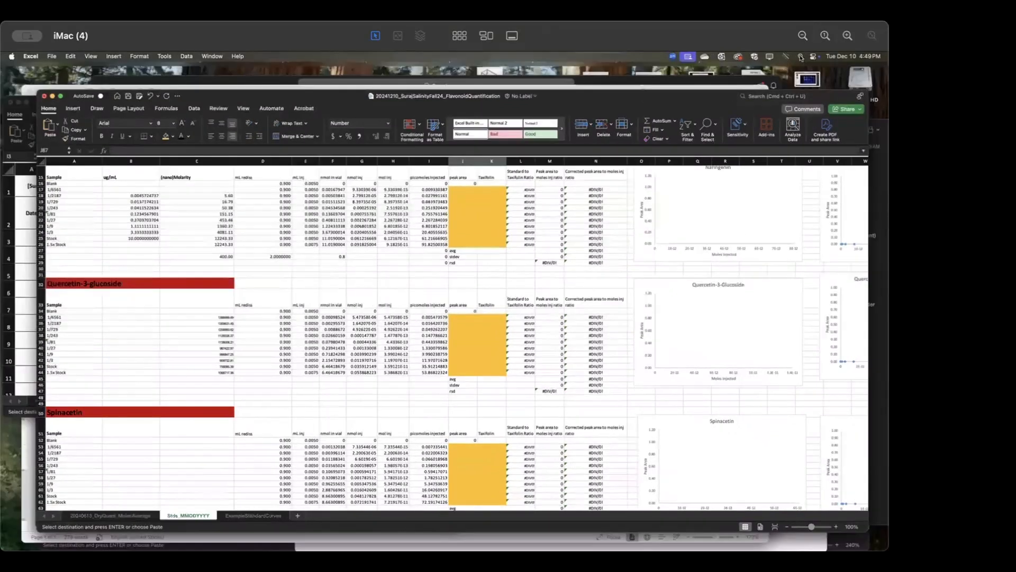
click(656, 179)
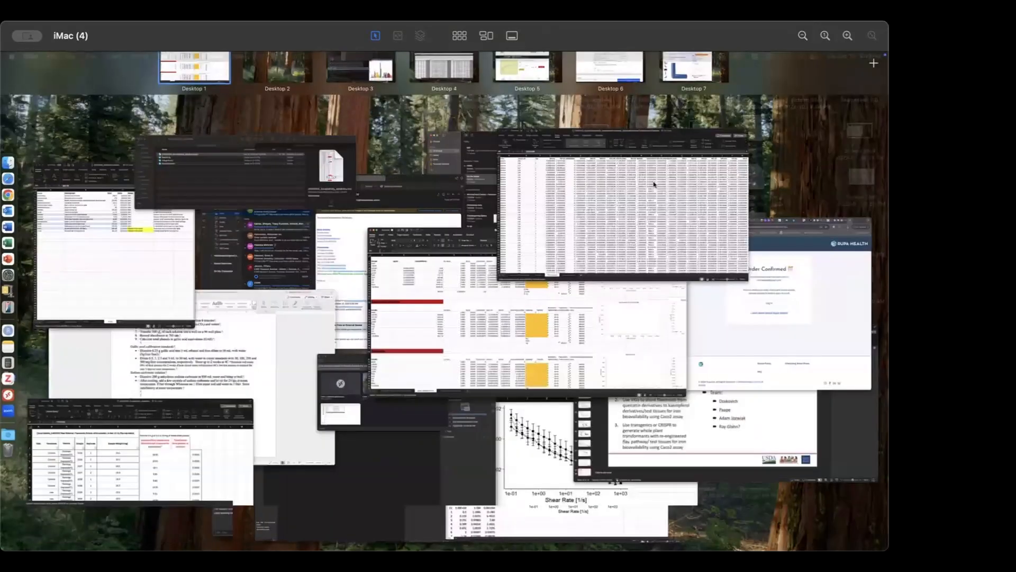
click(654, 184)
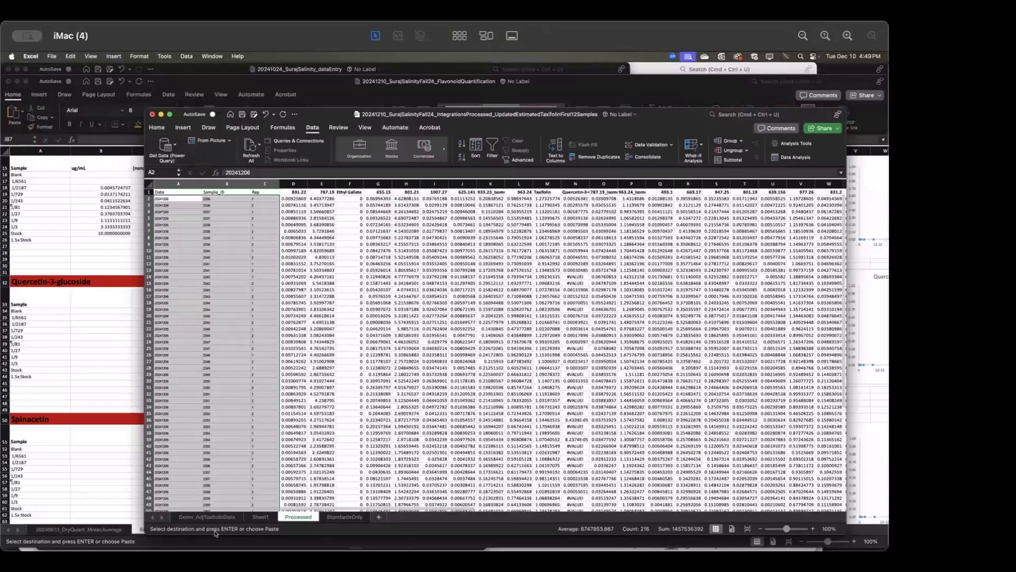
click(260, 516)
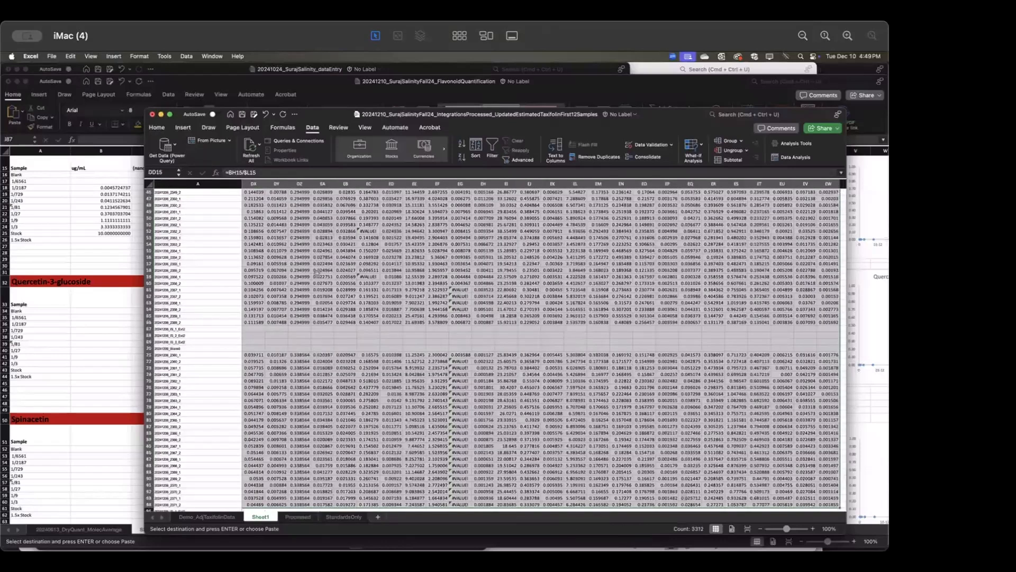
Step: Copy the Quercetin-3-Glucoside standard peak areas M4:M12 and paste them into the Naringenin block's peak area column starting at J18
scroll(315, 272, up, 15)
scroll(314, 271, left, 15)
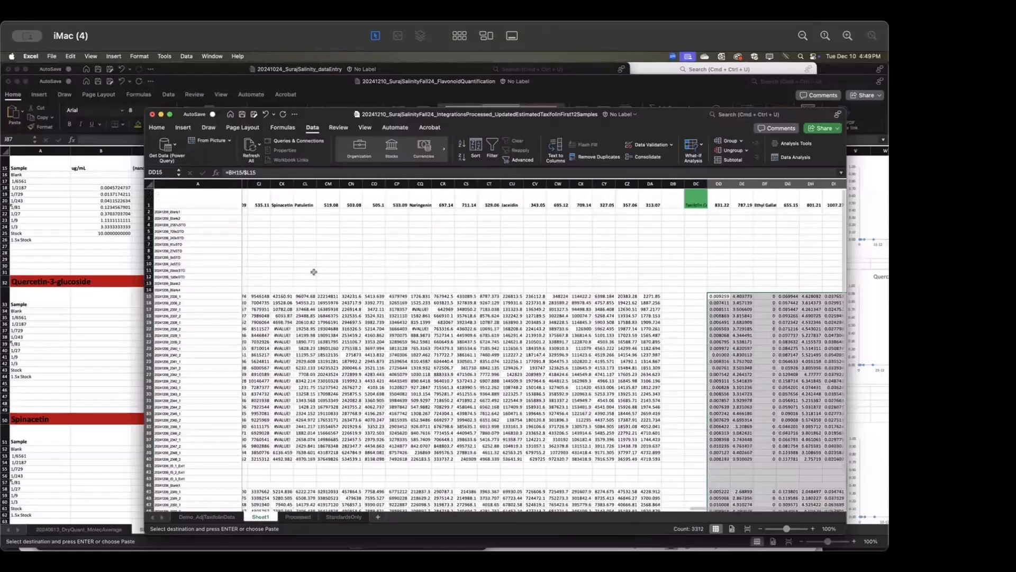
scroll(314, 272, left, 20)
scroll(313, 271, left, 3)
click(430, 251)
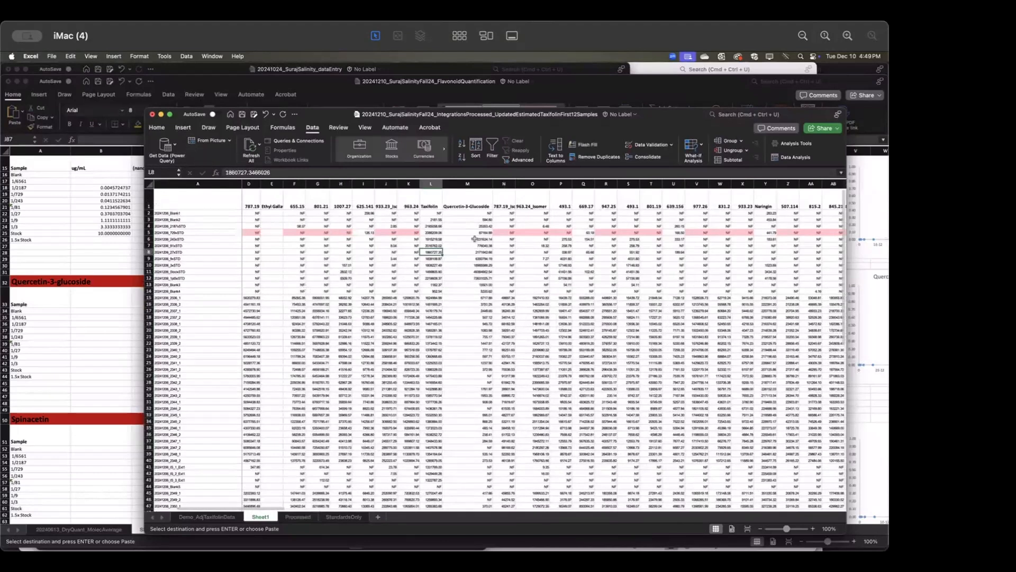
click(478, 226)
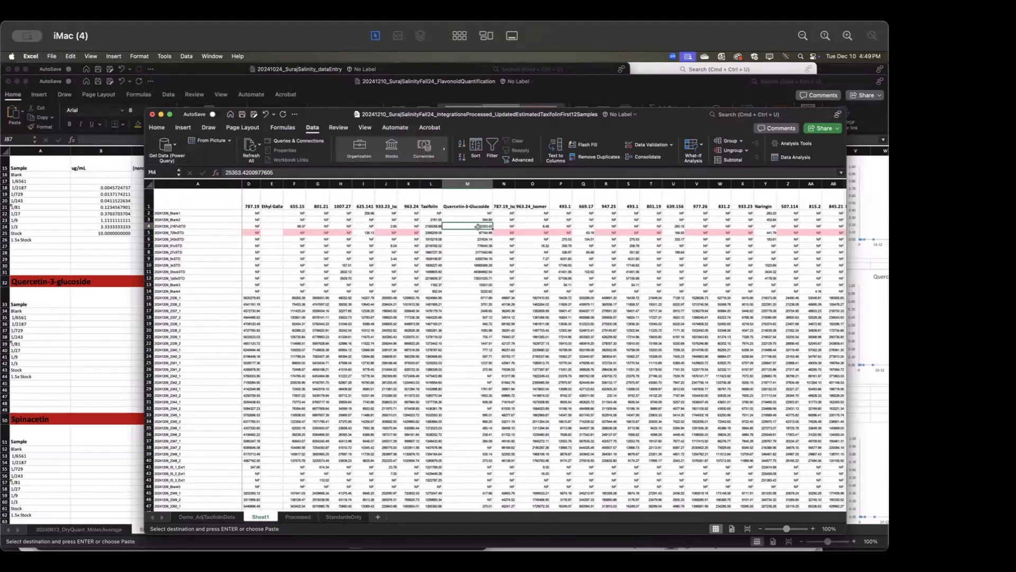
drag(478, 226, 478, 279)
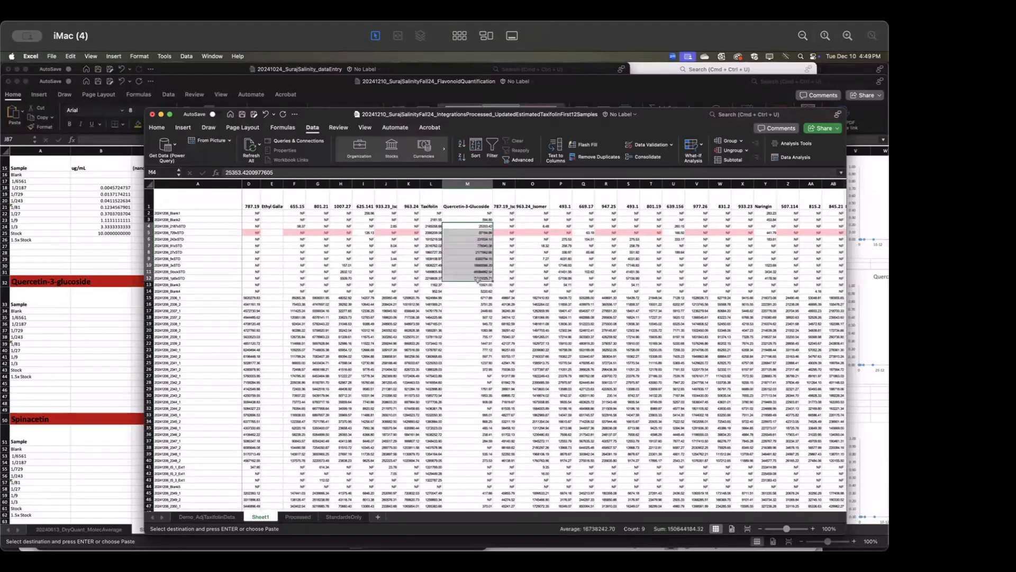
click(104, 330)
click(483, 191)
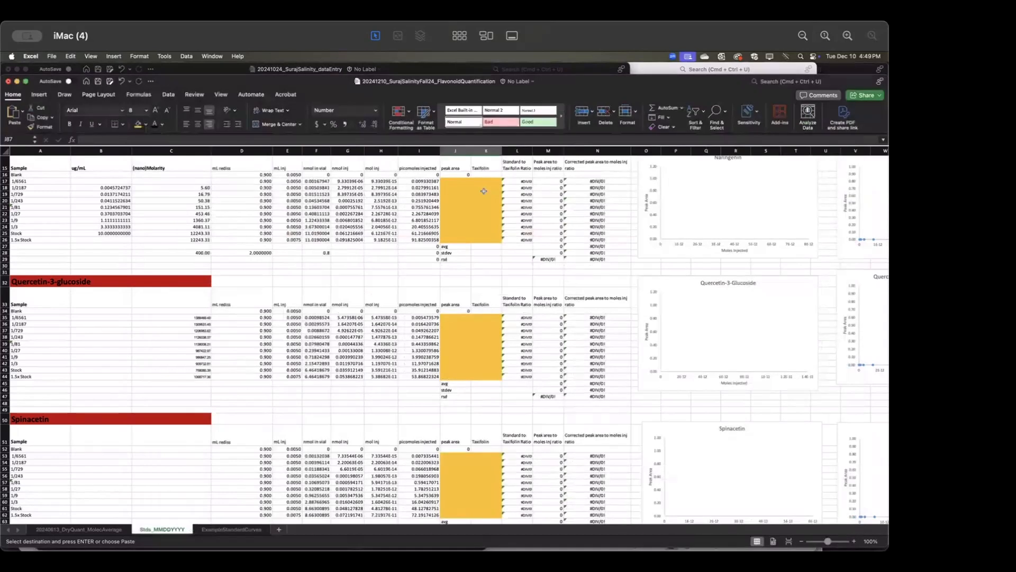
click(453, 181)
click(453, 188)
key(super+v)
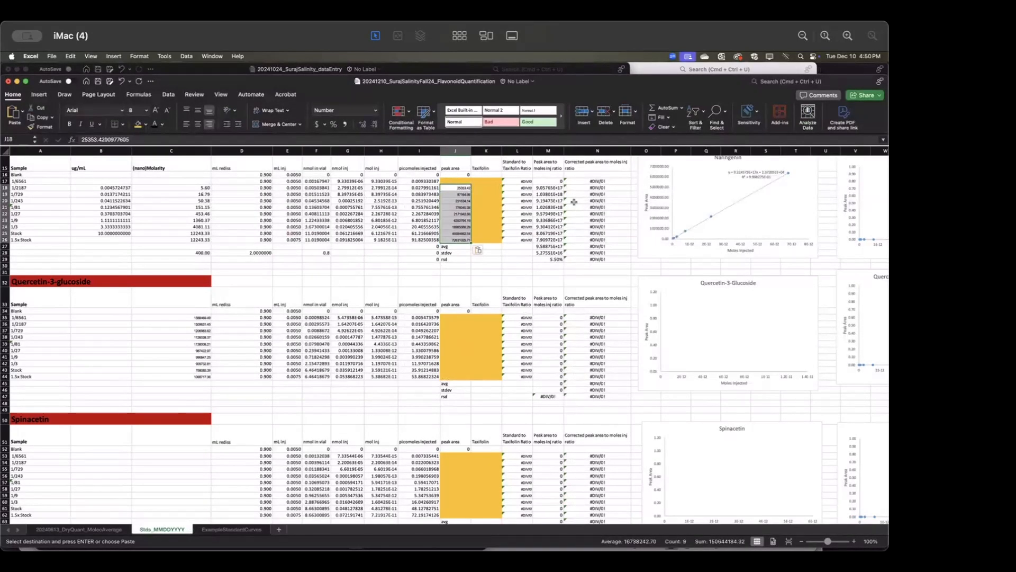
Step: Copy the Taxifolin standard peak areas L4:L12 from the processed integrations workbook and paste them into the Naringenin block's Taxifolin column starting at K18
key(super+space)
text(m)
key(Return)
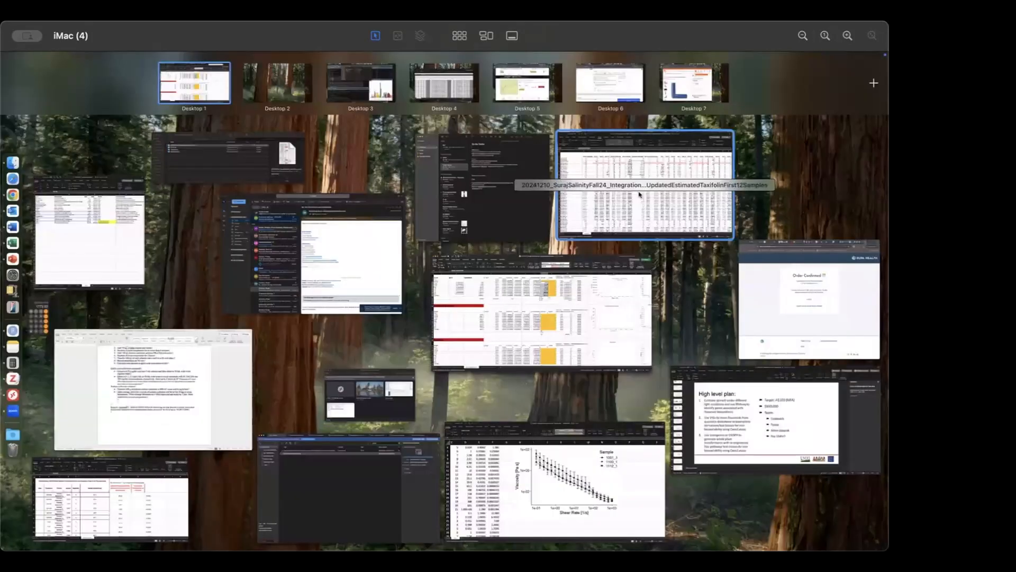
click(640, 195)
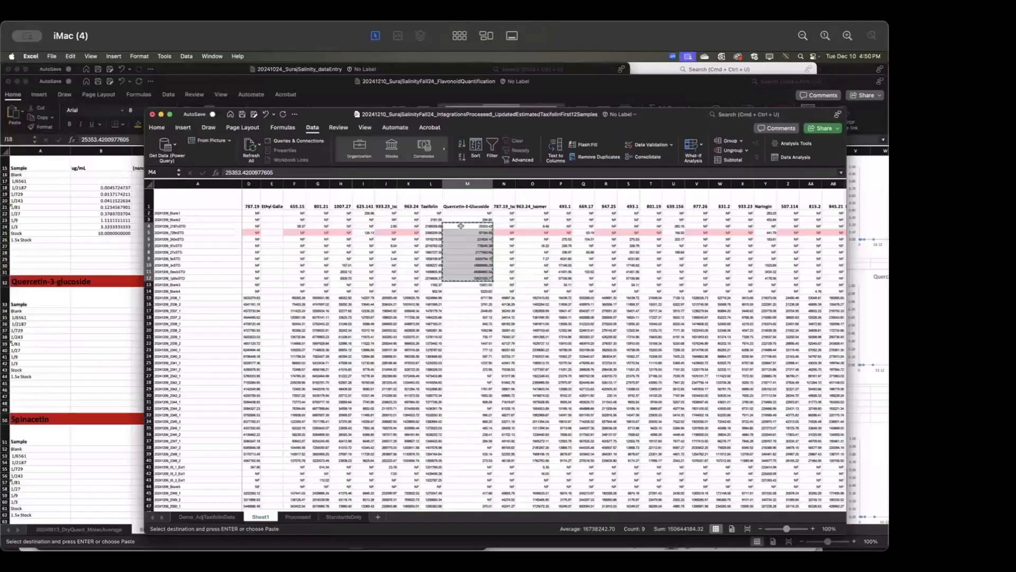
drag(430, 226, 428, 272)
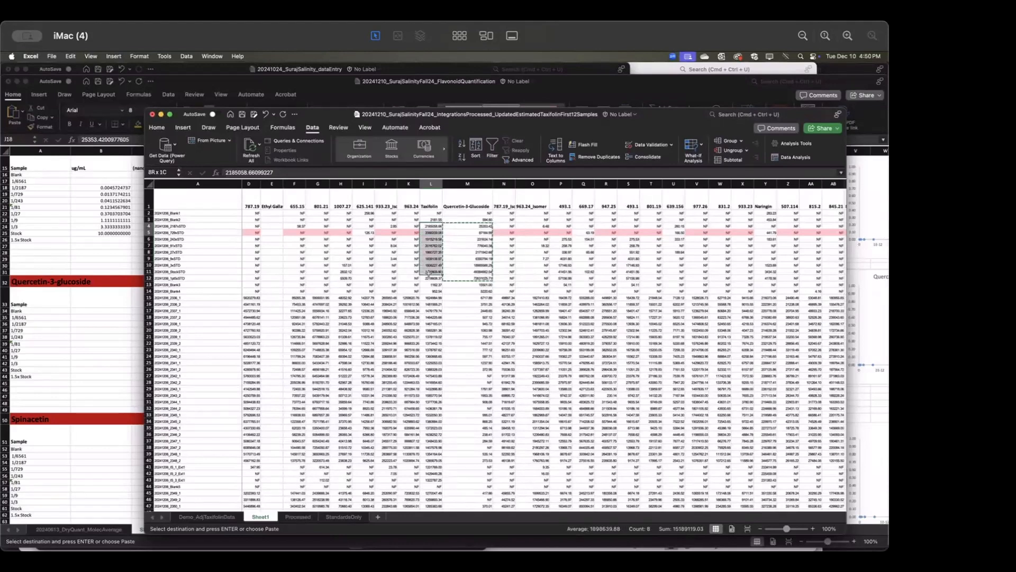
click(84, 300)
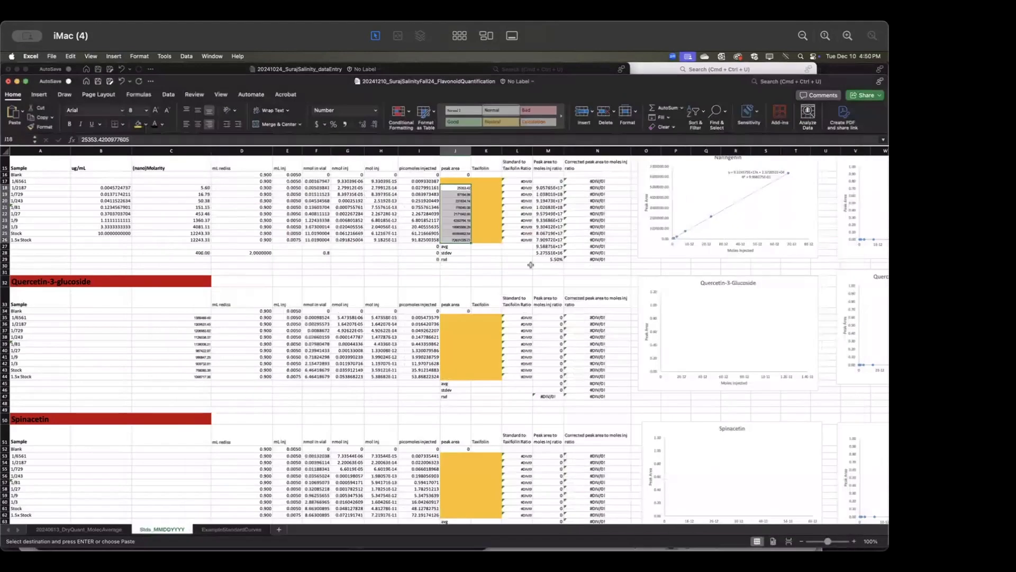
click(485, 188)
key(ctrl+v)
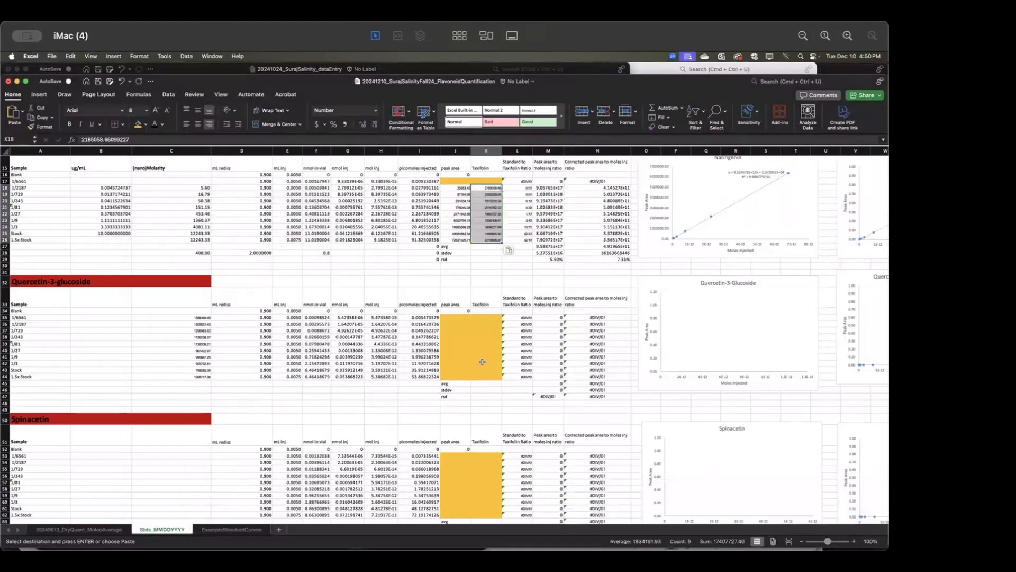
Step: Paste the same Taxifolin peak areas into the Quercetin-3-glucoside, Spinacetin, Jaceidin and Patuletin blocks, starting at K36, K54, K72 and K88
click(479, 323)
key(ctrl+v)
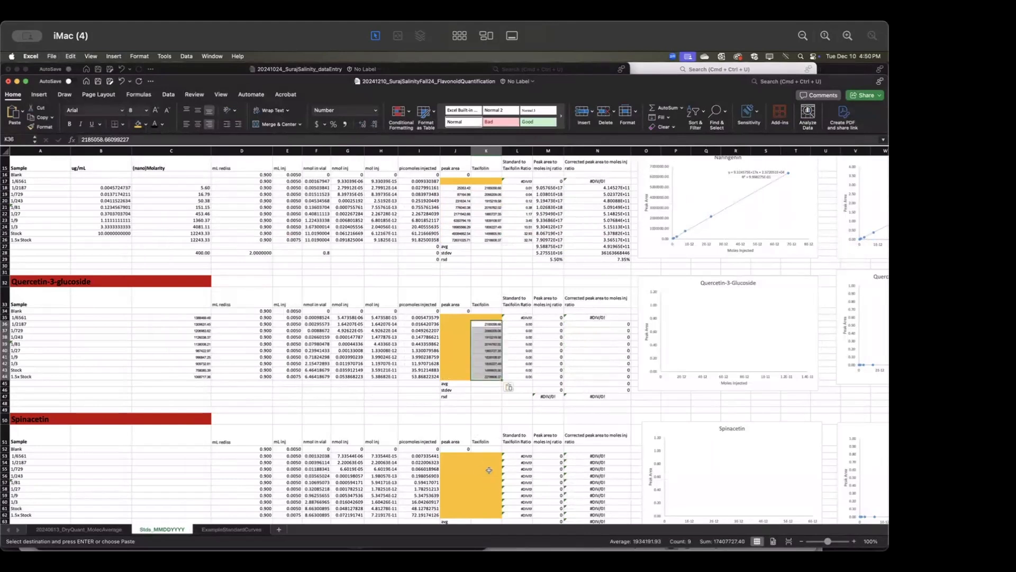
click(487, 461)
key(ctrl+v)
scroll(488, 462, down, 10)
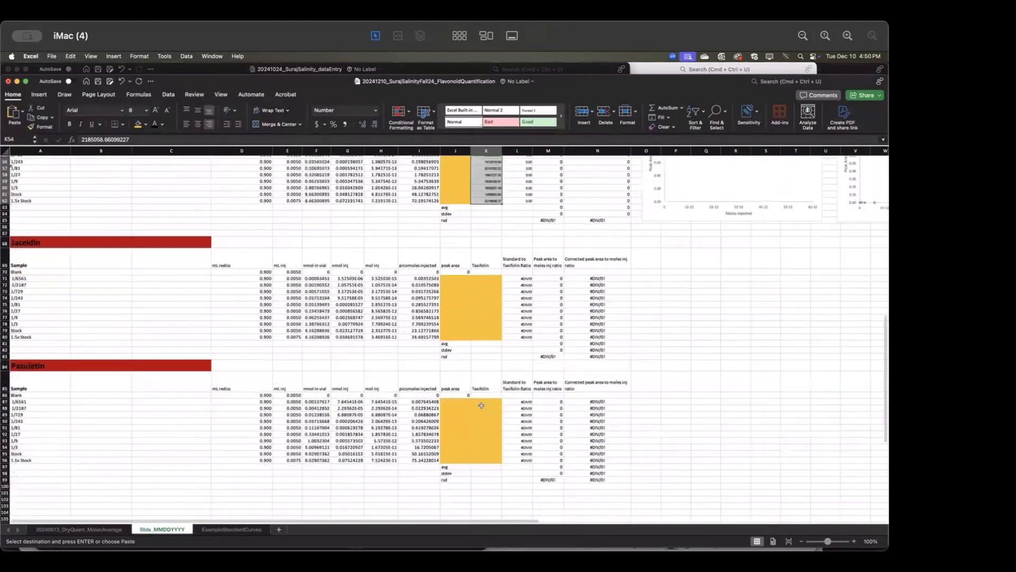
click(490, 286)
key(super+v)
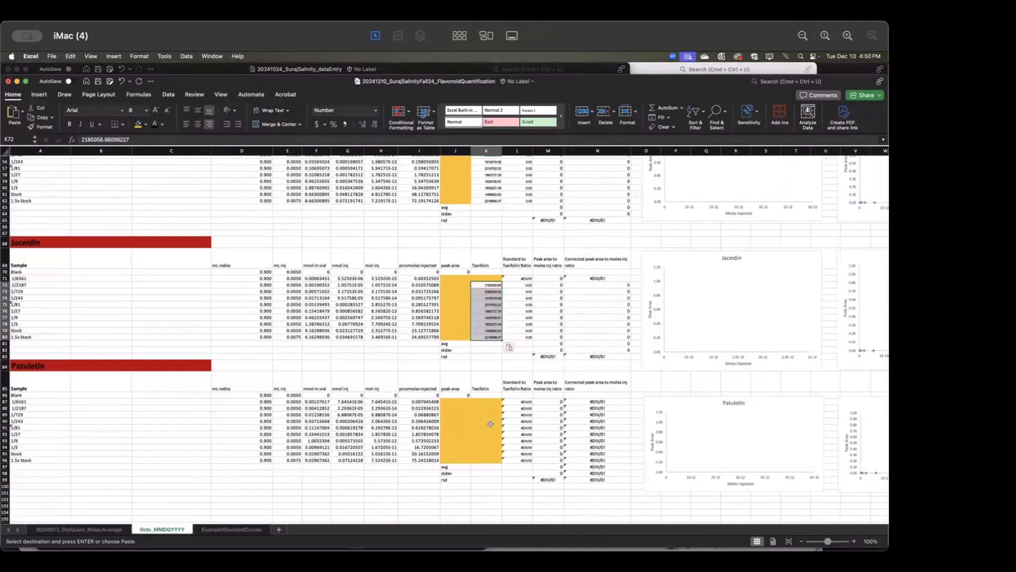
click(489, 408)
key(super+v)
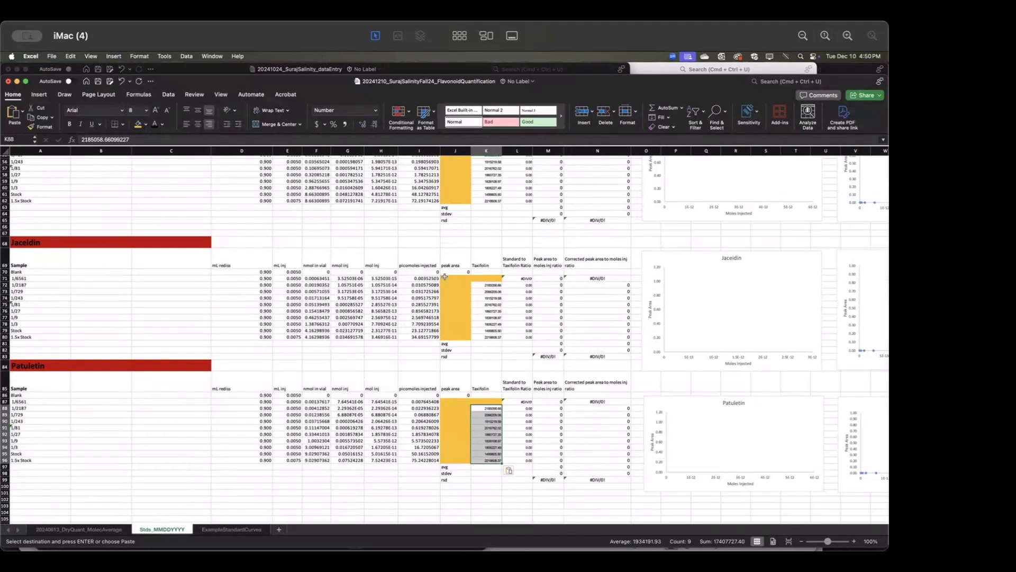
Step: Copy the slope from the trendline equation on the Naringenin (Taxifolin corrected) chart
scroll(423, 281, up, 10)
scroll(454, 290, up, 3)
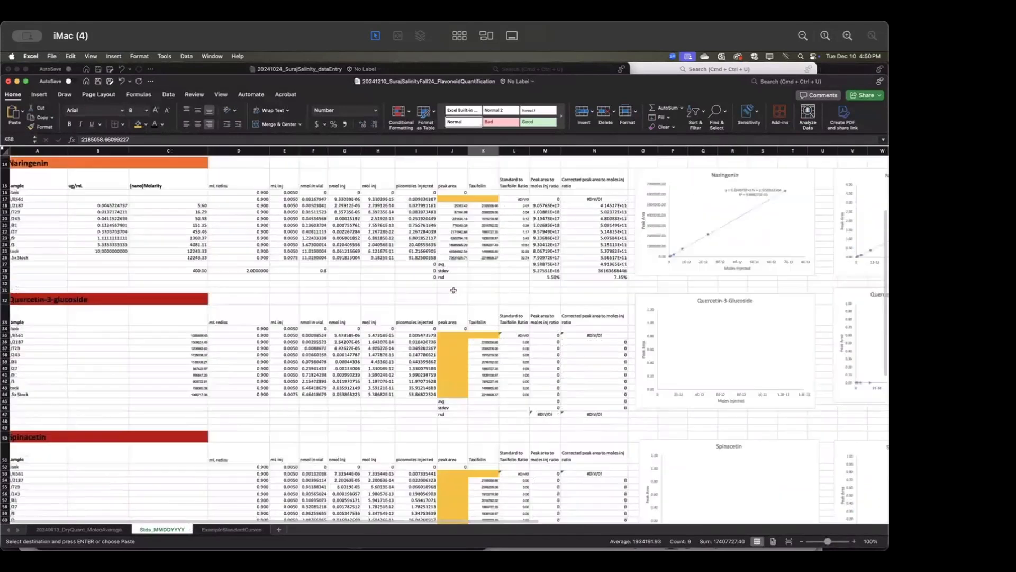
scroll(454, 290, up, 3)
scroll(453, 290, right, 2)
scroll(454, 290, right, 3)
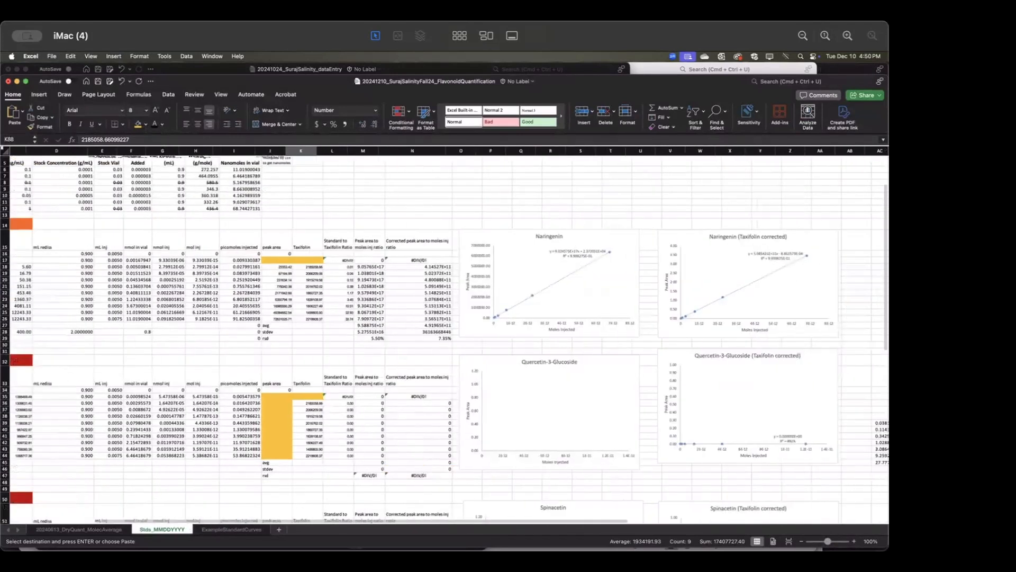
click(688, 256)
click(690, 258)
click(703, 253)
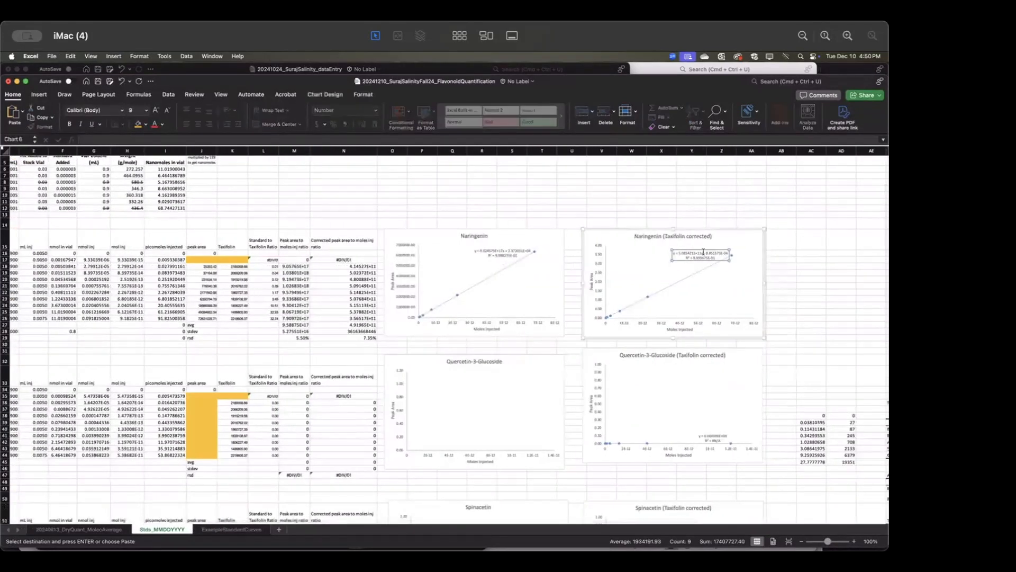
double_click(695, 253)
key(super+c)
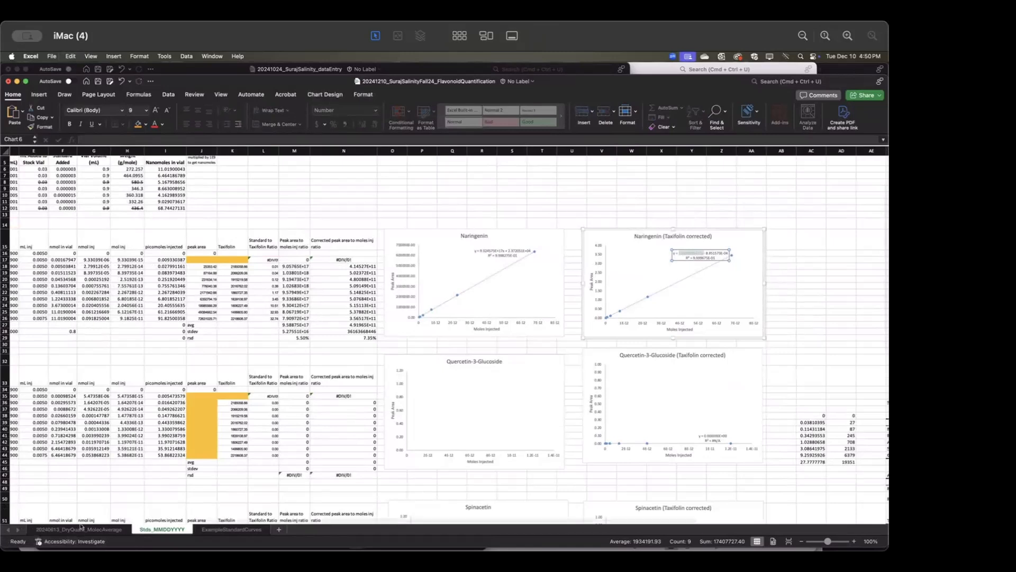
Step: Paste the slope into J3 of the 20240613_DryQuant_MolecAverage sheet and remove its trailing x
click(83, 530)
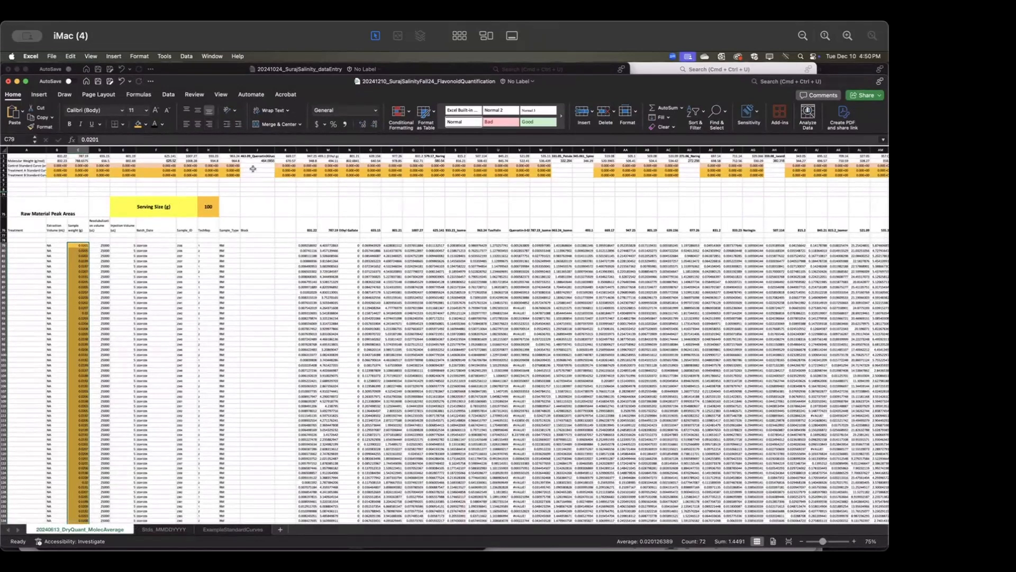
click(249, 171)
key(Up)
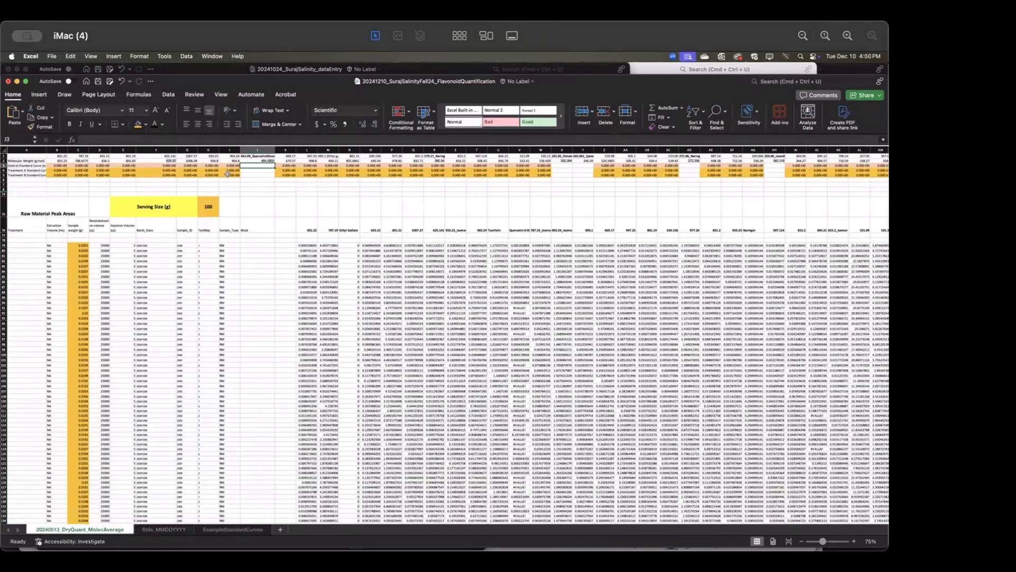
click(22, 112)
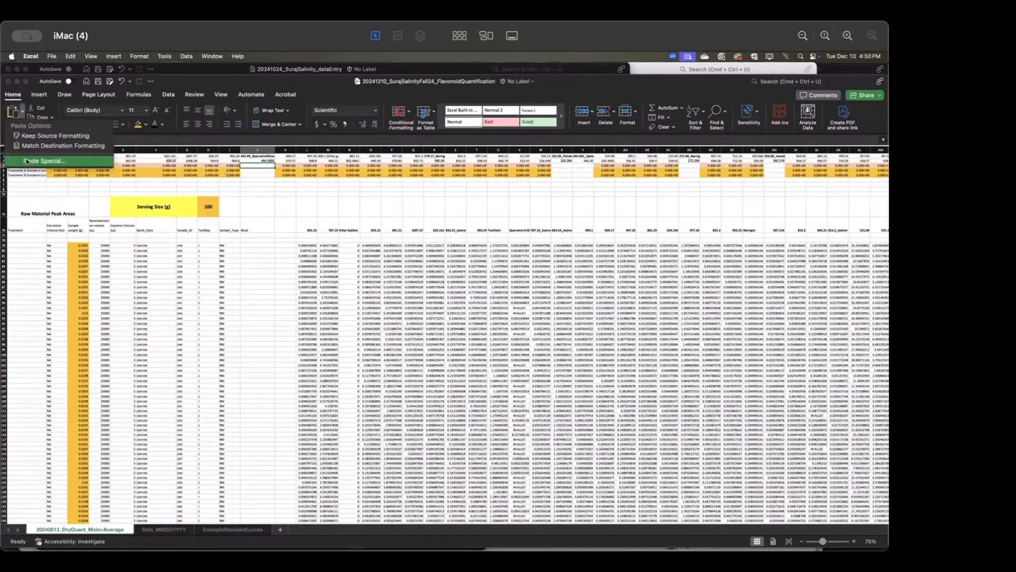
key(super+v)
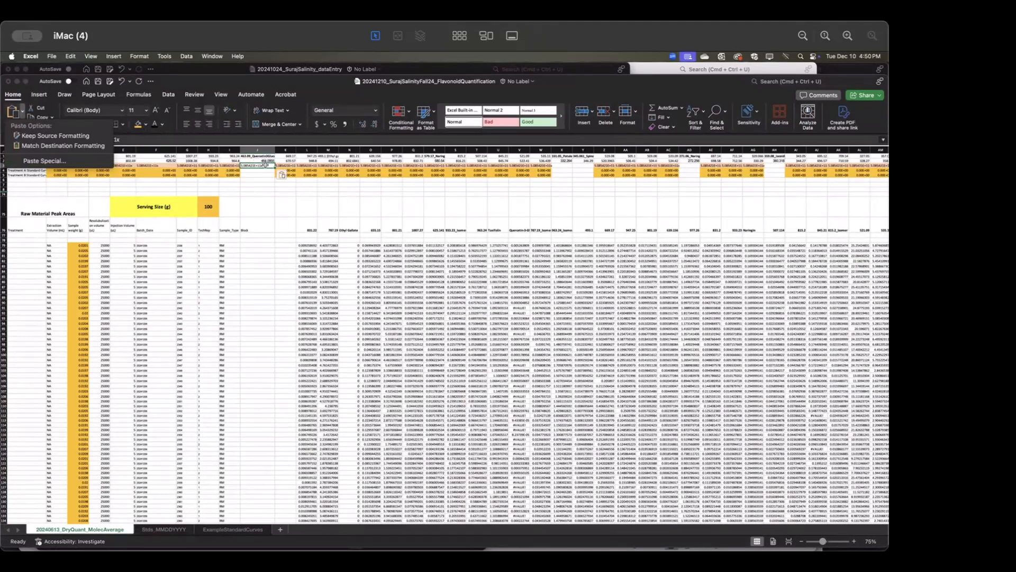
double_click(264, 165)
key(BackSpace)
key(Return)
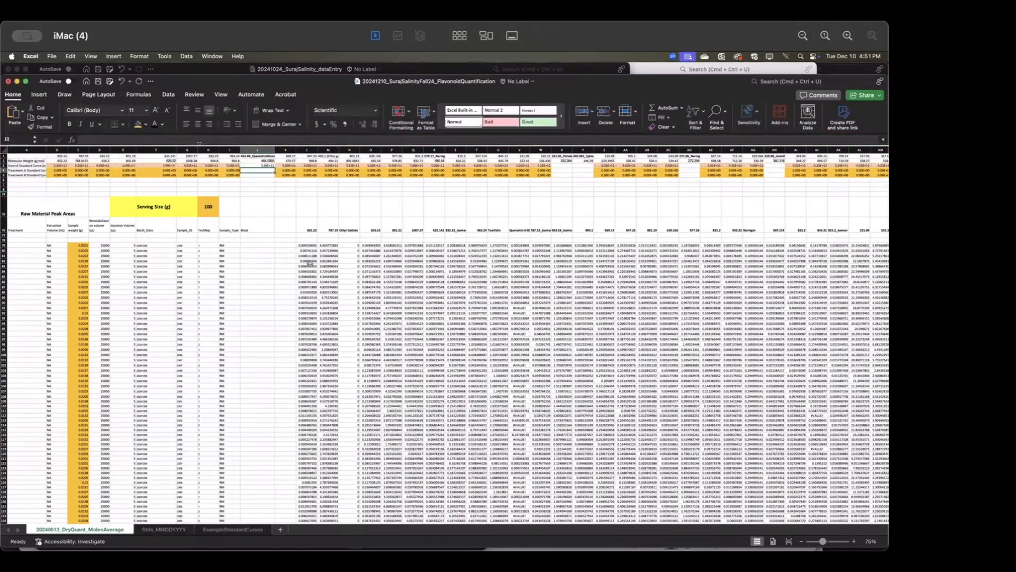
Step: Examine the slope rows, Raw Material Peak Areas columns and Raw Material Concentrations (Moles per Serving) table across the 20240613_DryQuant_MolecAverage sheet
scroll(318, 270, right, 10)
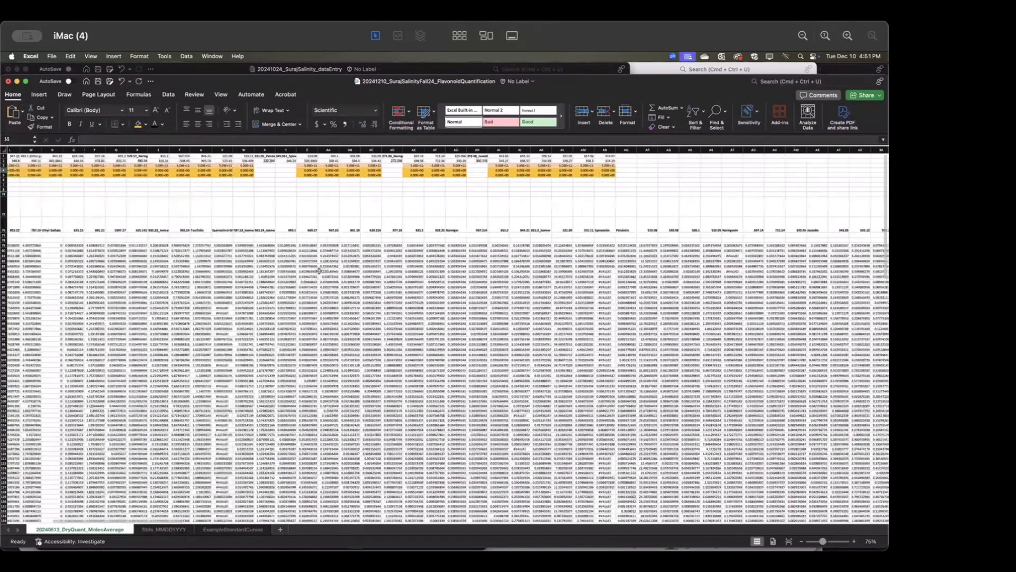
scroll(319, 271, right, 15)
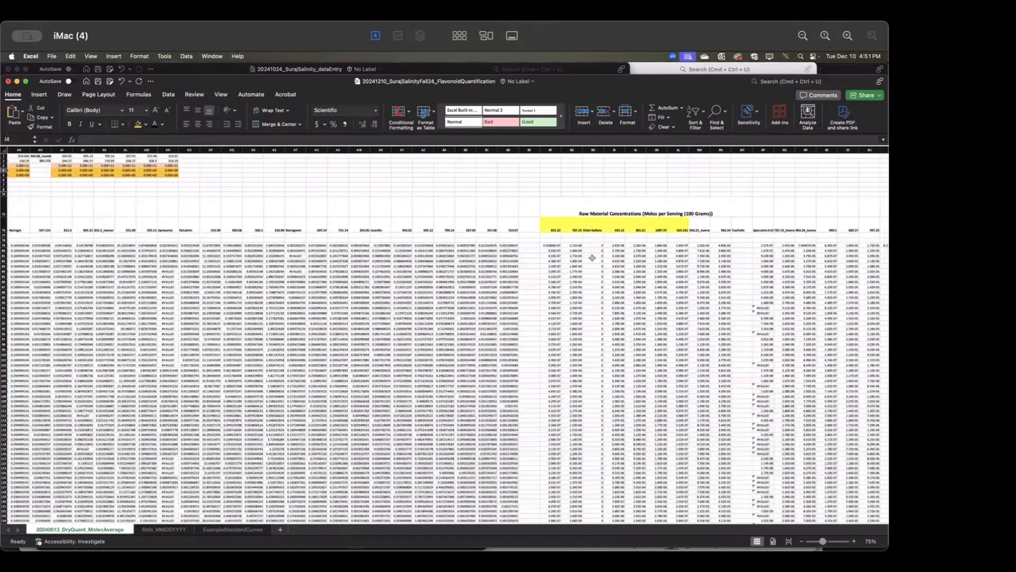
scroll(507, 248, right, 7)
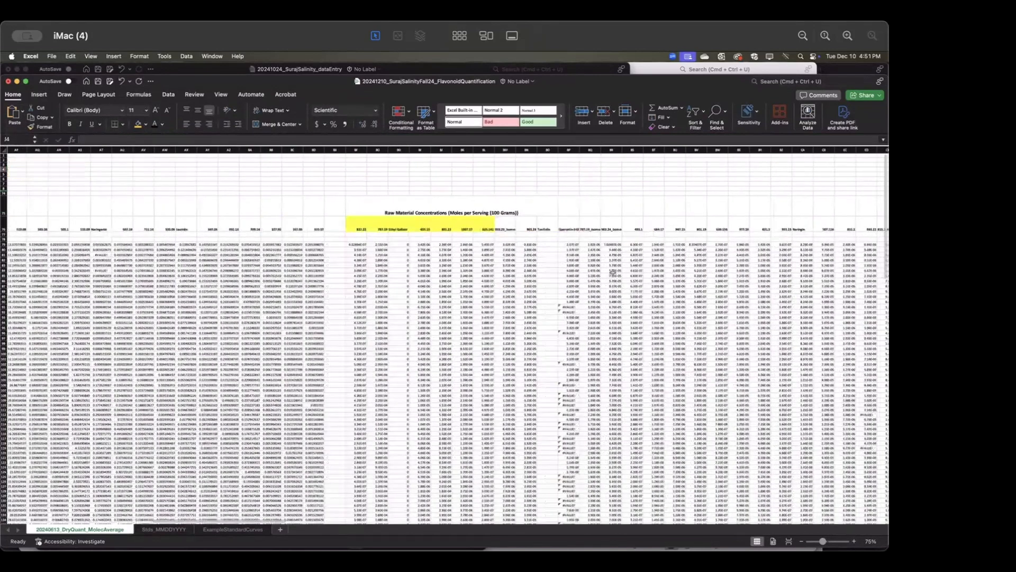
scroll(612, 272, right, 12)
scroll(612, 272, right, 3)
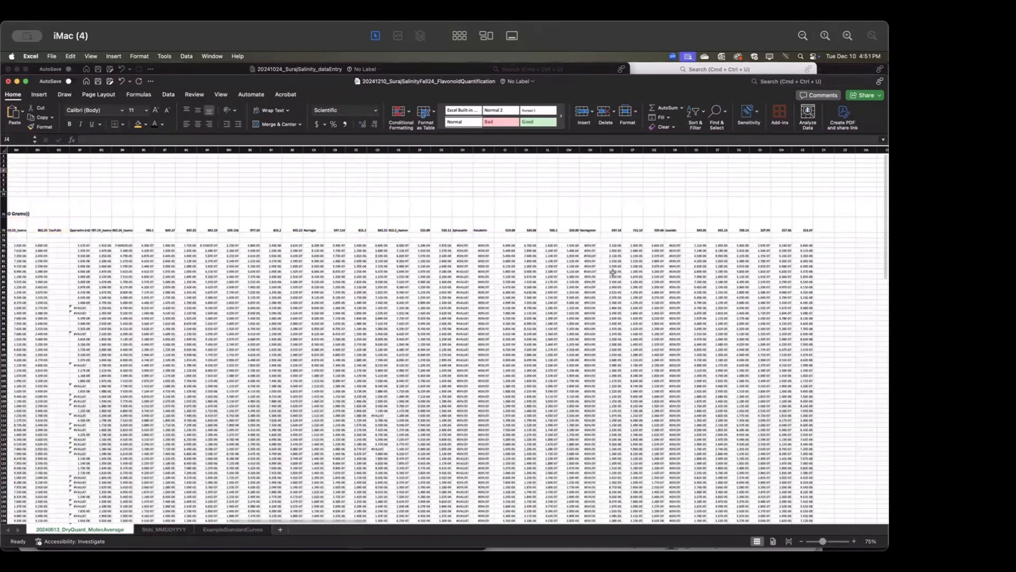
scroll(612, 272, left, 13)
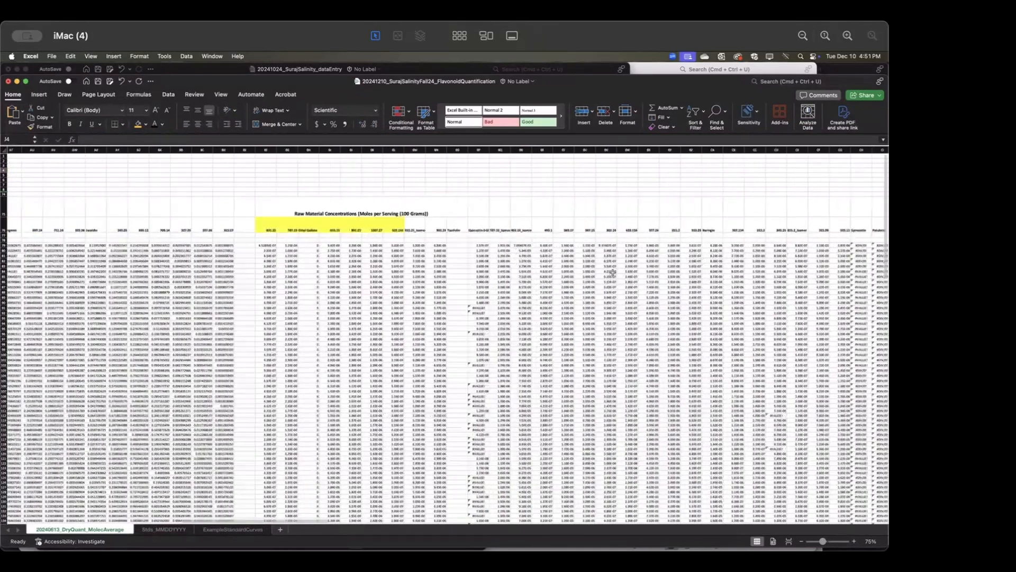
scroll(612, 272, left, 20)
scroll(612, 272, left, 4)
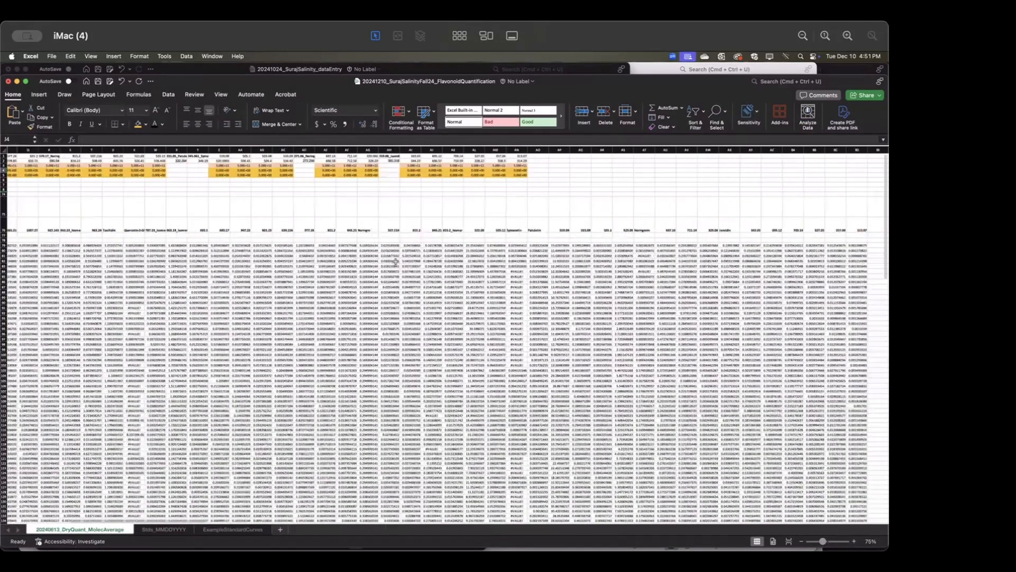
scroll(395, 261, left, 2)
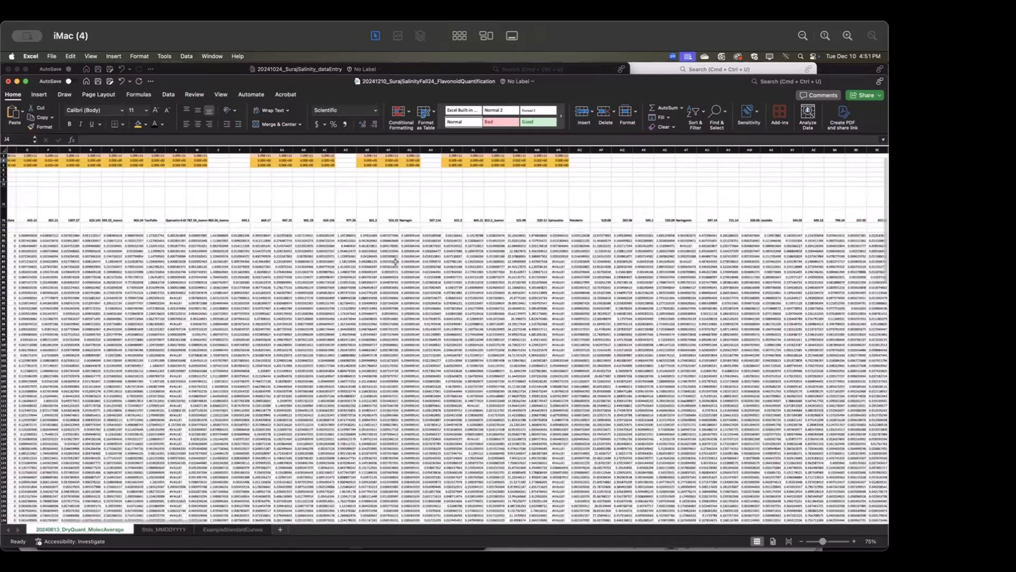
scroll(195, 322, left, 5)
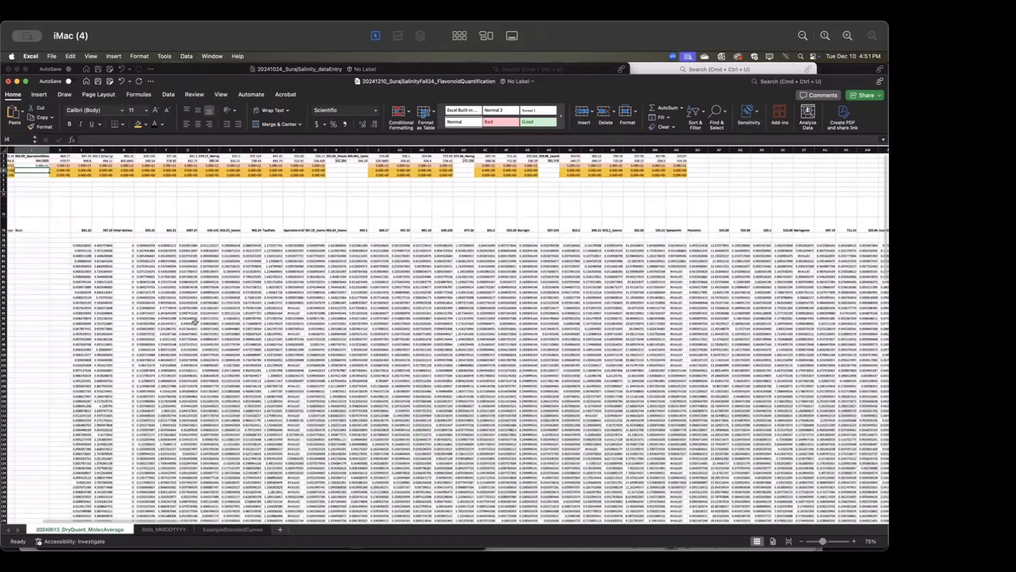
scroll(195, 323, left, 5)
scroll(254, 265, right, 10)
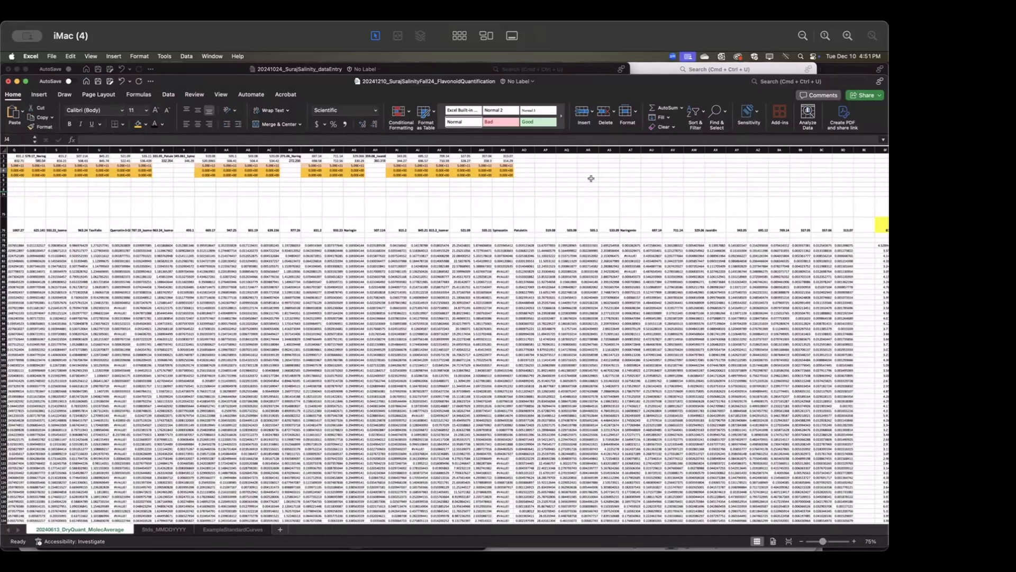
scroll(359, 250, left, 4)
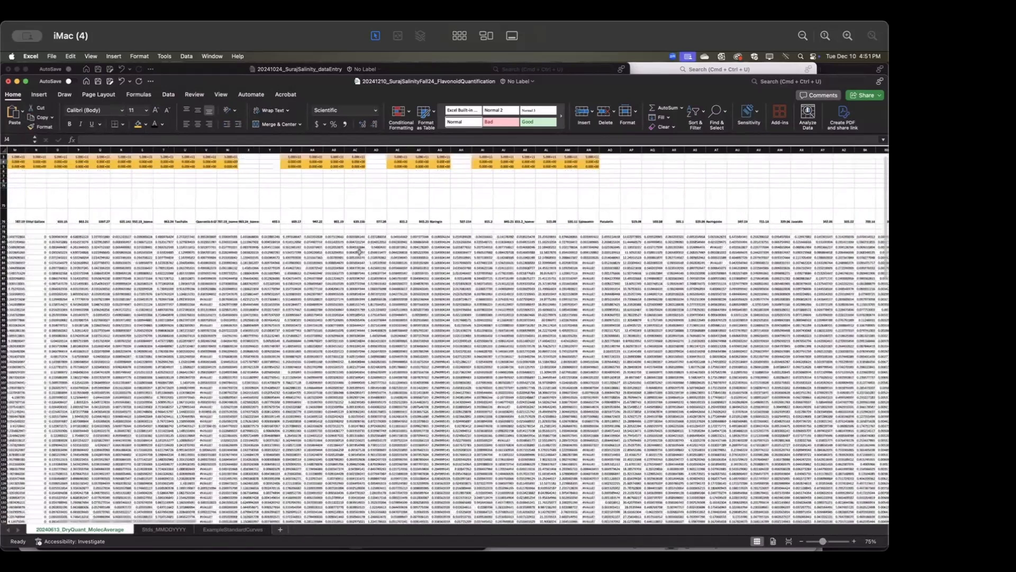
scroll(360, 251, left, 10)
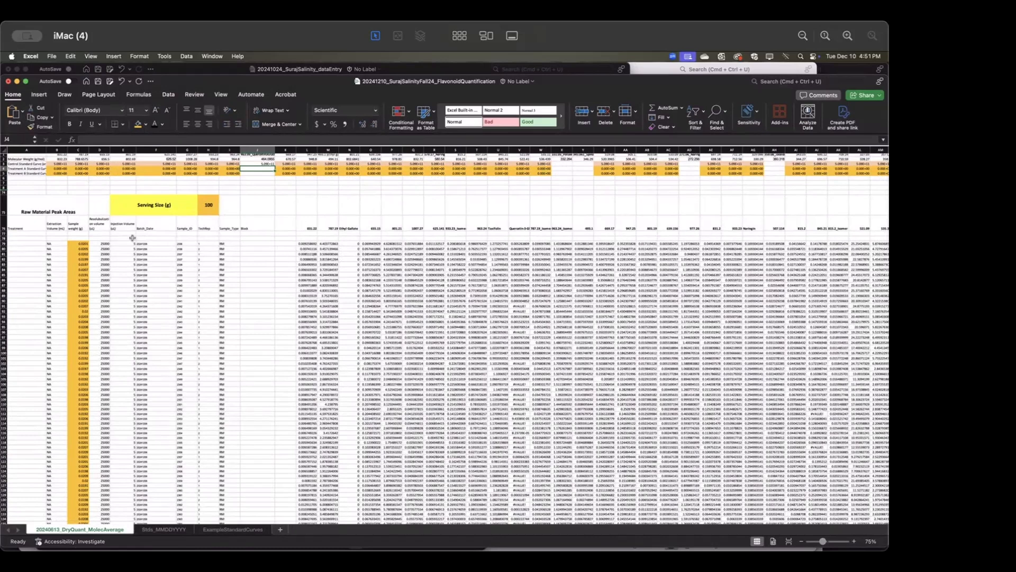
Step: Review the Raw Material (mg per 100 g) table and open the SUM formula of its first row's total for inspection
scroll(347, 271, right, 3)
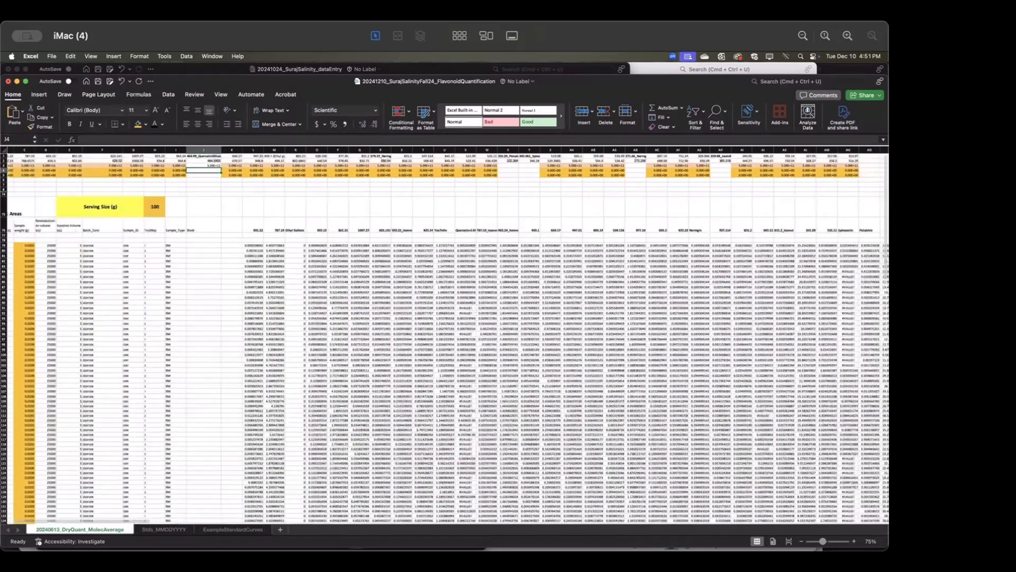
scroll(347, 270, right, 10)
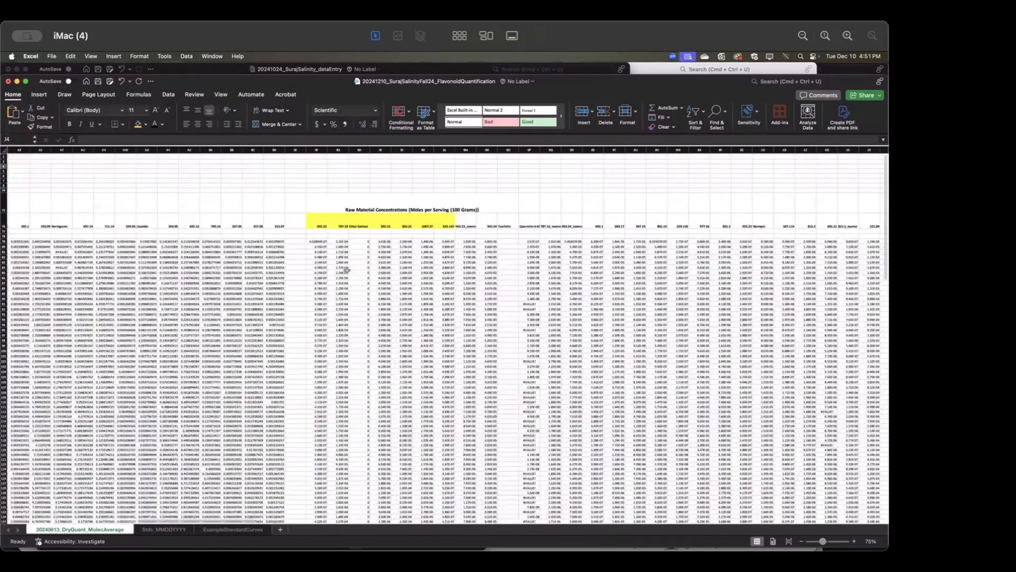
scroll(347, 271, right, 10)
scroll(347, 271, right, 5)
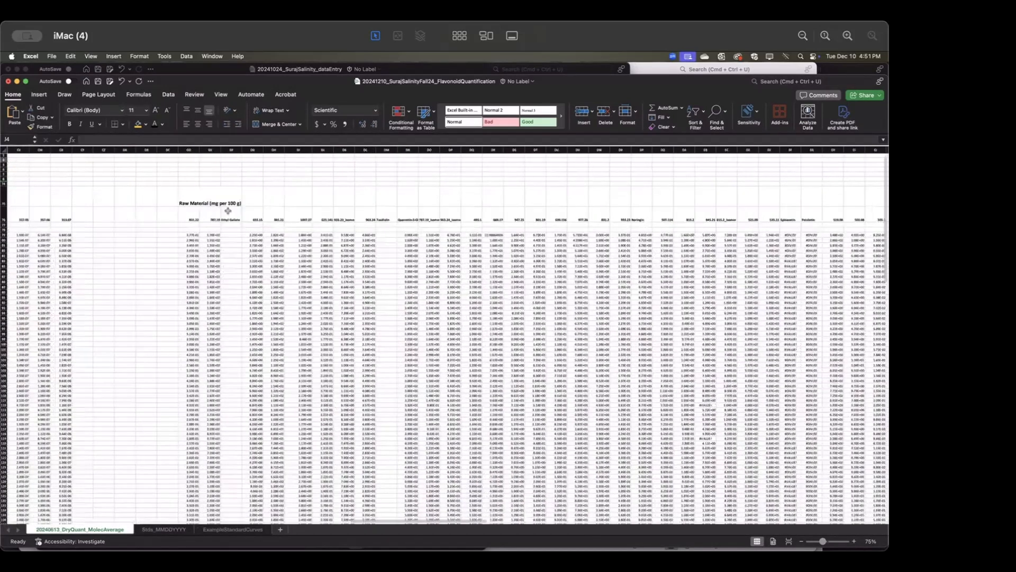
scroll(354, 253, right, 8)
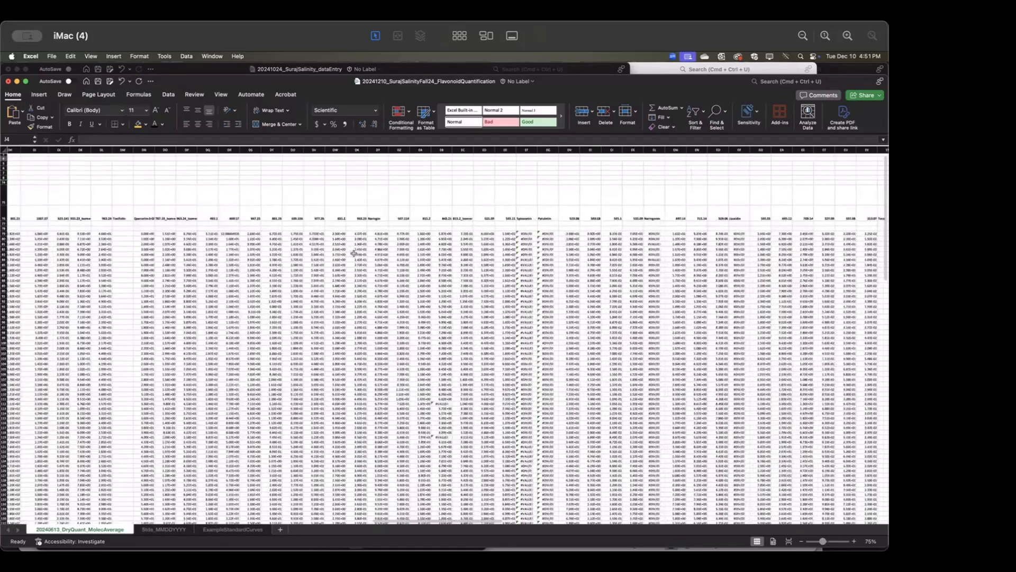
scroll(354, 253, right, 12)
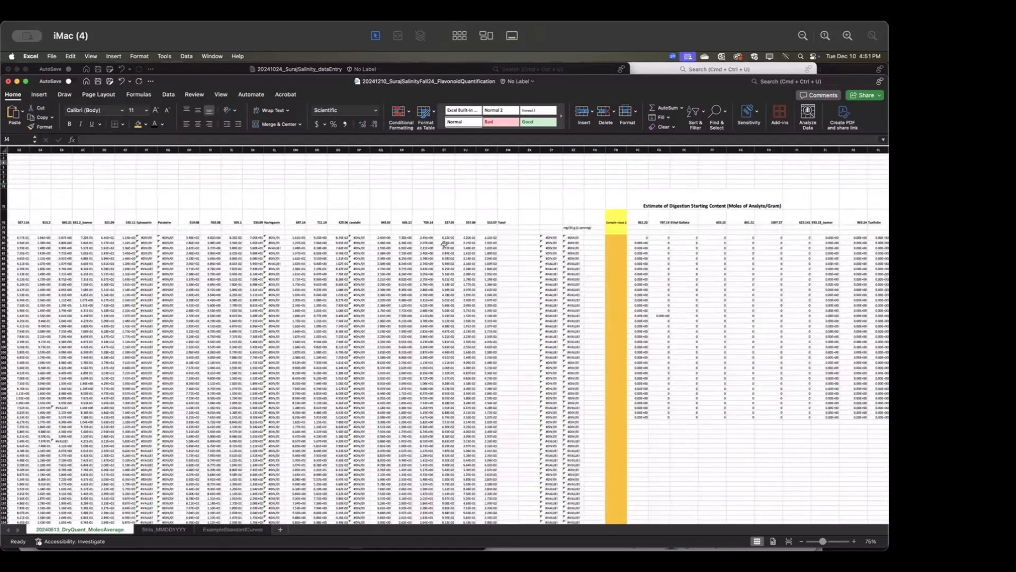
double_click(551, 239)
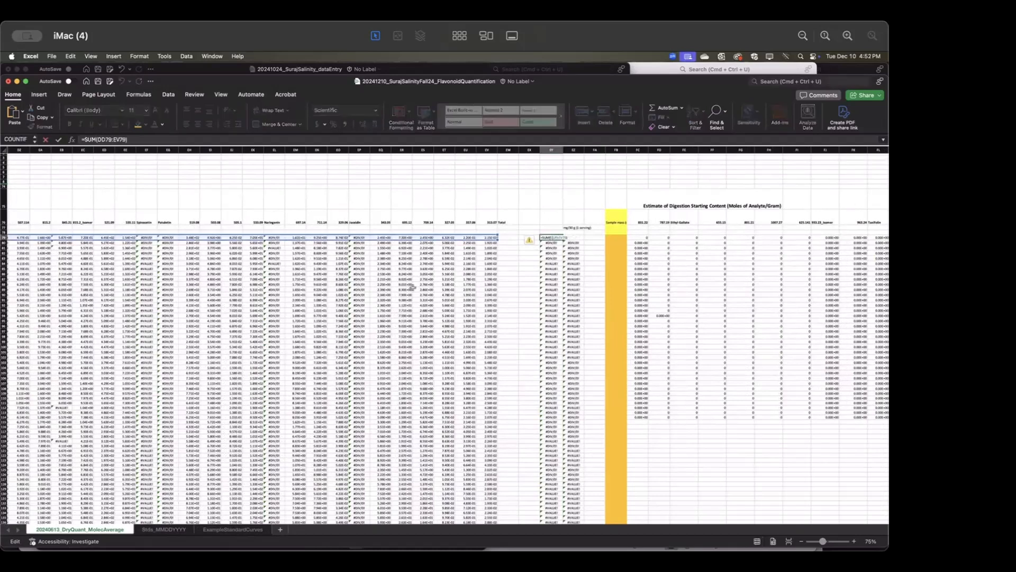
Step: Close the total's SUM formula and examine the compound columns of the Raw Material (mg per 100 g) table through to its totals
key(Return)
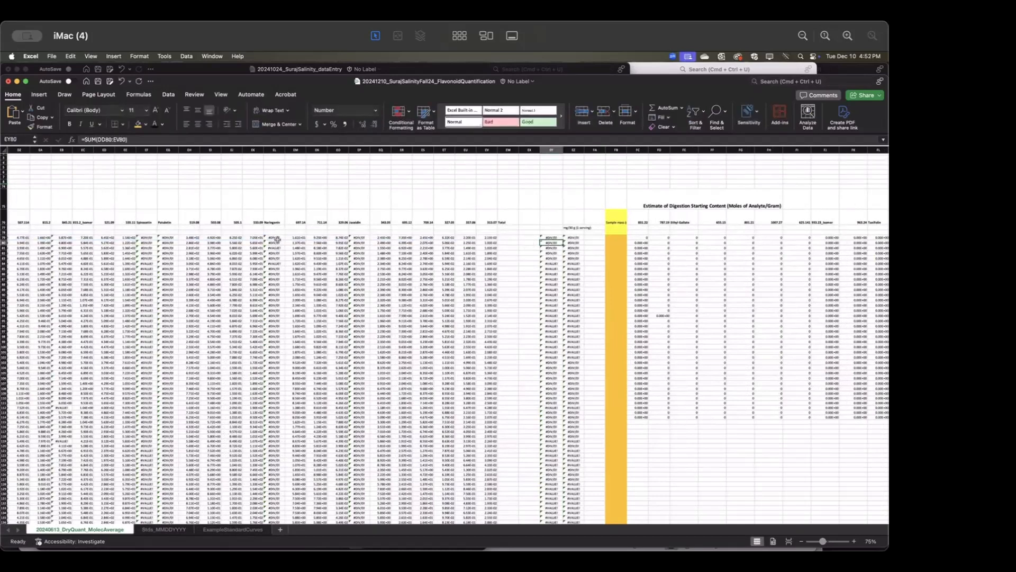
scroll(281, 241, left, 1)
scroll(281, 242, down, 1)
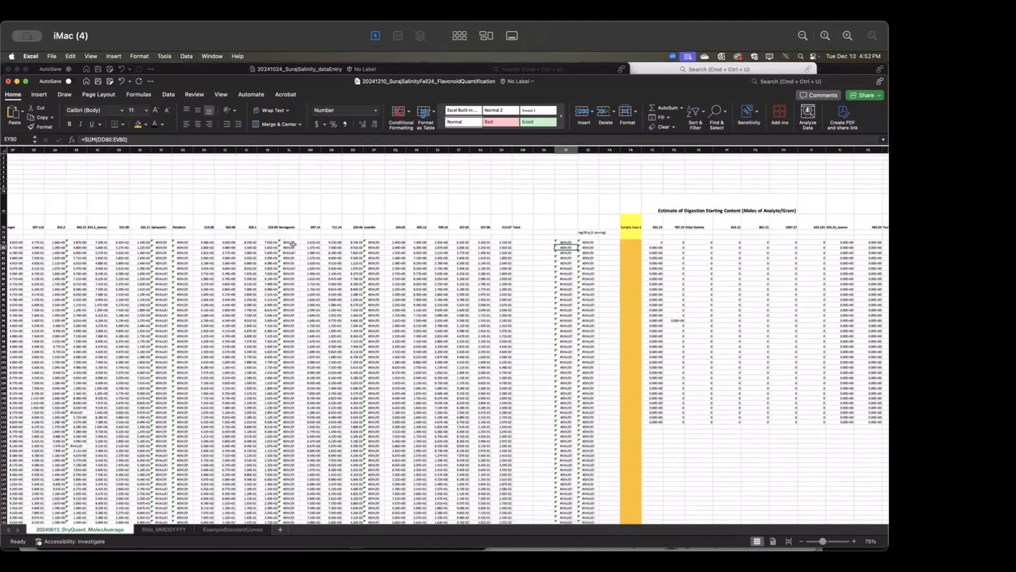
scroll(292, 243, left, 5)
scroll(293, 243, down, 3)
scroll(293, 244, left, 10)
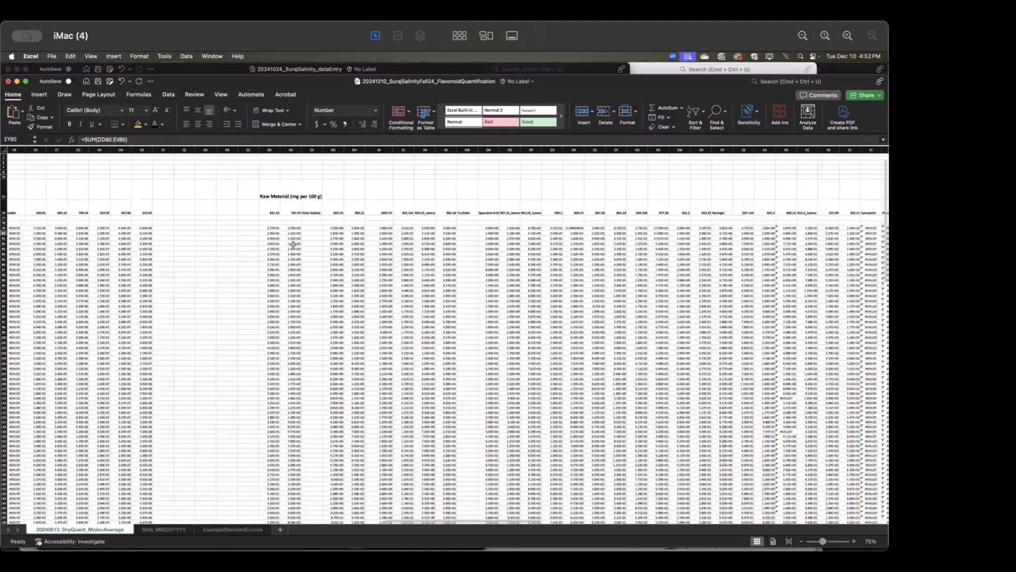
scroll(293, 245, right, 5)
scroll(293, 244, up, 3)
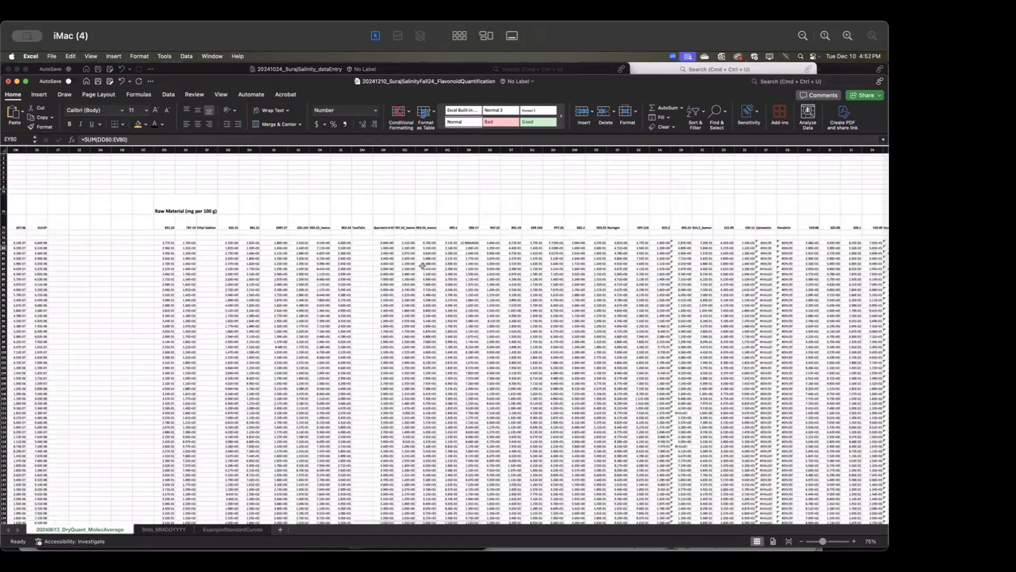
scroll(422, 265, right, 2)
scroll(422, 265, down, 1)
scroll(630, 388, right, 2)
scroll(630, 387, down, 4)
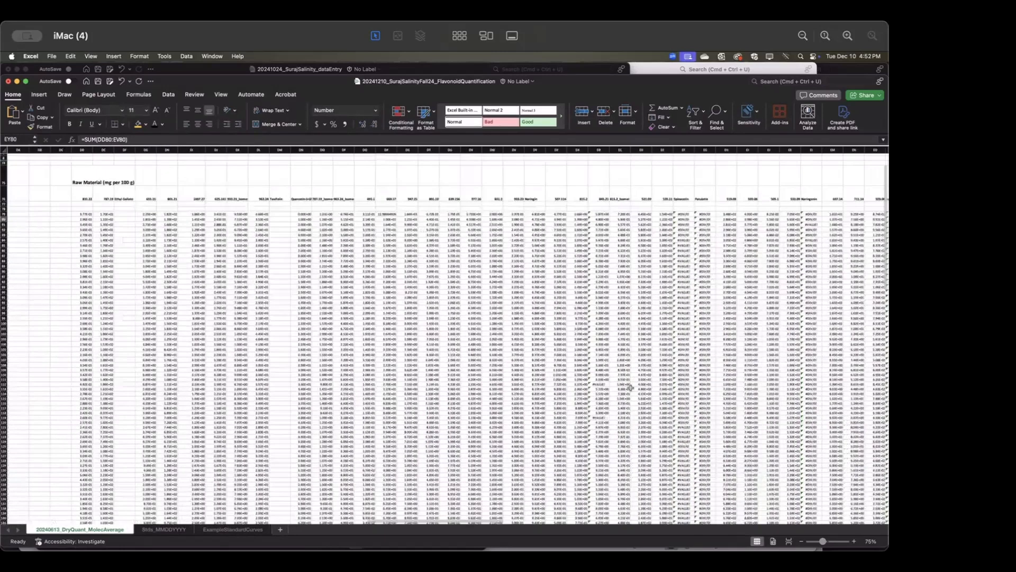
scroll(629, 388, right, 2)
scroll(630, 388, down, 1)
scroll(610, 382, right, 15)
scroll(610, 382, down, 2)
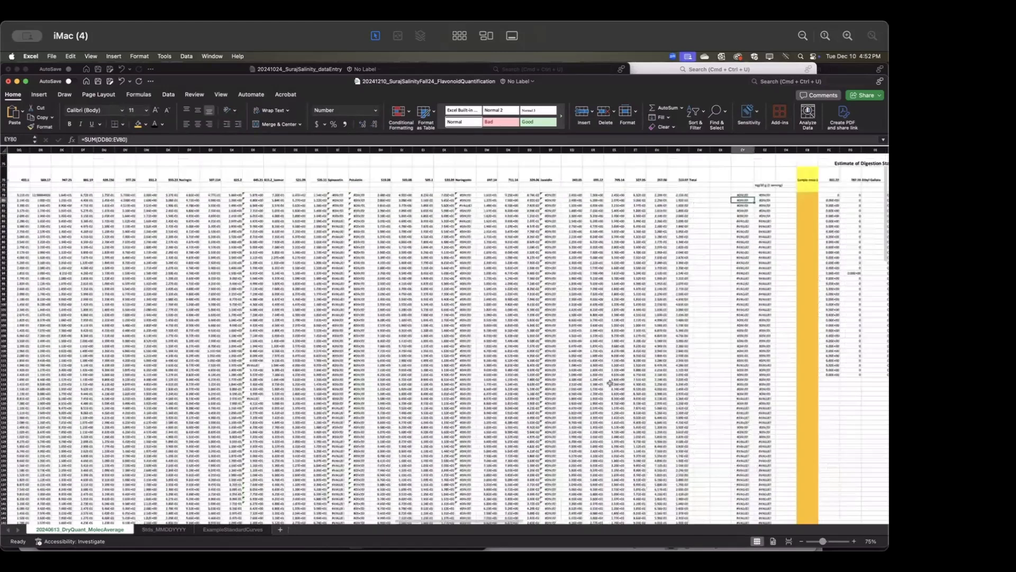
scroll(609, 382, right, 1)
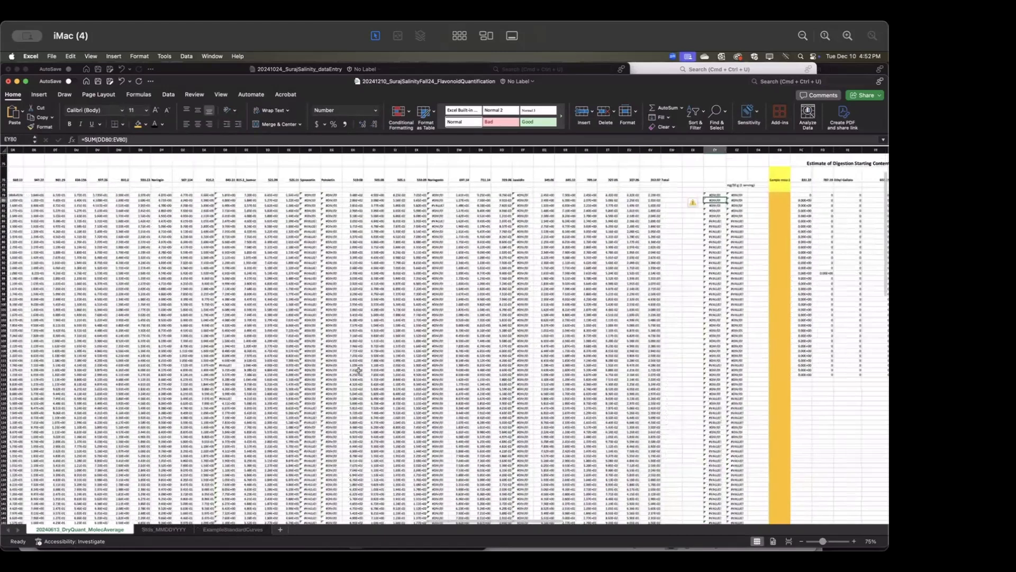
Step: Inspect the formula in cell EB112 of the Raw Material (mg per 100 g) table and its column's heading
click(226, 369)
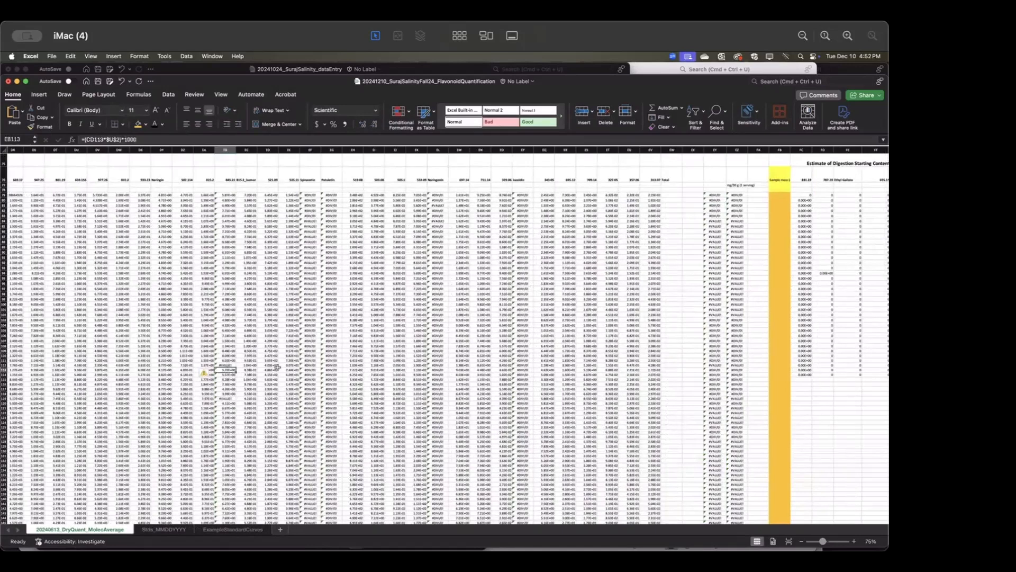
key(Up)
scroll(254, 350, up, 2)
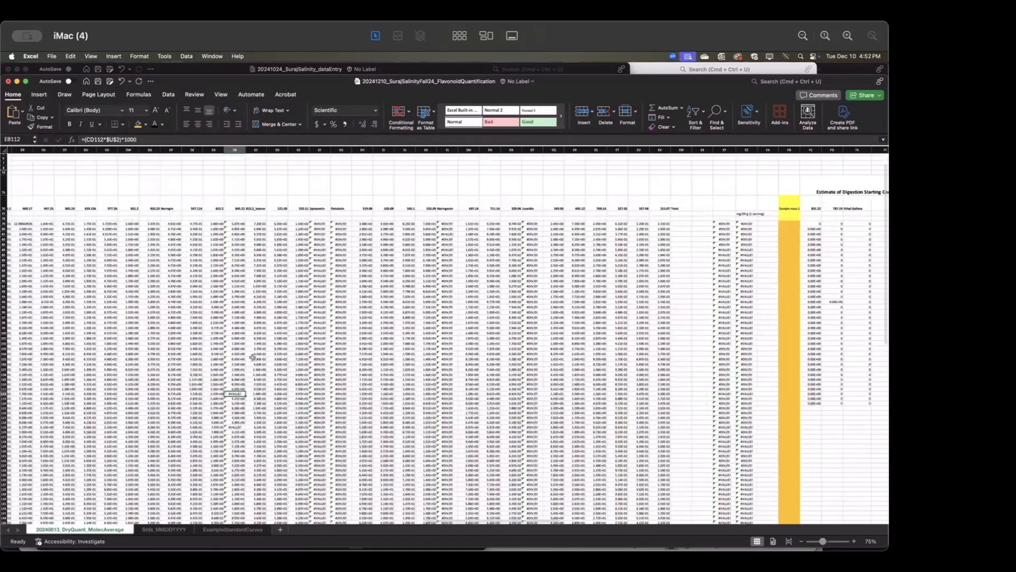
scroll(252, 357, up, 1)
scroll(253, 357, left, 1)
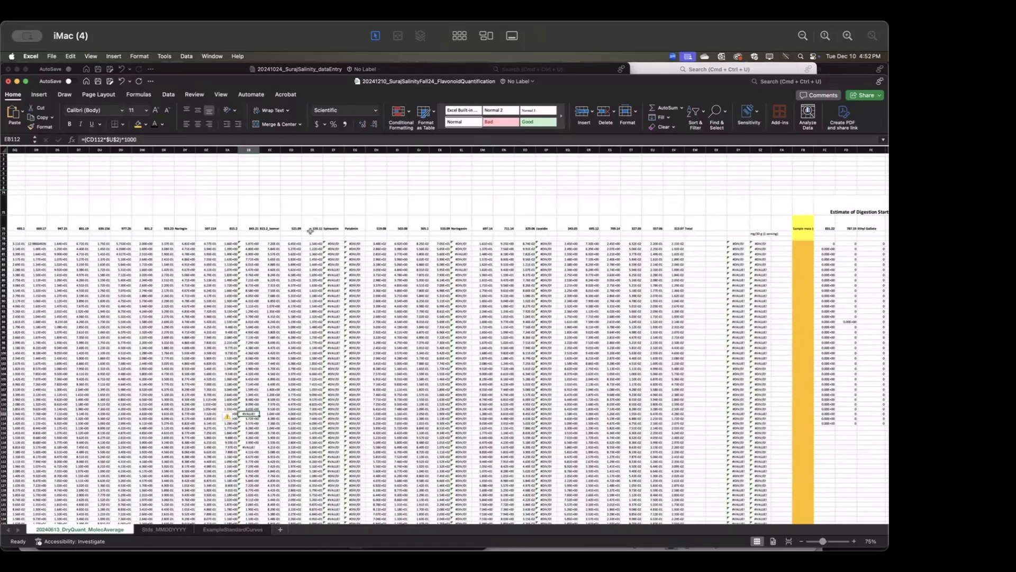
scroll(310, 231, left, 1)
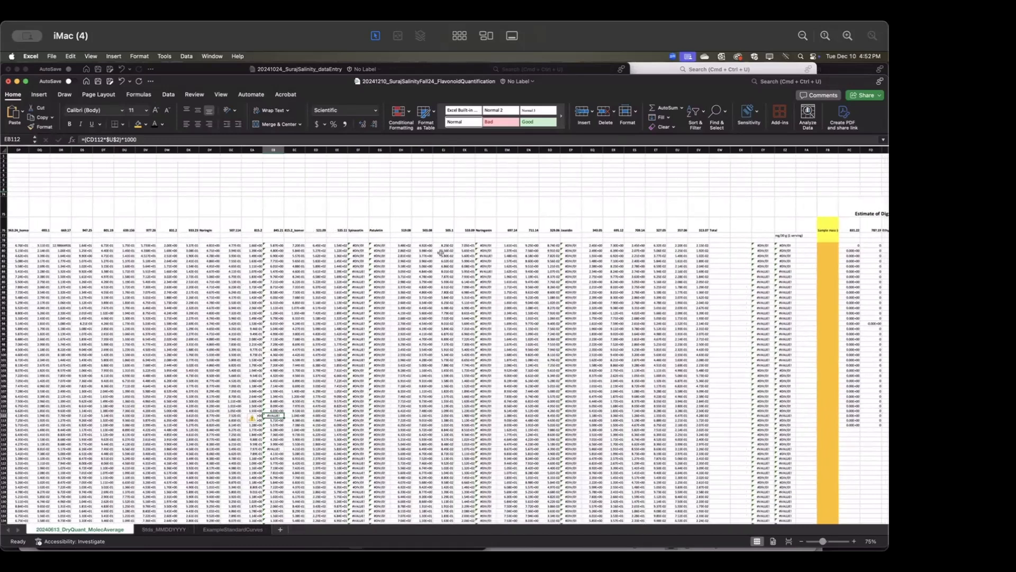
Step: Compare the Raw Material (mg per 100 g) table with the Raw Material Concentrations (Moles per Serving) table and the peak area columns
scroll(440, 253, right, 6)
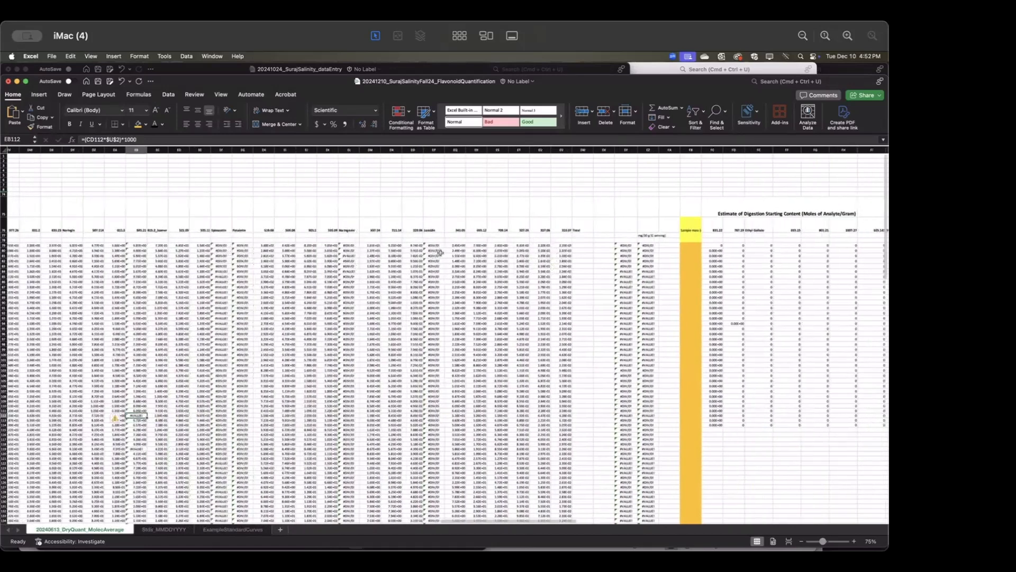
scroll(440, 252, left, 1)
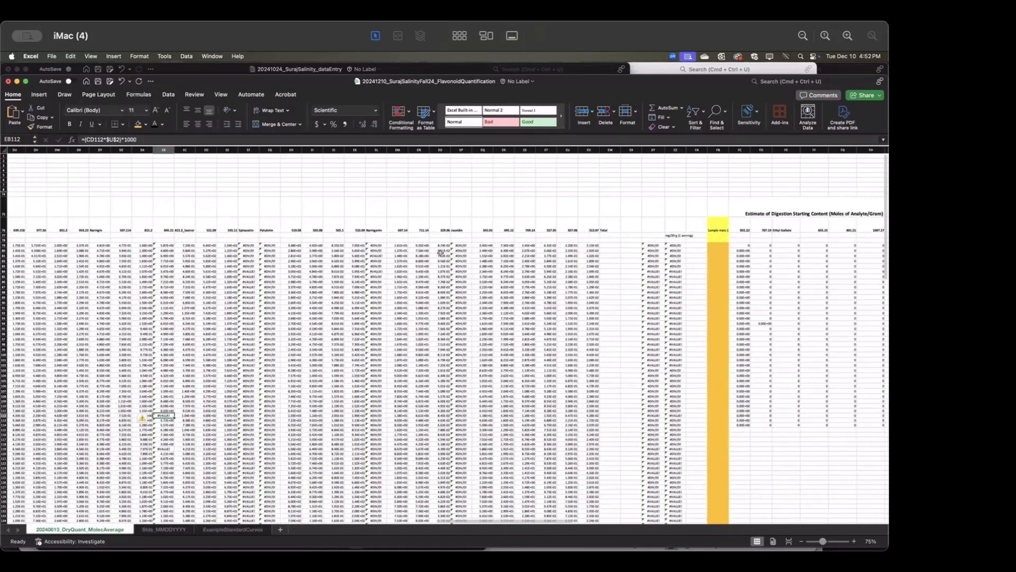
scroll(440, 252, left, 20)
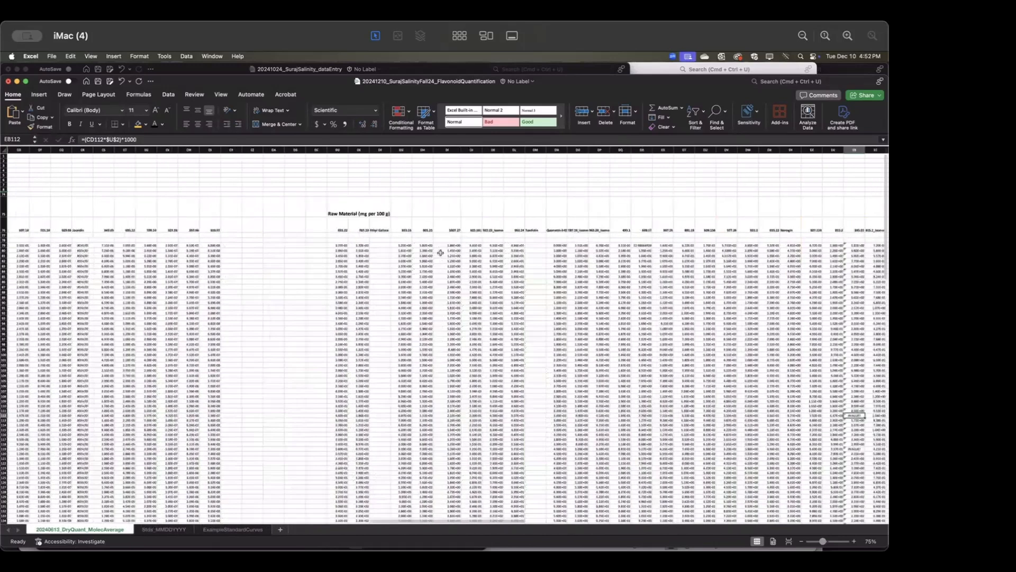
scroll(440, 252, left, 2)
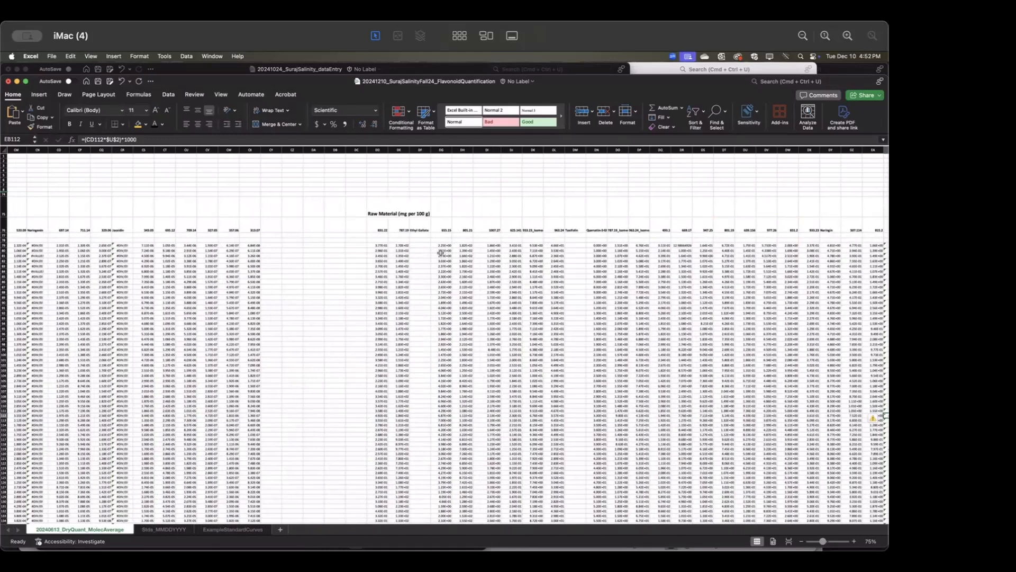
scroll(439, 253, right, 3)
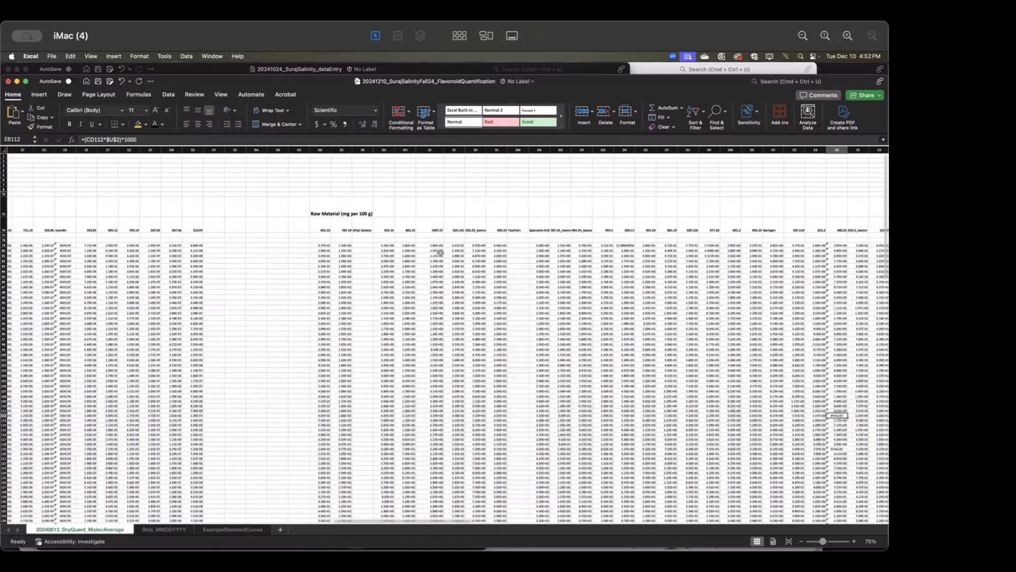
scroll(440, 252, left, 15)
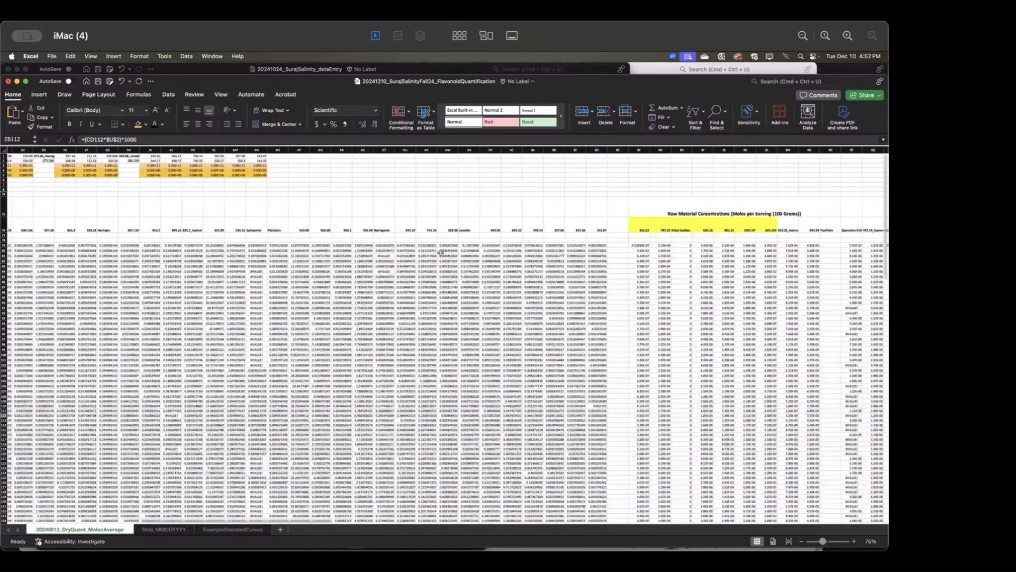
scroll(440, 253, left, 5)
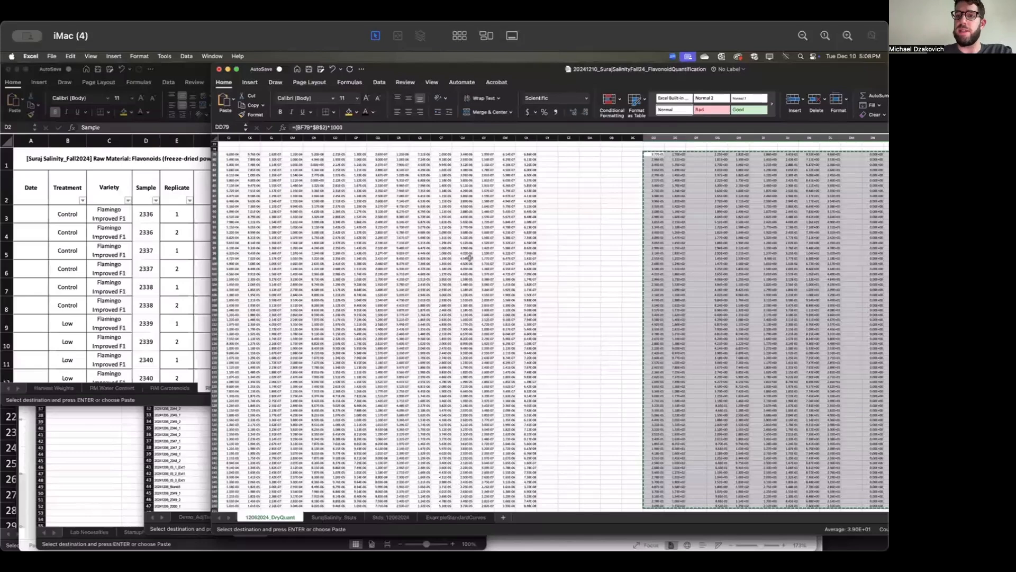
Step: Review the copied Raw Material (mg per 100 g) block on the 12062024_DryQuant sheet and inspect the formula in EB84
scroll(469, 257, up, 3)
scroll(470, 258, up, 3)
scroll(469, 258, right, 3)
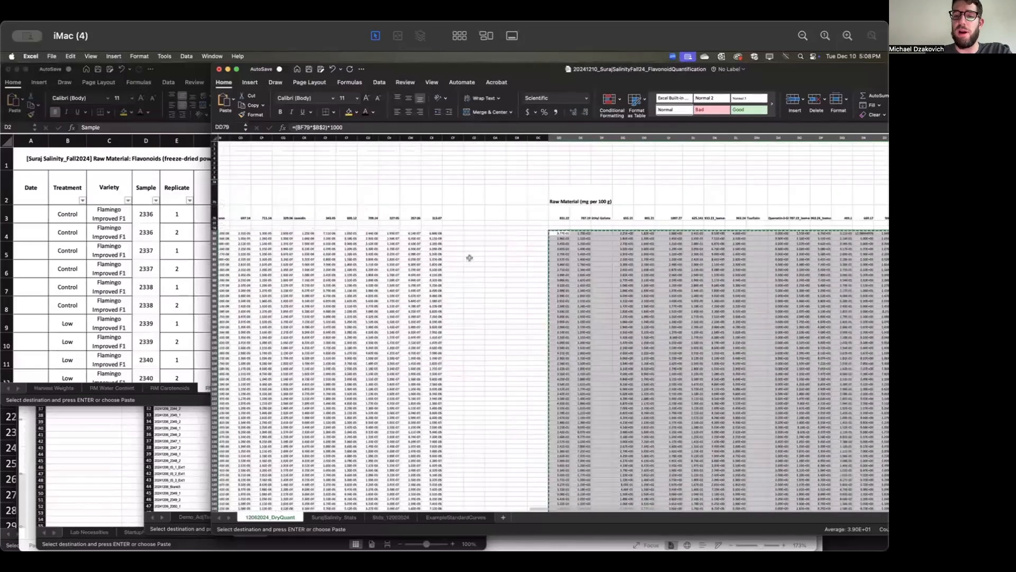
scroll(470, 258, right, 5)
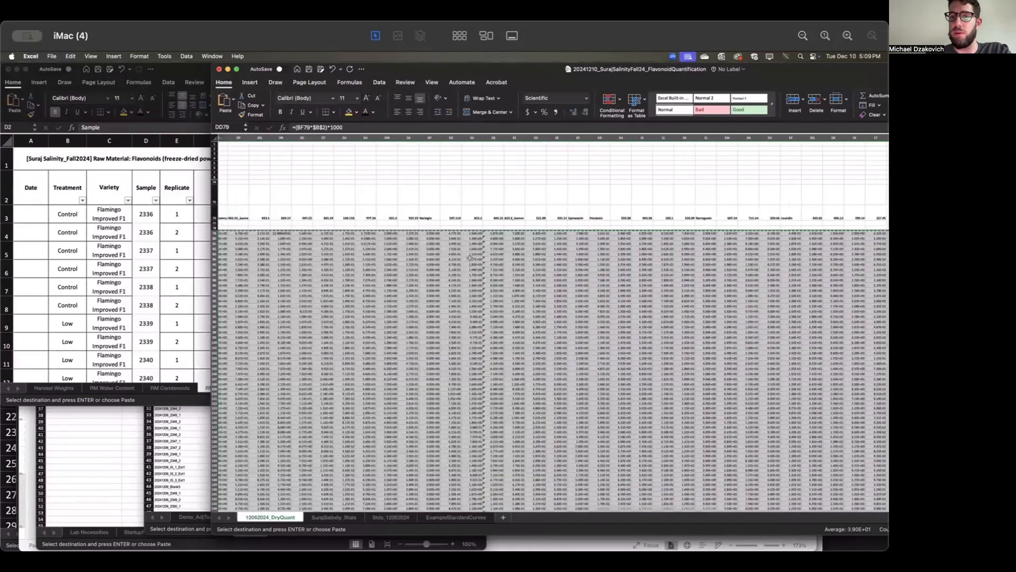
scroll(469, 257, right, 2)
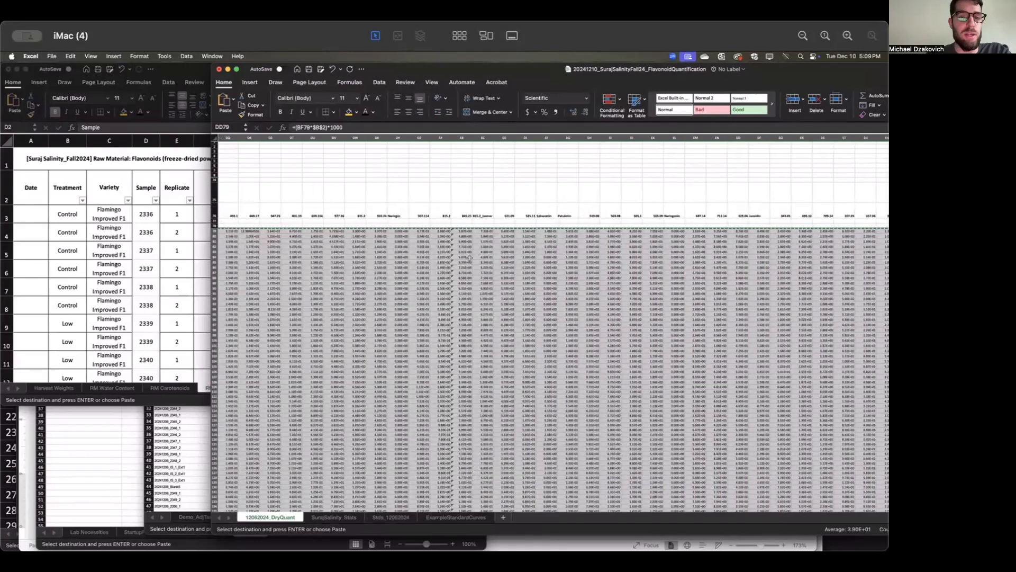
click(468, 257)
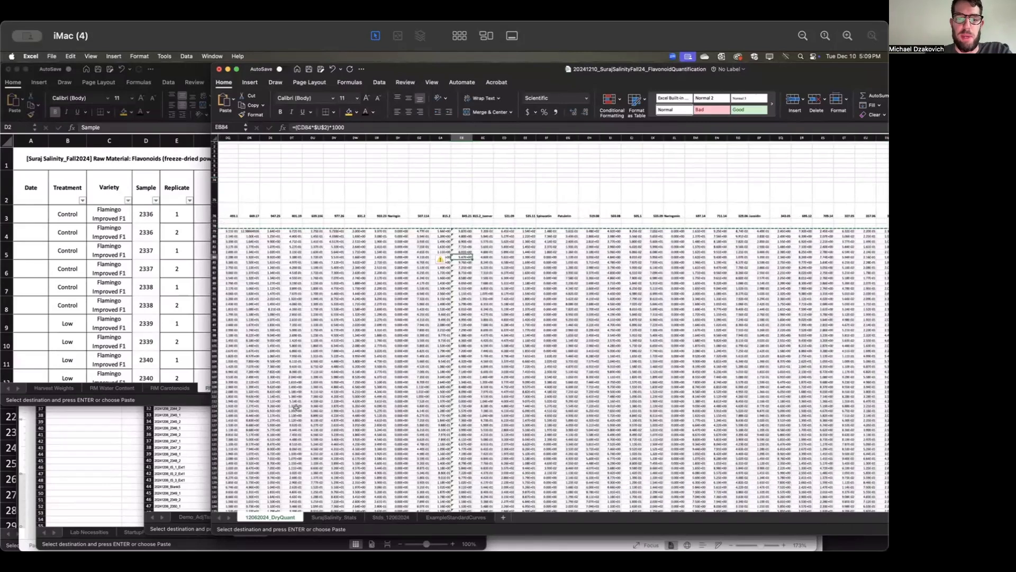
Step: Compare the SurajSalinity_Stats sheet with the Treatment, Variety, Sample and Replicate entries B3:E8 on the data entry workbook's RM Flavonoids sheet
click(332, 517)
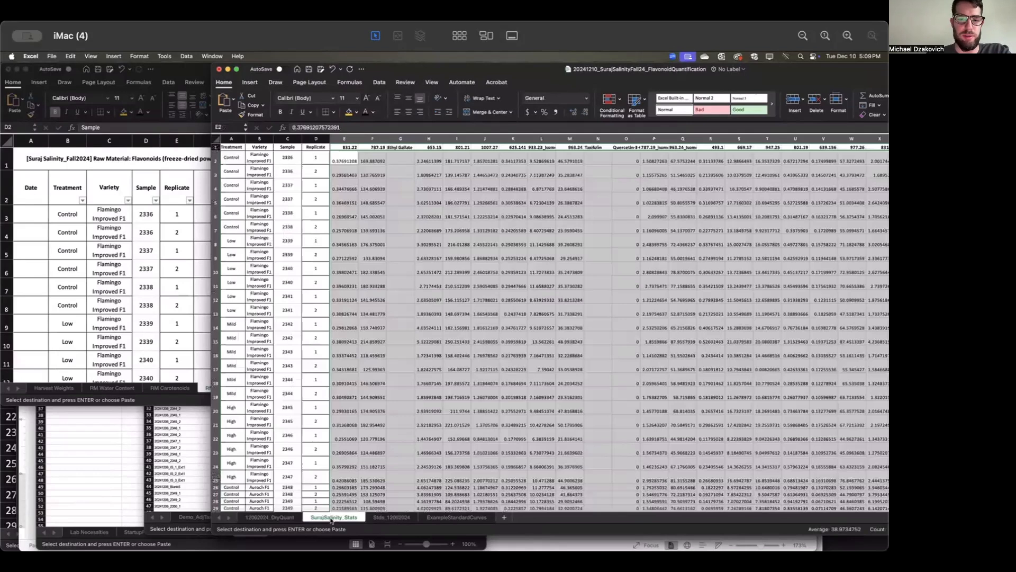
click(123, 212)
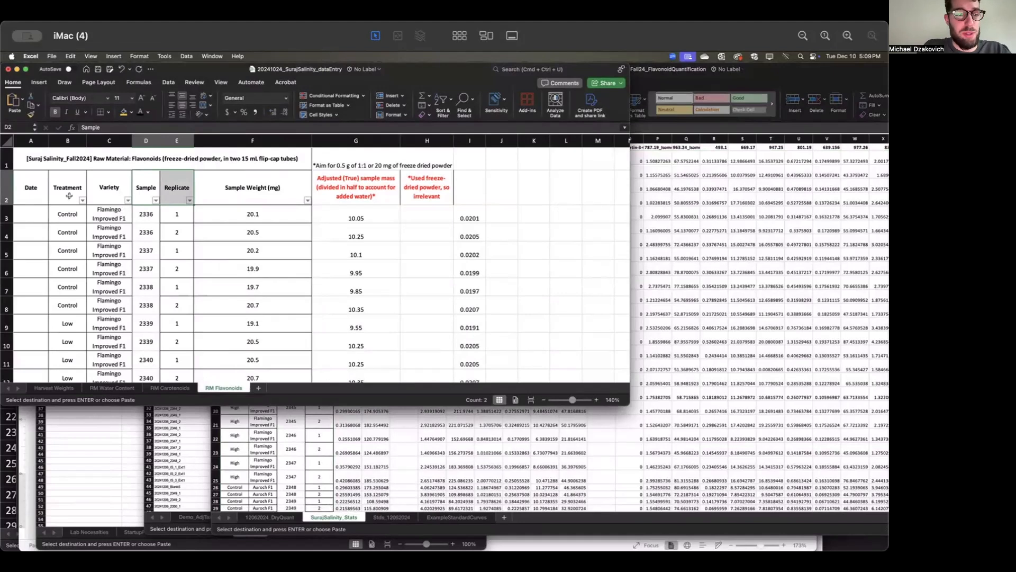
drag(68, 213, 178, 309)
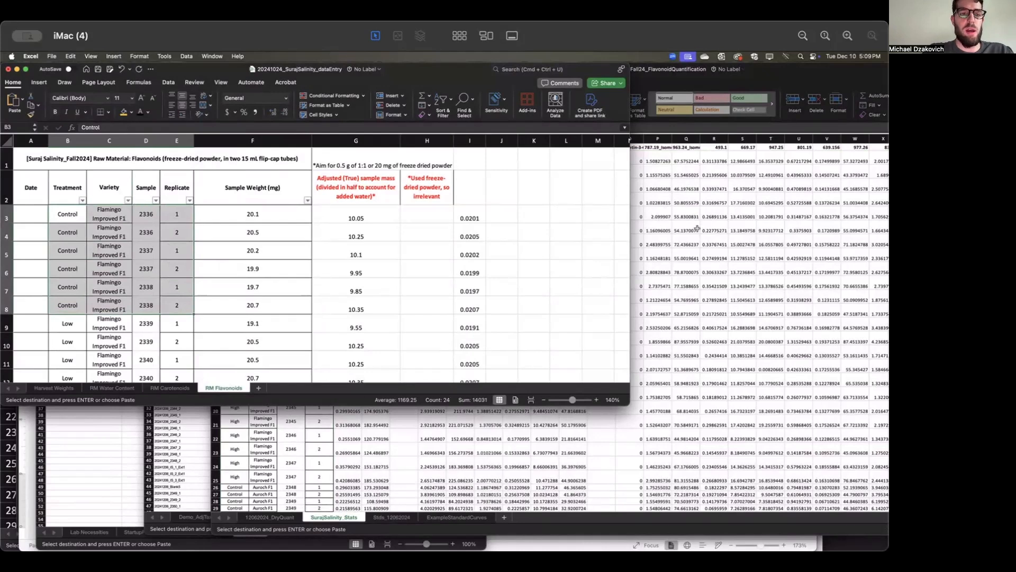
click(695, 205)
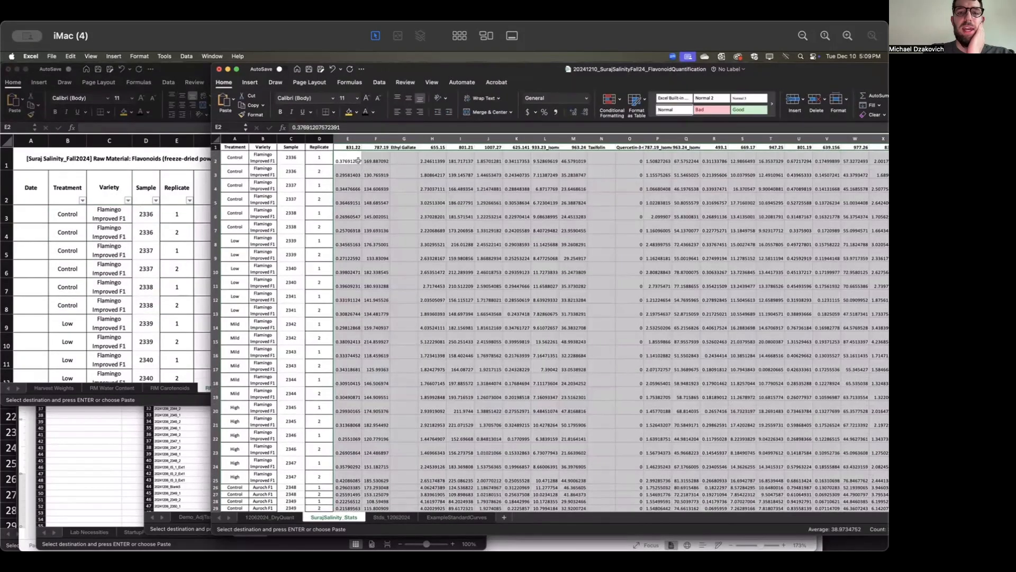
click(342, 147)
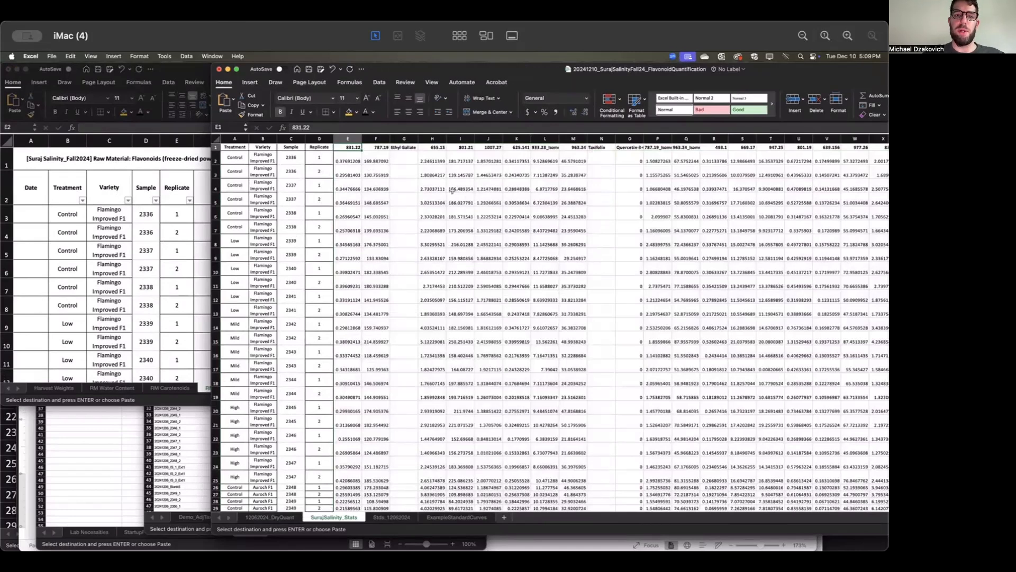
Step: Select all Raw Material (mg per 100 g) values on the 12062024_DryQuant sheet, 72 rows by 45 columns starting at DD79
click(252, 520)
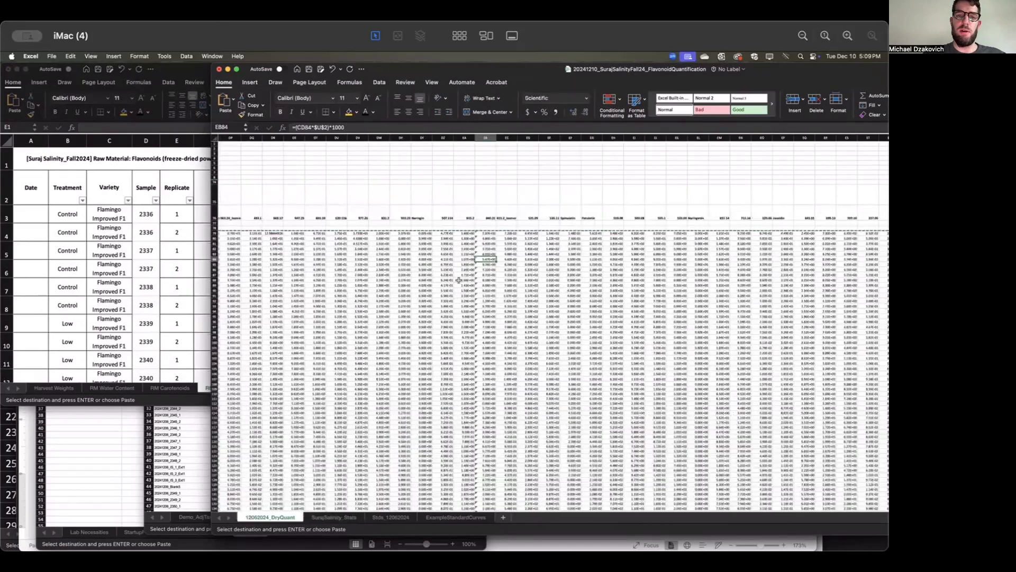
scroll(459, 280, left, 10)
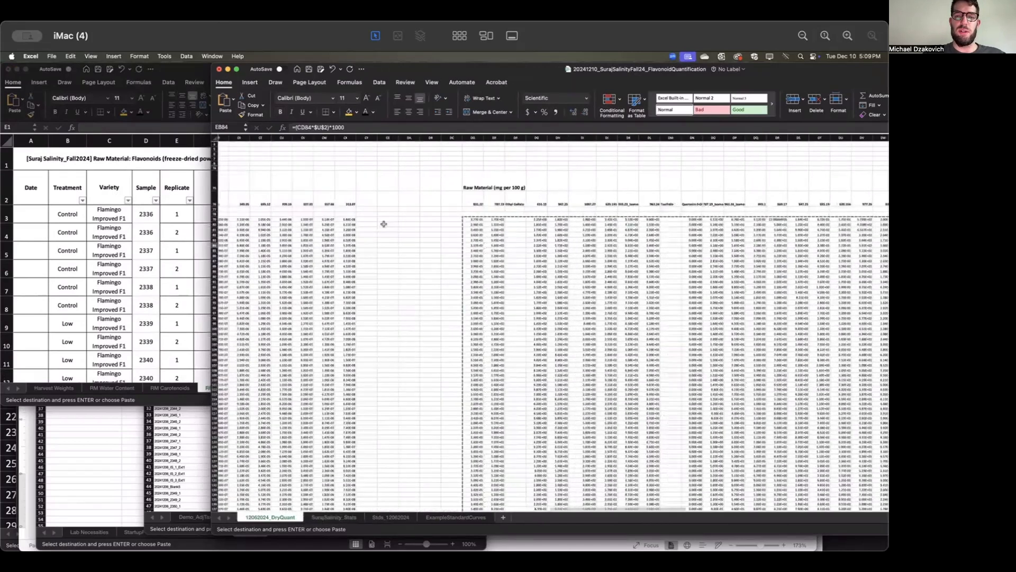
click(474, 219)
key(super+shift+Down)
key(super+shift+Right)
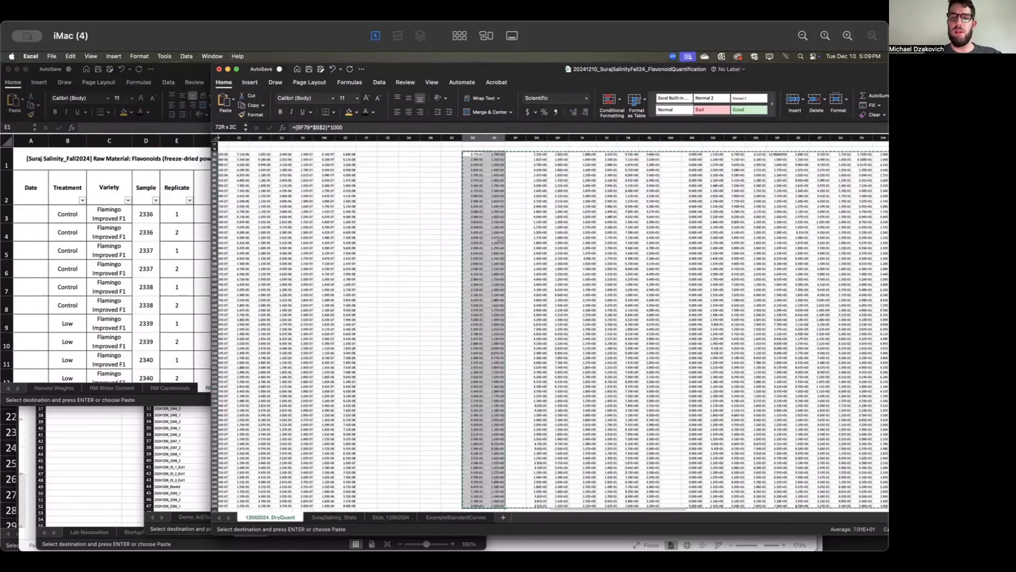
key(shift+Right)
key(shift+Right)
key(shift+Right)
key(shift+Right)
key(shift+Right)
key(shift+Right)
key(shift+Right)
key(shift+Right)
key(shift+Right)
key(shift+Right)
key(shift+Right)
key(shift+Right)
key(shift+Right)
key(shift+Right)
key(shift+Right)
key(shift+Right)
key(shift+Right)
key(shift+Right)
key(shift+Right)
key(shift+Right)
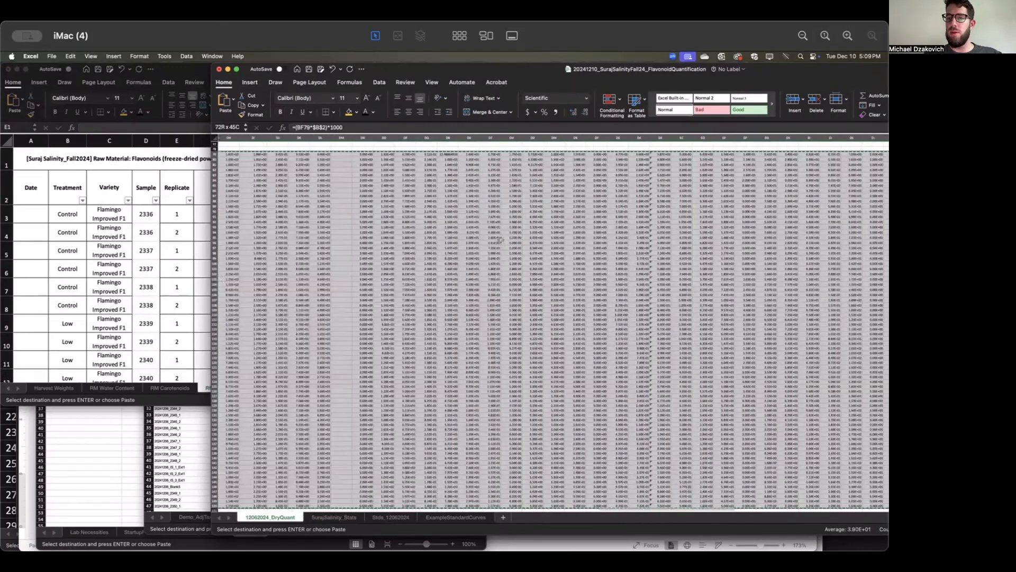
scroll(500, 271, up, 1)
scroll(500, 271, up, 1)
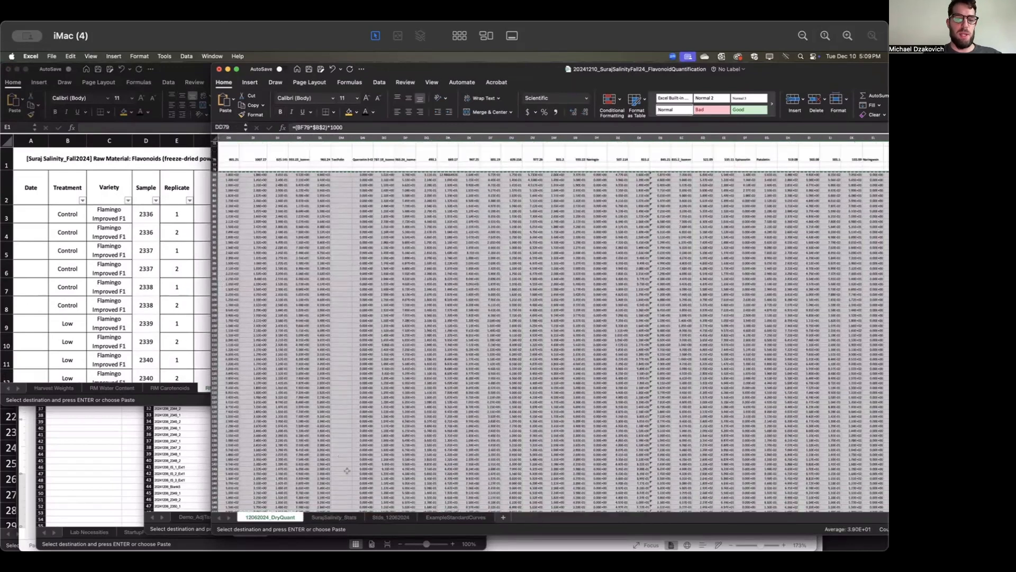
Step: Check the values on SurajSalinity_Stats, then view the last compound columns and totals of the Raw Material table on 12062024_DryQuant
click(344, 516)
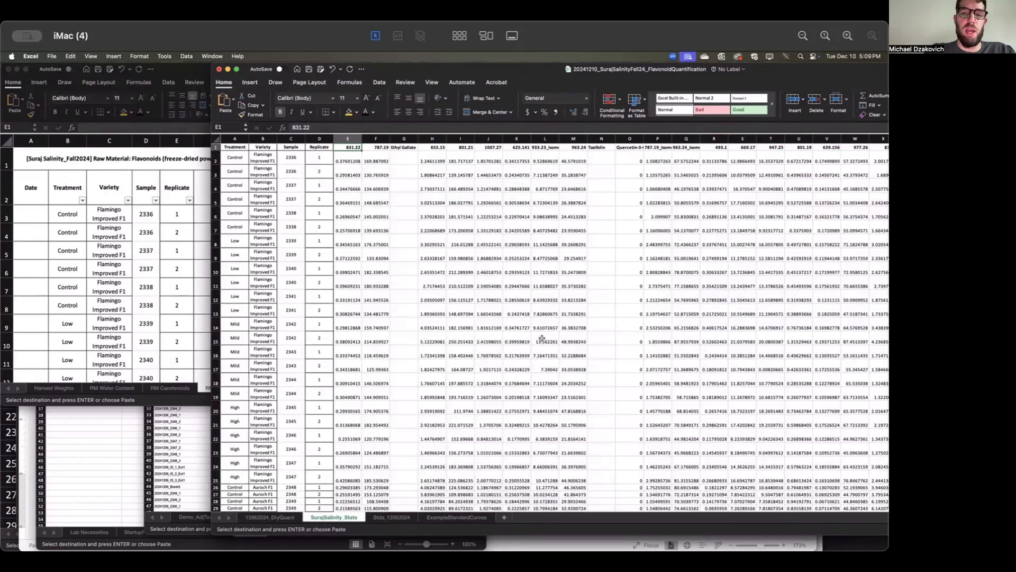
click(284, 518)
scroll(402, 390, right, 5)
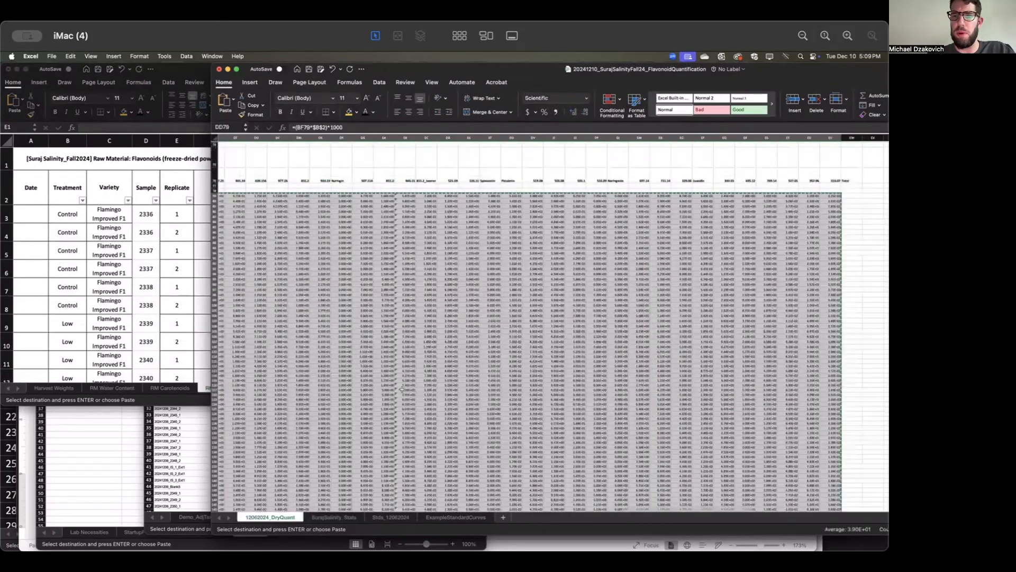
scroll(402, 389, right, 5)
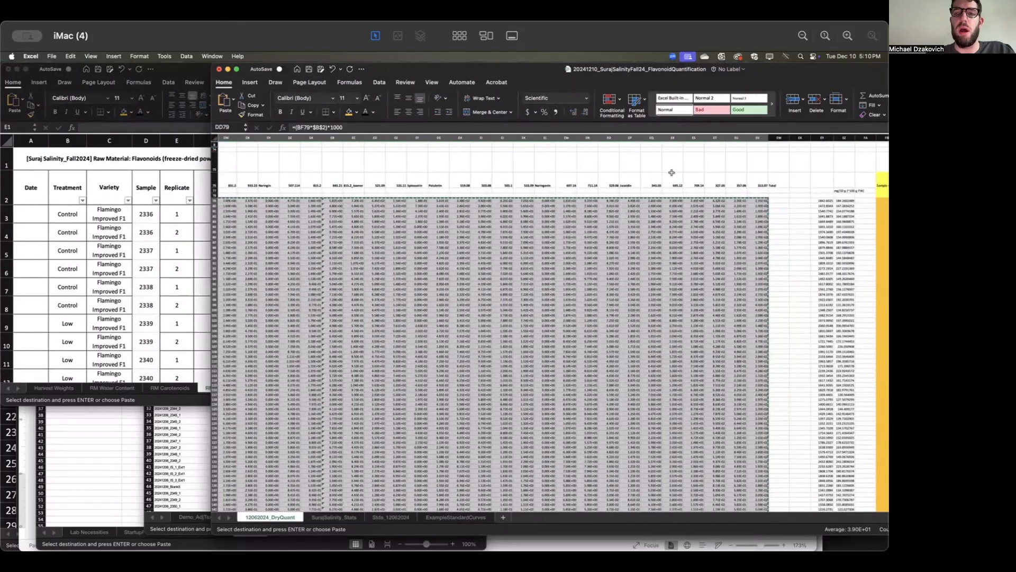
Step: Delete the Ethyl Gallate column from the SurajSalinity_Stats sheet
scroll(524, 175, left, 3)
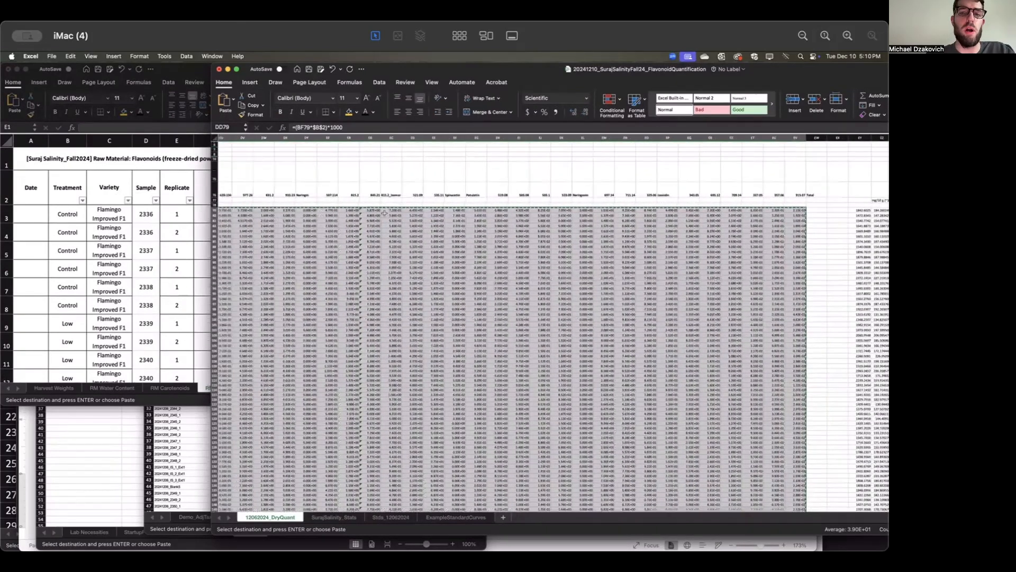
scroll(385, 213, left, 3)
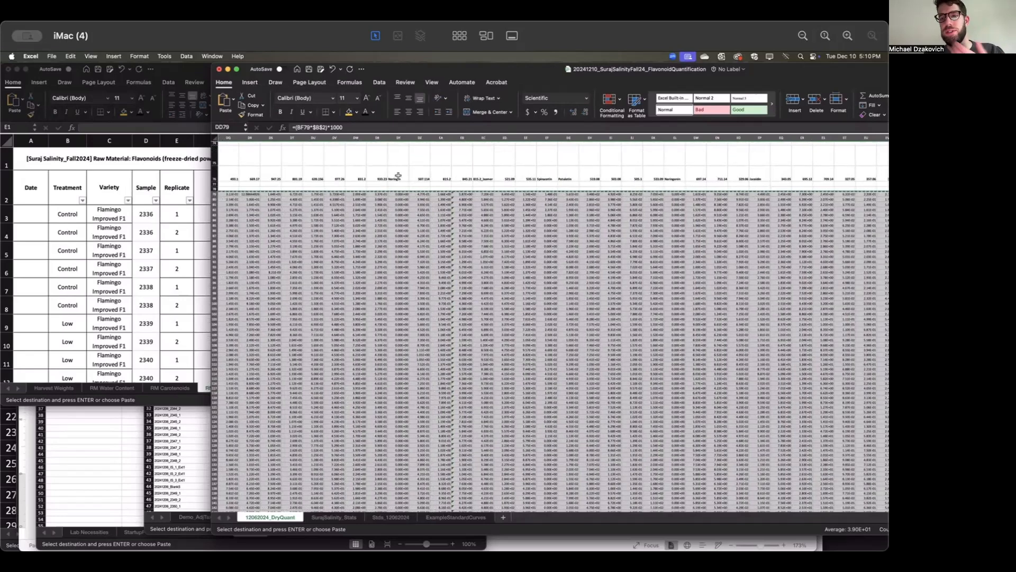
scroll(398, 176, left, 10)
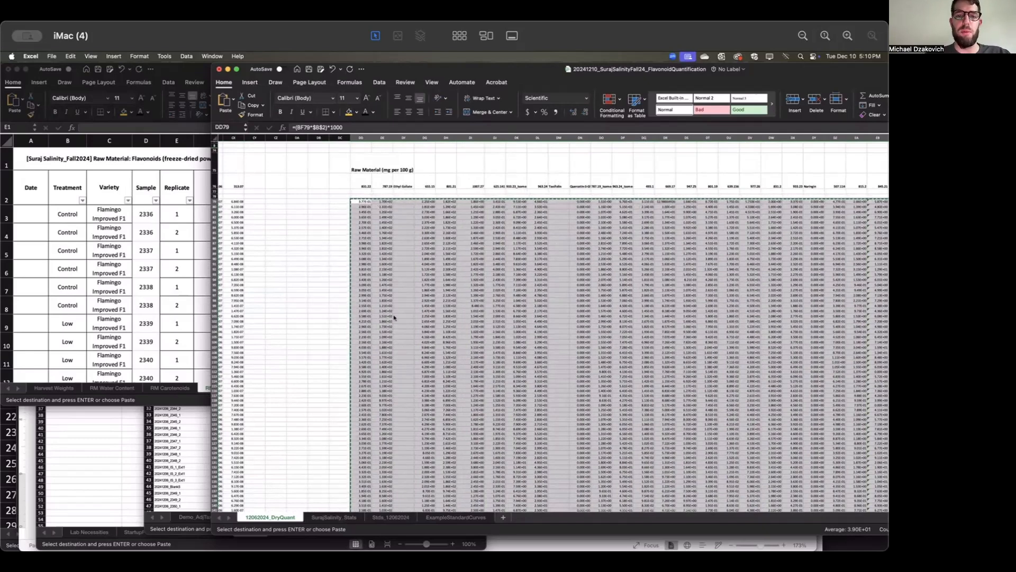
key(ctrl+Page_Down)
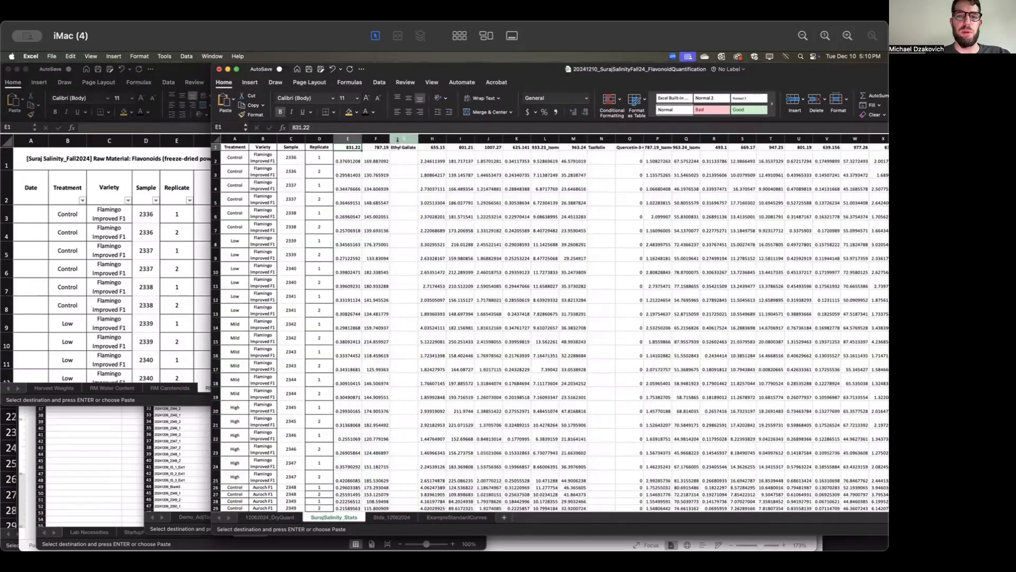
right_click(397, 140)
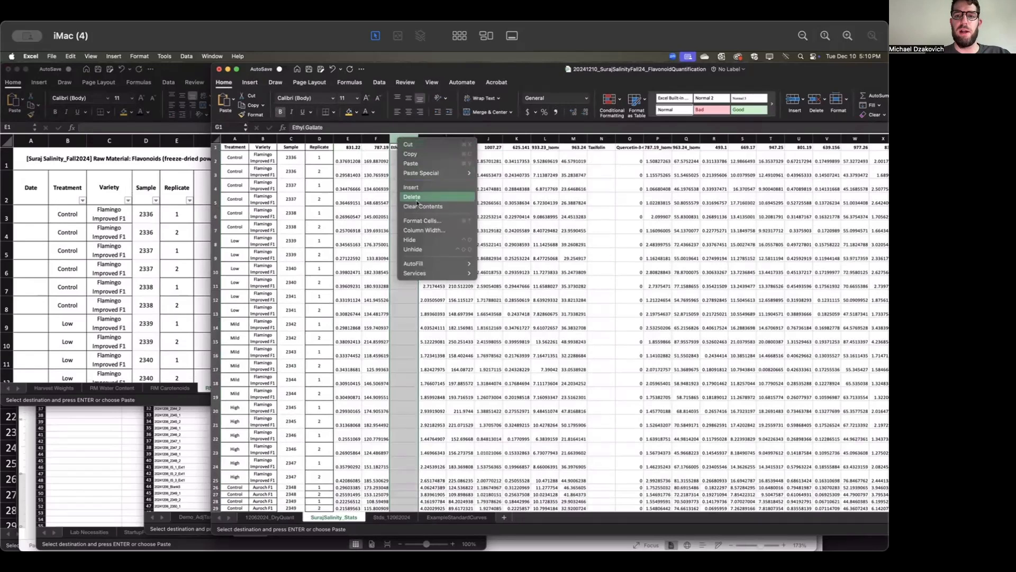
click(417, 200)
Step: Delete the adjacent Taxifolin and Quercetin-3 standard columns from the SurajSalinity_Stats sheet
click(567, 138)
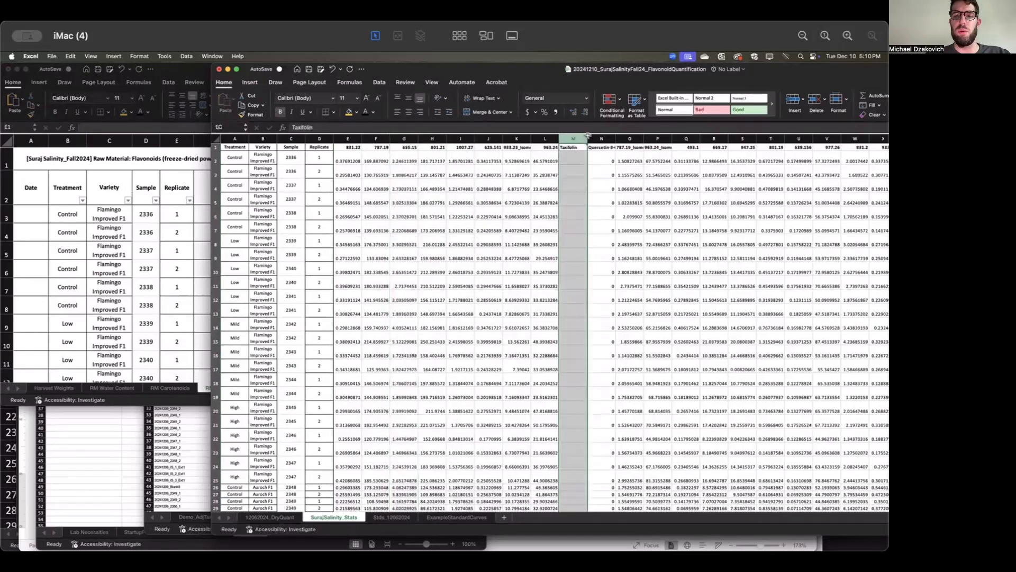
drag(589, 135, 595, 168)
right_click(595, 167)
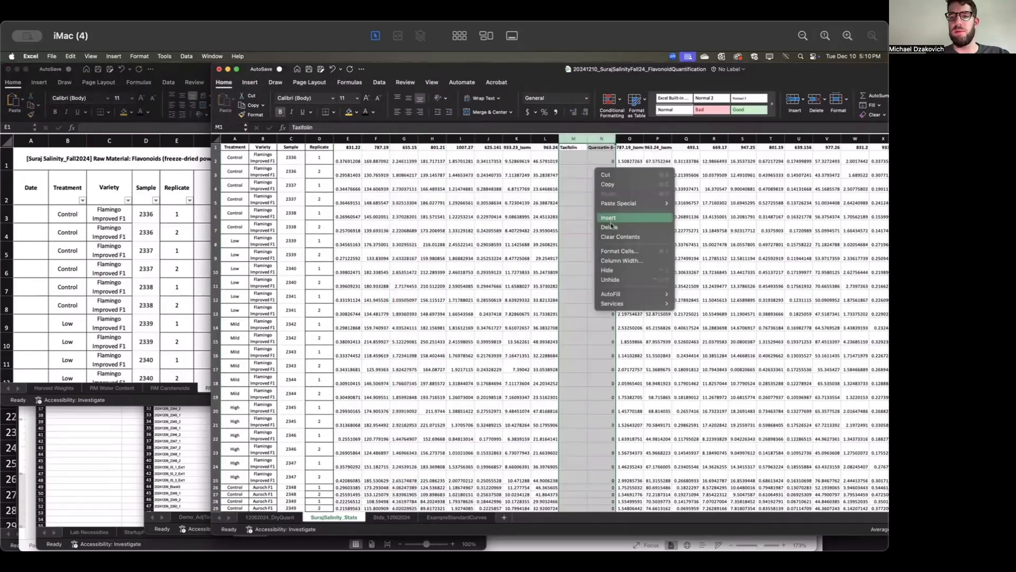
click(613, 228)
Step: Delete the Naringin and Naringenin columns from the SurajSalinity_Stats sheet
scroll(558, 250, right, 10)
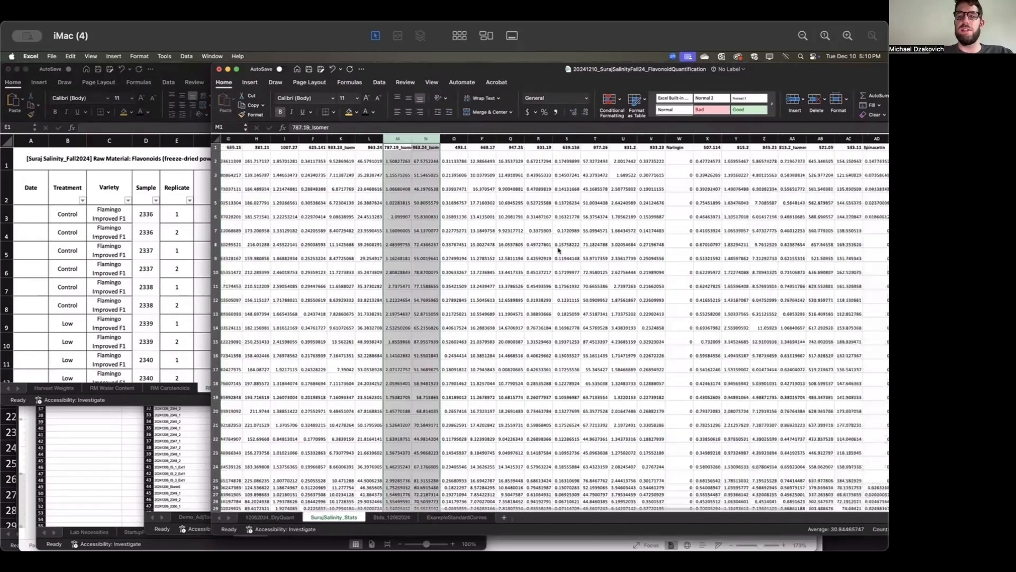
click(384, 138)
right_click(384, 139)
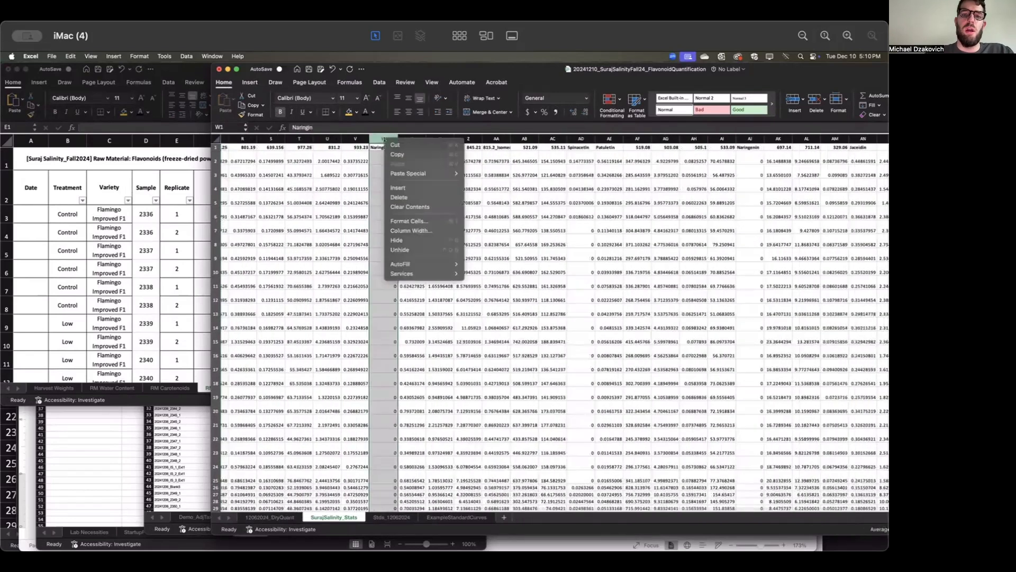
click(409, 198)
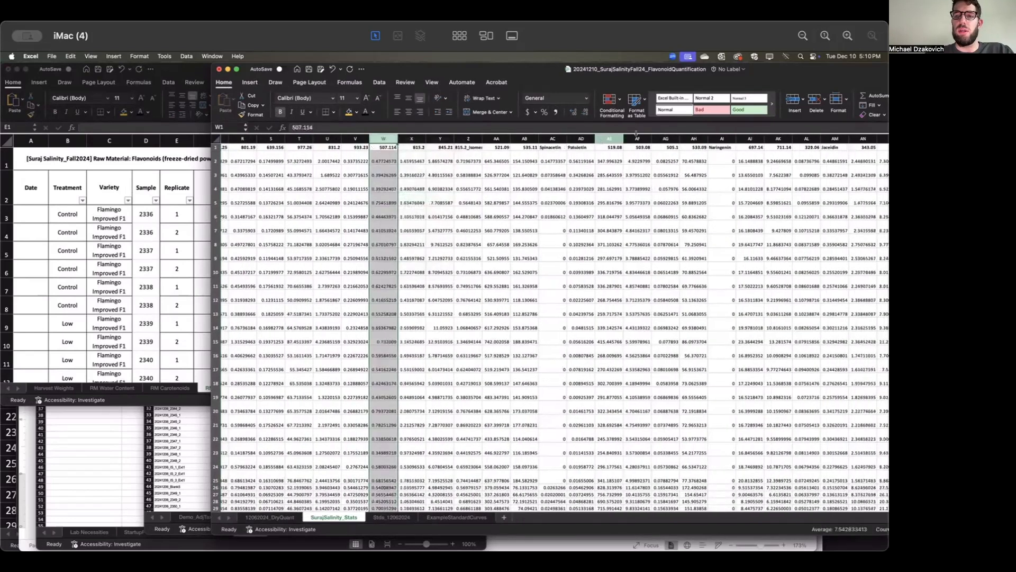
right_click(715, 140)
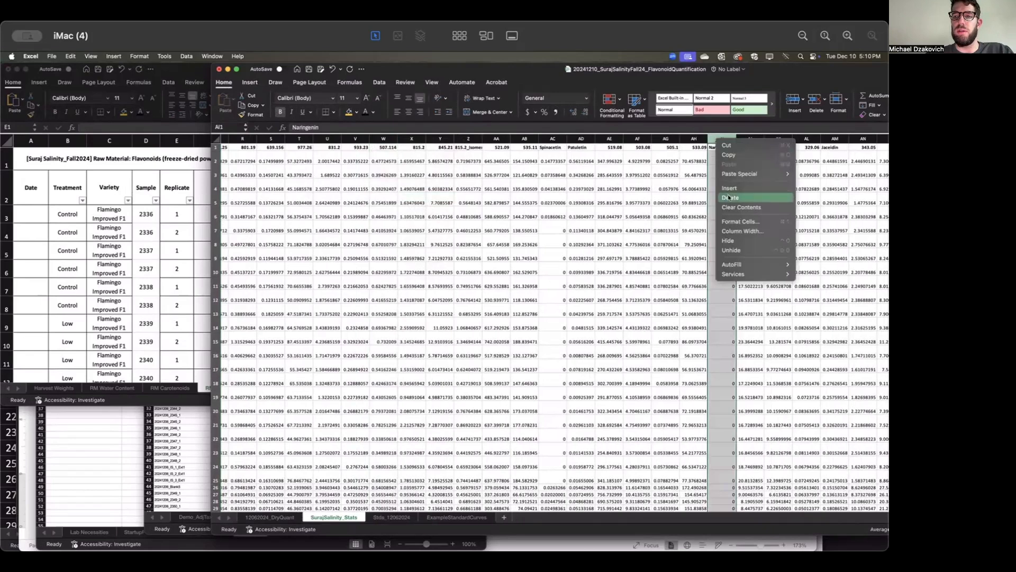
click(729, 198)
Step: Enter a SUM formula over E2:AR2 in AS2, the first sample row's cell under the Total heading
scroll(629, 268, right, 10)
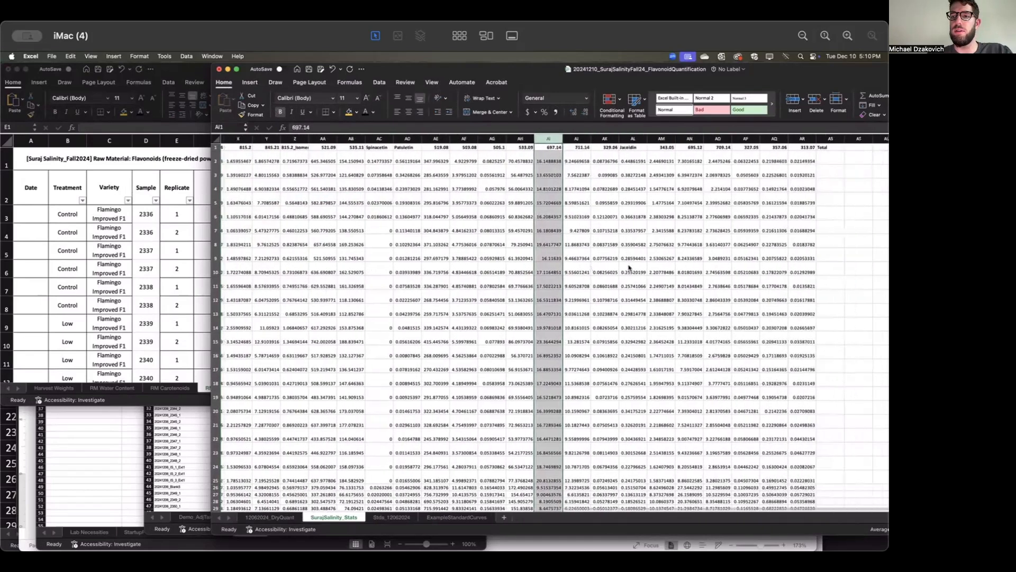
scroll(629, 267, right, 2)
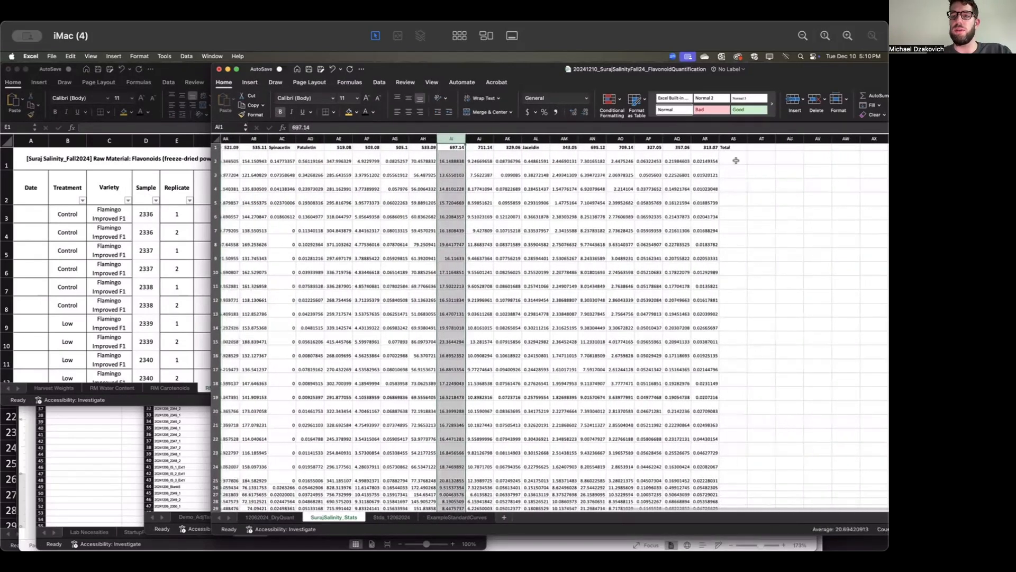
click(732, 155)
text(=sum)
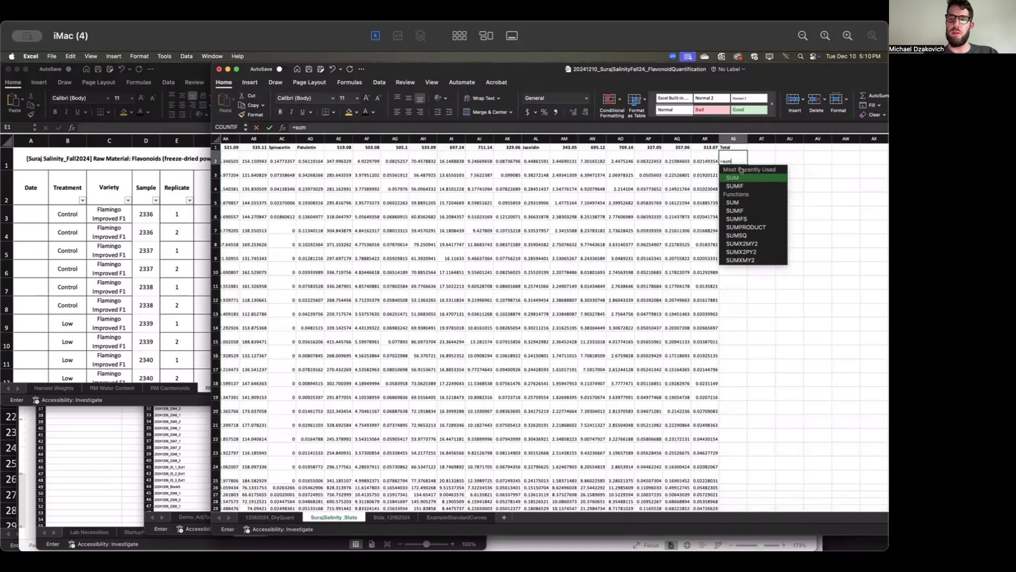
double_click(739, 180)
scroll(544, 183, left, 20)
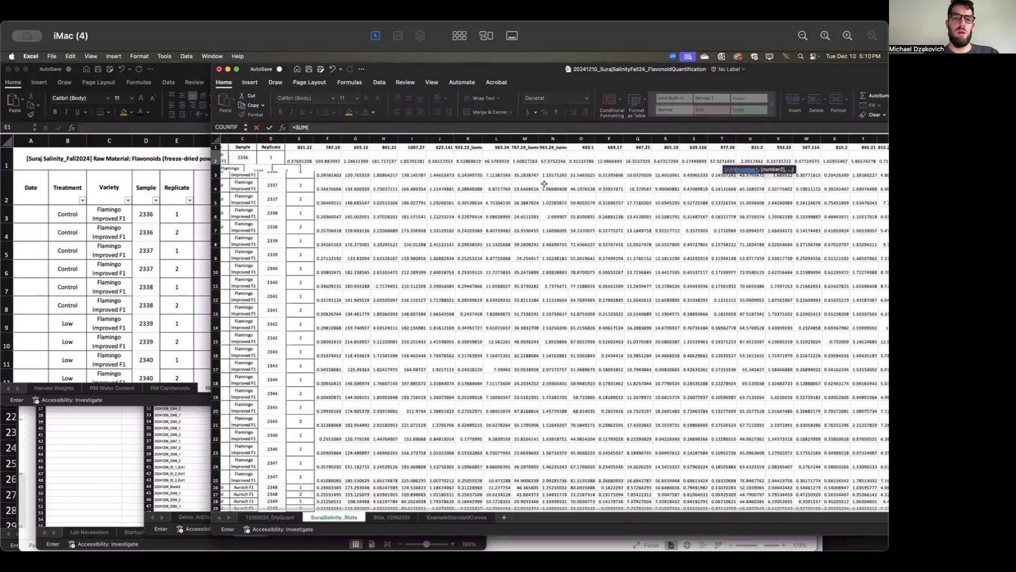
scroll(544, 183, left, 3)
click(328, 162)
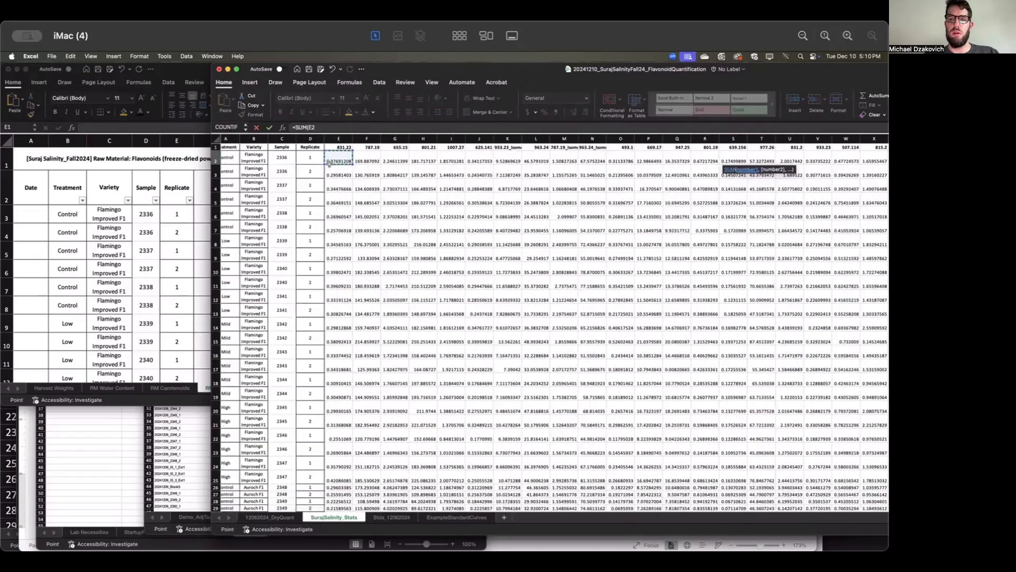
key(super+shift+Right)
scroll(398, 260, right, 15)
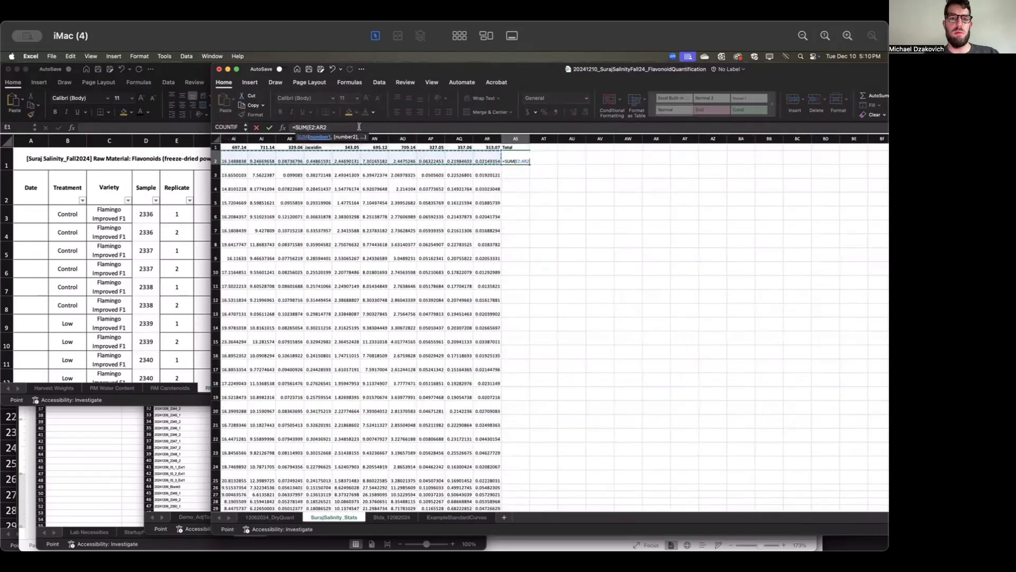
click(378, 130)
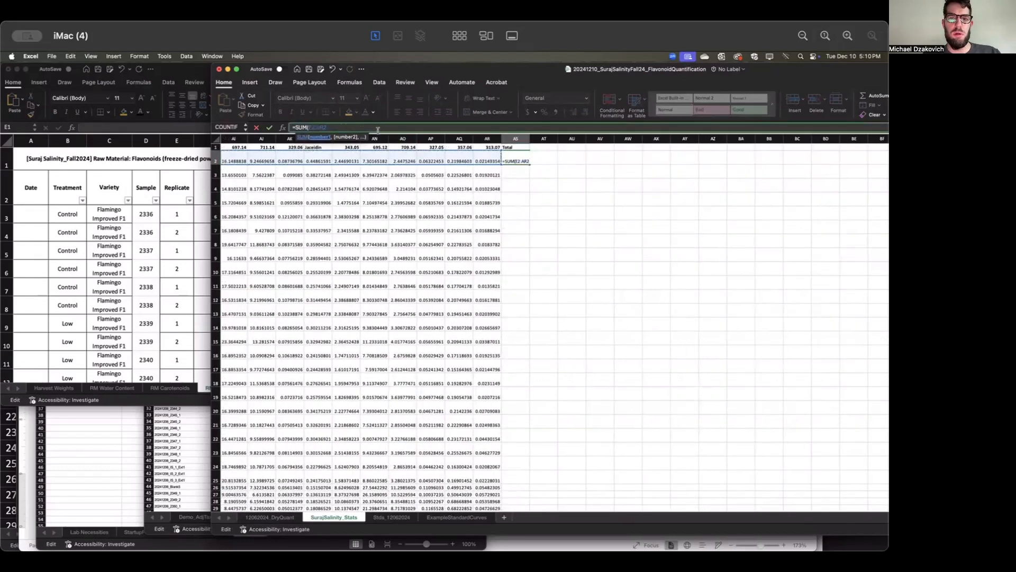
key(Return)
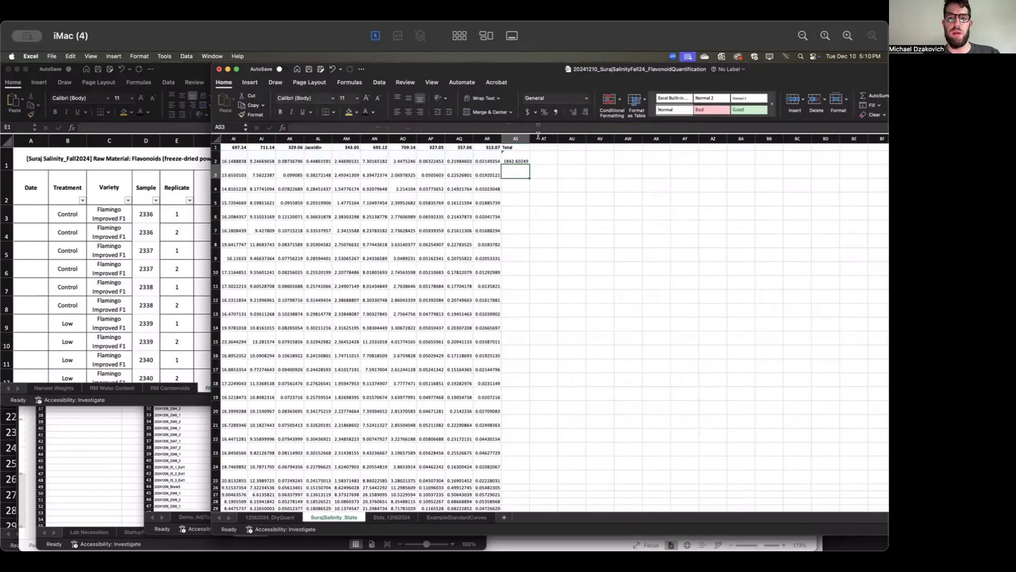
Step: Fill the Total formula in AS2 down through all sample rows and check the filled column and the sheet's data
double_click(531, 164)
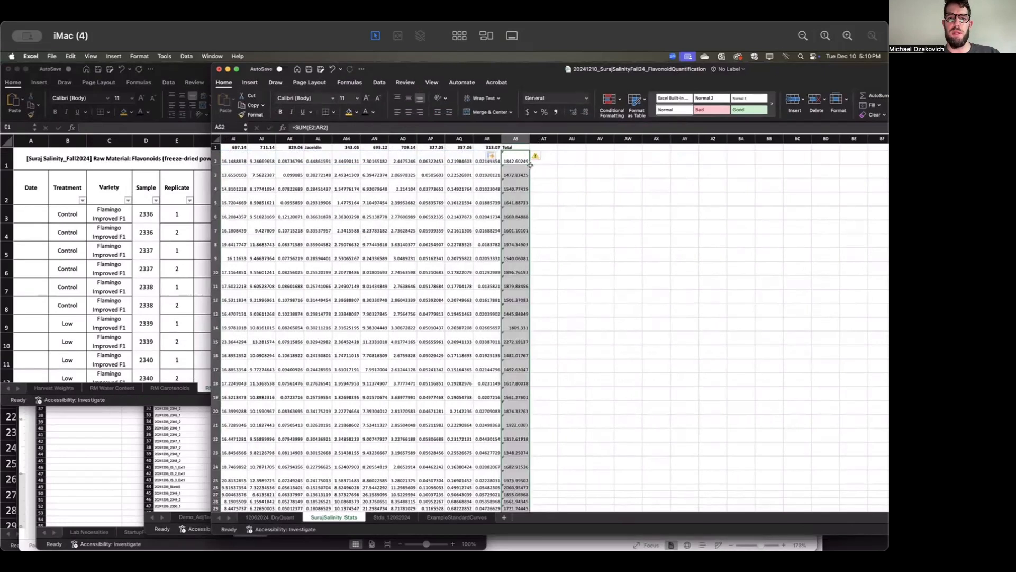
scroll(514, 209, down, 5)
scroll(514, 208, left, 2)
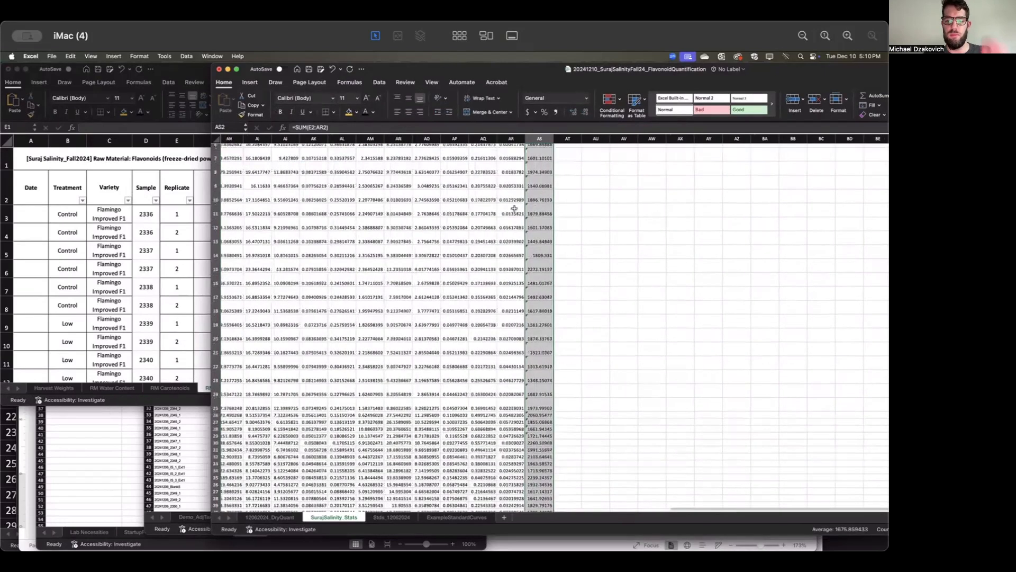
scroll(499, 341, down, 3)
scroll(500, 340, left, 1)
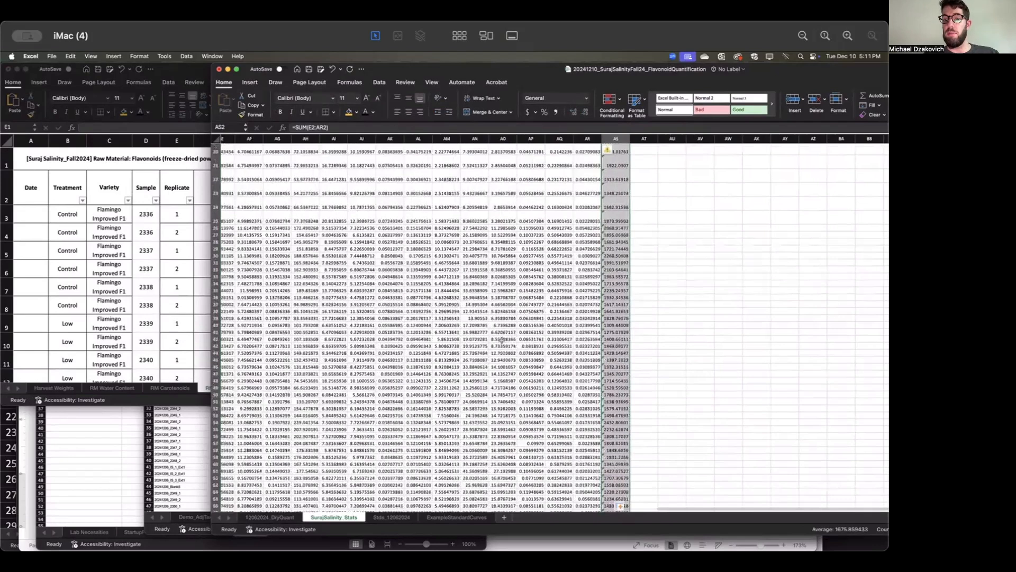
scroll(599, 281, down, 3)
scroll(600, 281, right, 1)
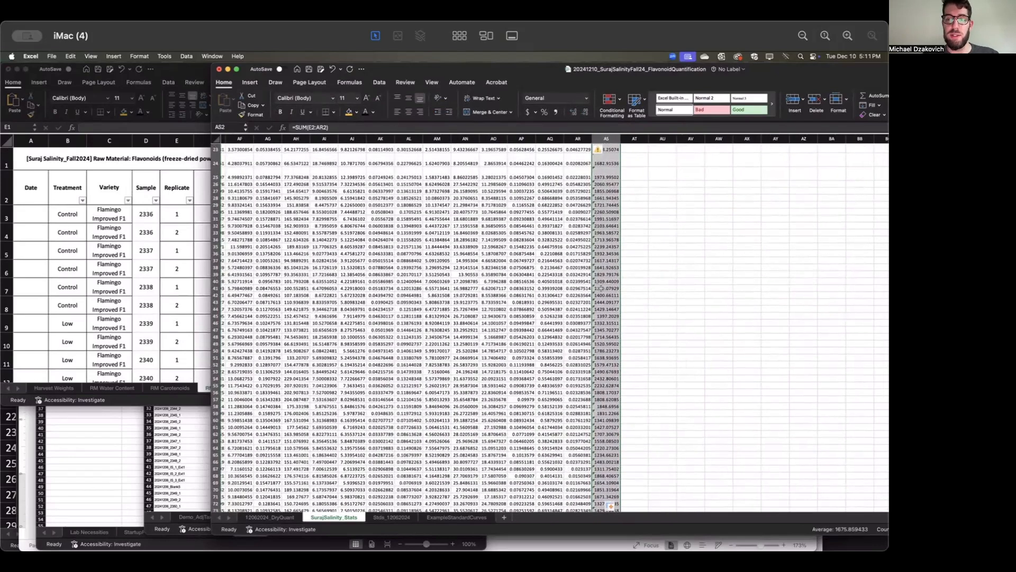
scroll(601, 288, up, 10)
scroll(602, 288, left, 5)
scroll(567, 226, left, 10)
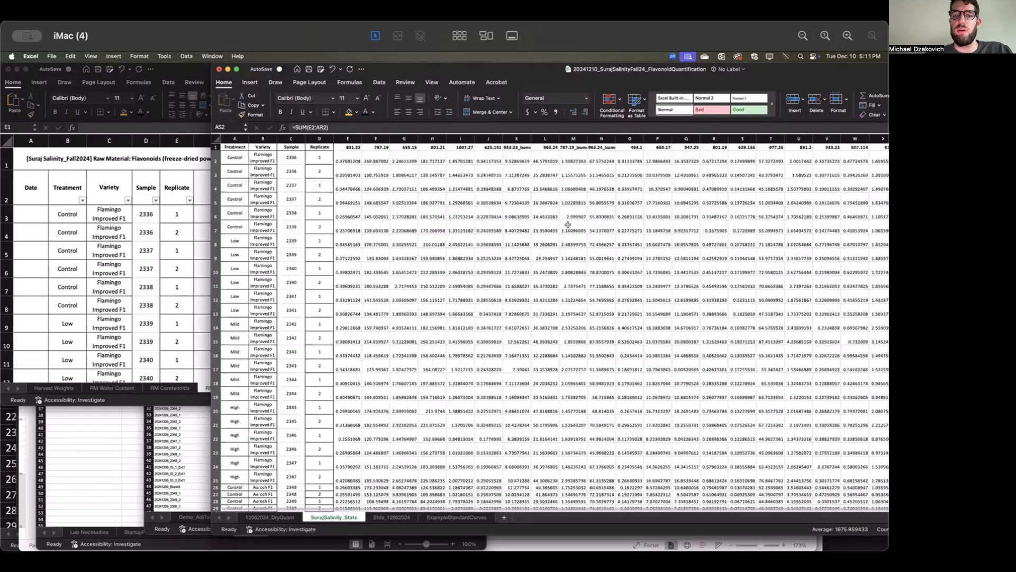
scroll(383, 202, right, 2)
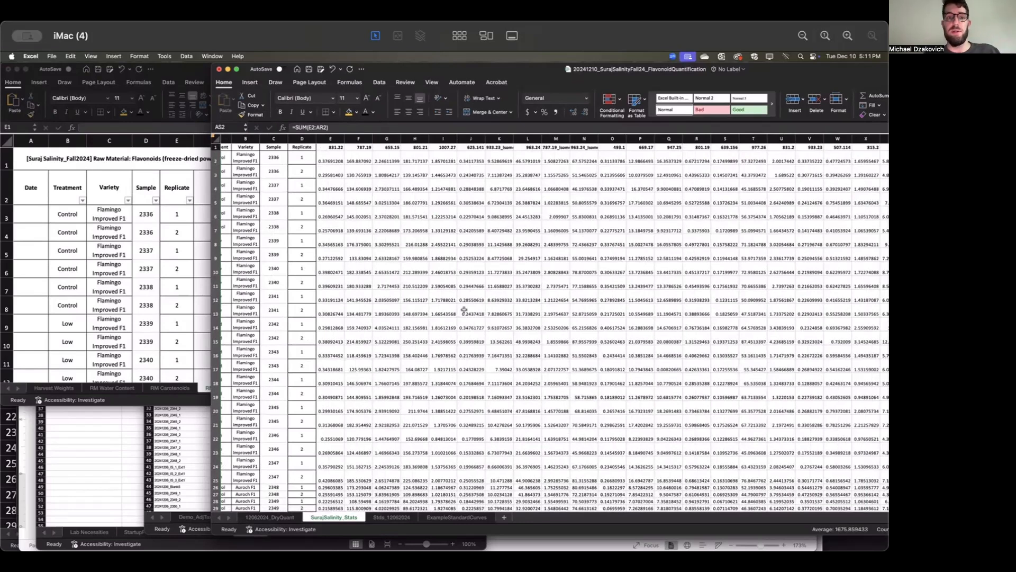
Step: Save the stats sheet in the Quantification folder as 20241210_STATS_SurajSalinityFall24_FlavonoidQuantification in Comma Separated Values (.csv) format
click(49, 56)
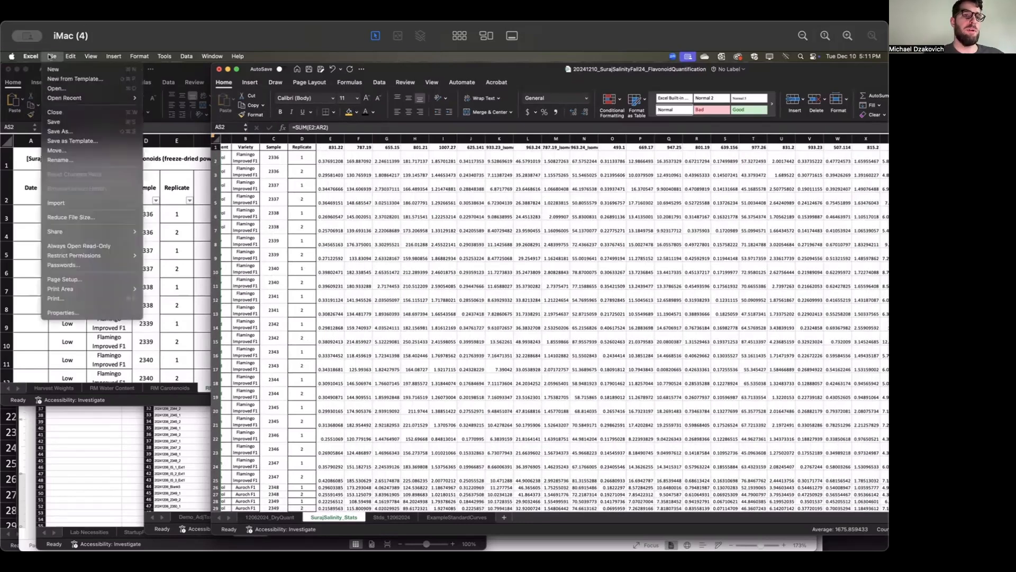
click(62, 132)
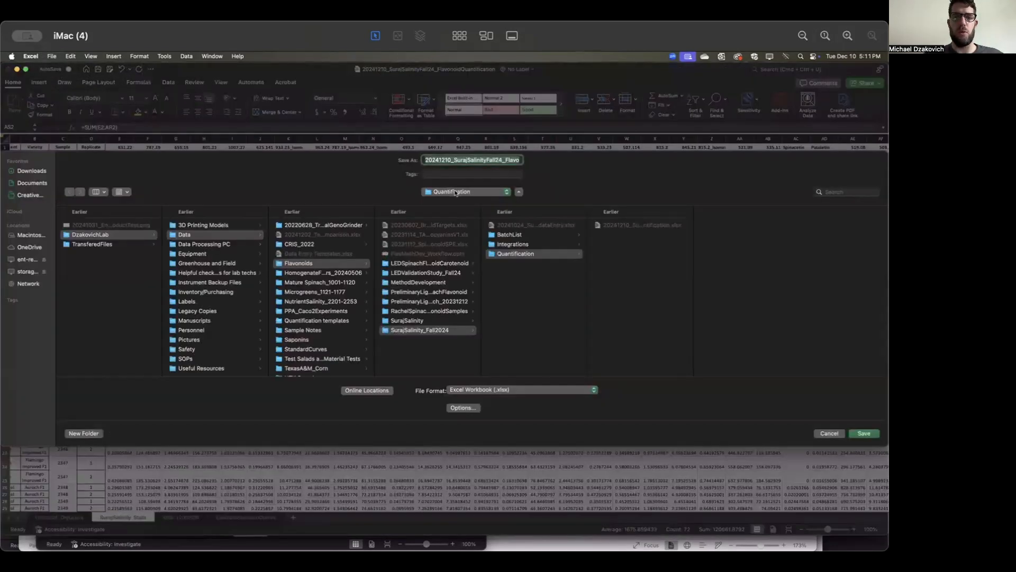
click(459, 161)
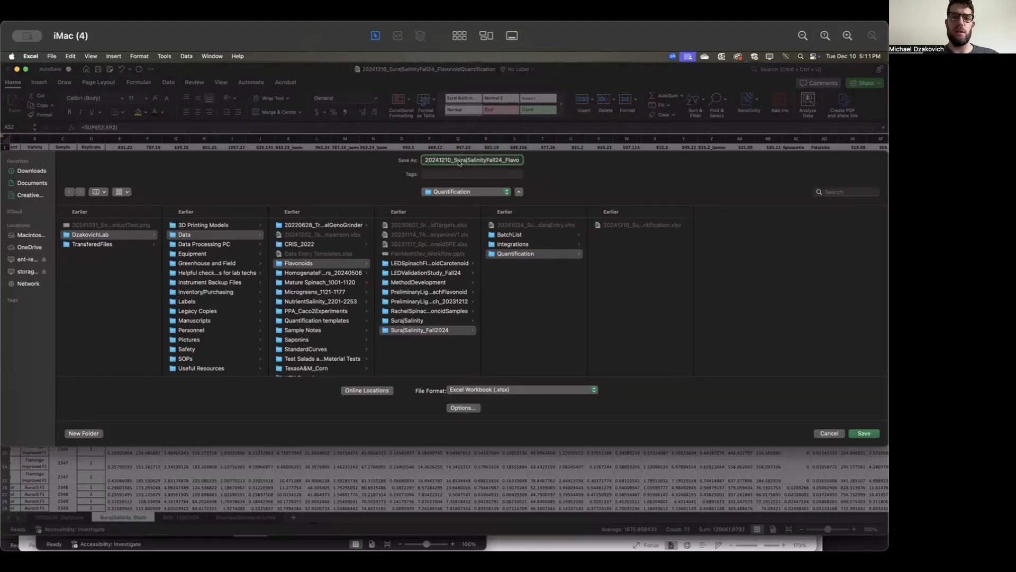
text(STATS_)
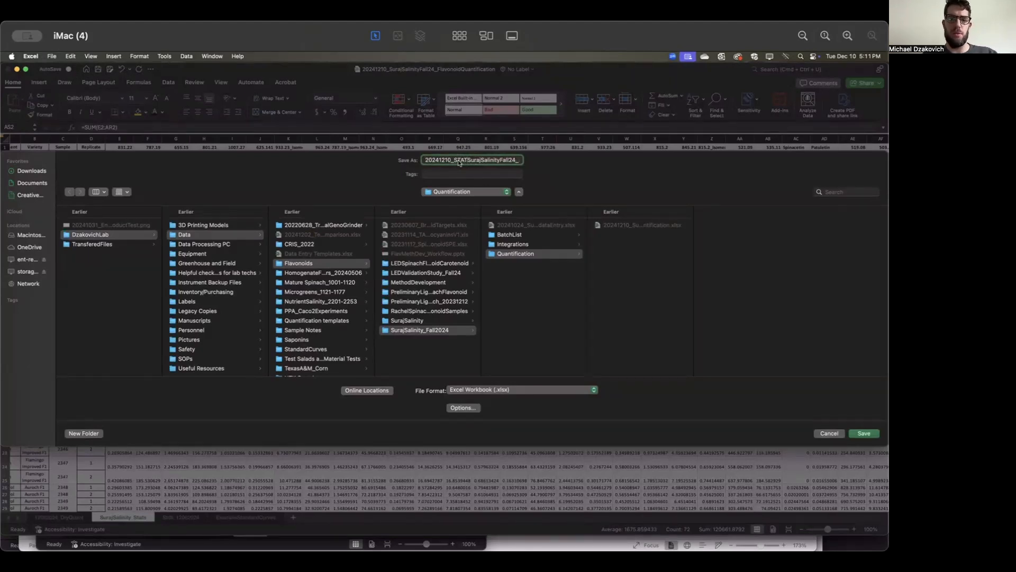
click(521, 392)
scroll(509, 468, down, 5)
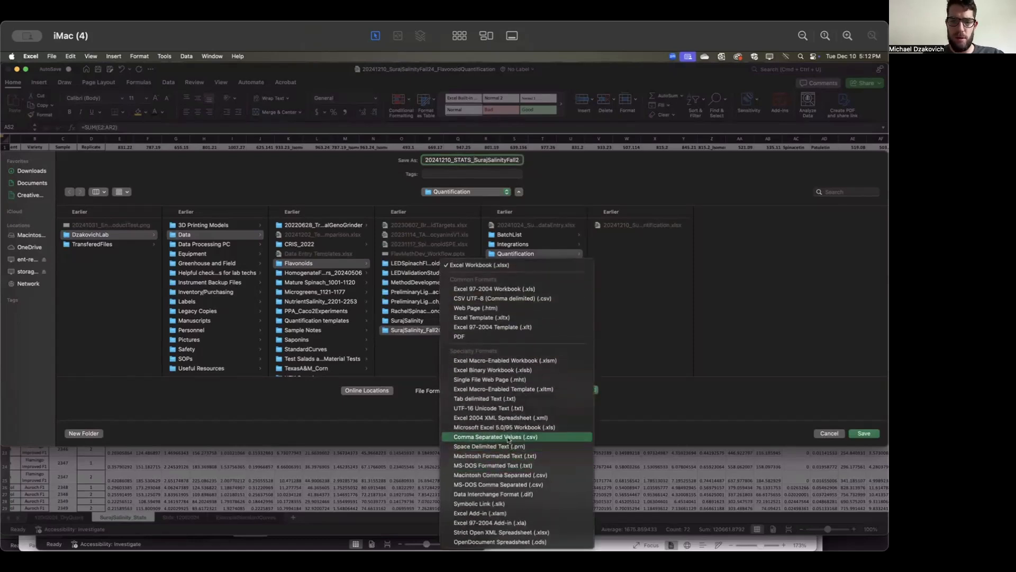
click(509, 437)
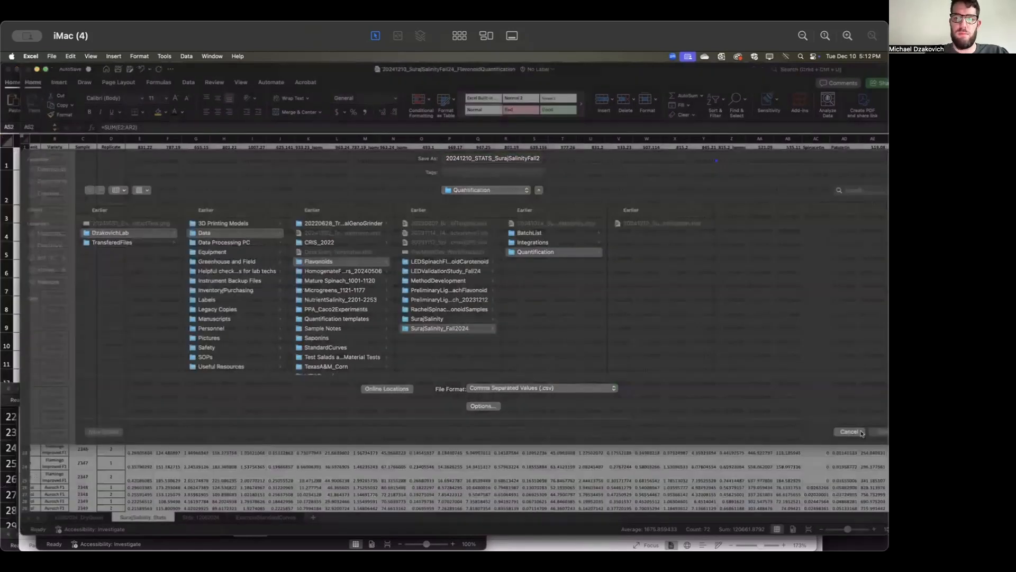
click(863, 433)
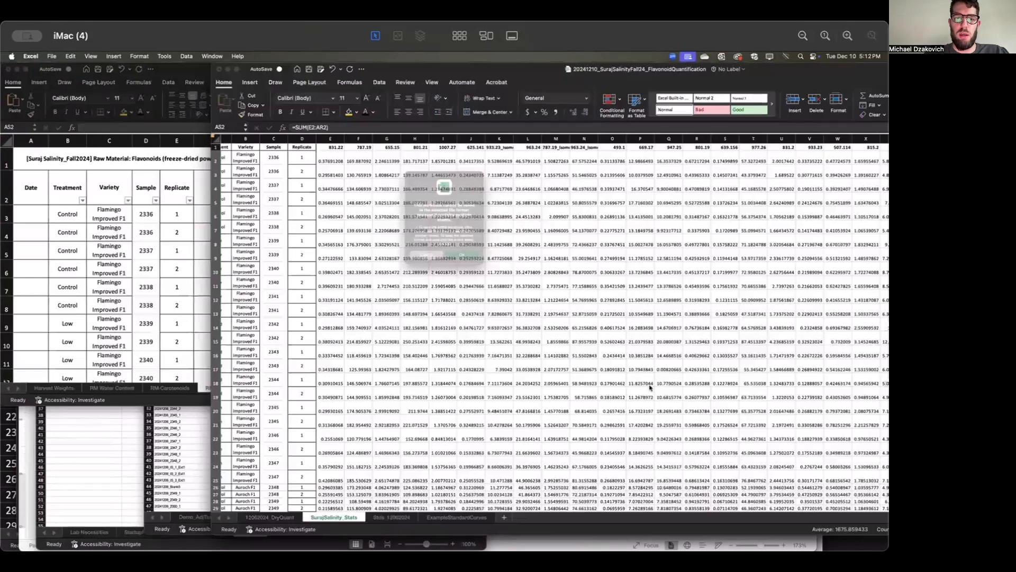
key(Return)
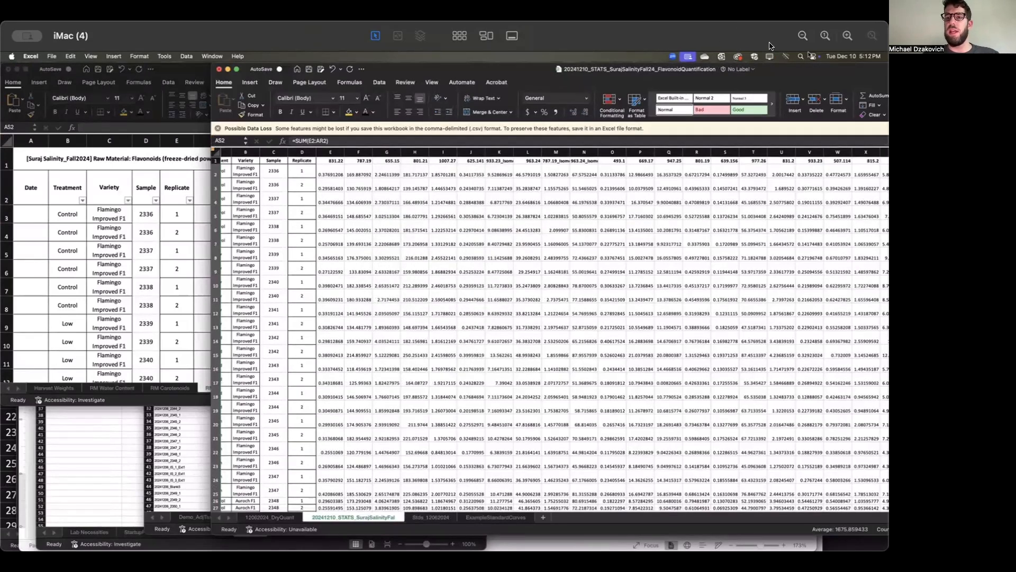
Step: Switch to the Finder window showing the SurajSalinity_Fall2024 folder
click(799, 56)
text(mi)
key(Return)
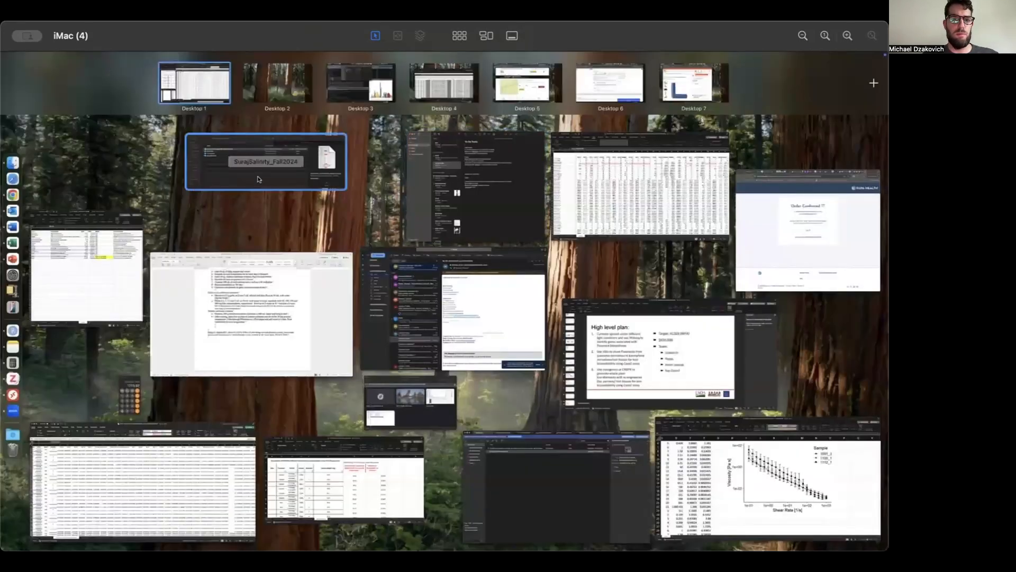
click(259, 179)
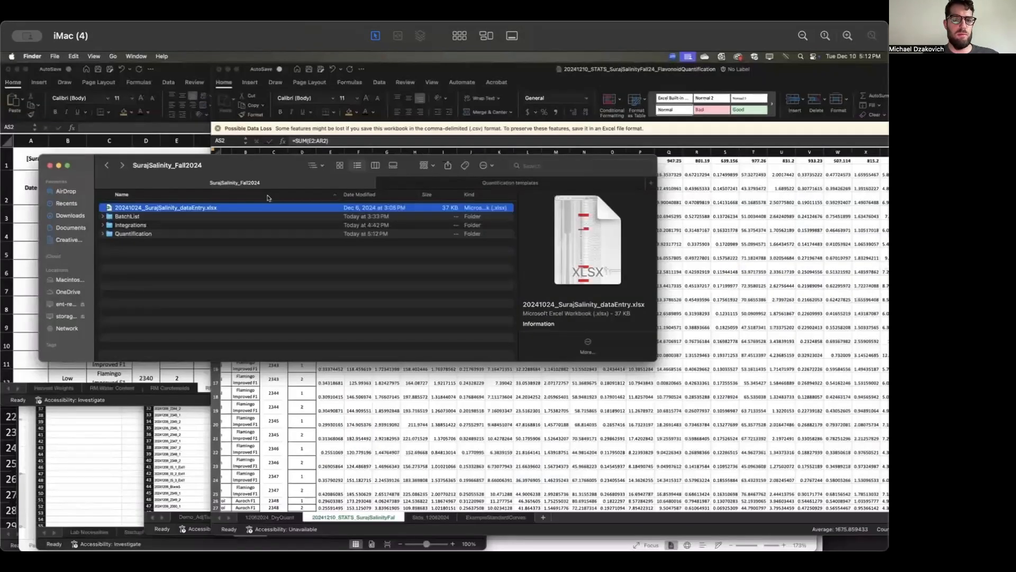
Step: Open 20241210_STATS_SurajSalinityFall24_FlavonoidQuantification.csv from the Quantification folder
double_click(134, 233)
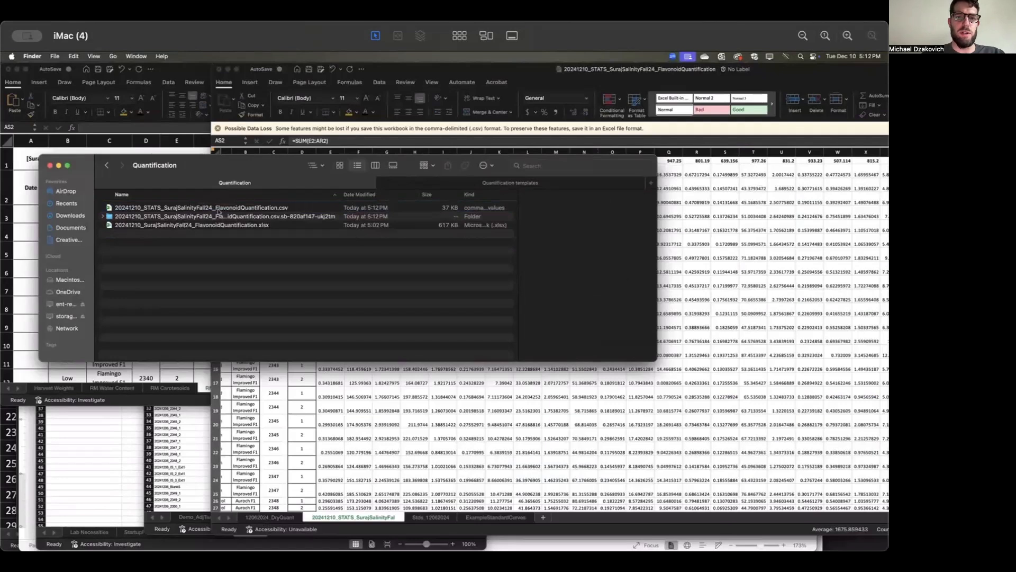
click(200, 208)
double_click(200, 208)
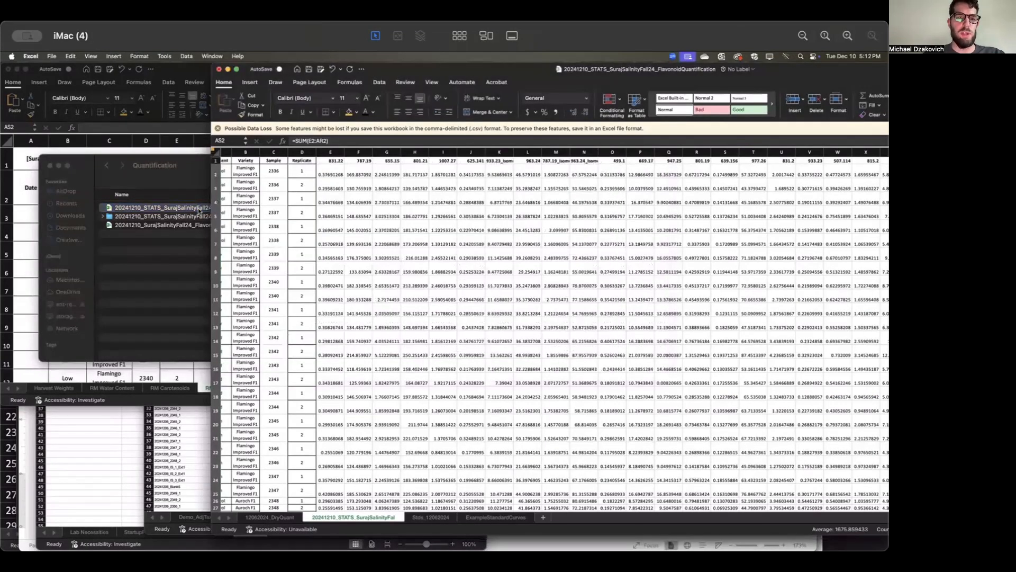
Step: Close the already open stats workbook and reopen the exported STATS CSV file from the Quantification folder in Finder
click(219, 69)
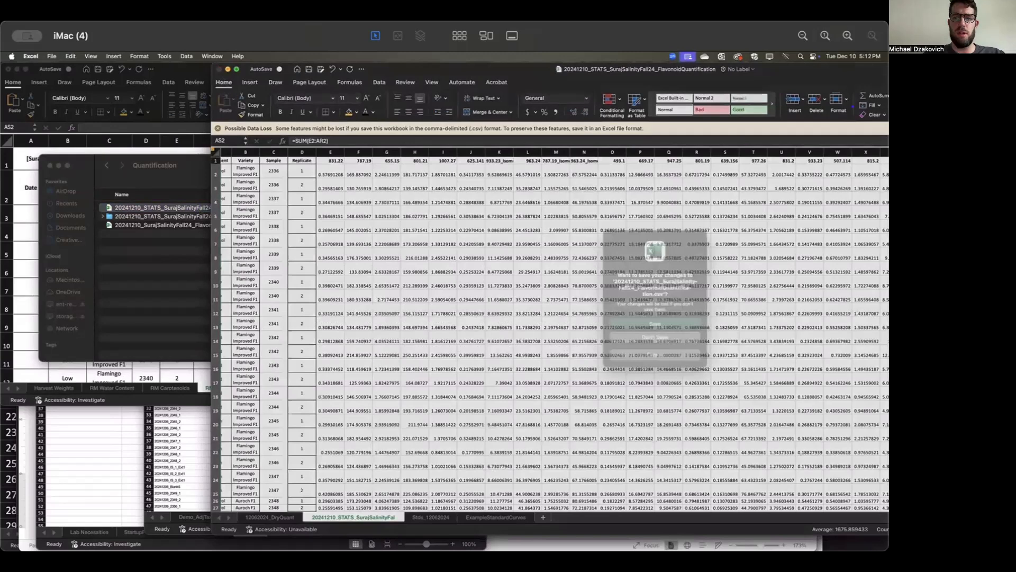
click(603, 327)
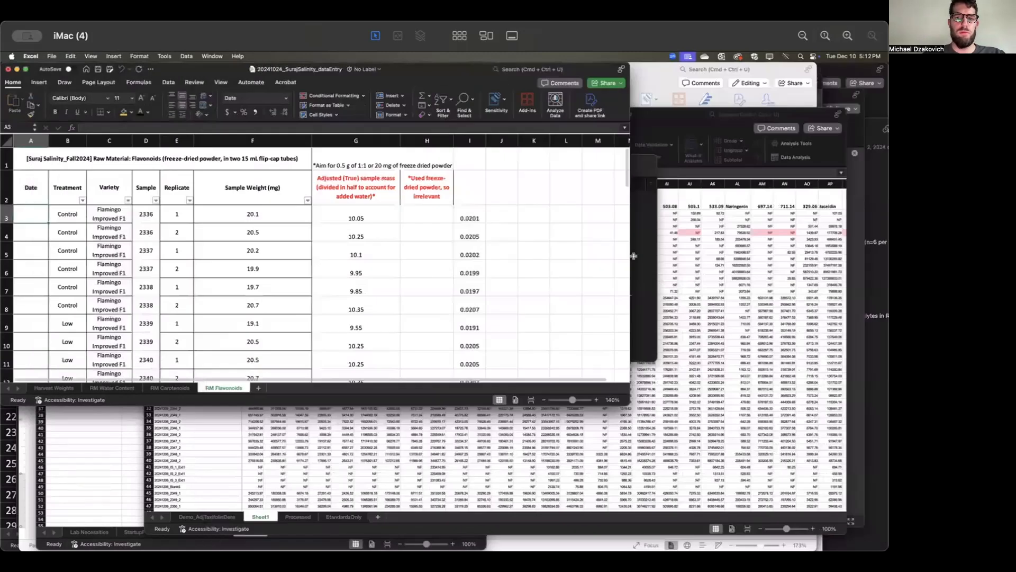
click(634, 256)
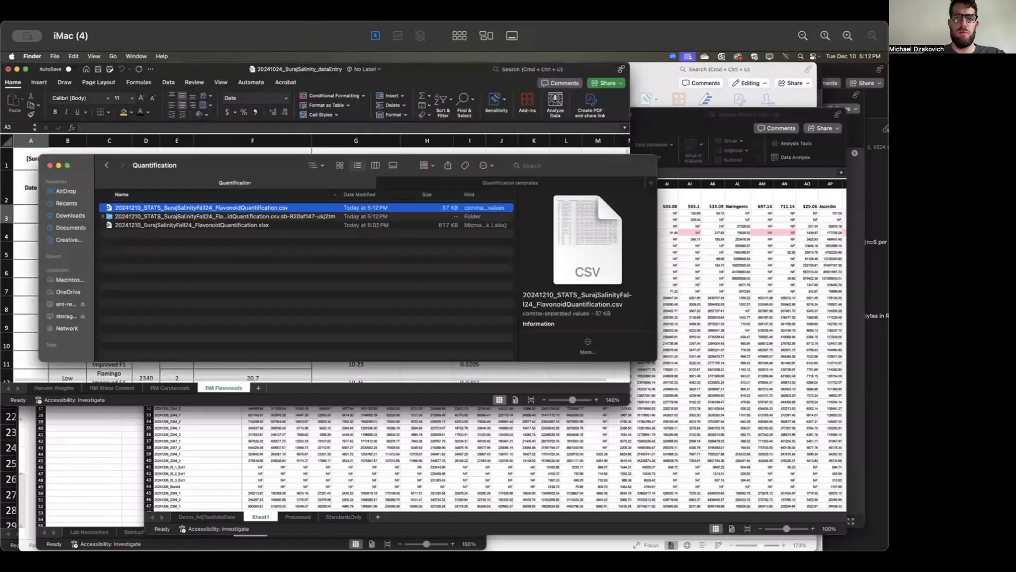
double_click(366, 209)
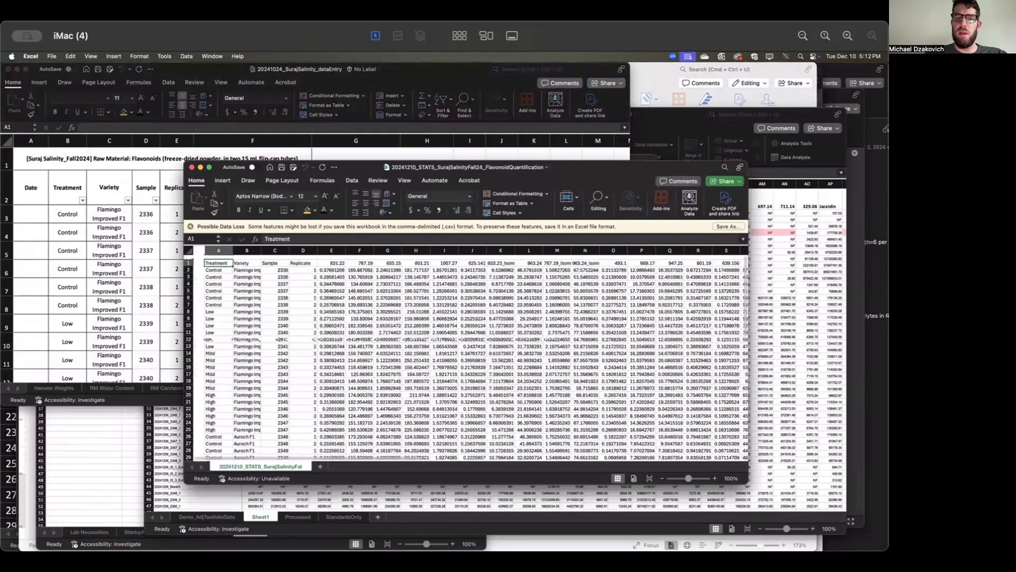
Step: Examine the exported CSV's sample rows and its columns from Treatment across all compounds to Total
scroll(252, 290, down, 2)
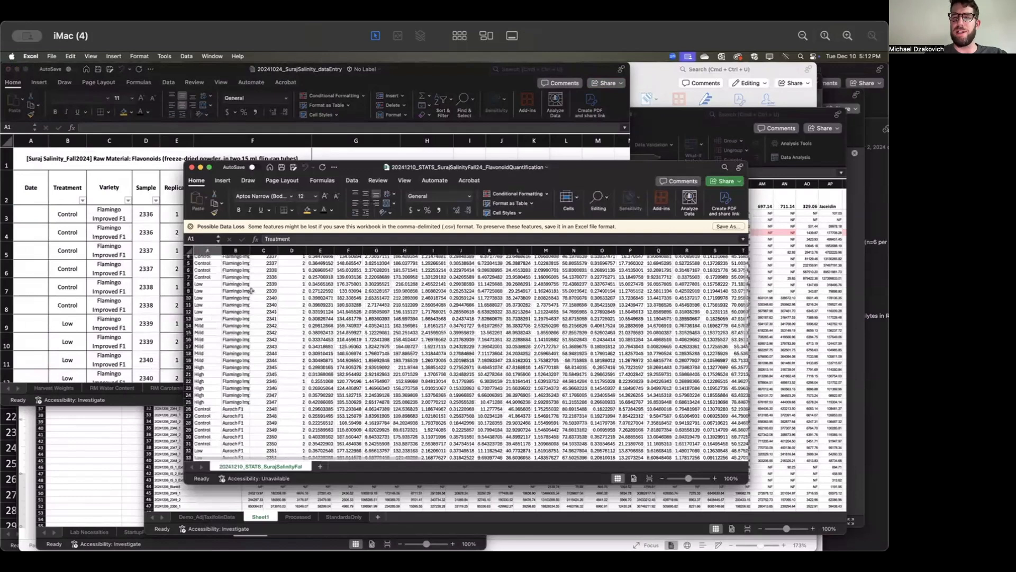
scroll(252, 290, up, 2)
scroll(249, 280, down, 3)
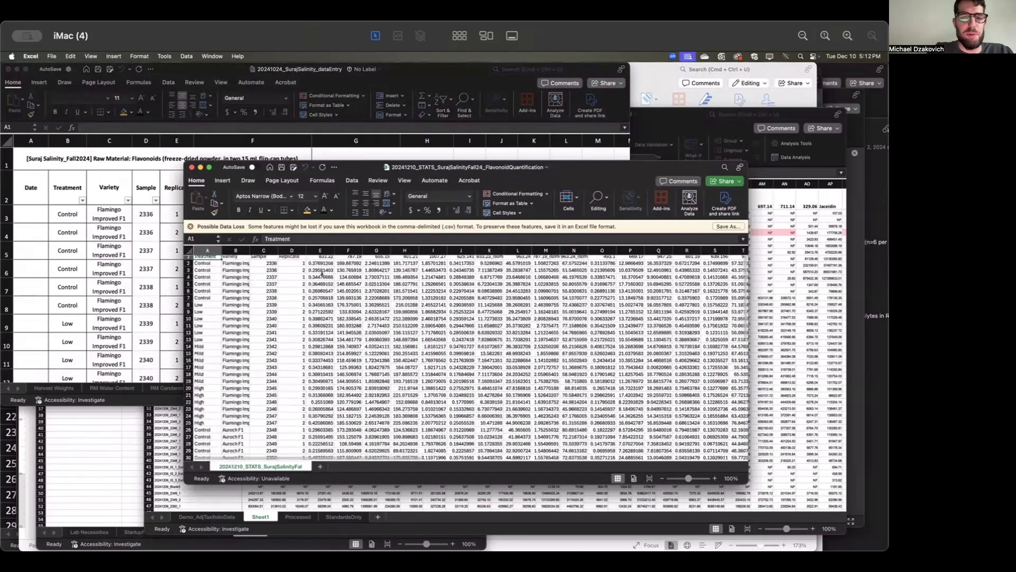
scroll(334, 303, up, 3)
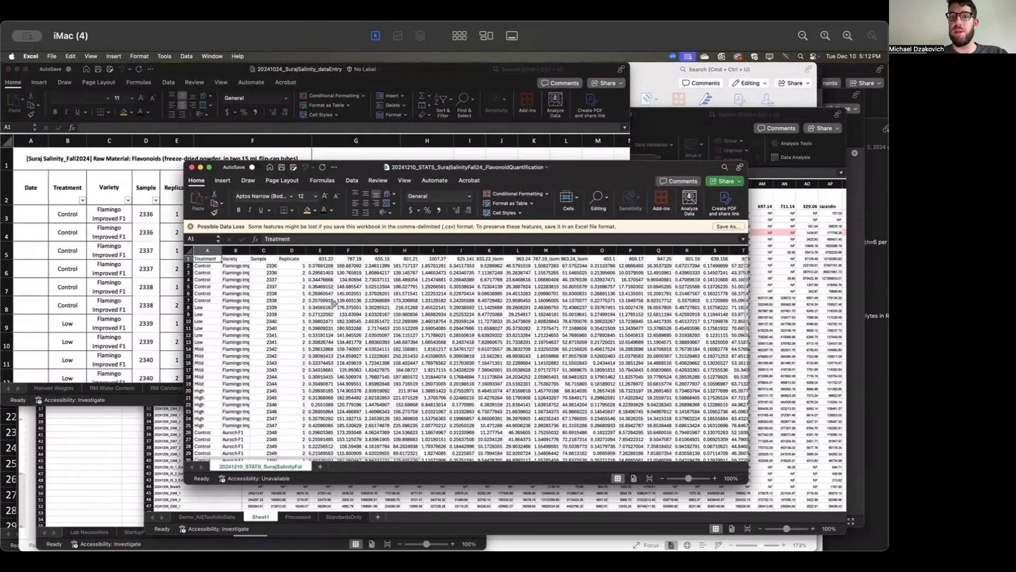
scroll(370, 323, up, 1)
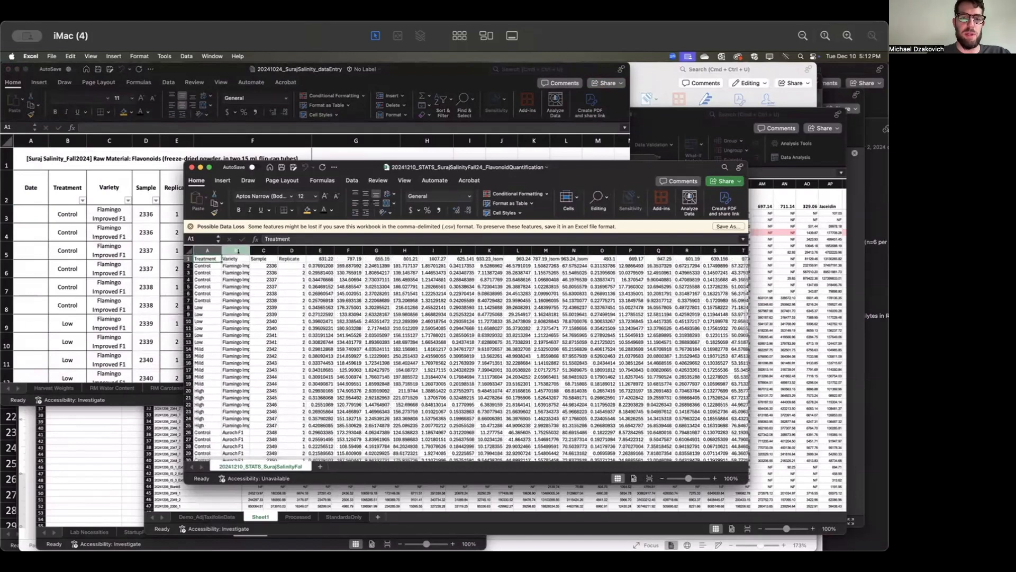
scroll(321, 265, right, 6)
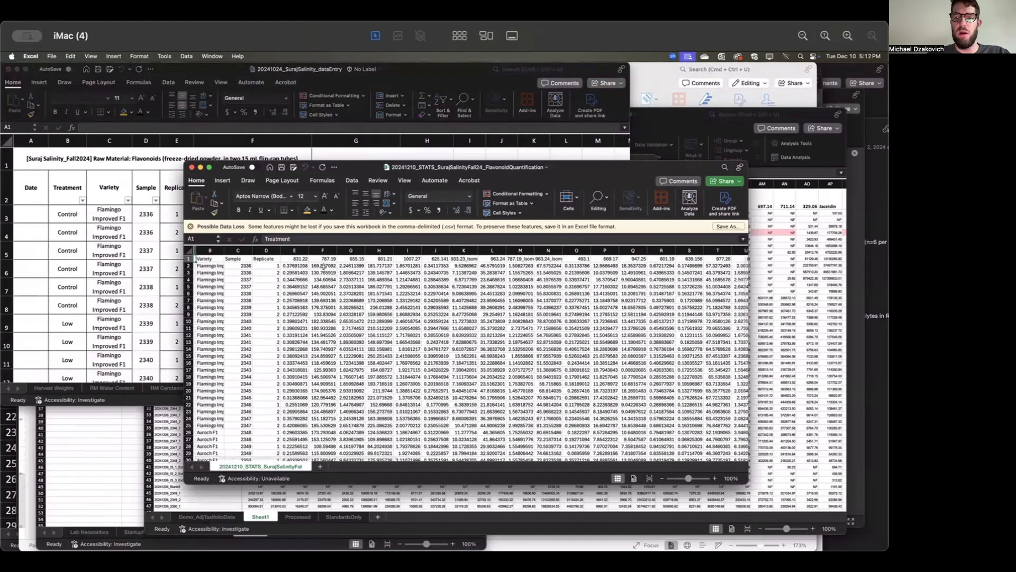
scroll(333, 268, right, 2)
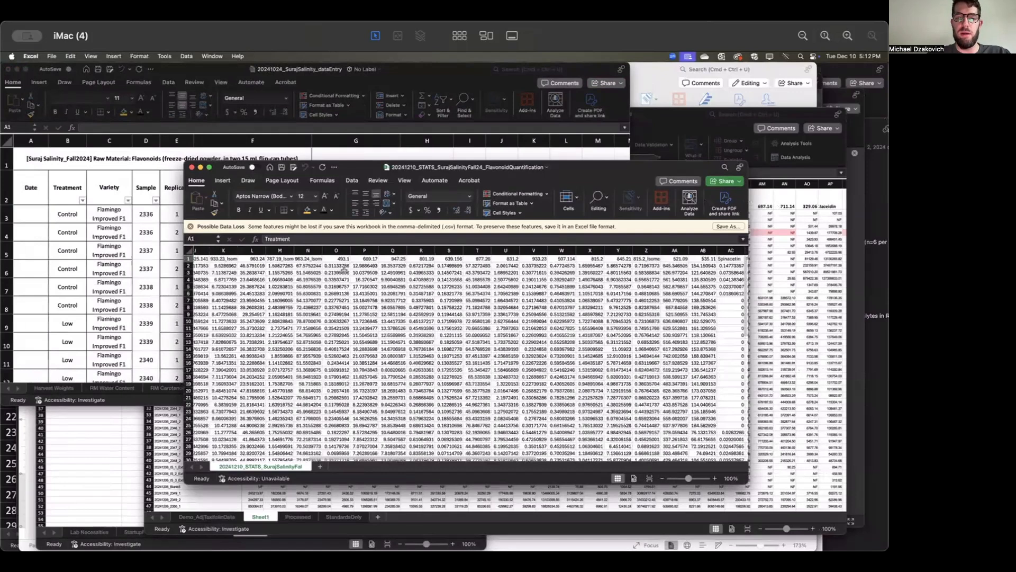
scroll(469, 281, right, 6)
scroll(470, 280, right, 15)
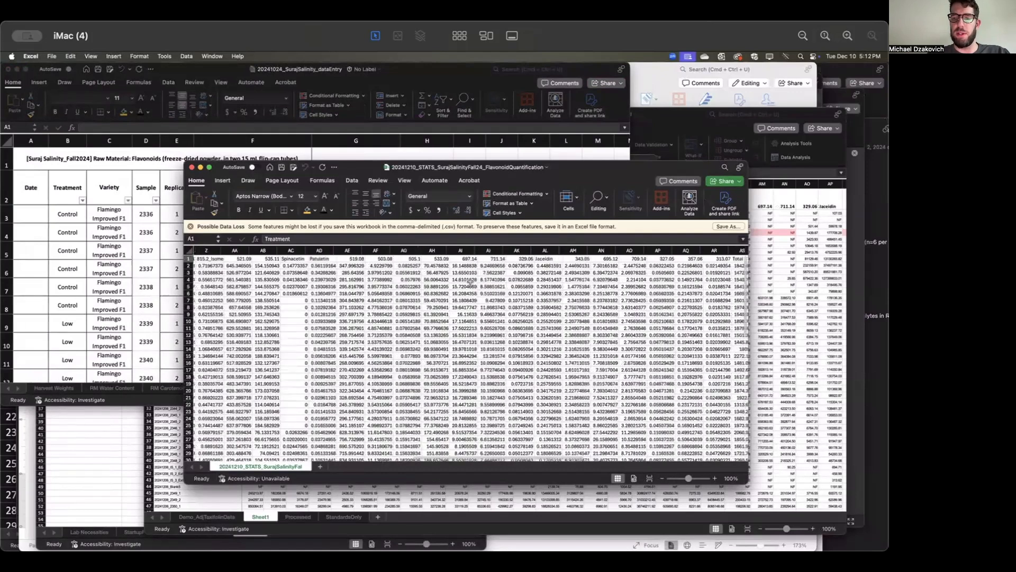